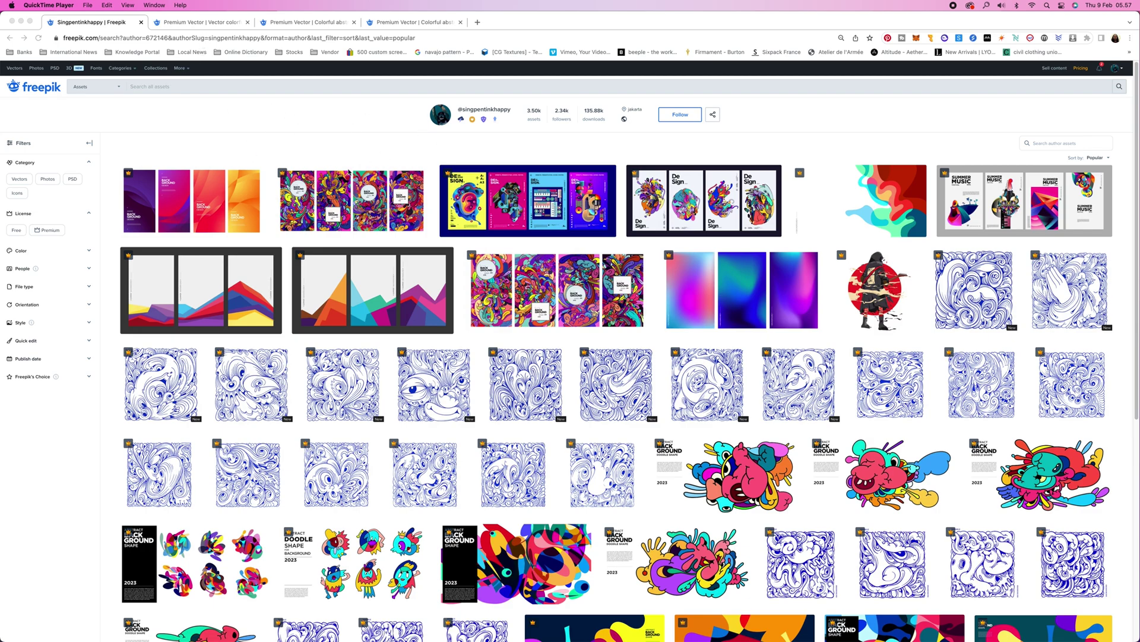
- Review the gradient, doodle and liquid abstract background vectors on Freepik as design references
{"action": "left_click", "coordinate": [224, 23]}
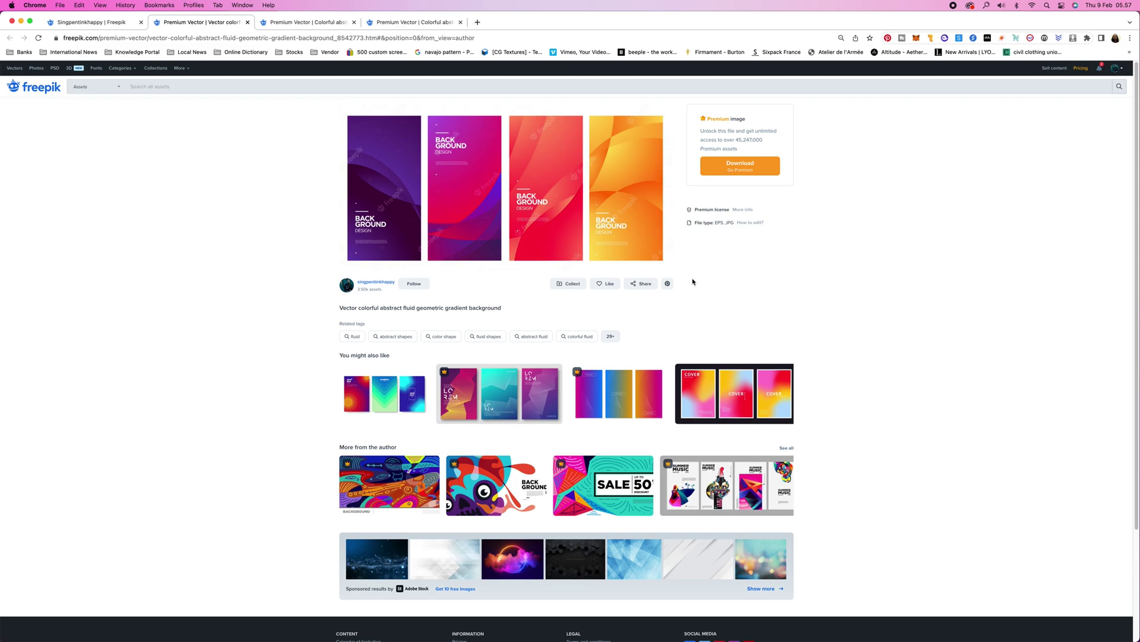
{"action": "left_click", "coordinate": [309, 22]}
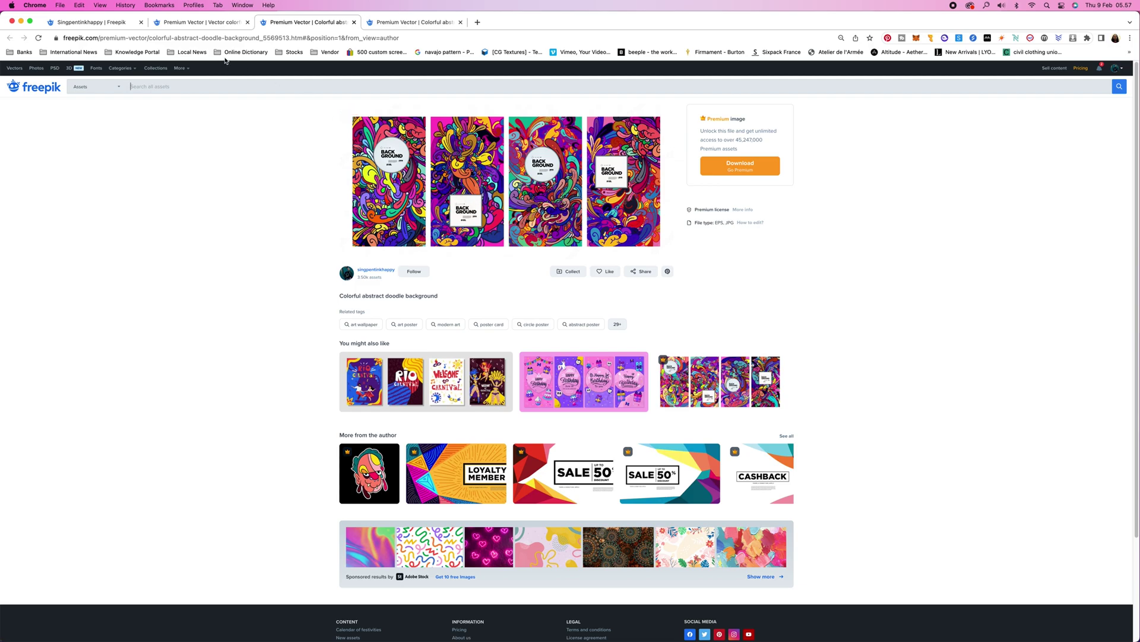
{"action": "left_click", "coordinate": [408, 23]}
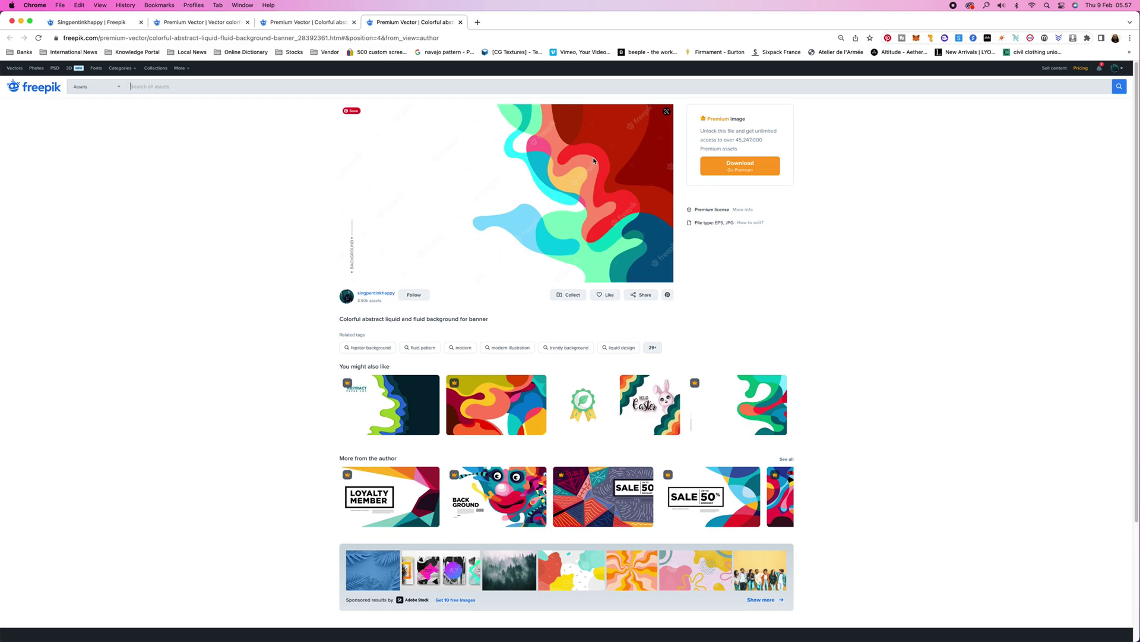
{"action": "left_click", "coordinate": [196, 24]}
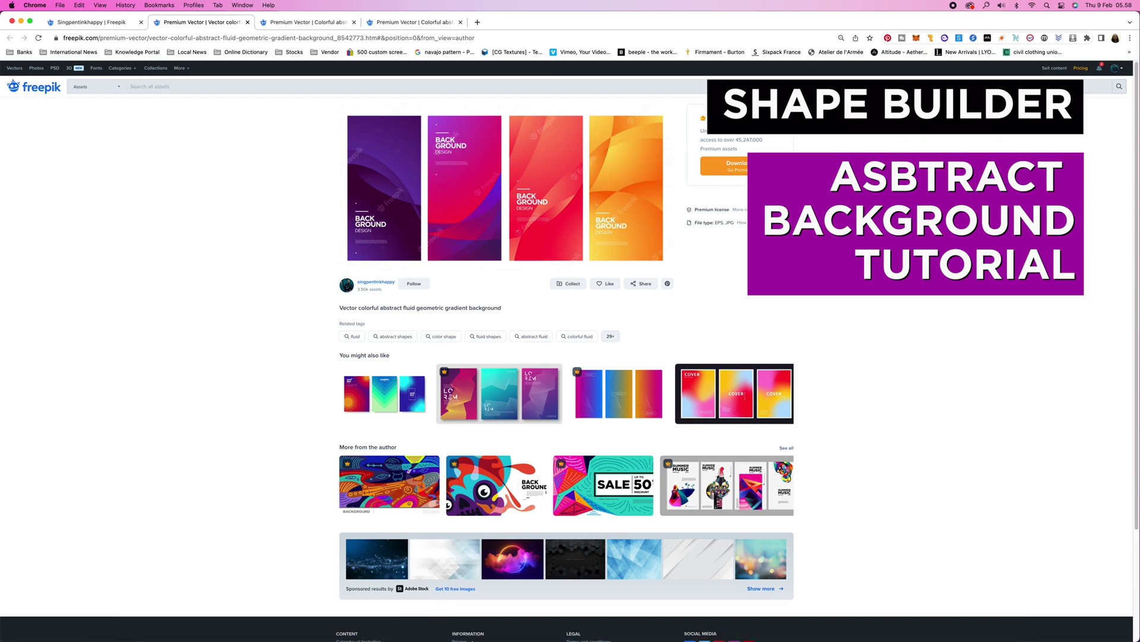
- Switch to Adobe Illustrator and bring the whole blank artboard into view
{"action": "left_click", "coordinate": [473, 628]}
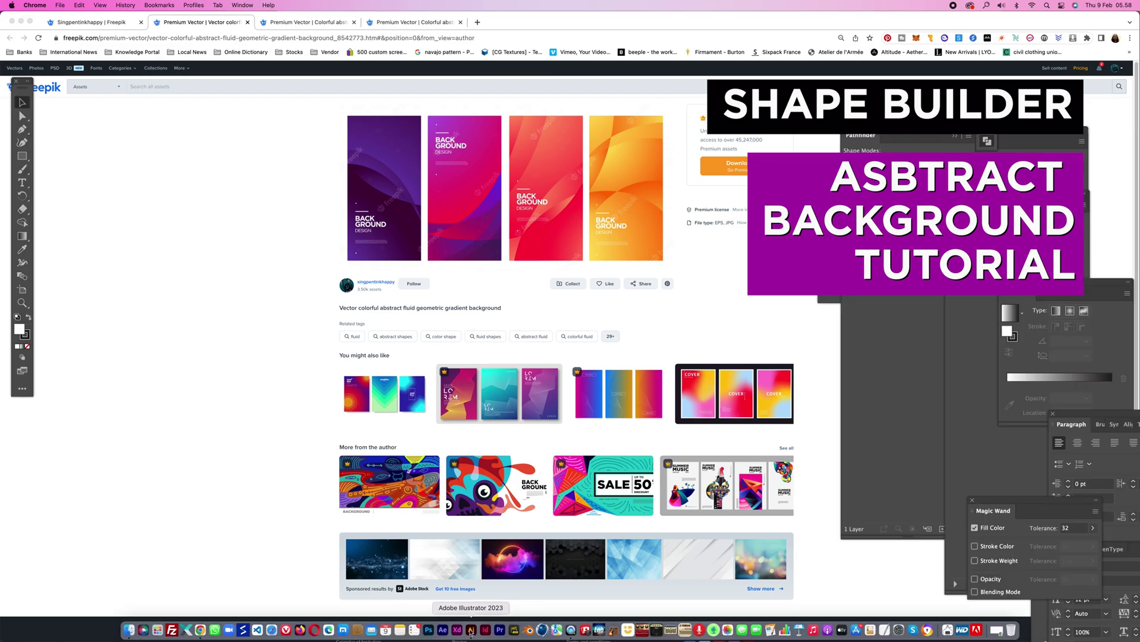
{"action": "left_click_drag", "start_coordinate": [441, 338], "coordinate": [433, 288]}
{"action": "key", "text": "z"}
{"action": "left_click", "coordinate": [457, 335]}
{"action": "left_click_drag", "start_coordinate": [553, 326], "coordinate": [375, 313]}
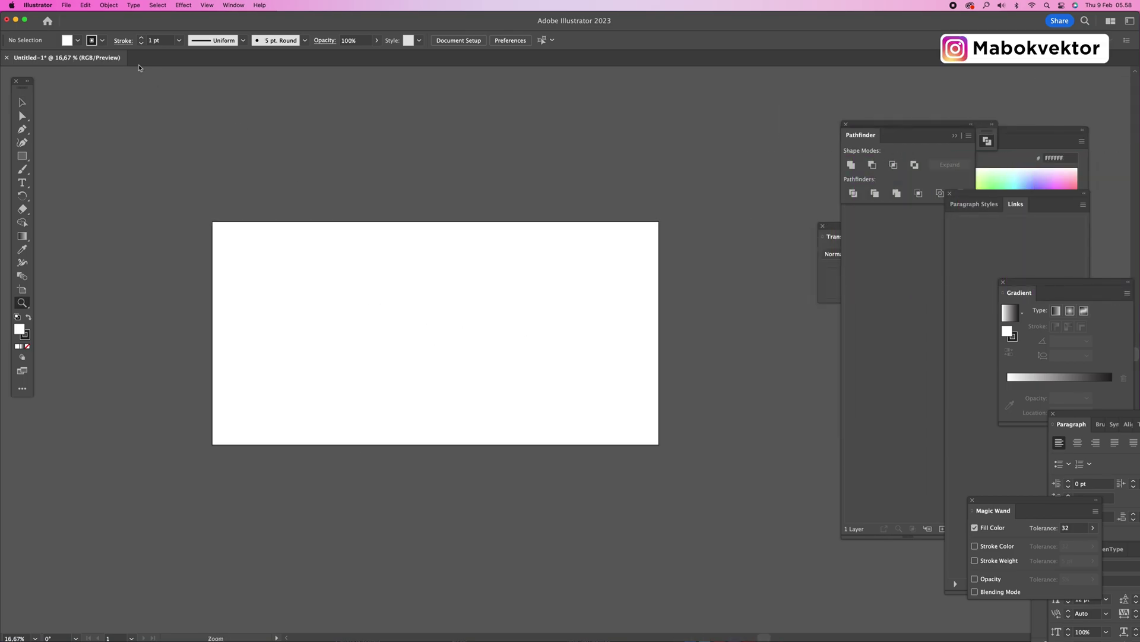
- Check the artboard's width and height through the document setup's artboard editing mode
{"action": "left_click", "coordinate": [446, 42]}
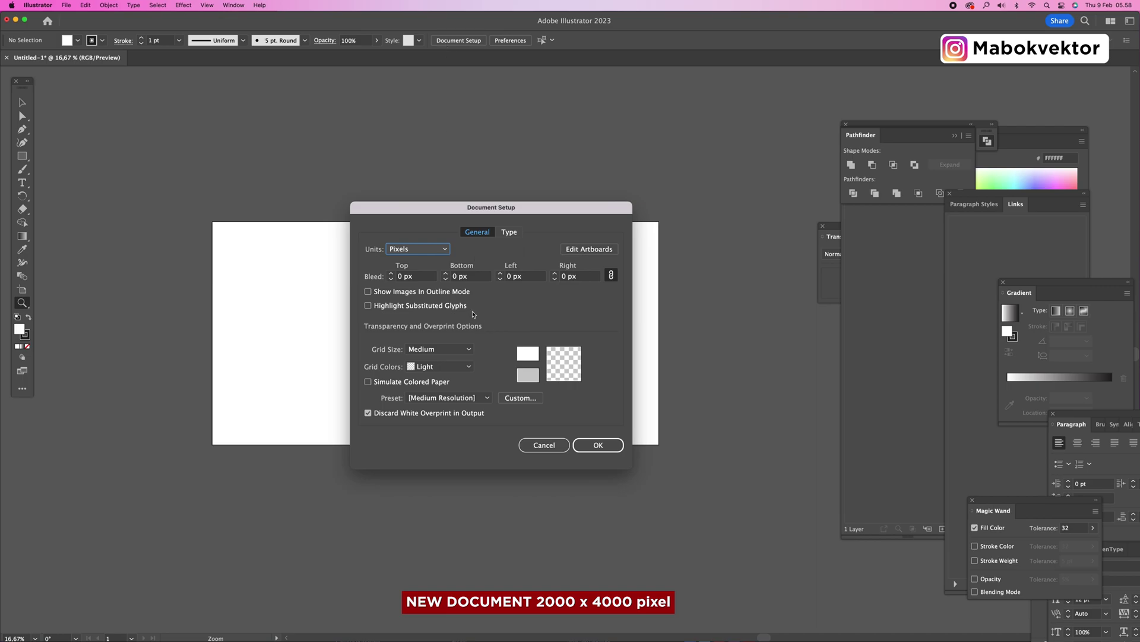
{"action": "left_click", "coordinate": [573, 250]}
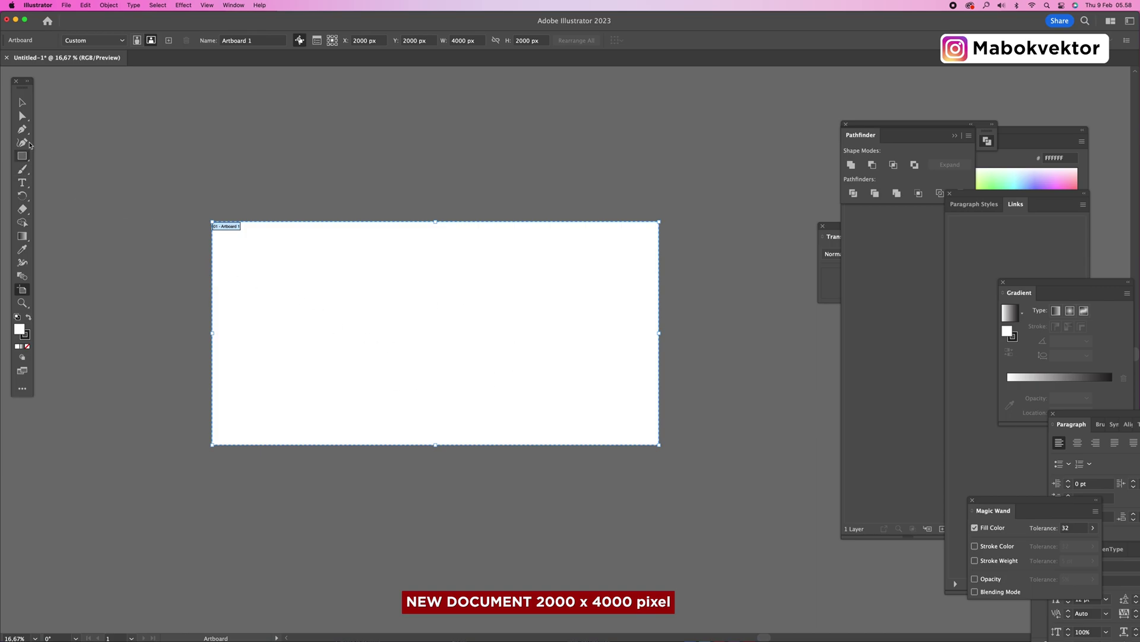
{"action": "left_click", "coordinate": [22, 103]}
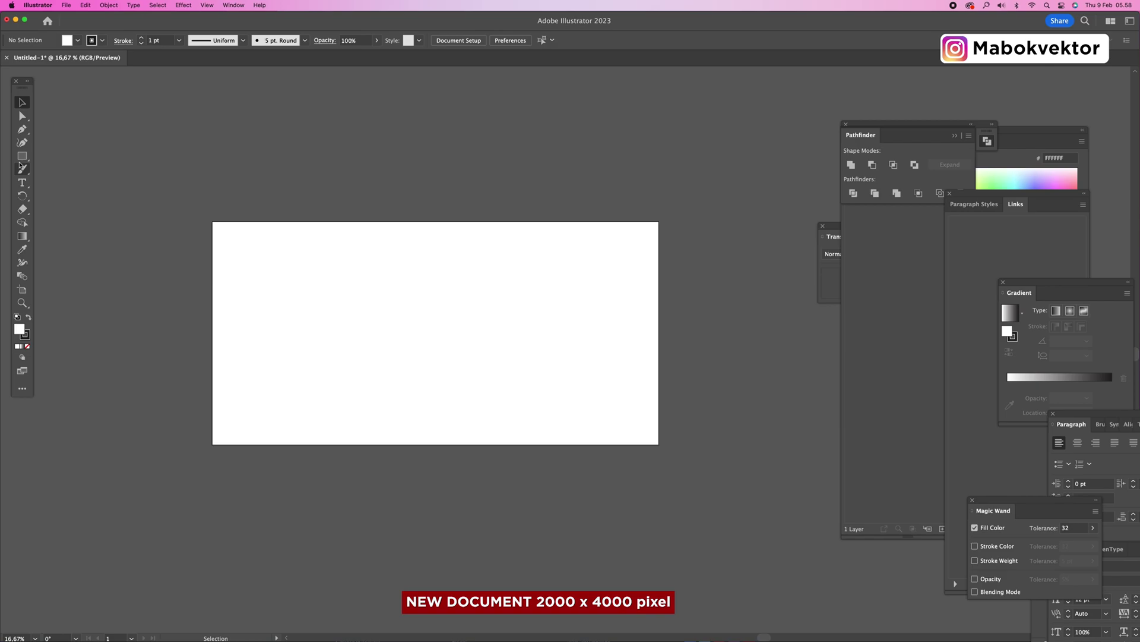
- Draw a rectangle about 870 by 1640 px near the artboard's left edge, filled with grey BCBCBC and without a stroke
{"action": "left_click", "coordinate": [22, 156]}
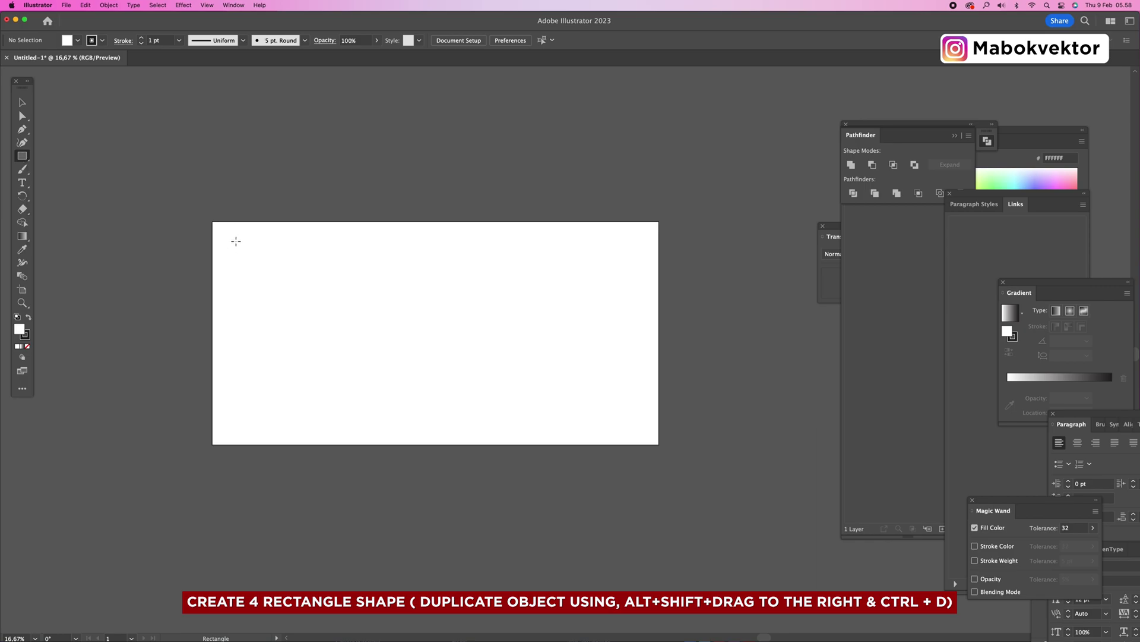
{"action": "left_click_drag", "start_coordinate": [236, 241], "coordinate": [332, 423]}
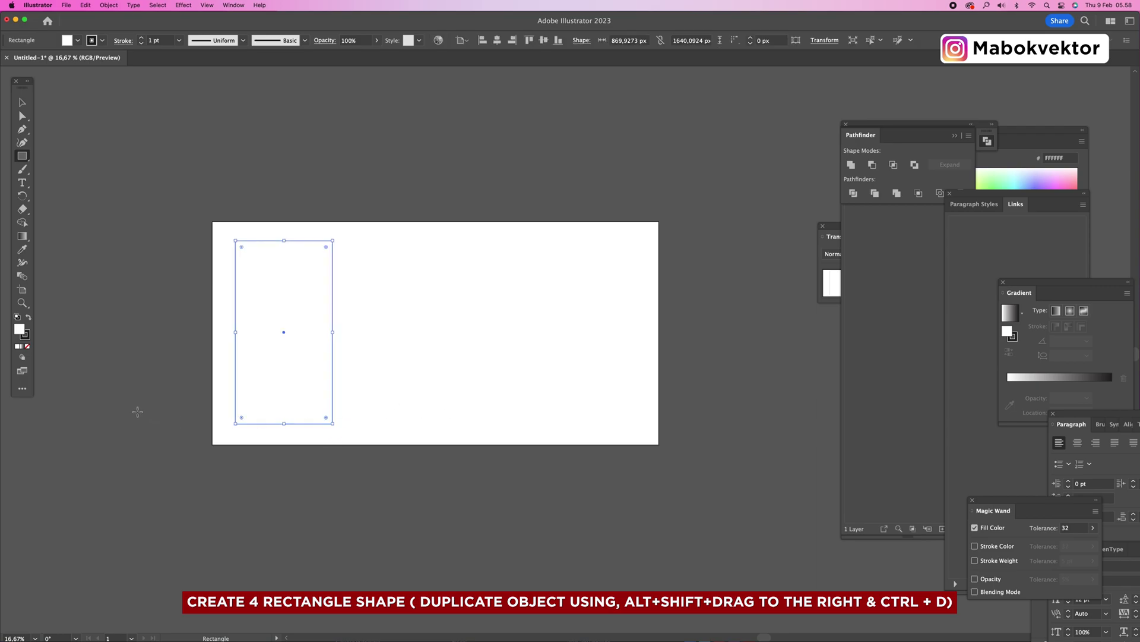
{"action": "double_click", "coordinate": [19, 330]}
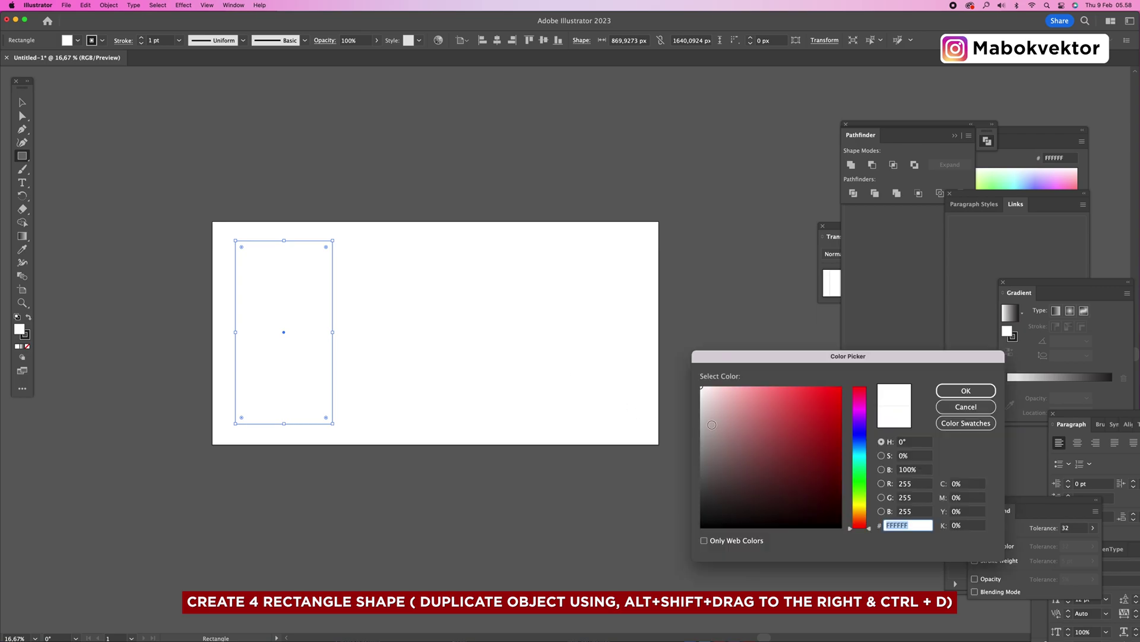
{"action": "type", "text": "BCBCBC"}
{"action": "key", "text": "Return"}
{"action": "key", "text": "v"}
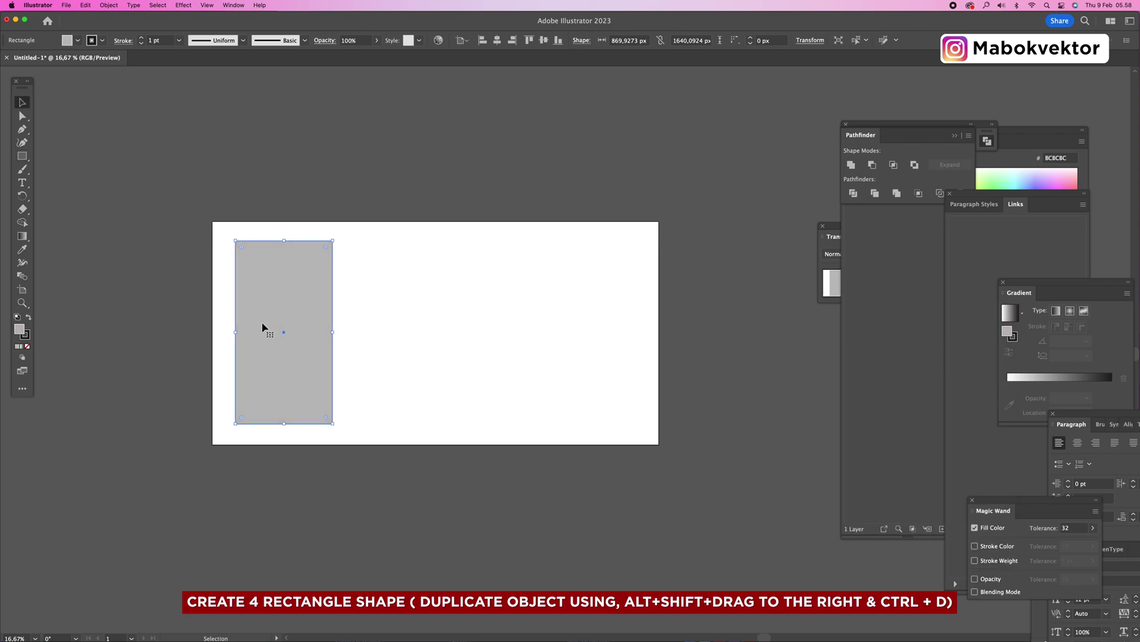
{"action": "left_click", "coordinate": [27, 337]}
{"action": "left_click", "coordinate": [27, 347]}
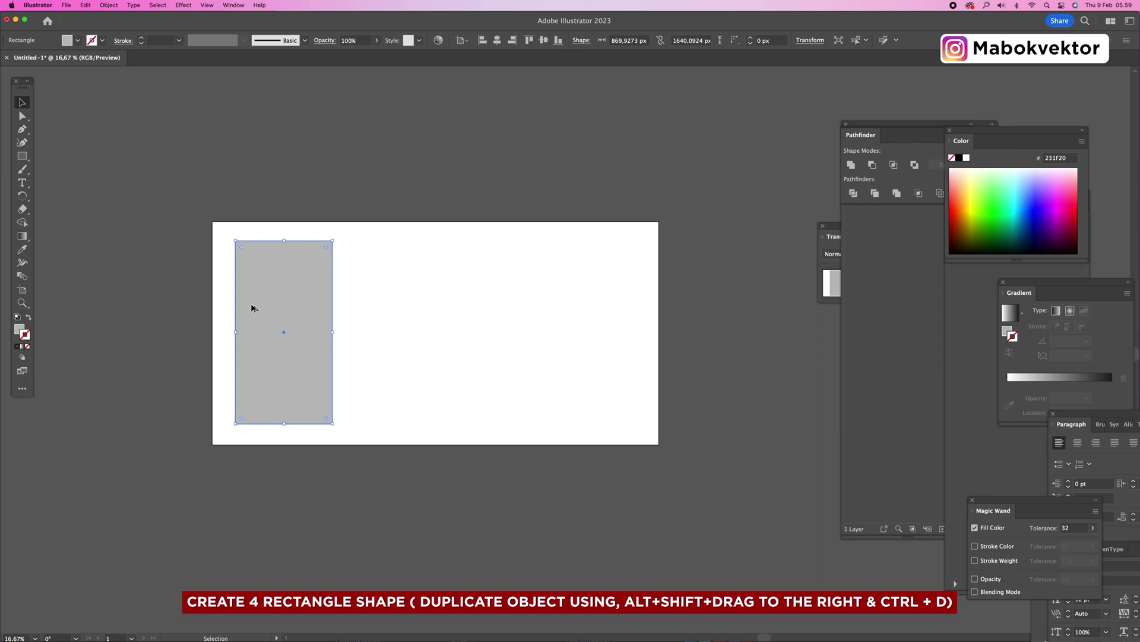
- Duplicate the grey rectangle horizontally three times at equal spacing to make a row of four
{"action": "left_click_drag", "start_coordinate": [288, 308], "coordinate": [360, 338]}
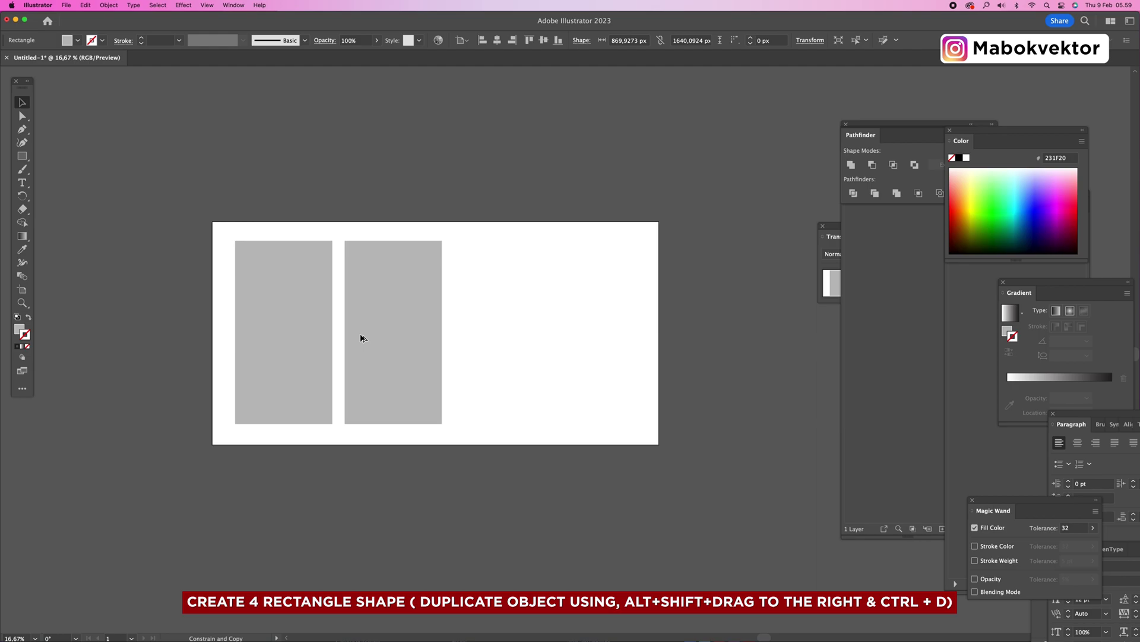
{"action": "left_click_drag", "start_coordinate": [360, 338], "coordinate": [361, 338]}
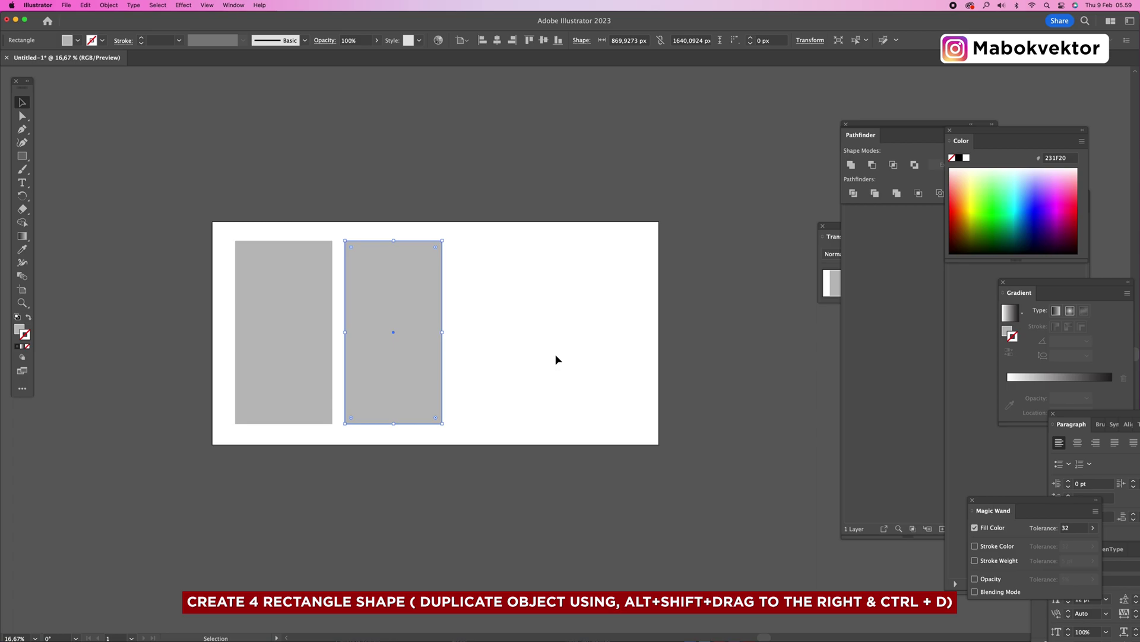
{"action": "key", "text": "ctrl+d"}
{"action": "key", "text": "ctrl+d"}
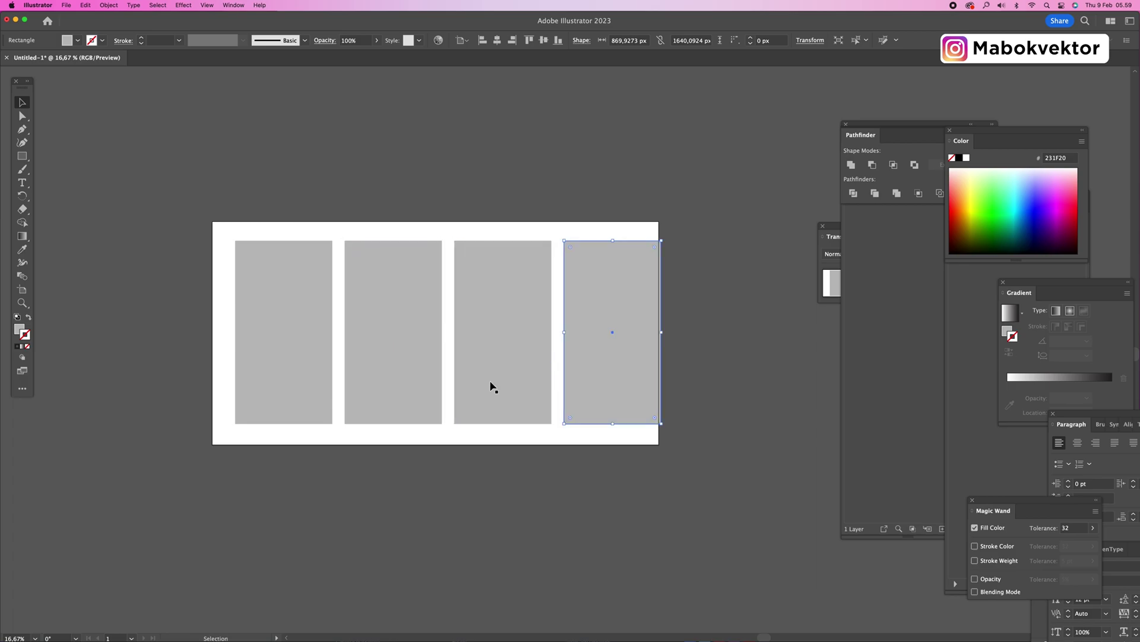
- Scale the four rectangles together to about 844 by 1584 px each so the row fits inside the artboard with even margins
{"action": "left_click_drag", "start_coordinate": [701, 238], "coordinate": [260, 421]}
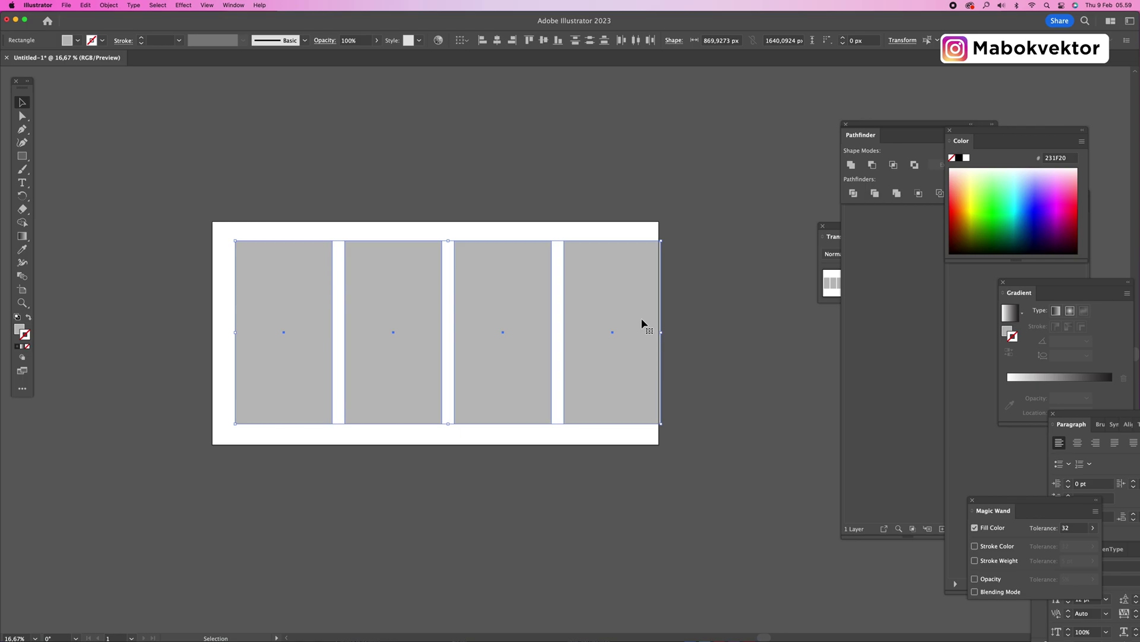
{"action": "left_click_drag", "start_coordinate": [660, 333], "coordinate": [646, 333]}
{"action": "left_click_drag", "start_coordinate": [236, 333], "coordinate": [229, 332]}
{"action": "left_click_drag", "start_coordinate": [646, 332], "coordinate": [644, 334]}
{"action": "left_click_drag", "start_coordinate": [435, 242], "coordinate": [436, 246]}
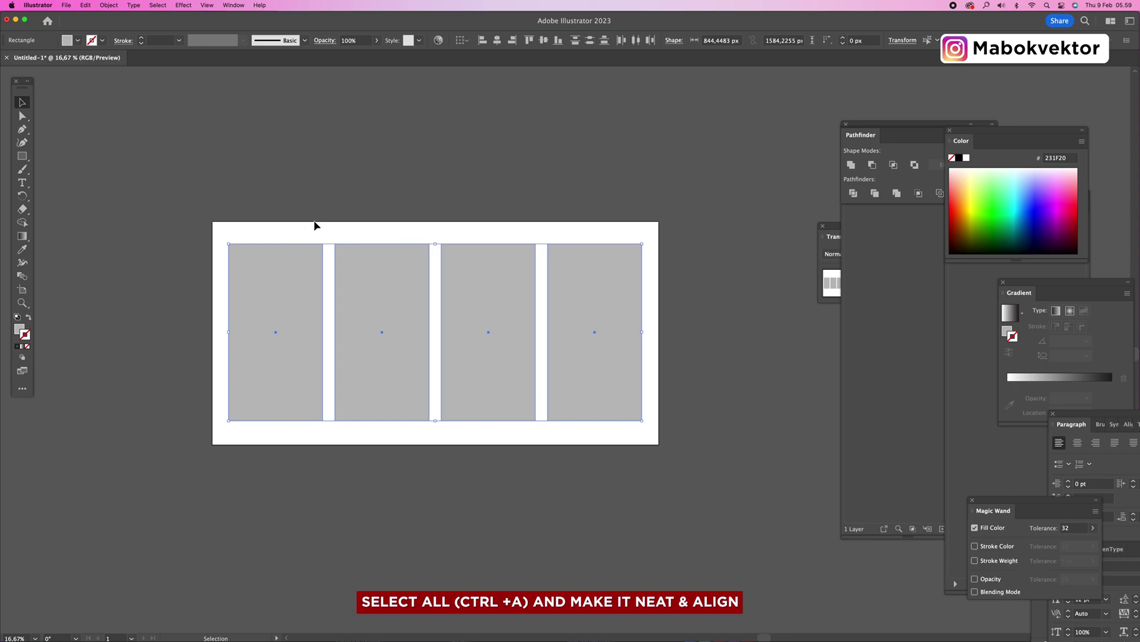
{"action": "left_click", "coordinate": [532, 150]}
{"action": "left_click", "coordinate": [482, 310]}
{"action": "left_click", "coordinate": [596, 301]}
{"action": "key", "text": "space"}
{"action": "left_click_drag", "start_coordinate": [495, 373], "coordinate": [499, 346]}
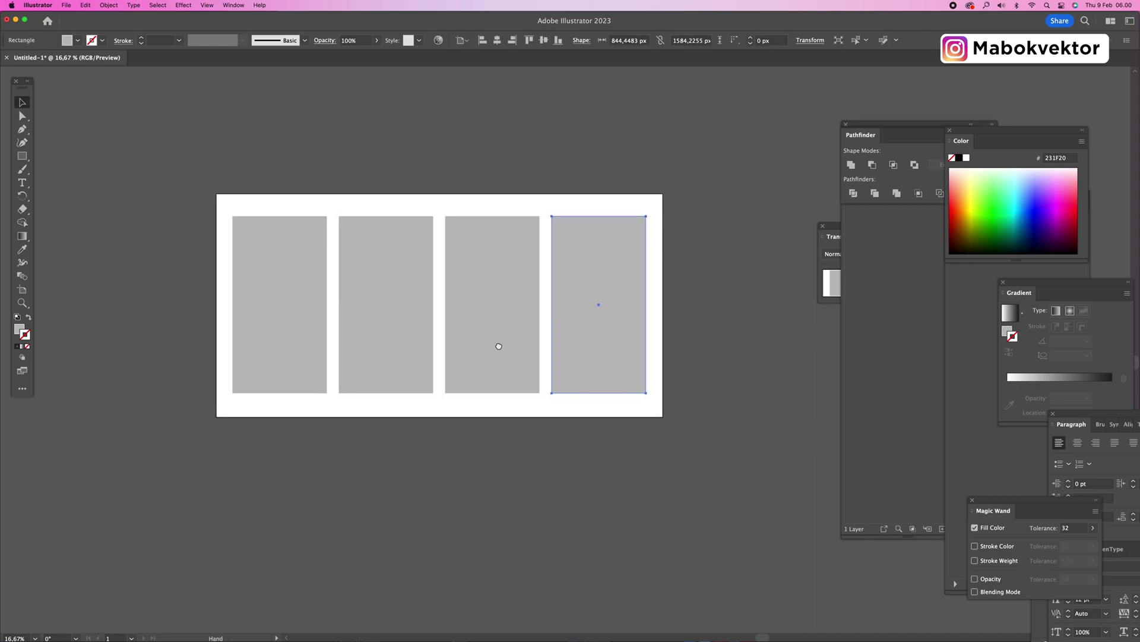
{"action": "key", "text": "space"}
{"action": "left_click_drag", "start_coordinate": [451, 262], "coordinate": [451, 295]}
{"action": "left_click", "coordinate": [102, 413]}
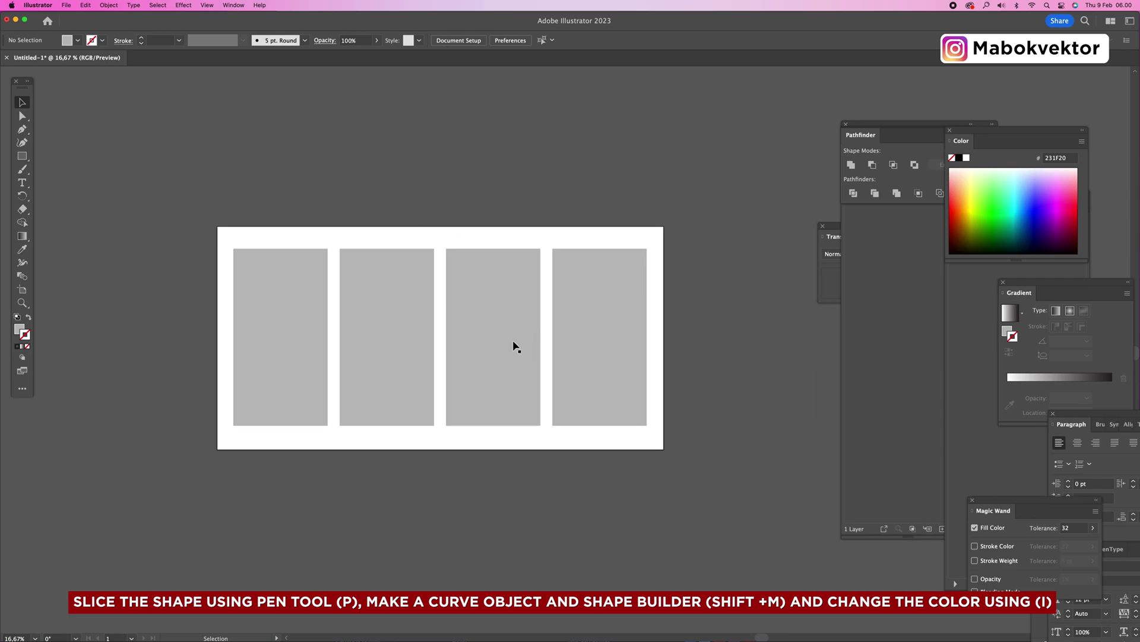
- Draw a closed shape with the Pen tool over the upper part of the four rectangles, with a wavy lower edge curling at the left
{"action": "key", "text": "p"}
{"action": "left_click", "coordinate": [730, 296]}
{"action": "left_click_drag", "start_coordinate": [531, 352], "coordinate": [415, 363]}
{"action": "left_click_drag", "start_coordinate": [321, 312], "coordinate": [284, 298]}
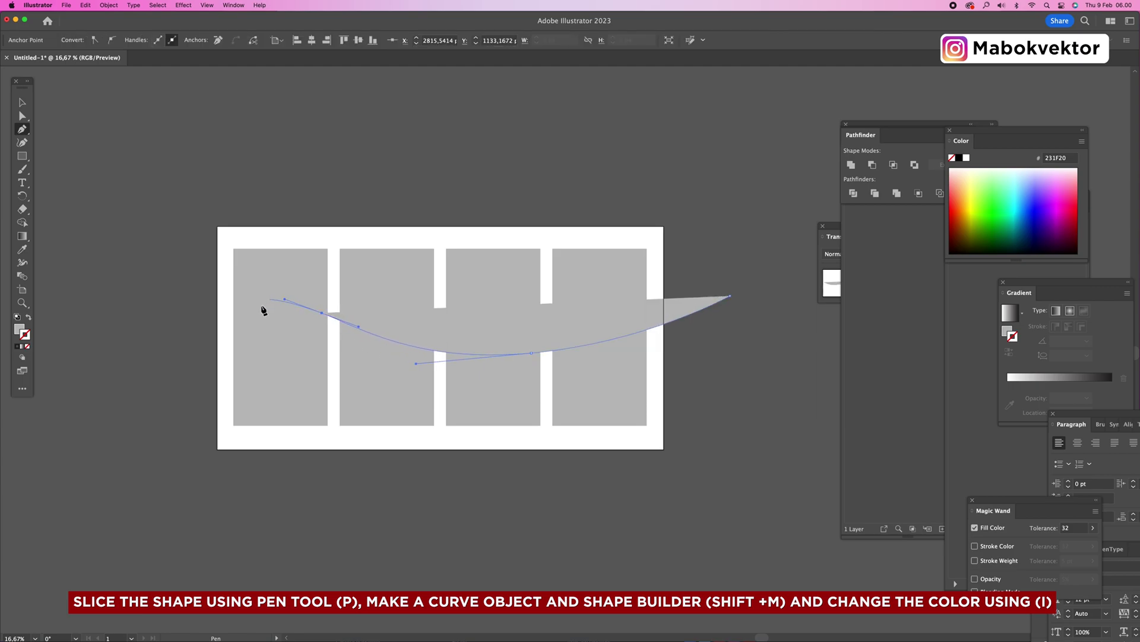
{"action": "left_click_drag", "start_coordinate": [269, 337], "coordinate": [279, 350]}
{"action": "left_click_drag", "start_coordinate": [207, 368], "coordinate": [152, 353]}
{"action": "left_click", "coordinate": [205, 186]}
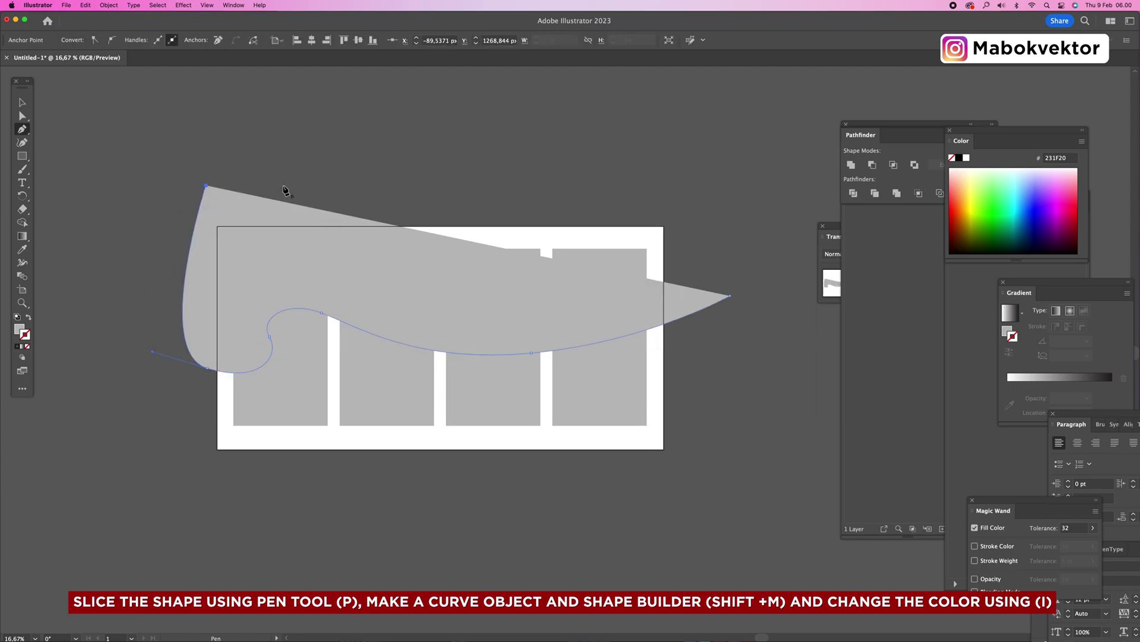
{"action": "left_click", "coordinate": [723, 197]}
{"action": "left_click", "coordinate": [731, 296]}
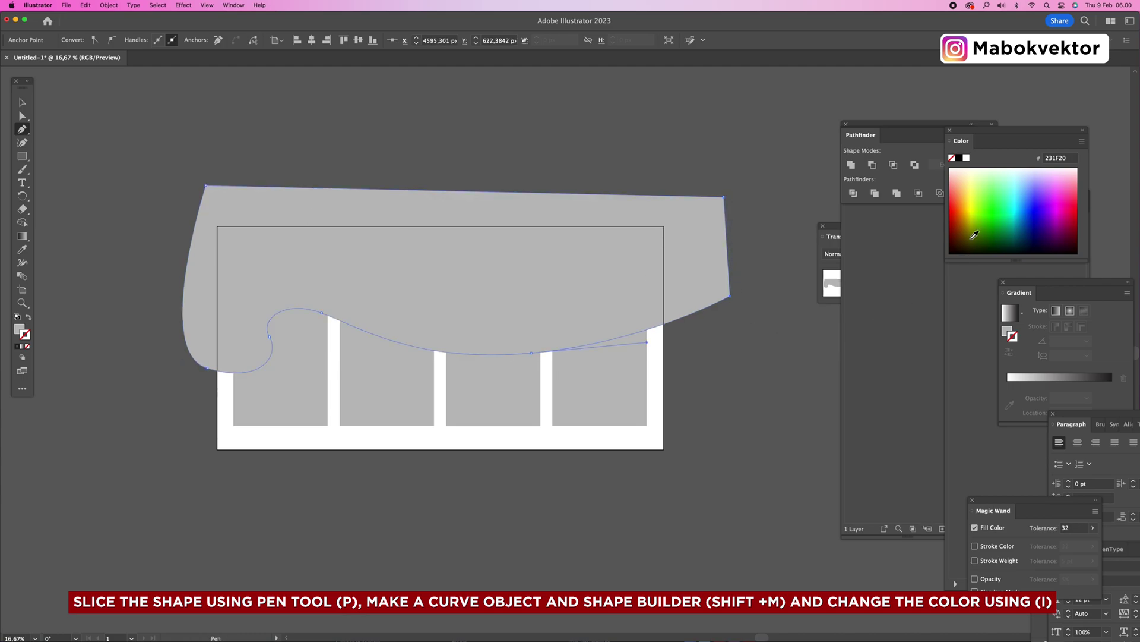
- Fill the wavy shape with orange-red FF592D
{"action": "left_click", "coordinate": [965, 208]}
{"action": "key", "text": "super+z"}
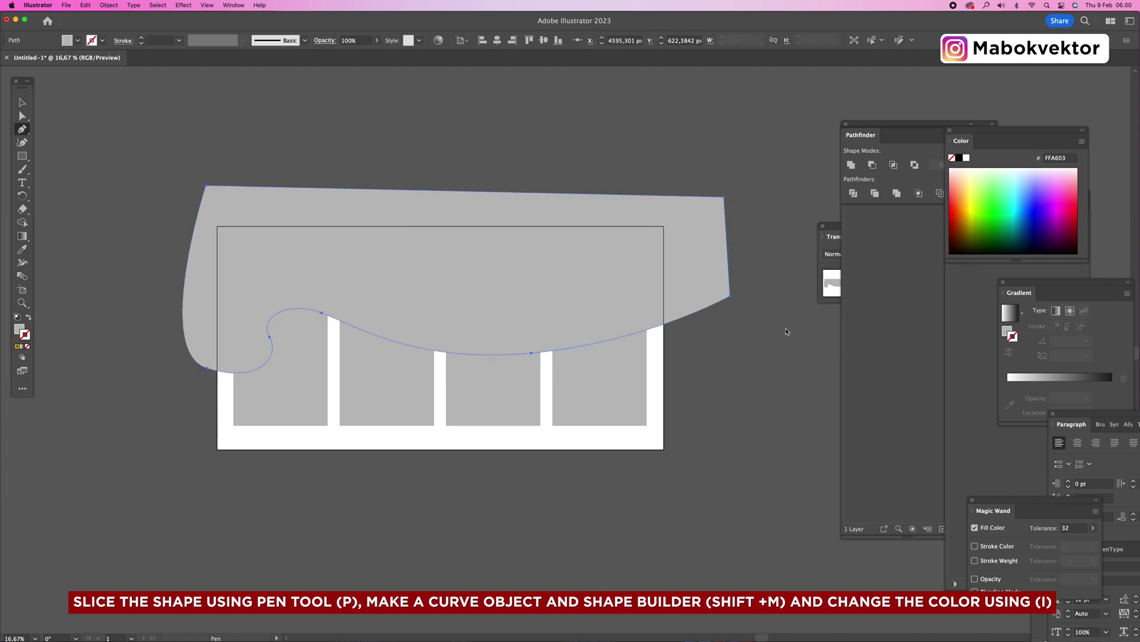
{"action": "left_click", "coordinate": [16, 329]}
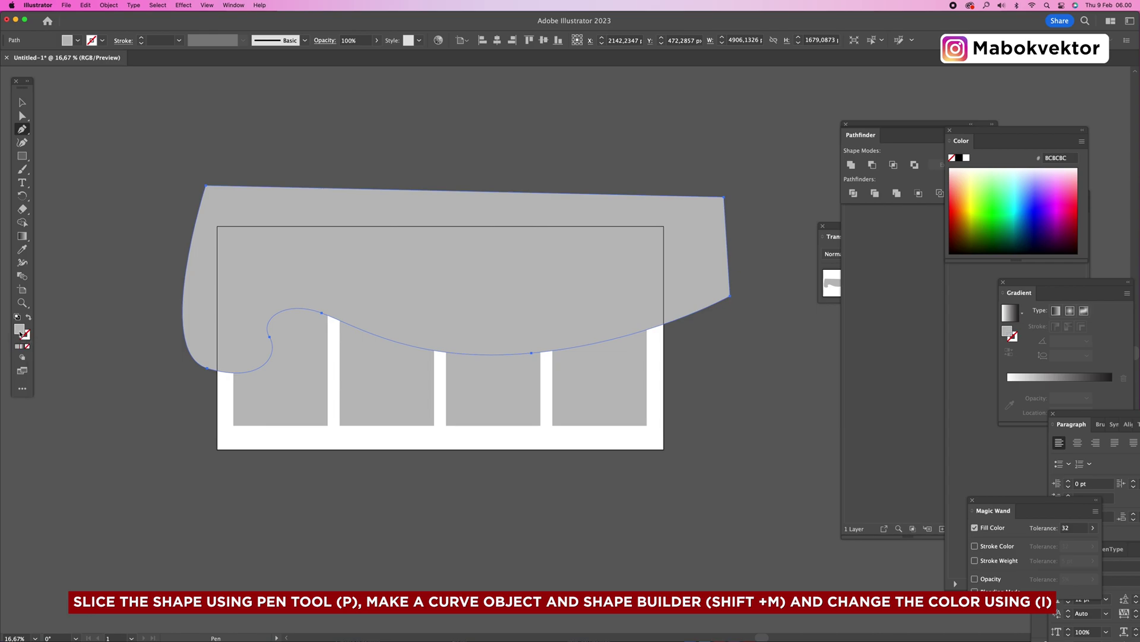
{"action": "left_click", "coordinate": [957, 198]}
{"action": "key", "text": "v"}
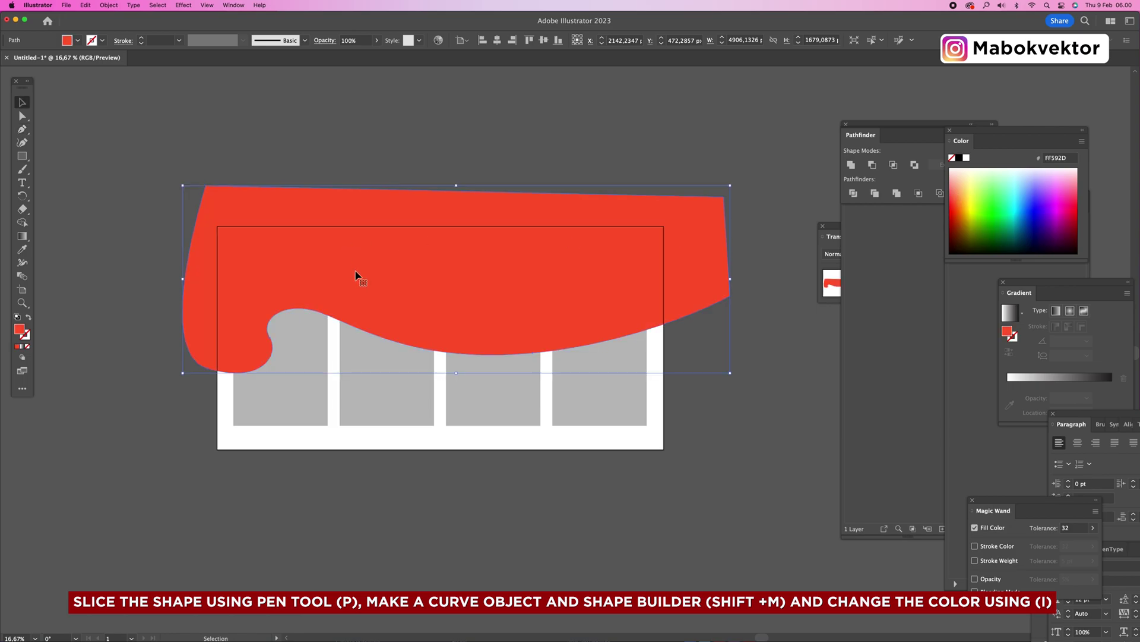
- Slice the four rectangles along the red wavy shape with Shape Builder and delete the excess outside the rectangles
{"action": "left_click", "coordinate": [321, 339], "text": "shift"}
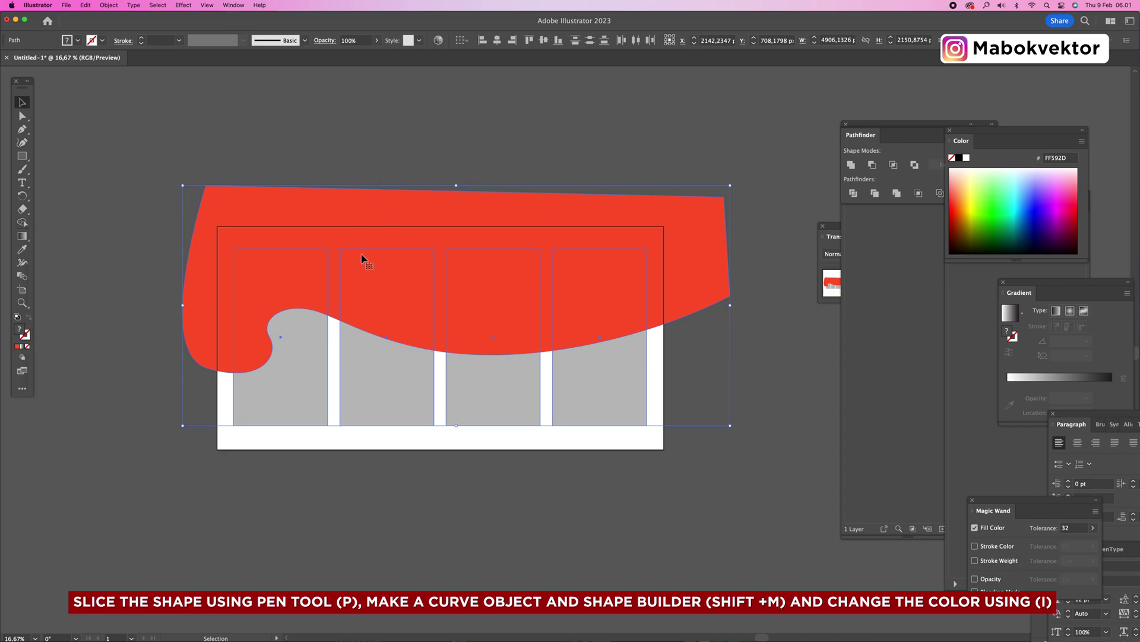
{"action": "key", "text": "shift+m"}
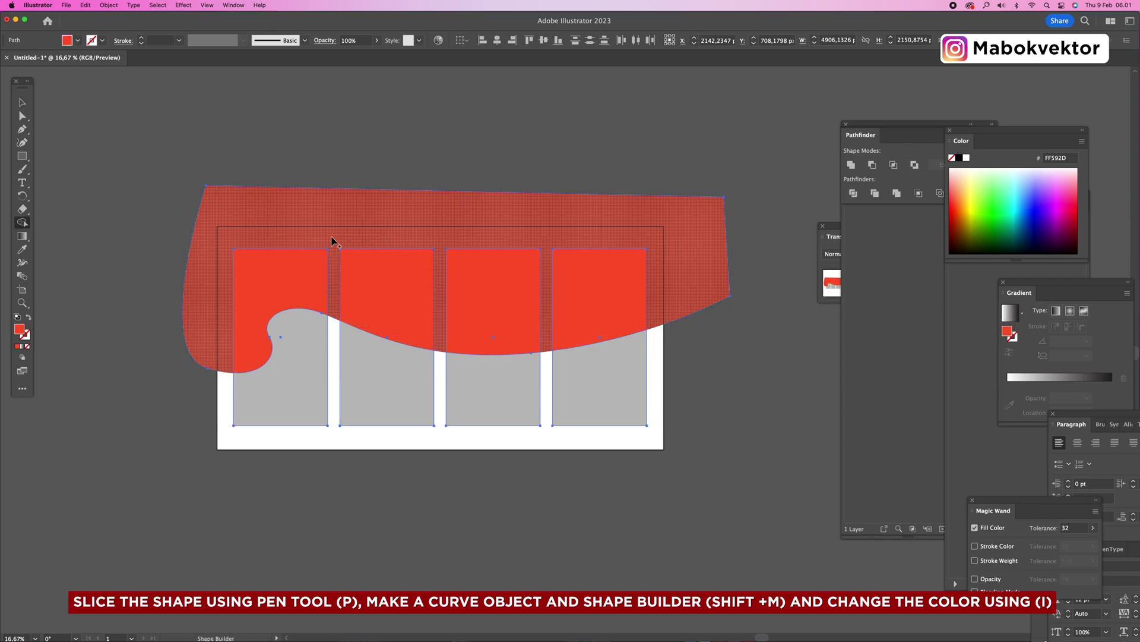
{"action": "left_click", "coordinate": [420, 226]}
{"action": "key", "text": "v"}
{"action": "left_click", "coordinate": [442, 217]}
{"action": "key", "text": "Delete"}
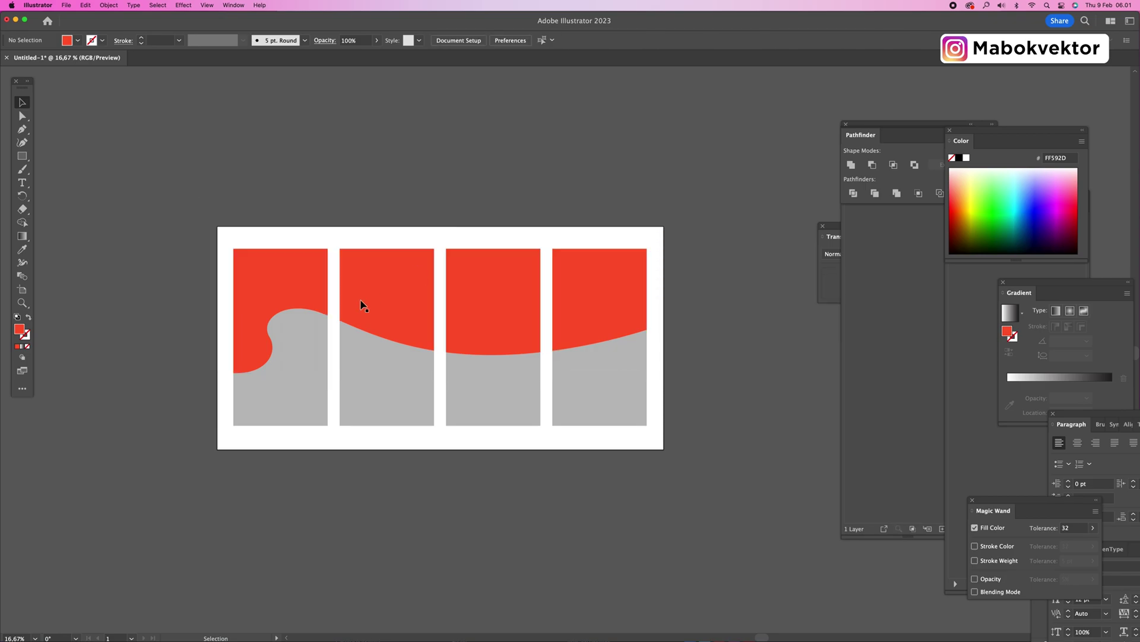
{"action": "left_click", "coordinate": [291, 301]}
{"action": "left_click", "coordinate": [392, 294]}
{"action": "left_click", "coordinate": [503, 290]}
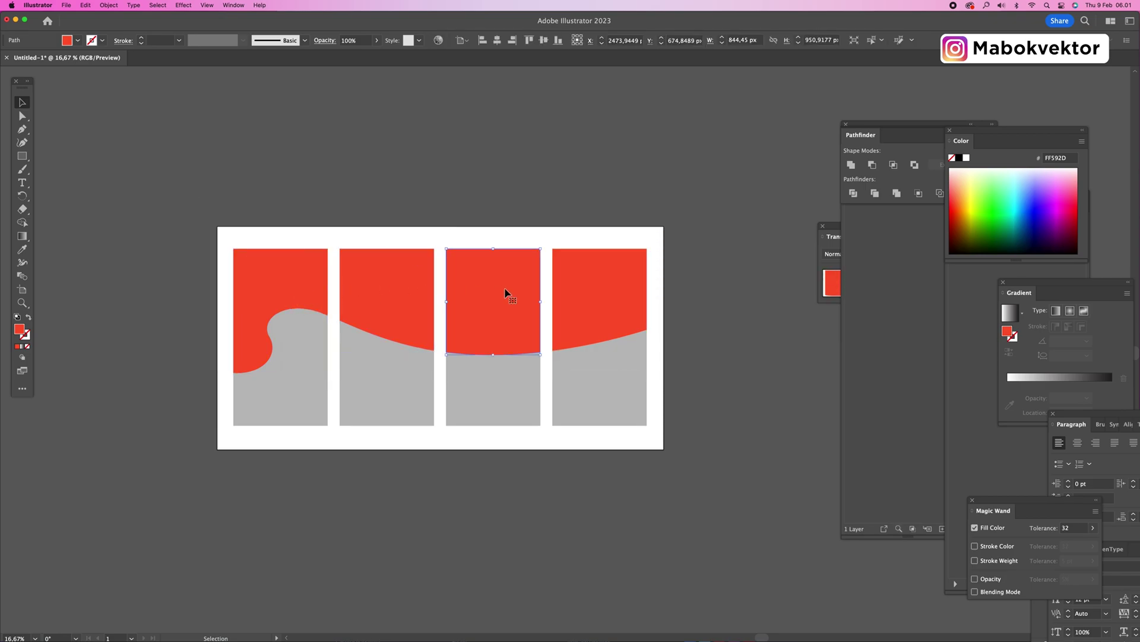
{"action": "left_click", "coordinate": [545, 238]}
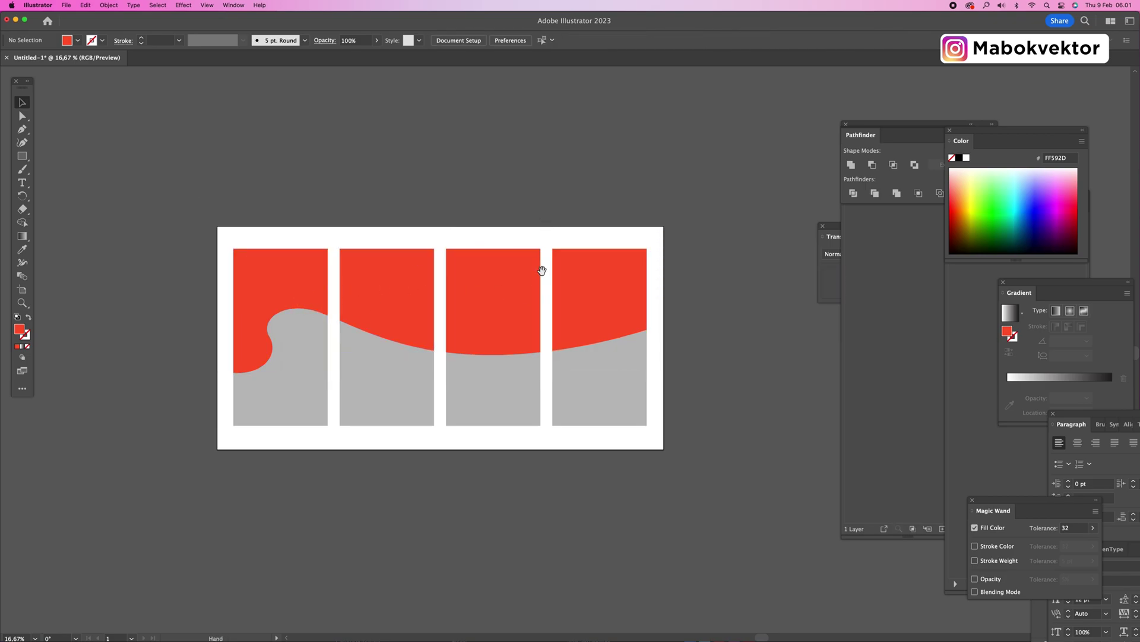
- Draw a closed Pen shape across the lower part of the four panels, with two curved wave peaks along its top edge, and fill it medium blue
{"action": "scroll", "coordinate": [540, 262], "scroll_direction": "down", "scroll_amount": 2}
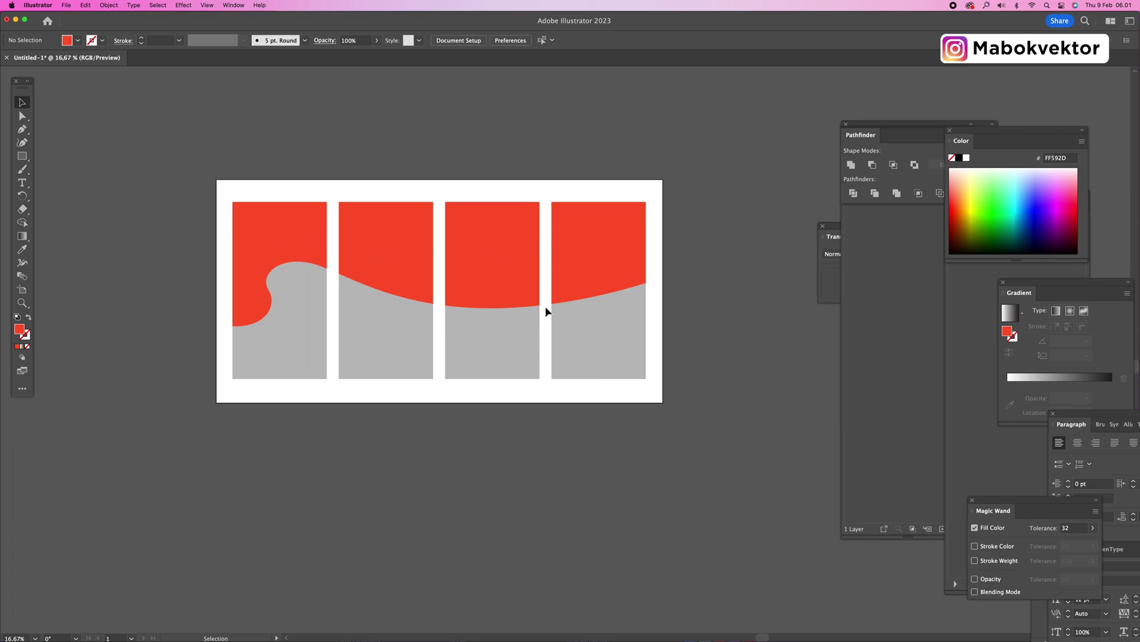
{"action": "key", "text": "p"}
{"action": "left_click", "coordinate": [178, 348]}
{"action": "left_click_drag", "start_coordinate": [292, 331], "coordinate": [360, 300]}
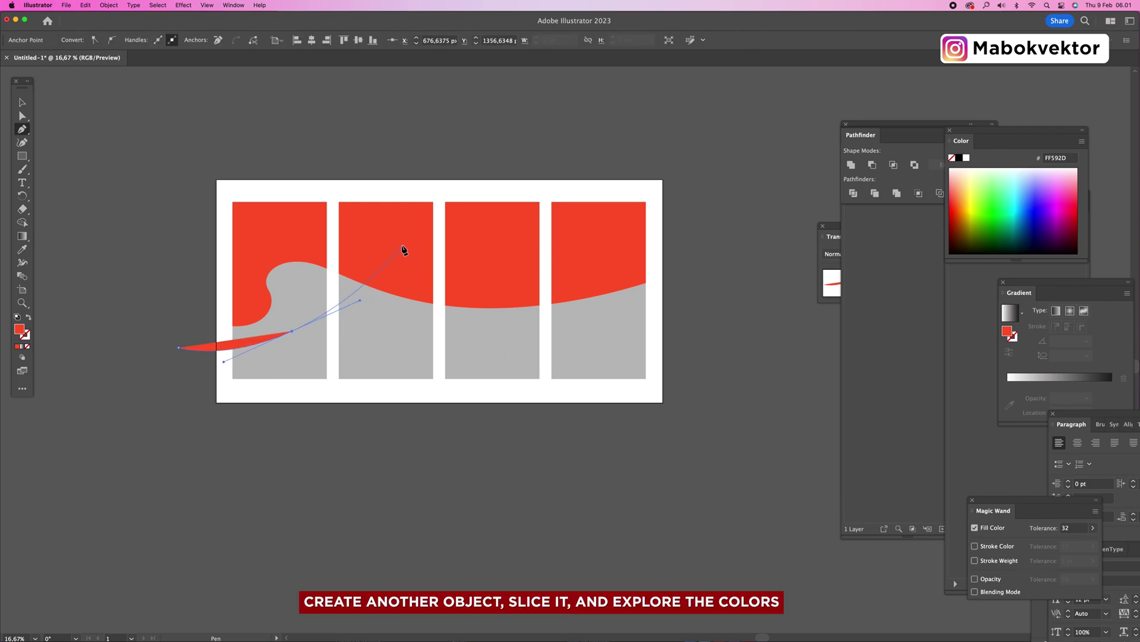
{"action": "left_click", "coordinate": [413, 221]}
{"action": "left_click_drag", "start_coordinate": [418, 266], "coordinate": [407, 292]}
{"action": "left_click_drag", "start_coordinate": [450, 348], "coordinate": [507, 367]}
{"action": "left_click_drag", "start_coordinate": [502, 277], "coordinate": [487, 248]}
{"action": "left_click_drag", "start_coordinate": [568, 264], "coordinate": [601, 311]}
{"action": "left_click_drag", "start_coordinate": [672, 335], "coordinate": [728, 336]}
{"action": "left_click", "coordinate": [732, 427]}
{"action": "left_click", "coordinate": [165, 426]}
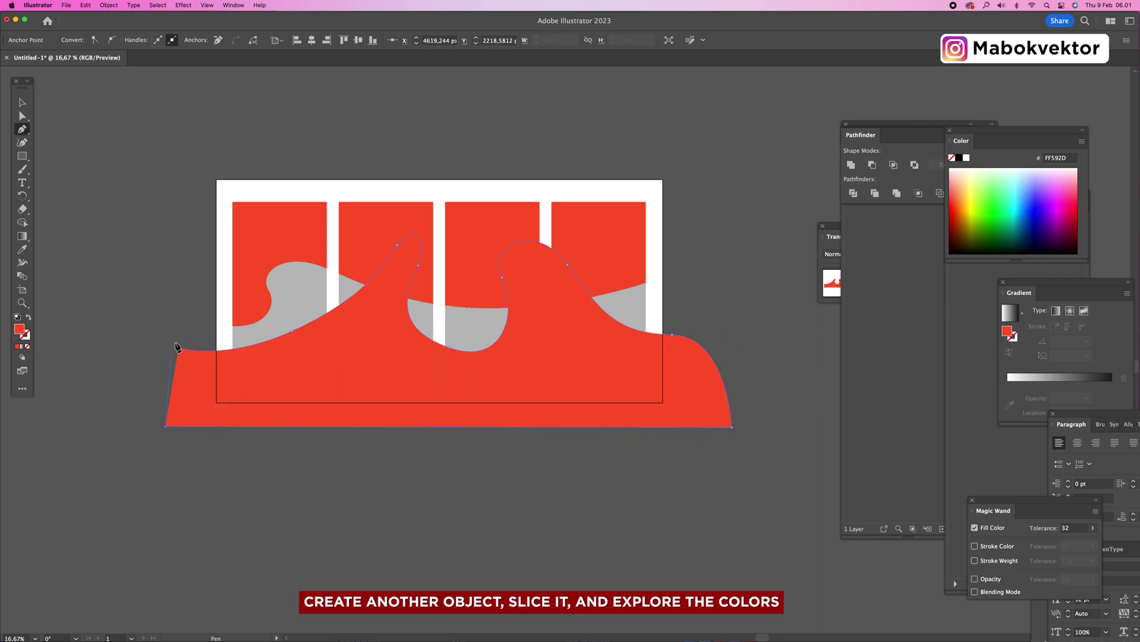
{"action": "left_click", "coordinate": [178, 349]}
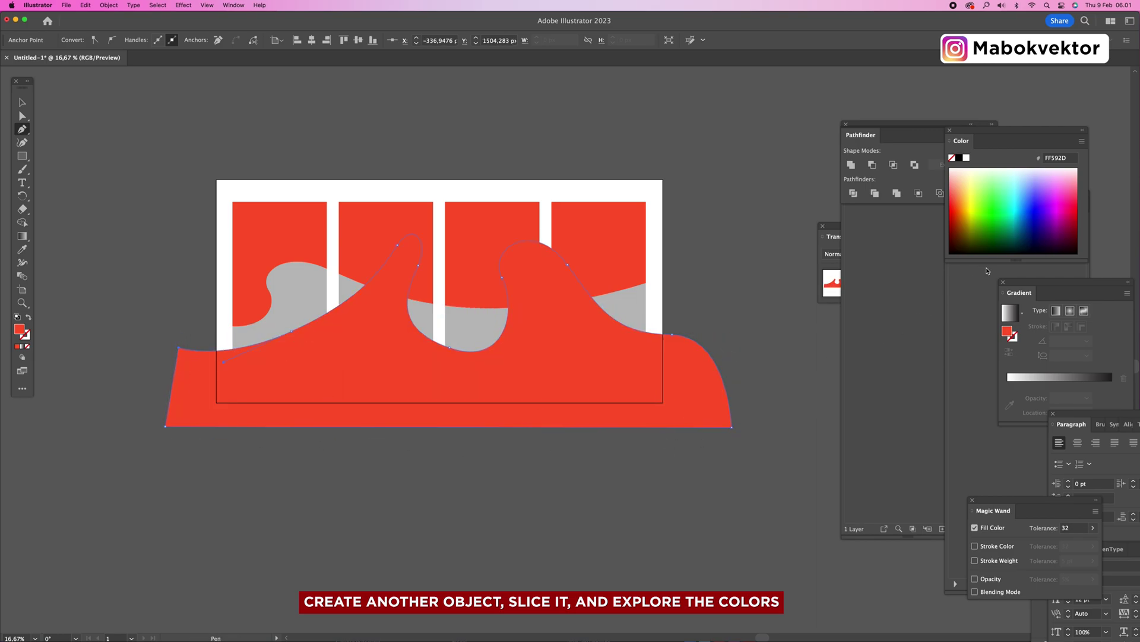
{"action": "left_click", "coordinate": [1027, 218]}
{"action": "key", "text": "v"}
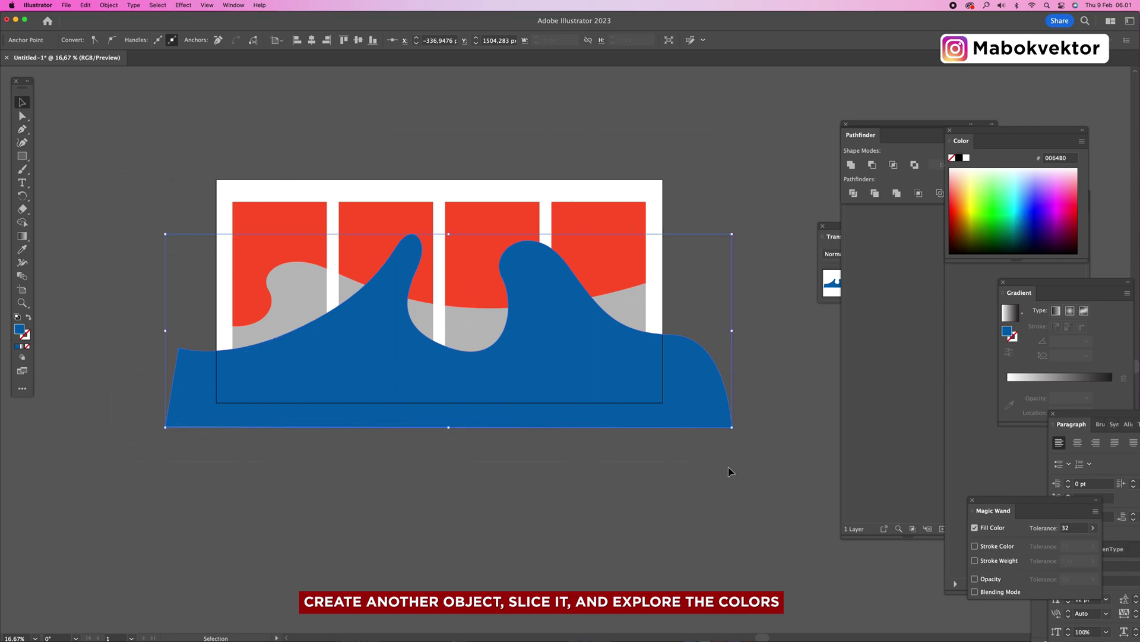
- Slice the four panels along the blue wave shape with Shape Builder and delete the excess outside the panels
{"action": "left_click_drag", "start_coordinate": [112, 129], "coordinate": [729, 467]}
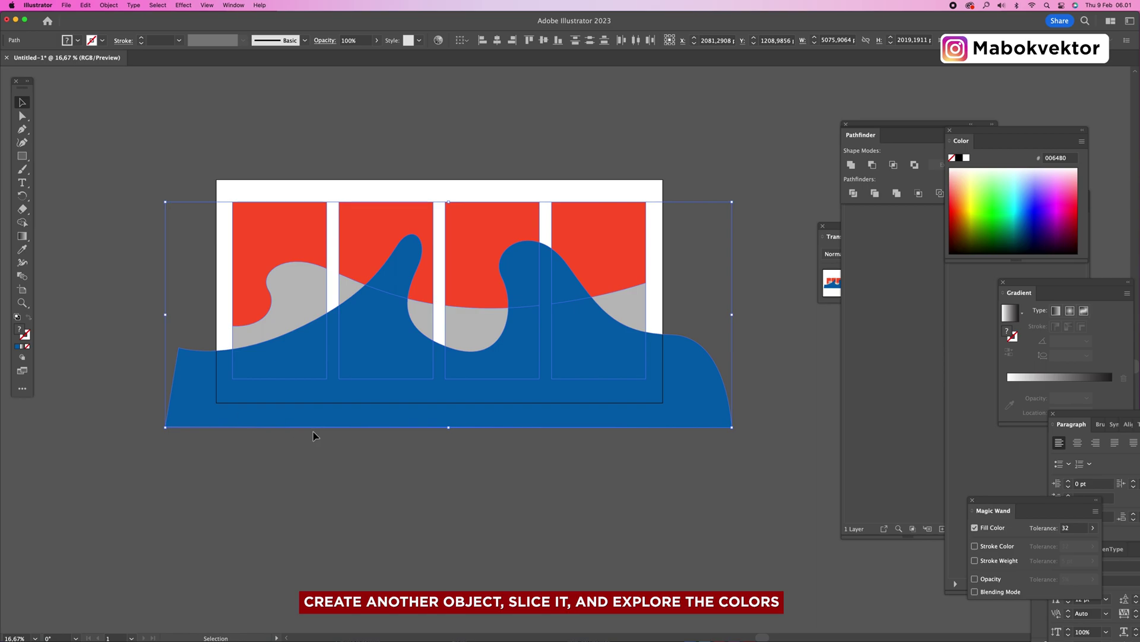
{"action": "key", "text": "shift+m"}
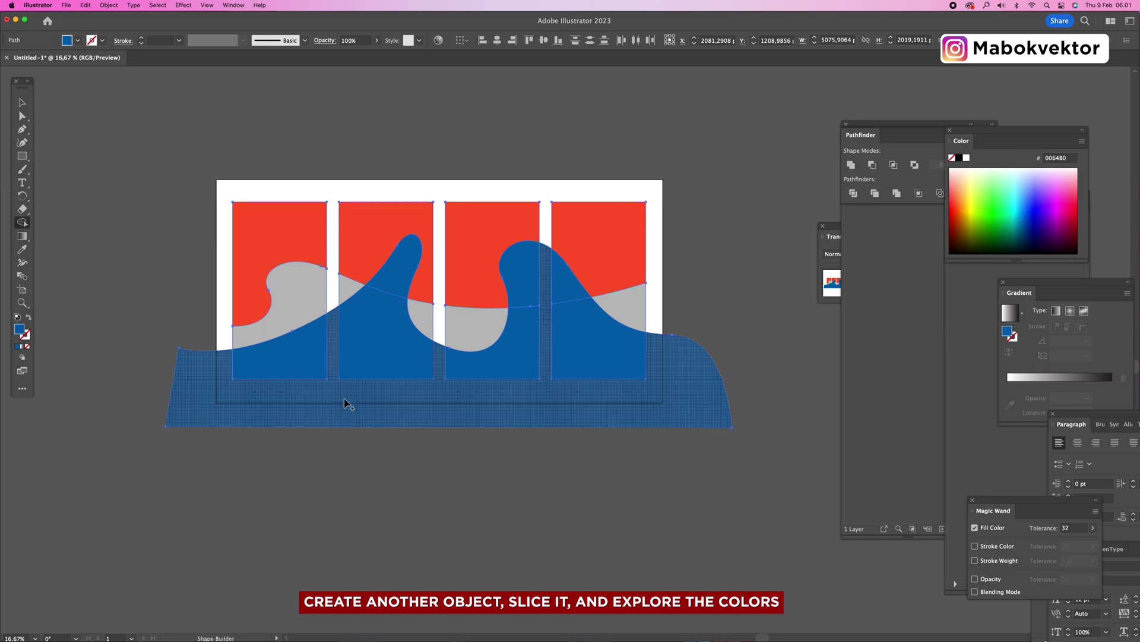
{"action": "key", "text": "v"}
{"action": "left_click", "coordinate": [382, 454]}
{"action": "left_click", "coordinate": [384, 426]}
{"action": "key", "text": "Delete"}
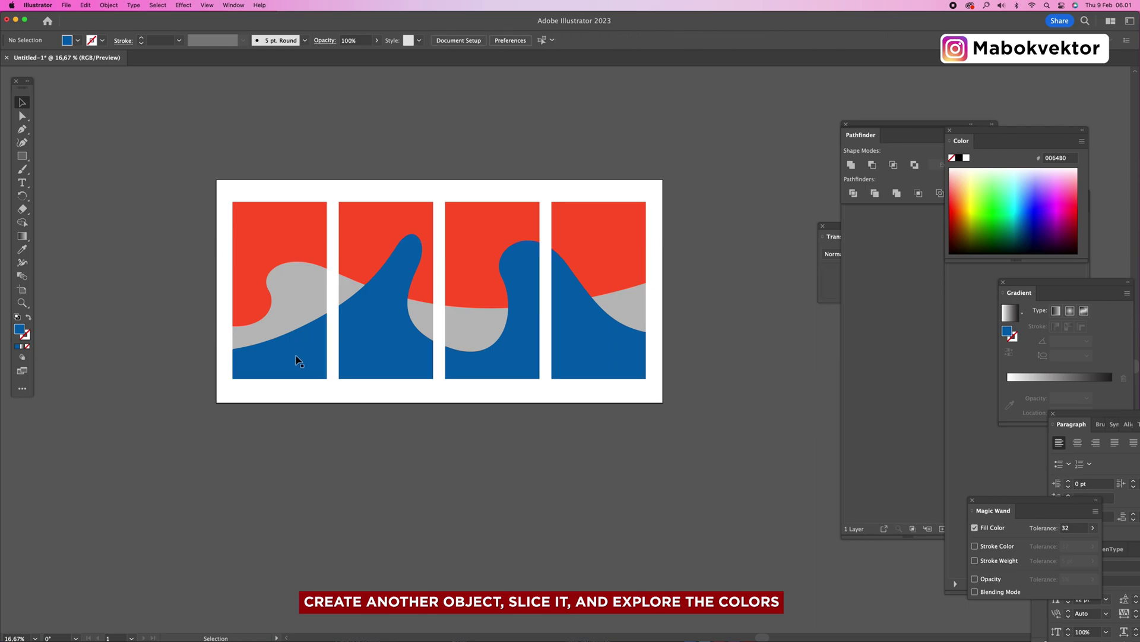
- Select all panel pieces and split off the blue wave areas overlapping the red in panels two, three and four with Shape Builder
{"action": "left_click", "coordinate": [376, 348]}
{"action": "left_click", "coordinate": [582, 360]}
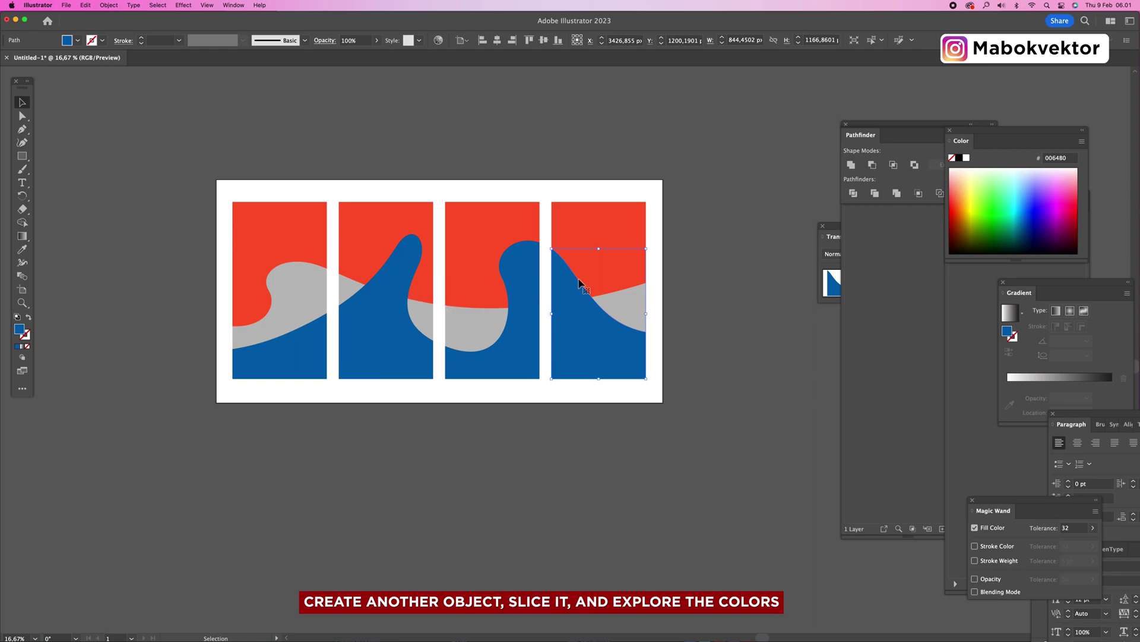
{"action": "left_click_drag", "start_coordinate": [720, 172], "coordinate": [157, 437]}
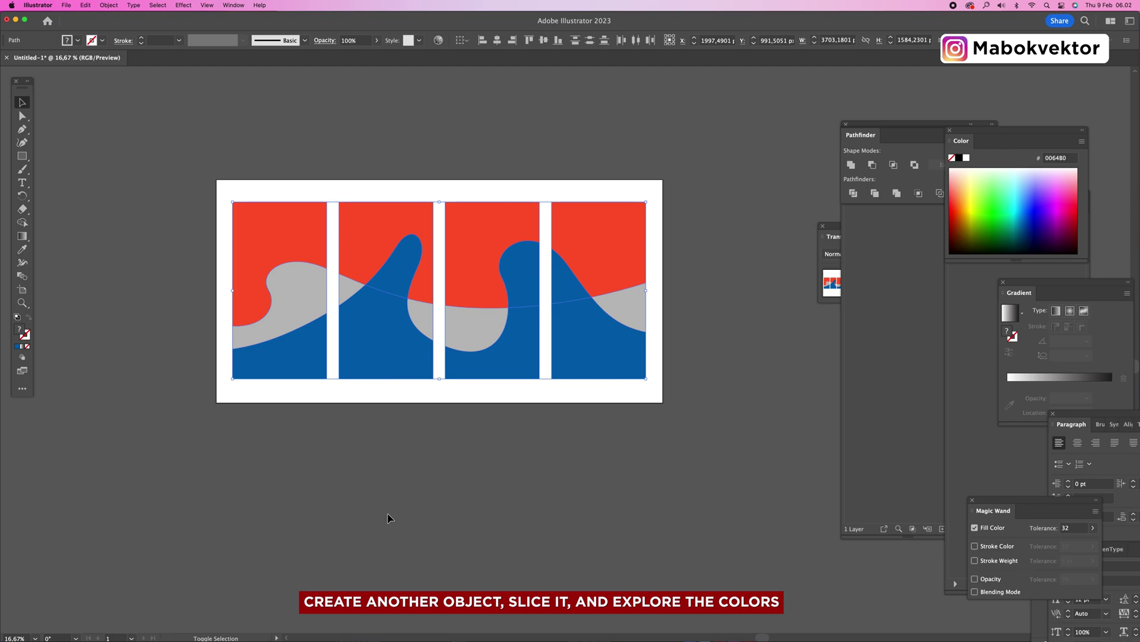
{"action": "key", "text": "shift+m"}
{"action": "left_click", "coordinate": [400, 276]}
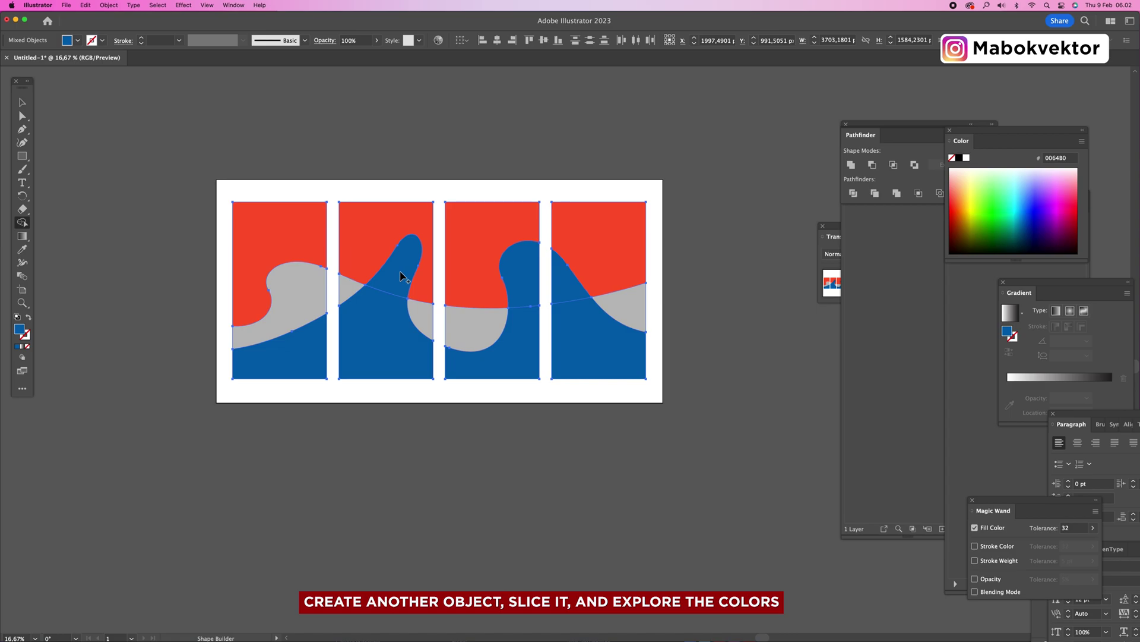
{"action": "left_click", "coordinate": [526, 268]}
{"action": "left_click", "coordinate": [573, 285]}
- Fill the blue wave tip over the red area in the second panel with bright yellow using Shape Builder
{"action": "left_click_drag", "start_coordinate": [994, 135], "coordinate": [740, 126]}
{"action": "left_click", "coordinate": [706, 195]}
{"action": "left_click", "coordinate": [397, 278]}
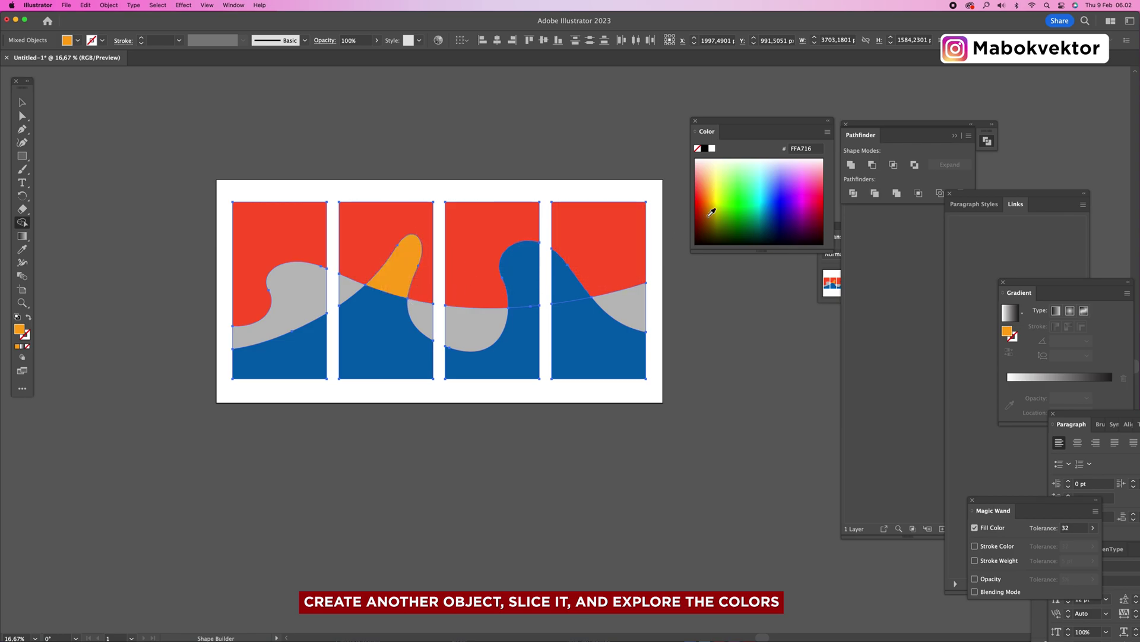
{"action": "left_click", "coordinate": [721, 195]}
{"action": "left_click", "coordinate": [396, 261]}
- Fill the rounded blue wave tip over the red area in the third panel with dark navy 000051
{"action": "left_click", "coordinate": [822, 194]}
{"action": "left_click", "coordinate": [527, 265]}
{"action": "left_click", "coordinate": [780, 230]}
{"action": "left_click", "coordinate": [512, 278]}
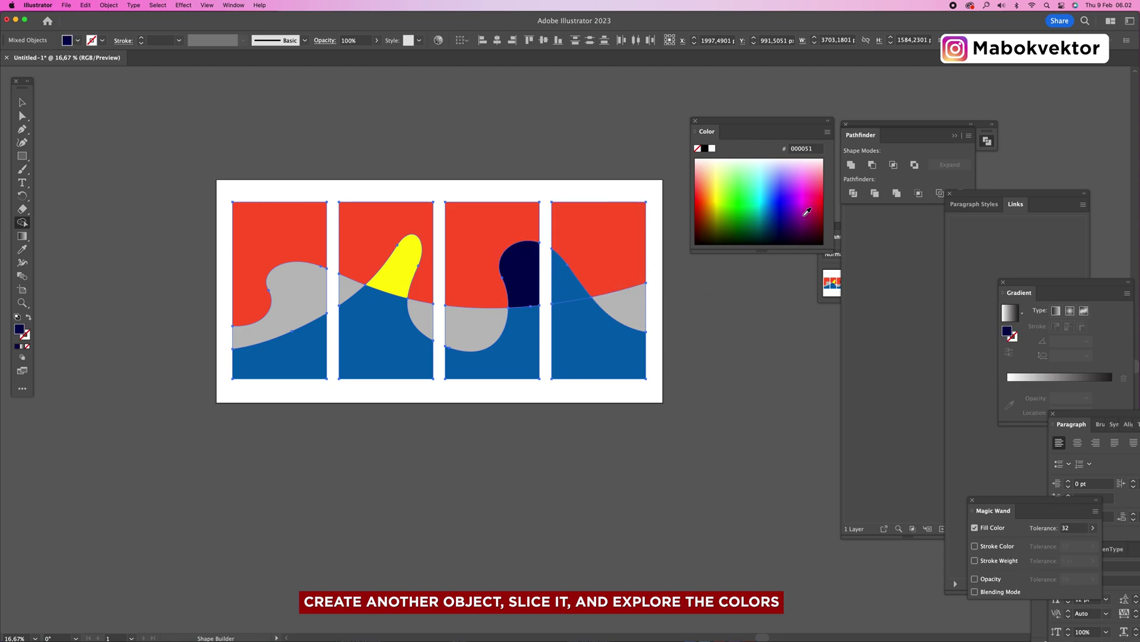
- Fill the grey wedge on the right of the fourth panel with mint green
{"action": "left_click", "coordinate": [814, 195]}
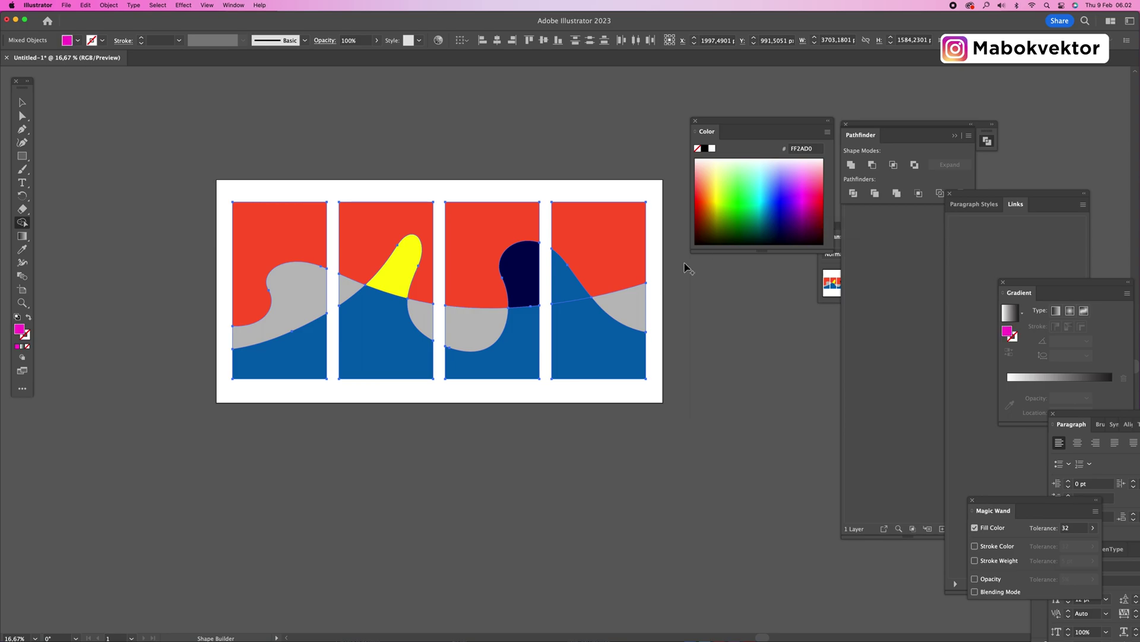
{"action": "left_click", "coordinate": [625, 303]}
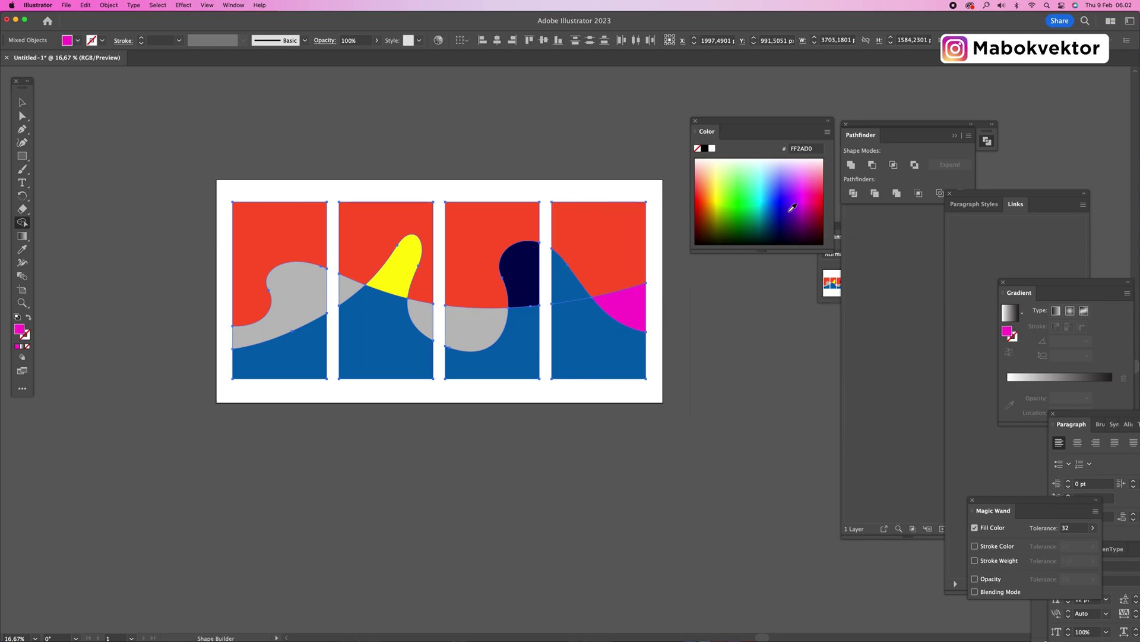
{"action": "left_click", "coordinate": [756, 172]}
{"action": "left_click", "coordinate": [730, 187]}
{"action": "left_click", "coordinate": [751, 186]}
{"action": "left_click", "coordinate": [637, 294]}
- Fill the blue triangle on the left of the fourth panel, above the red curve's edge, with bright pink
{"action": "left_click", "coordinate": [760, 184]}
{"action": "left_click", "coordinate": [570, 282]}
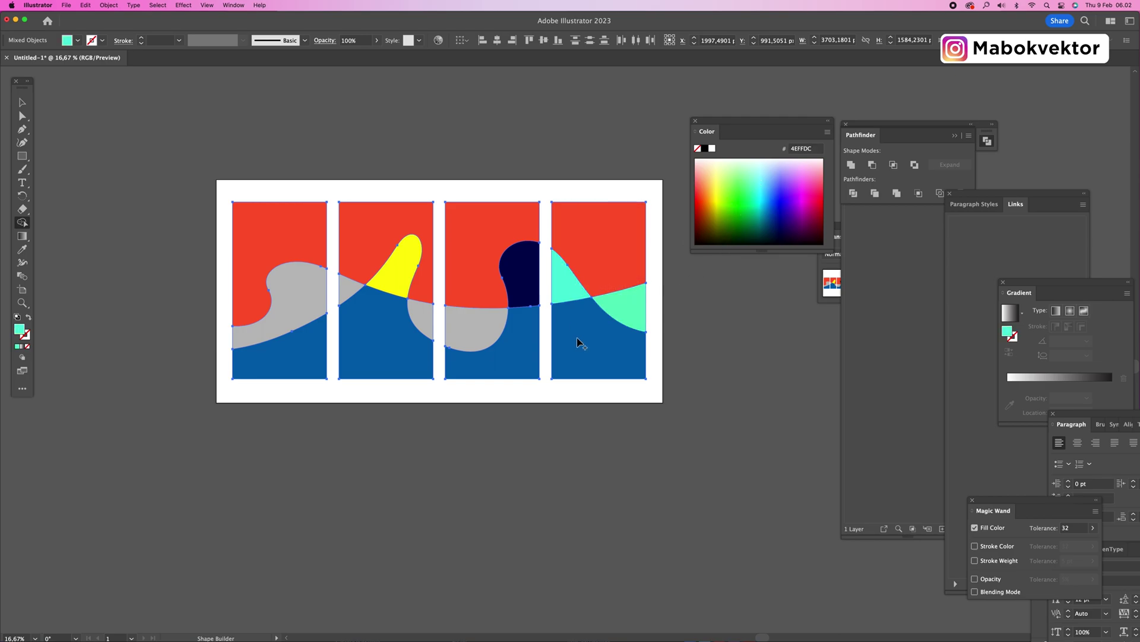
{"action": "left_click", "coordinate": [765, 205]}
{"action": "left_click", "coordinate": [572, 289]}
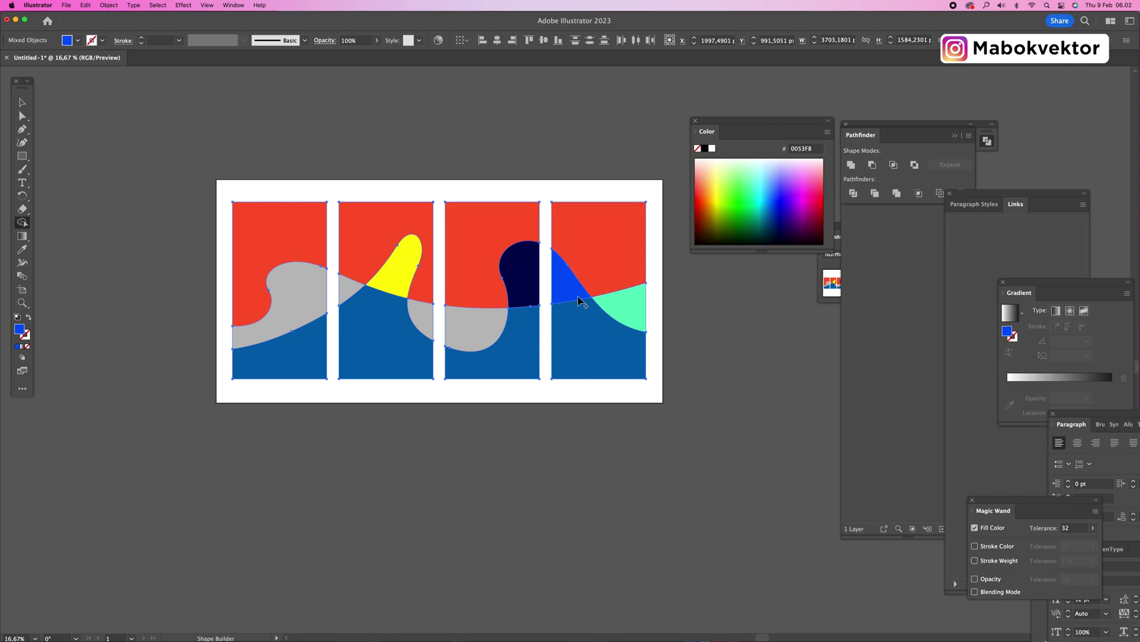
{"action": "left_click", "coordinate": [811, 181]}
{"action": "left_click", "coordinate": [571, 288]}
- Fill the grey bowl shape in the third panel with pale green C4FFC0 and the right grey piece in the second panel with salmon pink FF898C
{"action": "left_click", "coordinate": [698, 212]}
{"action": "left_click", "coordinate": [715, 175]}
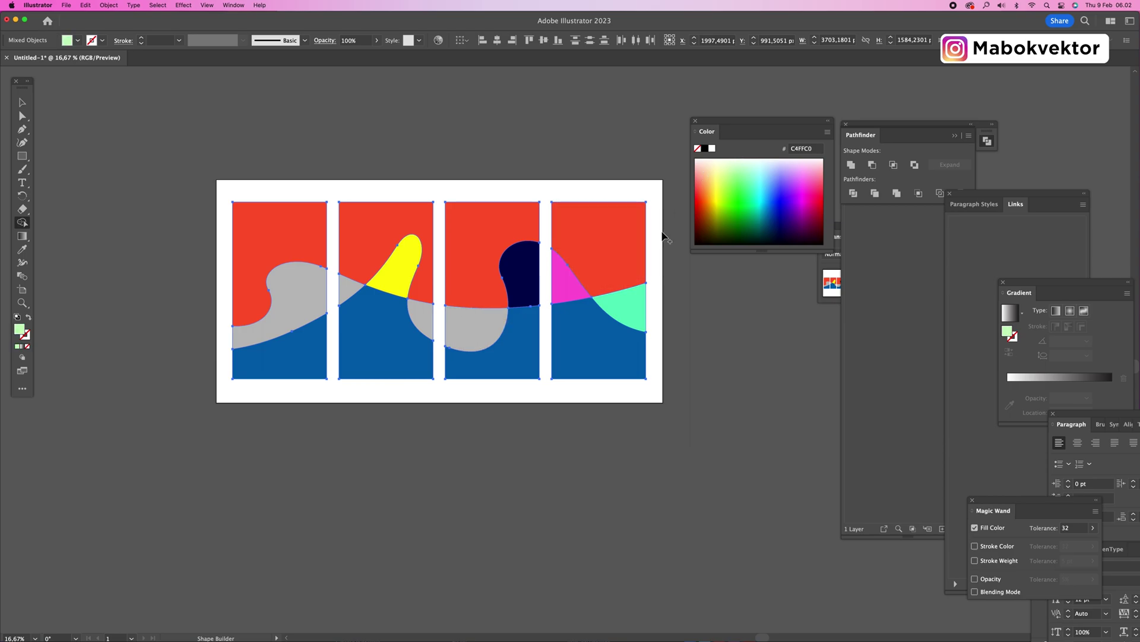
{"action": "left_click", "coordinate": [825, 174]}
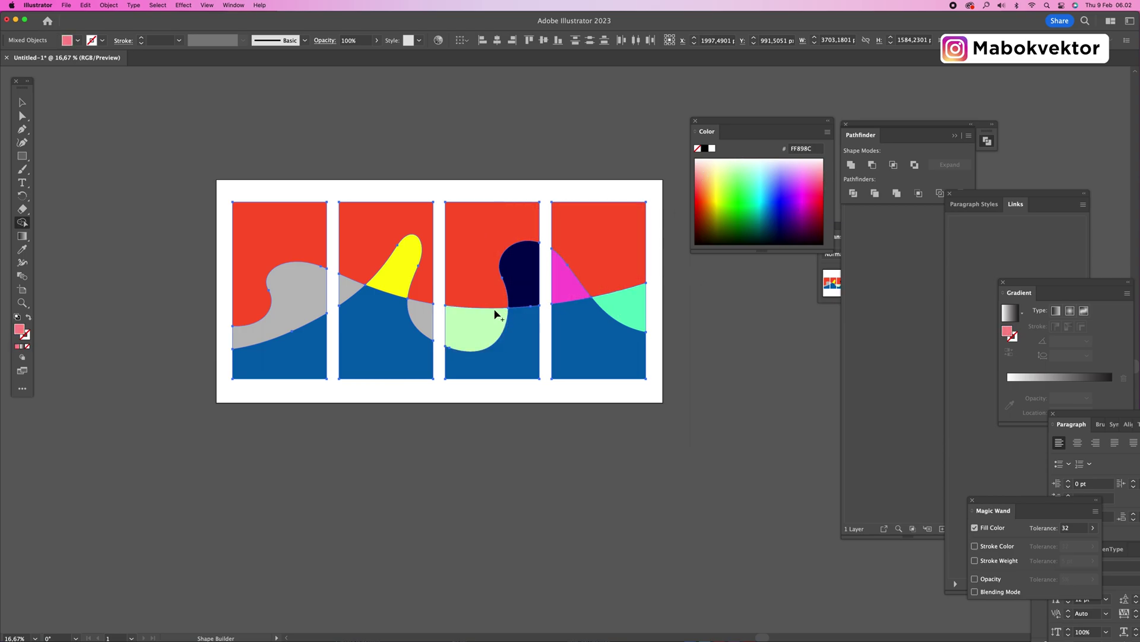
{"action": "left_click", "coordinate": [431, 322]}
- Fill the grey wave in the first panel with navy 0A008C and the small left grey wedge in the second panel with dark red A62600
{"action": "left_click", "coordinate": [785, 216]}
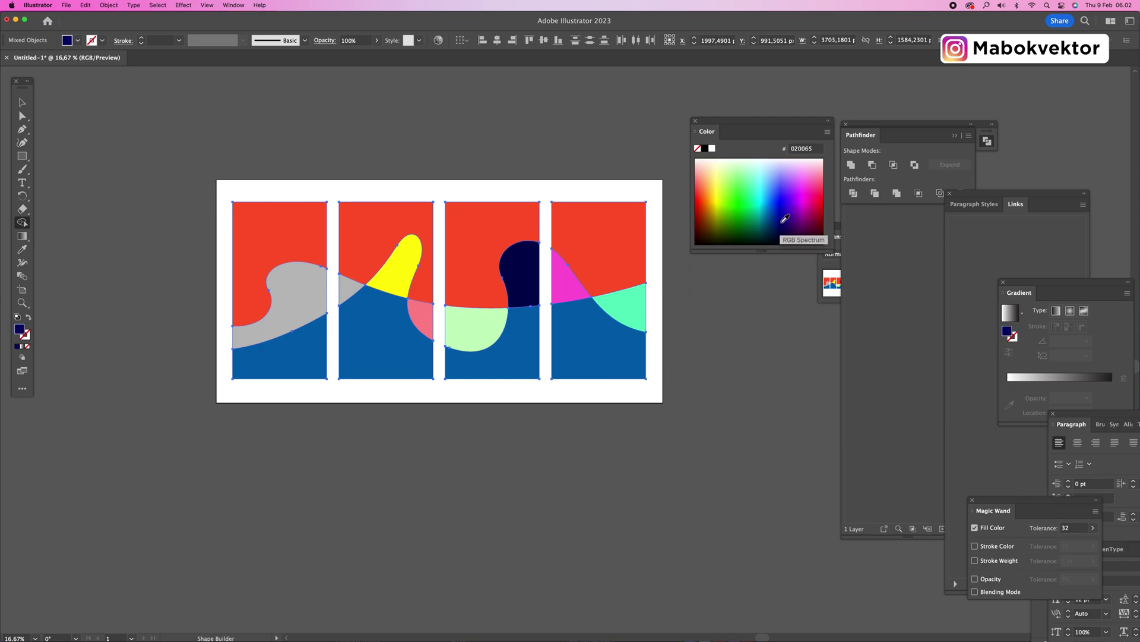
{"action": "left_click", "coordinate": [313, 318]}
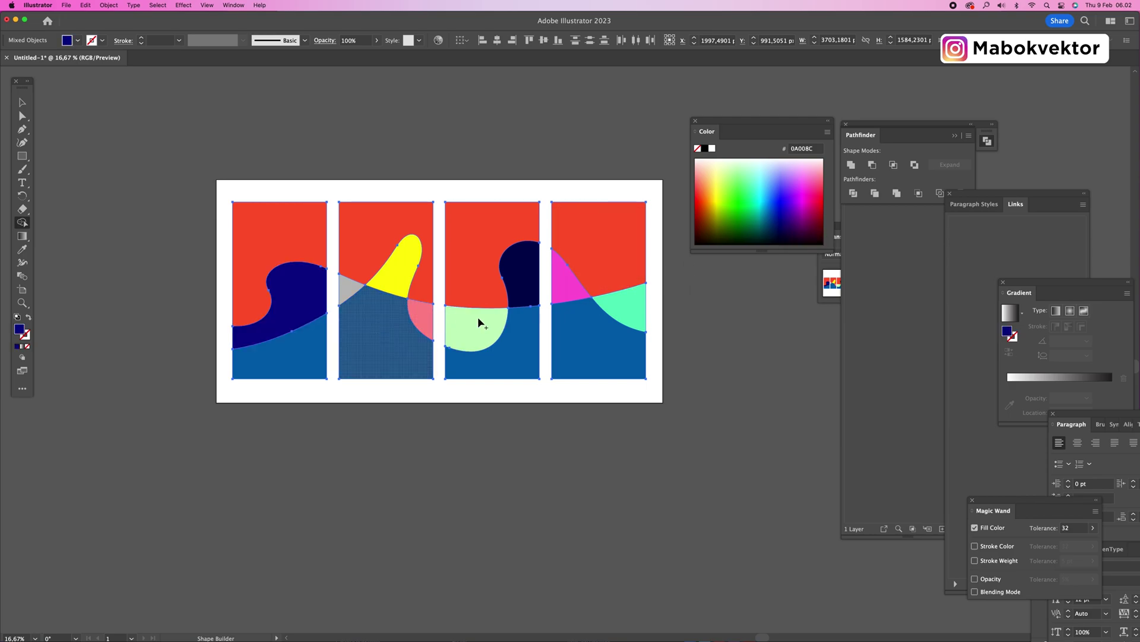
{"action": "left_click", "coordinate": [705, 194]}
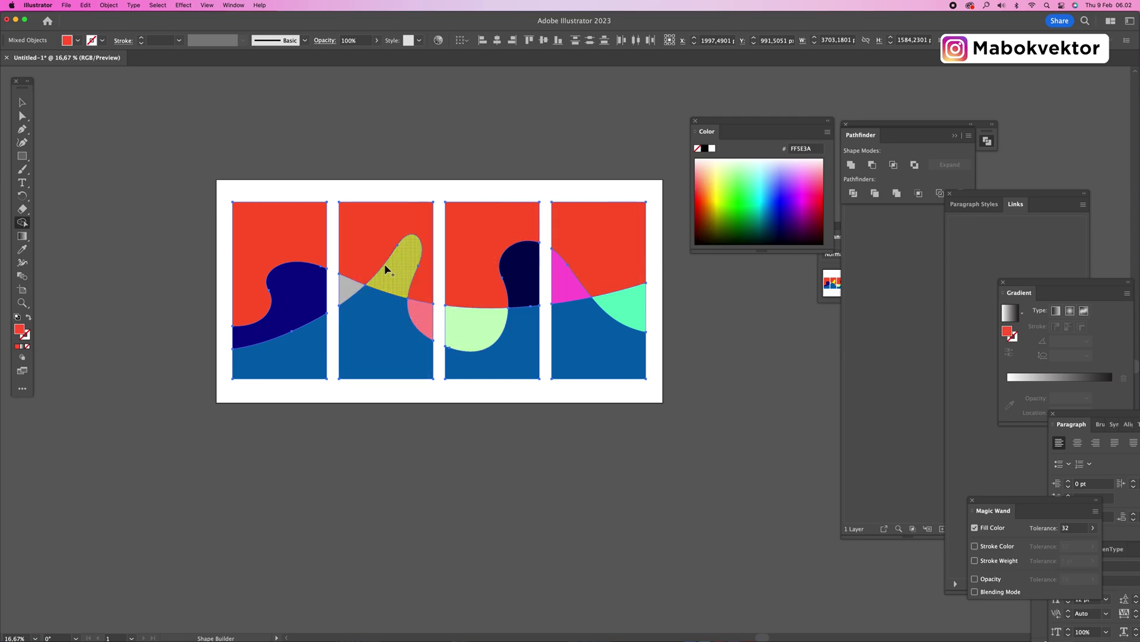
{"action": "left_click", "coordinate": [351, 287]}
{"action": "left_click", "coordinate": [701, 212]}
{"action": "left_click", "coordinate": [353, 290]}
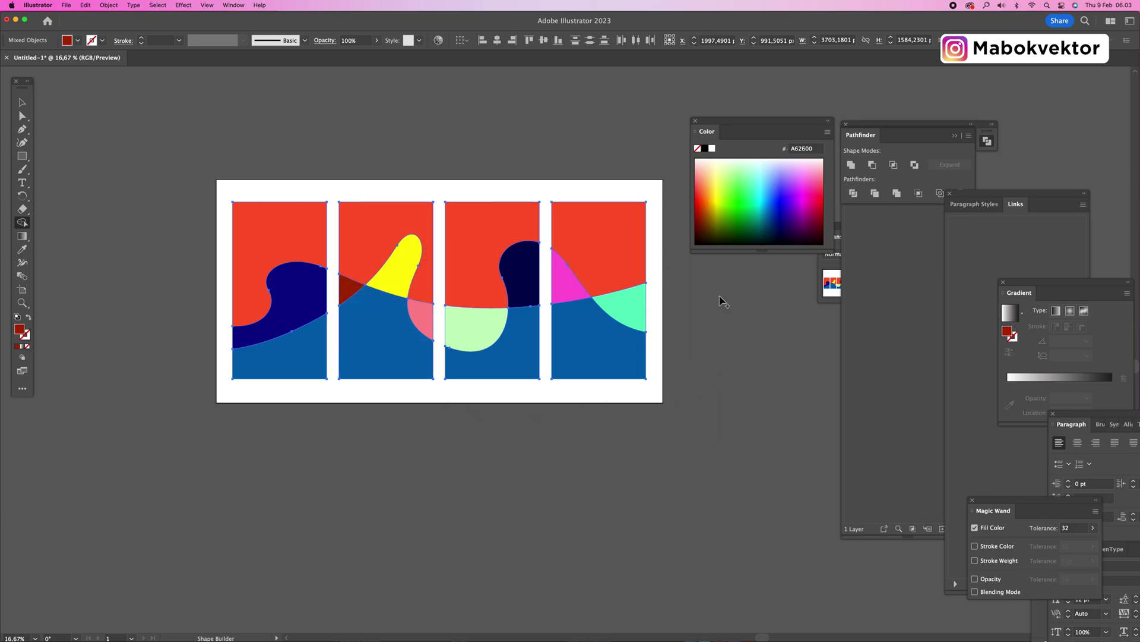
- Recolour the pale green bowl shape in the third panel to magenta-purple and deselect the artwork
{"action": "left_click", "coordinate": [699, 190]}
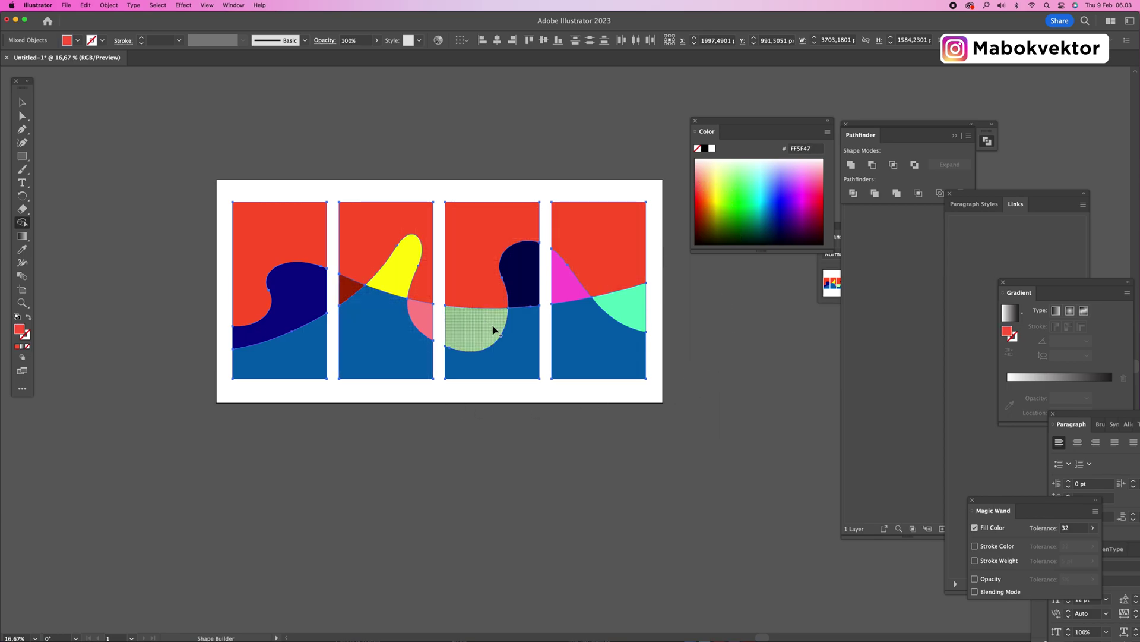
{"action": "left_click", "coordinate": [493, 332]}
{"action": "left_click", "coordinate": [807, 213]}
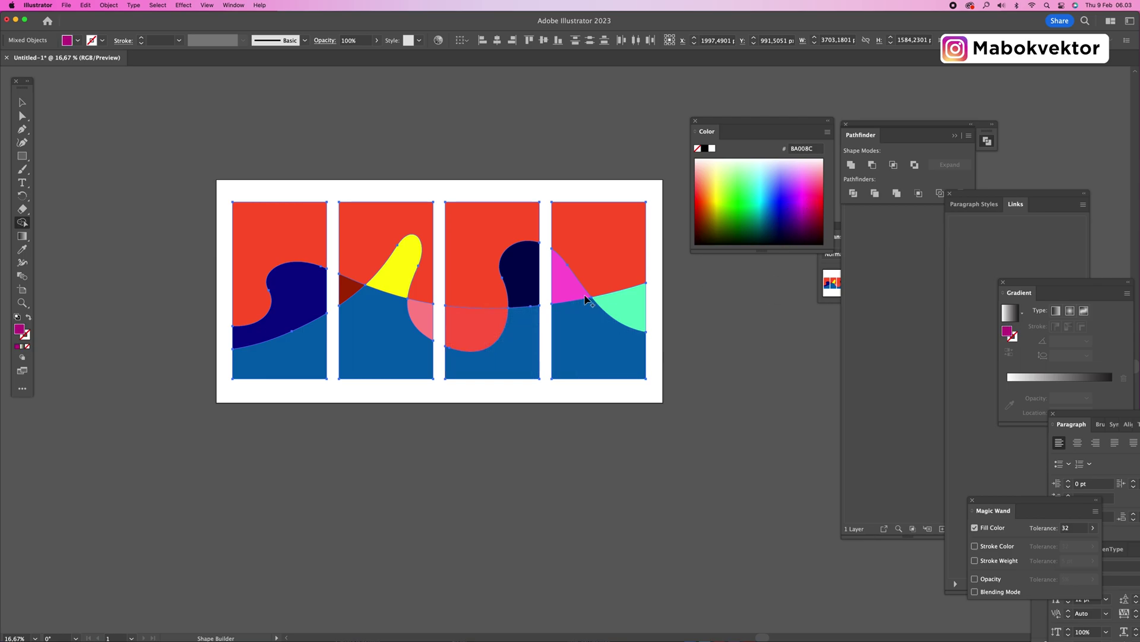
{"action": "left_click", "coordinate": [493, 333]}
{"action": "key", "text": "v"}
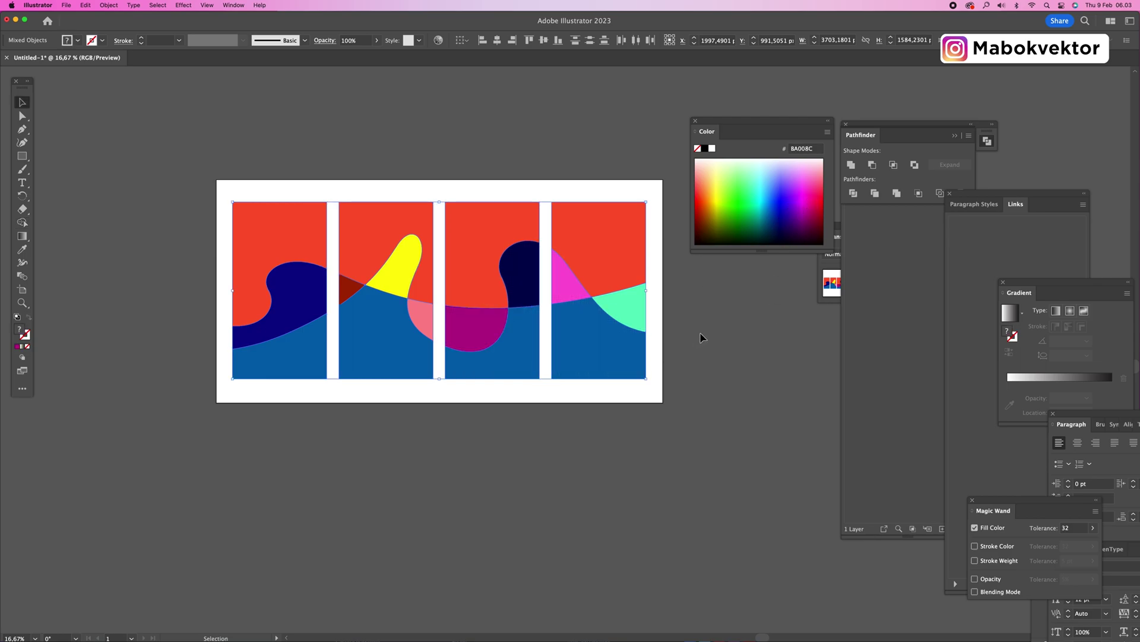
{"action": "left_click", "coordinate": [700, 334]}
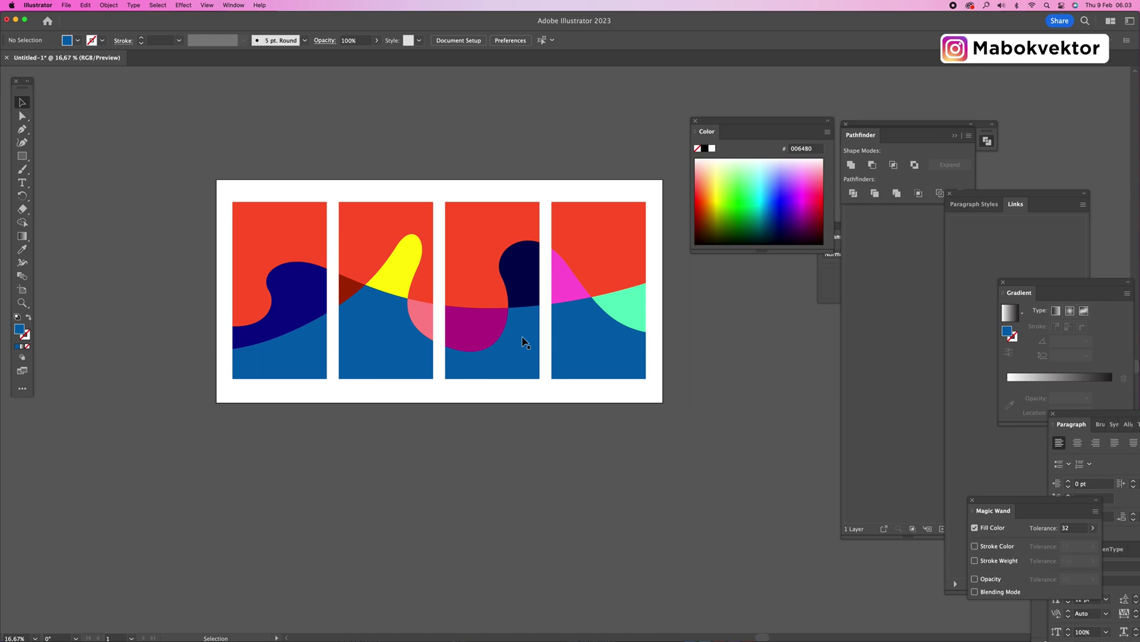
- Draw a closed Pen shape covering the upper part of all four panels, with a smooth S-shaped wavy lower edge
{"action": "left_click_drag", "start_coordinate": [516, 336], "coordinate": [490, 282]}
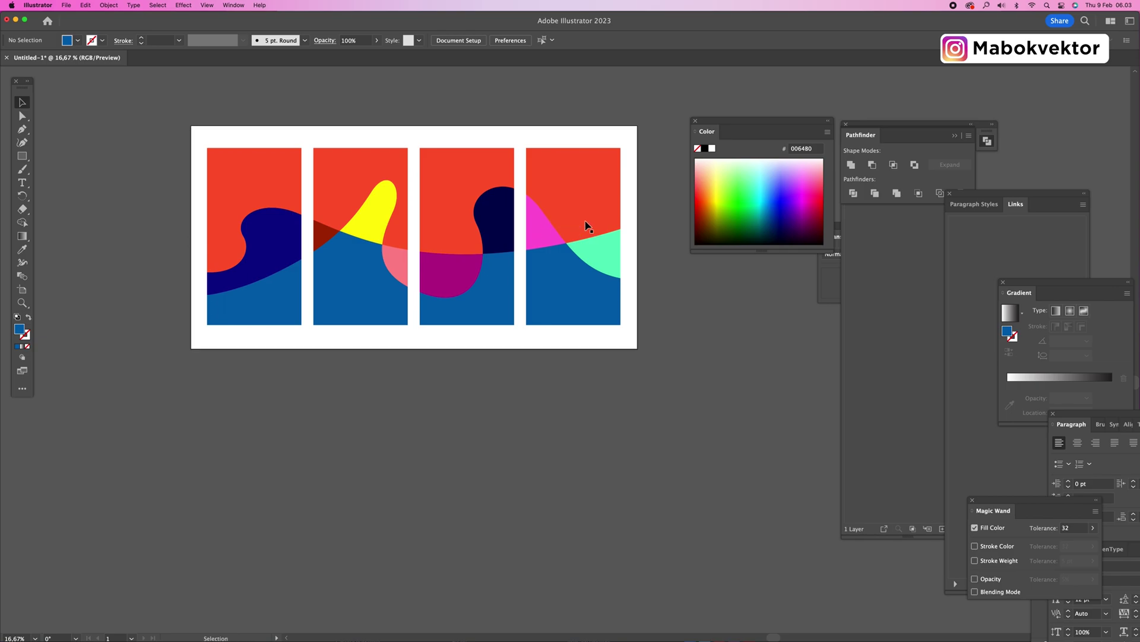
{"action": "key", "text": "p"}
{"action": "left_click", "coordinate": [646, 201]}
{"action": "left_click_drag", "start_coordinate": [372, 205], "coordinate": [241, 134]}
{"action": "left_click_drag", "start_coordinate": [172, 224], "coordinate": [164, 247]}
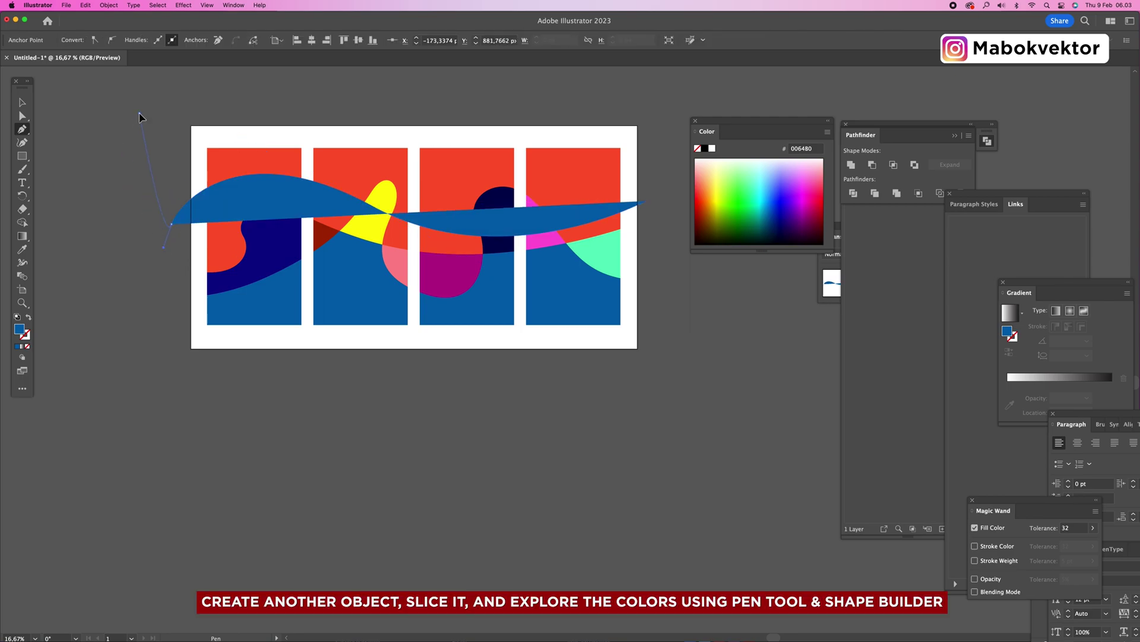
{"action": "left_click", "coordinate": [140, 113]}
{"action": "left_click", "coordinate": [660, 100]}
{"action": "left_click", "coordinate": [646, 201]}
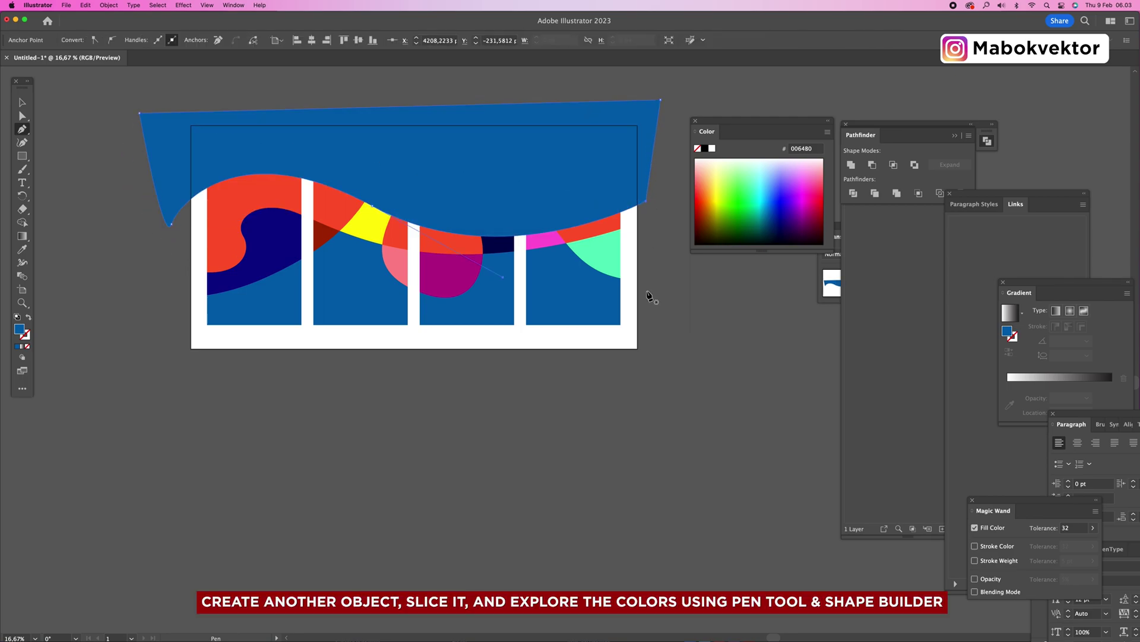
- Draw a second closed Pen shape covering the bottom of all four panels, with a gently wavy upper edge
{"action": "left_click", "coordinate": [660, 316]}
{"action": "left_click_drag", "start_coordinate": [400, 268], "coordinate": [279, 290]}
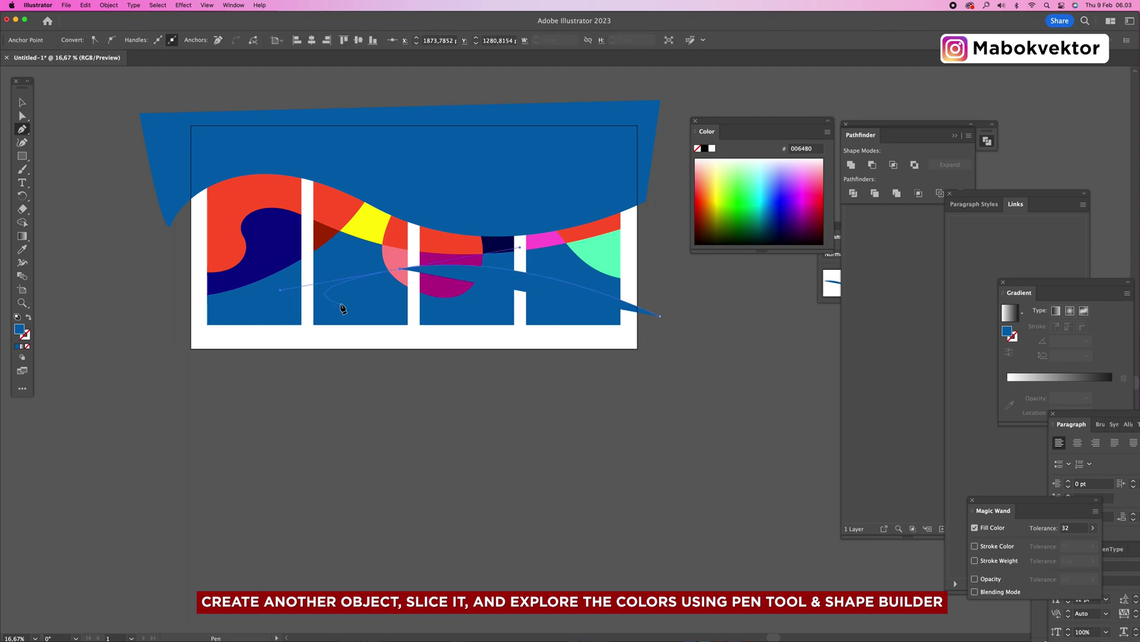
{"action": "left_click_drag", "start_coordinate": [199, 302], "coordinate": [131, 266]}
{"action": "left_click", "coordinate": [133, 372]}
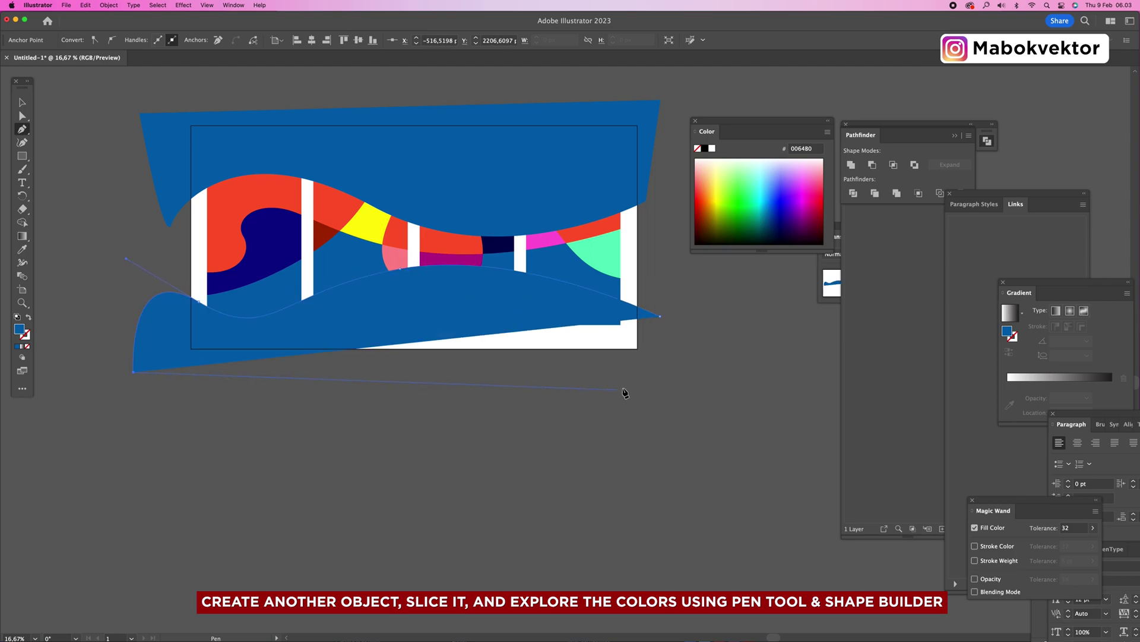
{"action": "left_click", "coordinate": [625, 387]}
{"action": "left_click", "coordinate": [659, 317]}
{"action": "key", "text": "v"}
{"action": "left_click", "coordinate": [684, 391]}
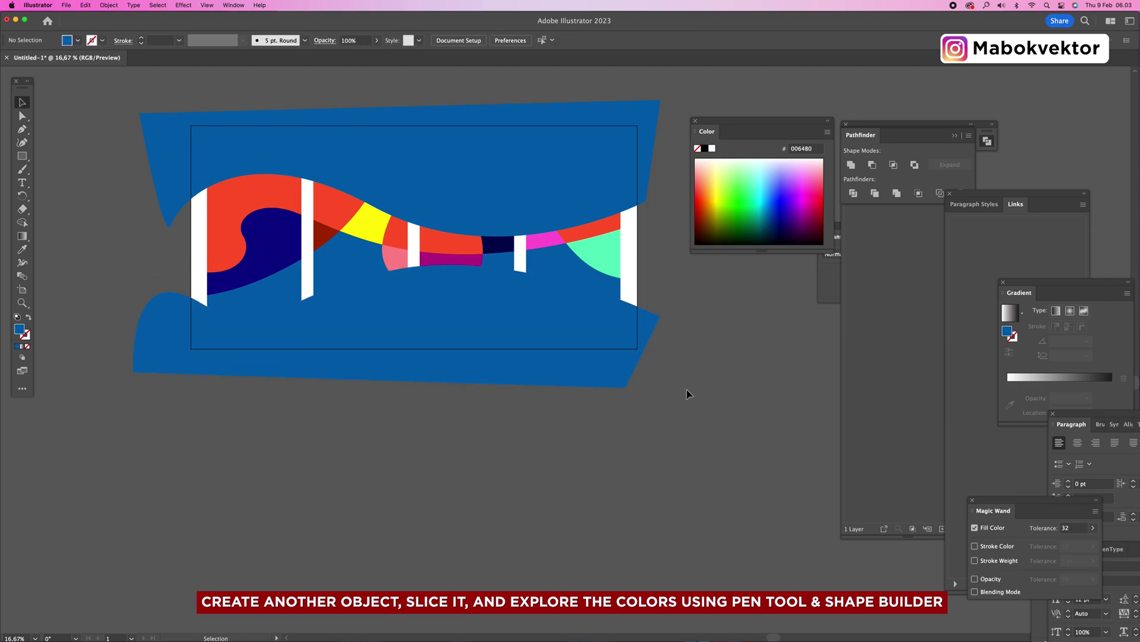
- Slice the panels along the upper and lower blue shapes with Shape Builder and delete both excess parts outside the panels
{"action": "key", "text": "super+a"}
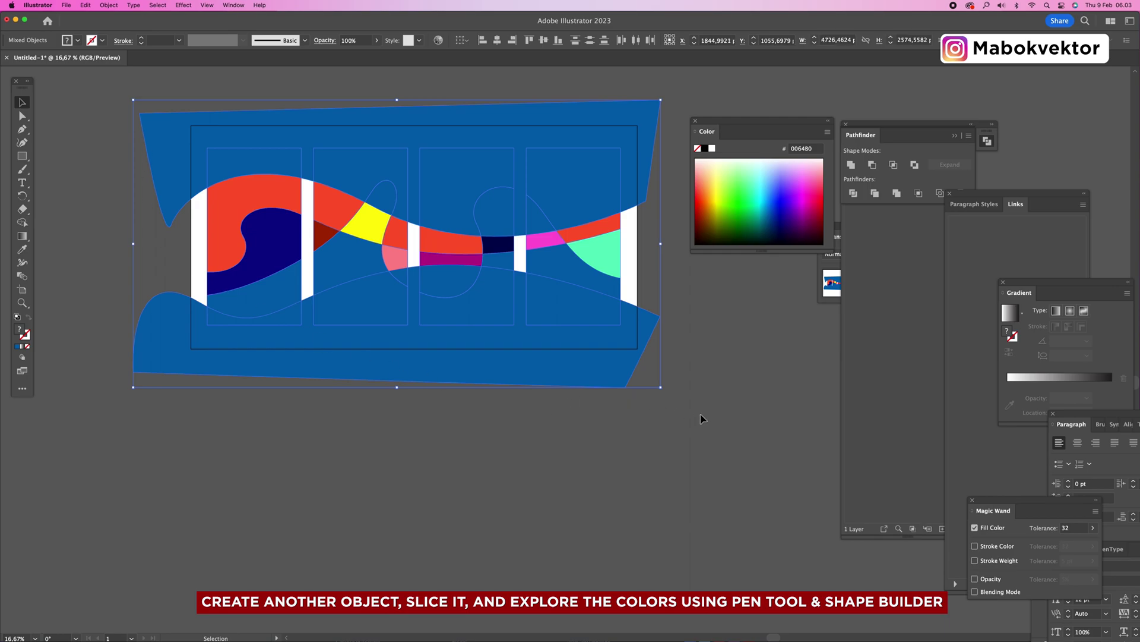
{"action": "key", "text": "shift+m"}
{"action": "key", "text": "v"}
{"action": "left_click", "coordinate": [385, 356]}
{"action": "left_click", "coordinate": [399, 120], "text": "shift"}
{"action": "key", "text": "Delete"}
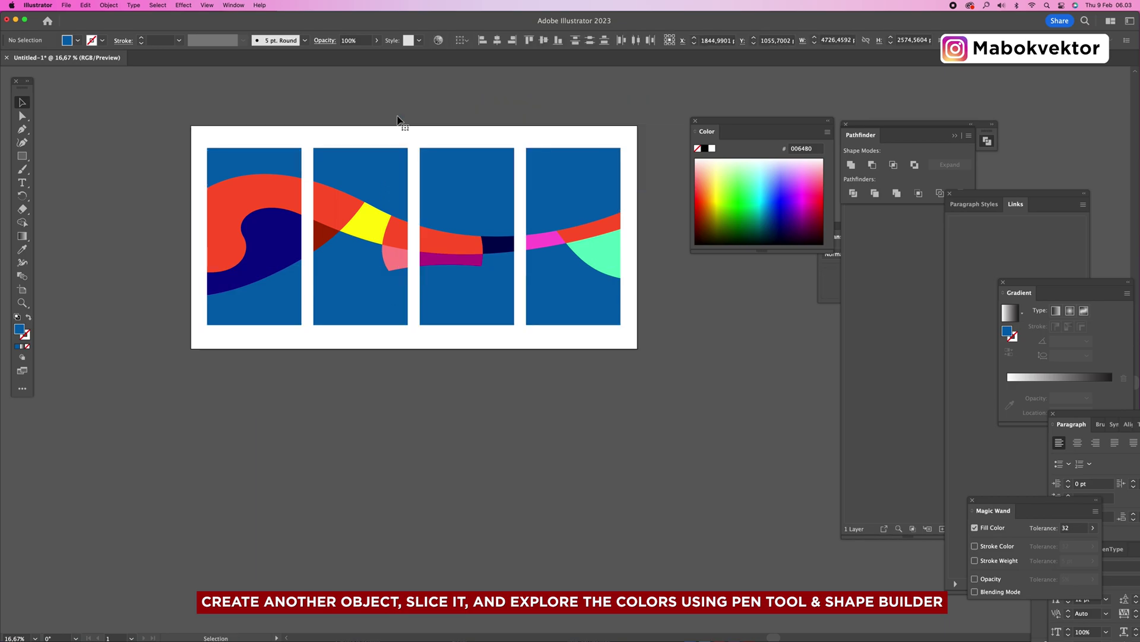
- Recolour the upper areas of the first two panels dark red and the second panel's loop tip pale cyan (C4F5FF)
{"action": "left_click", "coordinate": [252, 154]}
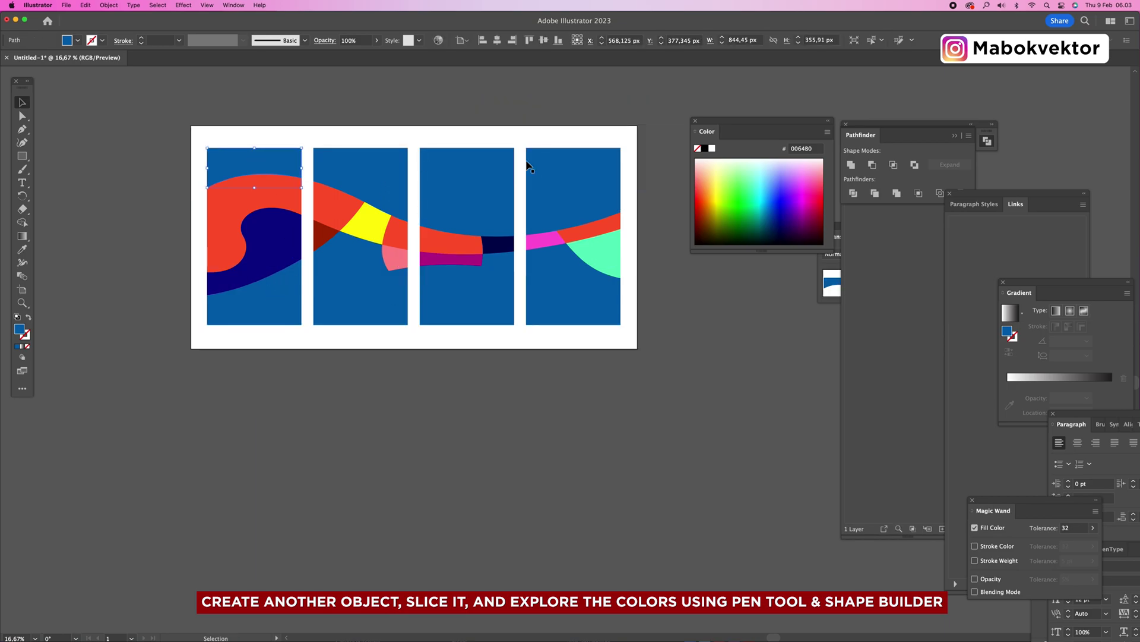
{"action": "left_click", "coordinate": [701, 199]}
{"action": "left_click_drag", "start_coordinate": [342, 121], "coordinate": [410, 212]}
{"action": "key", "text": "shift+m"}
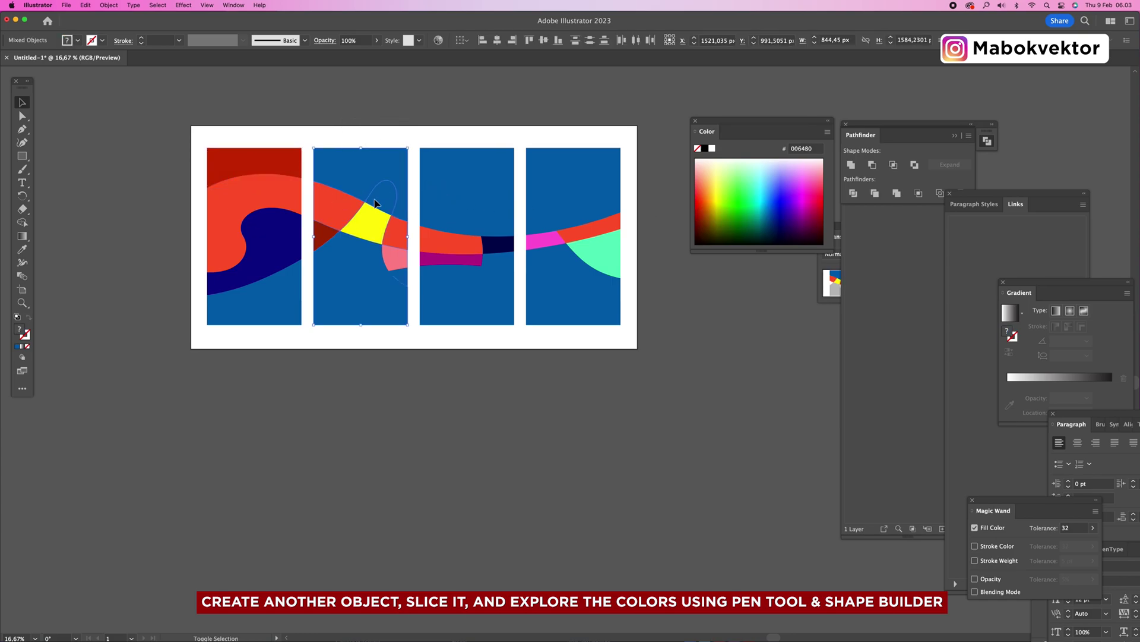
{"action": "left_click", "coordinate": [767, 163]}
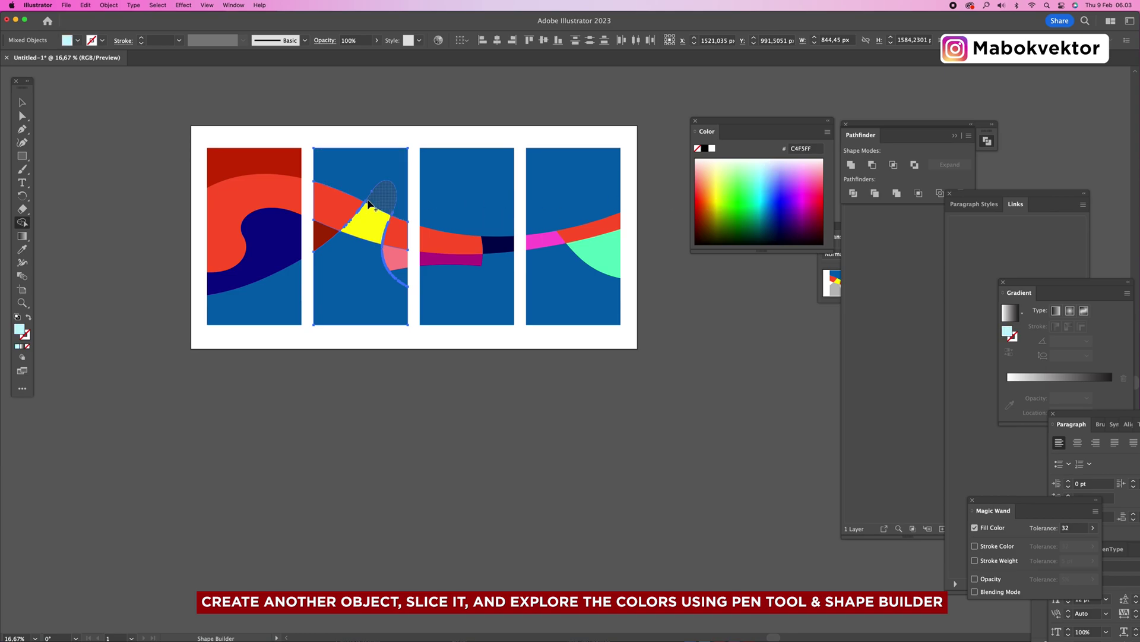
{"action": "left_click", "coordinate": [380, 197]}
{"action": "left_click", "coordinate": [705, 204]}
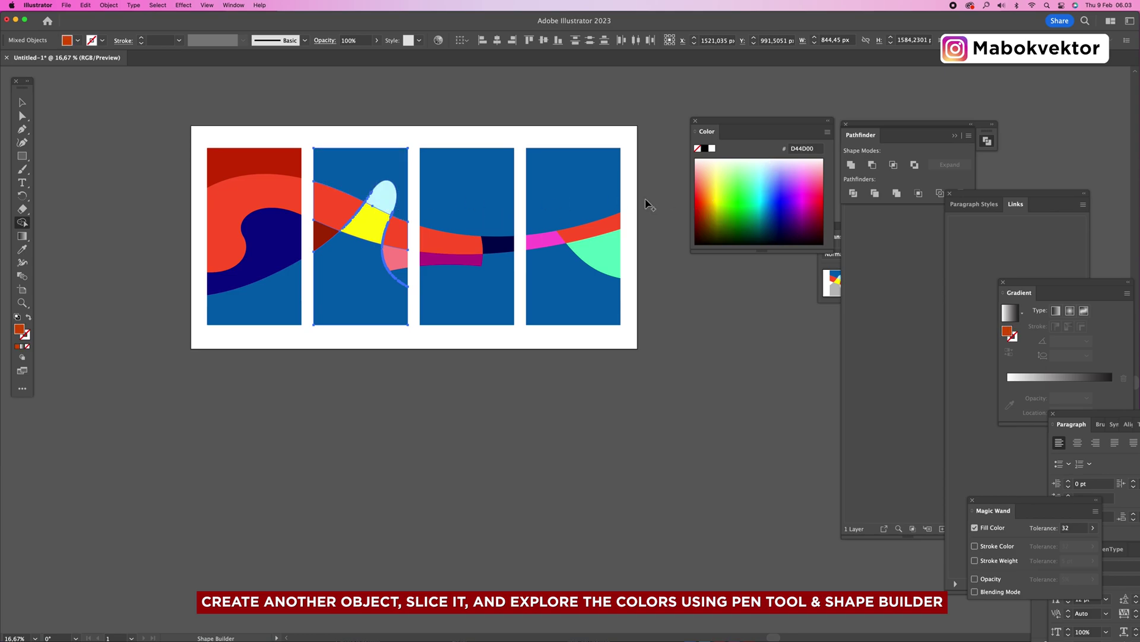
{"action": "left_click", "coordinate": [391, 159]}
{"action": "left_click", "coordinate": [700, 211]}
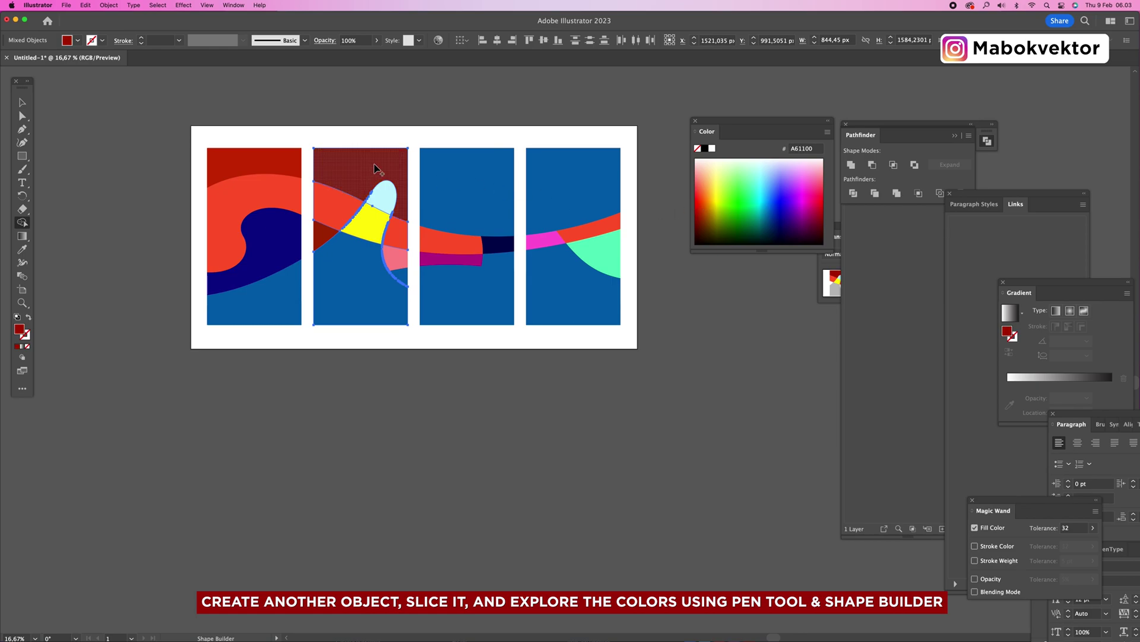
- Recolour the rounded bulb in the upper part of the third panel dark blue using Shape Builder
{"action": "key", "text": "v"}
{"action": "left_click_drag", "start_coordinate": [447, 120], "coordinate": [640, 233]}
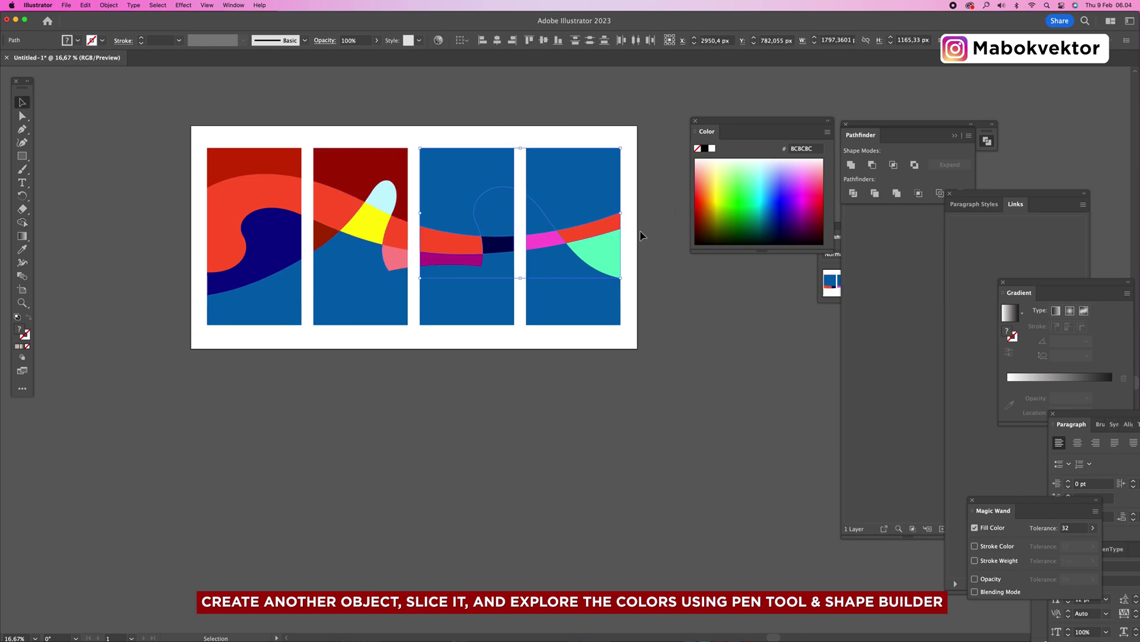
{"action": "key", "text": "shift+m"}
{"action": "left_click", "coordinate": [772, 217]}
{"action": "left_click", "coordinate": [496, 212]}
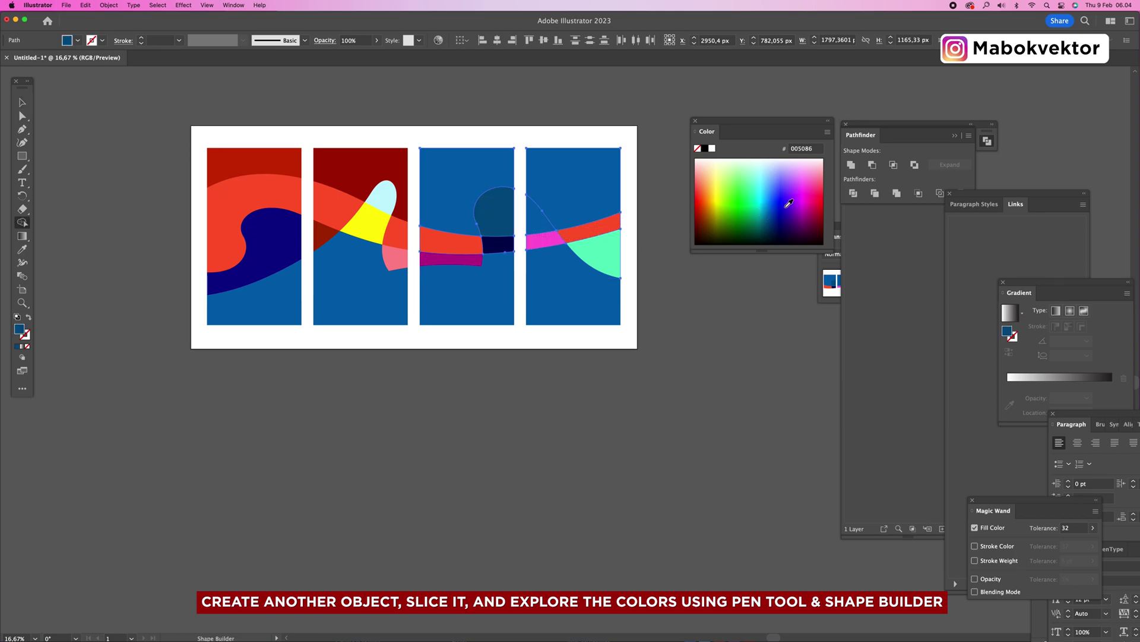
- Recolour the fourth panel's upper area bright blue (109EFF) and the curved wedge beside it purple-magenta
{"action": "left_click", "coordinate": [771, 194]}
{"action": "left_click", "coordinate": [573, 208]}
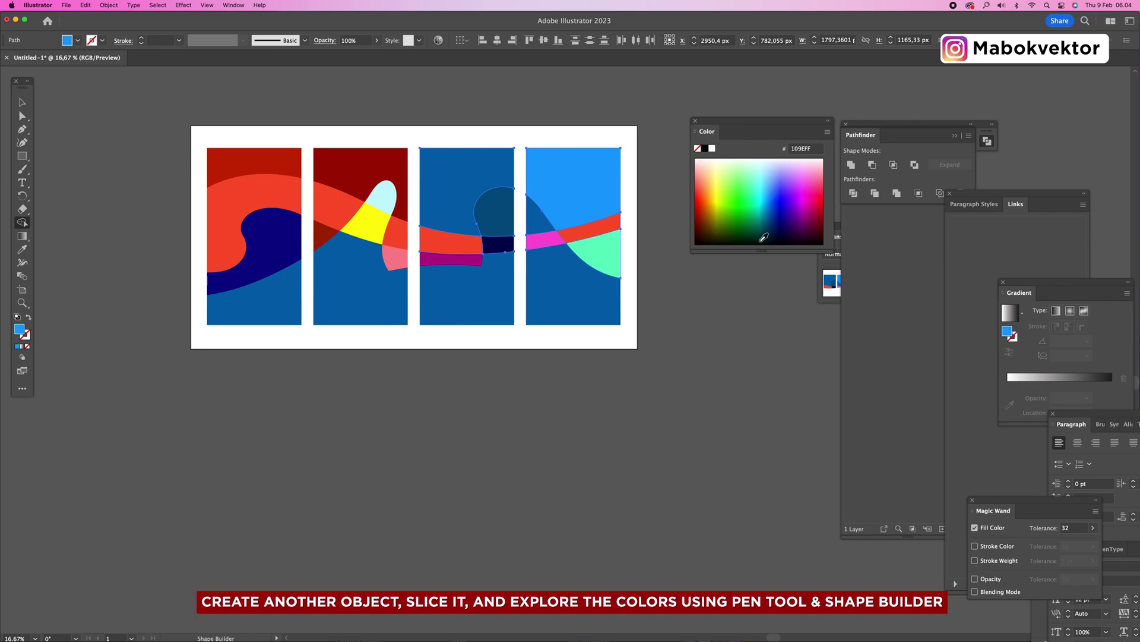
{"action": "left_click", "coordinate": [812, 209]}
{"action": "left_click", "coordinate": [548, 227]}
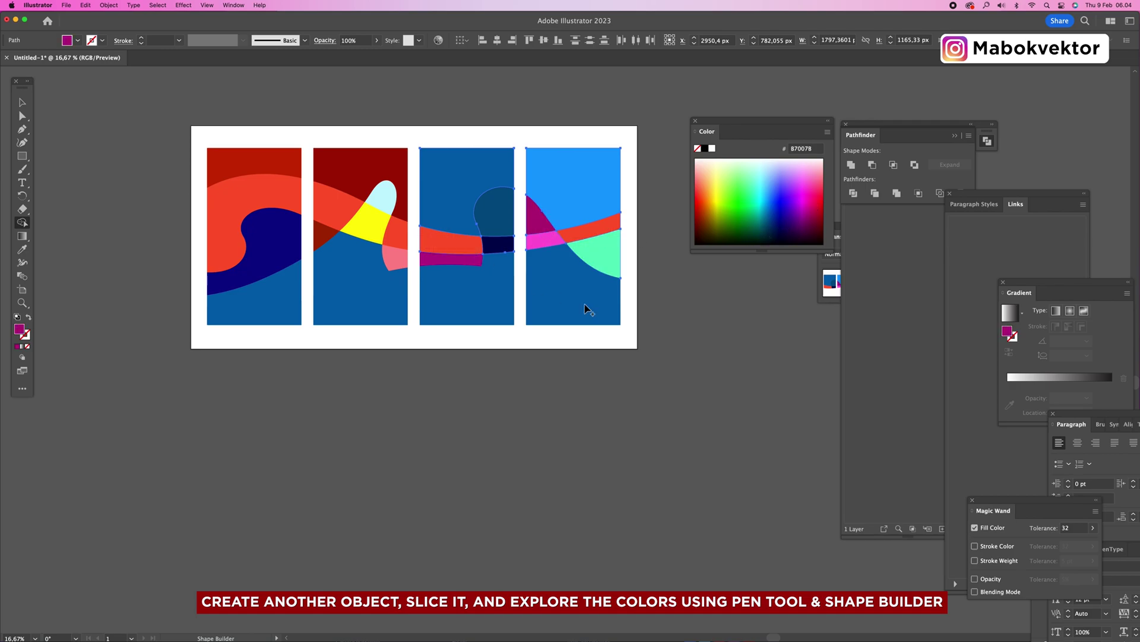
- Select the lower pieces of all panels and recolour the third panel's lower bulb dark teal (00353E) with Shape Builder
{"action": "key", "text": "v"}
{"action": "left_click", "coordinate": [654, 330]}
{"action": "left_click", "coordinate": [571, 291]}
{"action": "left_click", "coordinate": [690, 343]}
{"action": "left_click_drag", "start_coordinate": [682, 317], "coordinate": [174, 379]}
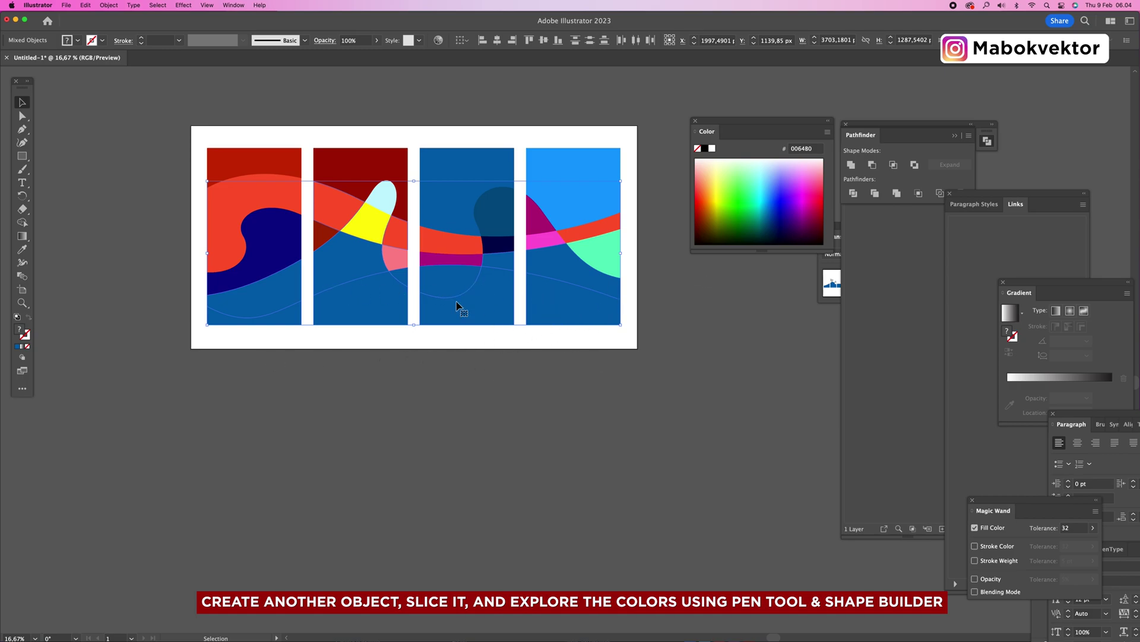
{"action": "key", "text": "shift+m"}
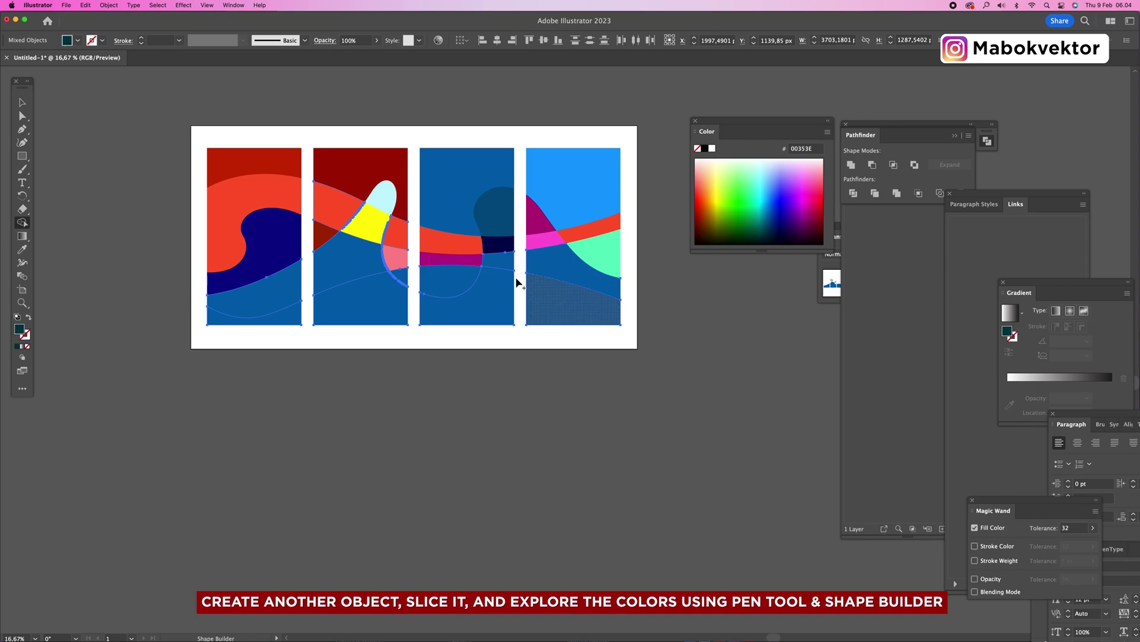
{"action": "left_click", "coordinate": [467, 278]}
- Recolour the small curved corner low in the second panel purple and that panel's bottom area orange-red
{"action": "left_click", "coordinate": [803, 213]}
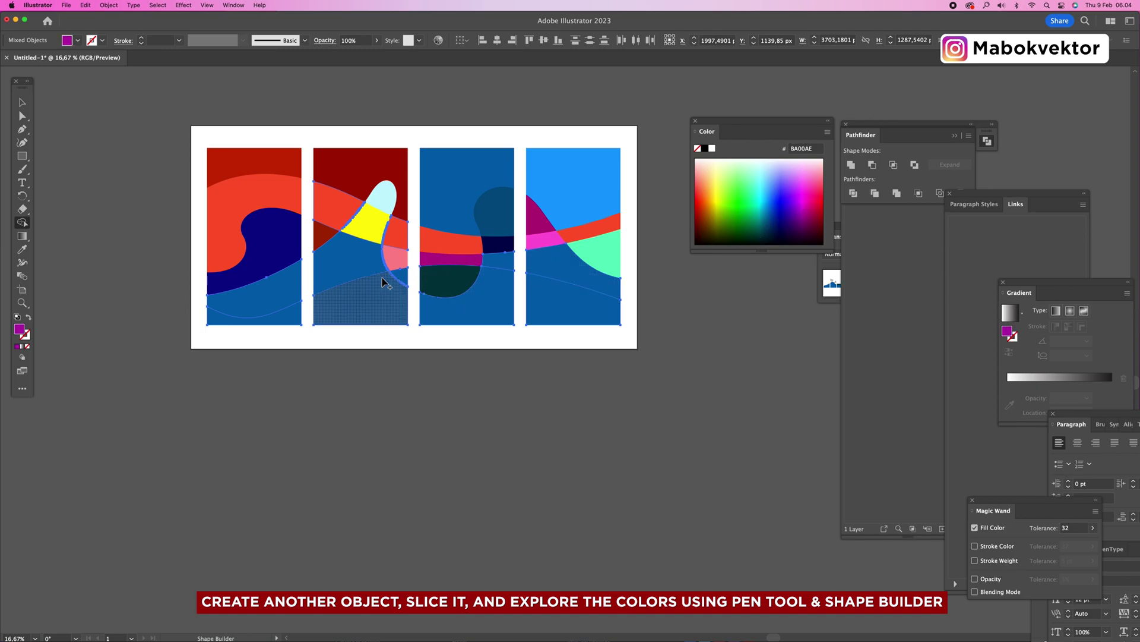
{"action": "left_click", "coordinate": [705, 196]}
{"action": "left_click", "coordinate": [379, 298]}
- Recolour the bottom area of the third panel bright yellow and that of the fourth panel pink
{"action": "left_click", "coordinate": [720, 187]}
{"action": "left_click", "coordinate": [499, 317]}
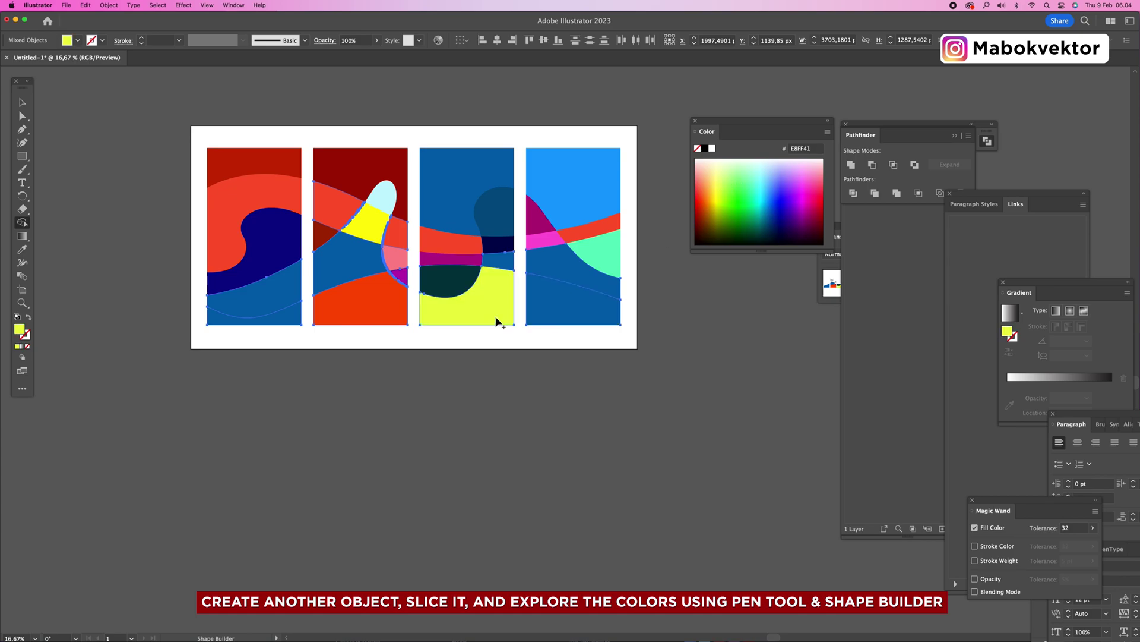
{"action": "left_click", "coordinate": [704, 195]}
{"action": "left_click", "coordinate": [582, 312]}
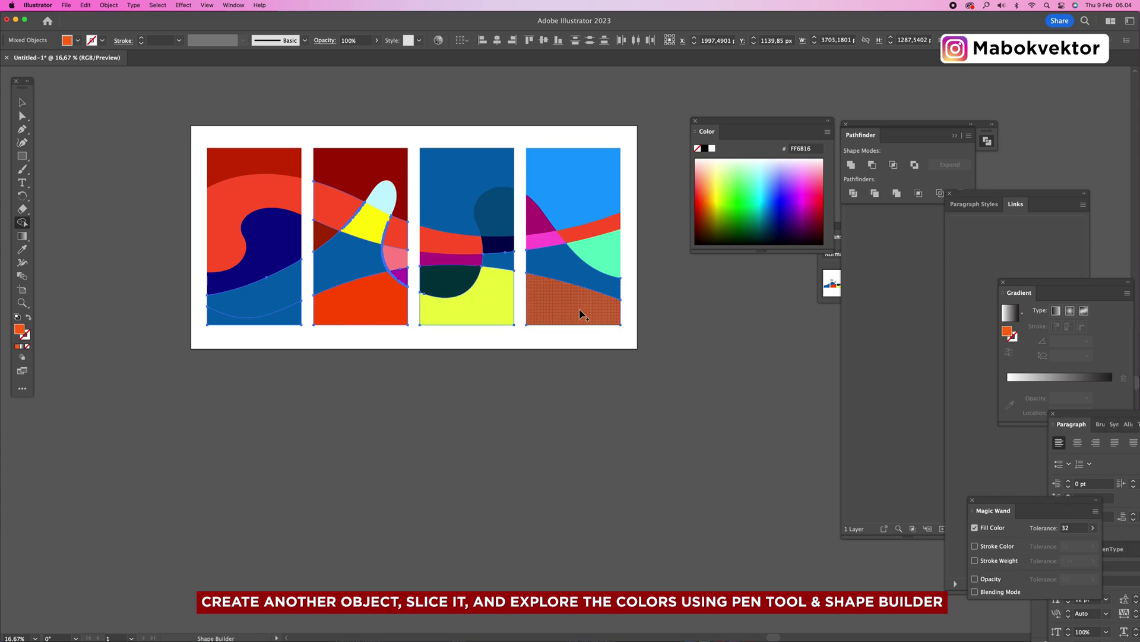
{"action": "left_click", "coordinate": [822, 181]}
{"action": "left_click", "coordinate": [599, 317]}
- Recolour the bottom area of the first panel violet (C413FF) and deselect the artwork
{"action": "left_click", "coordinate": [793, 194]}
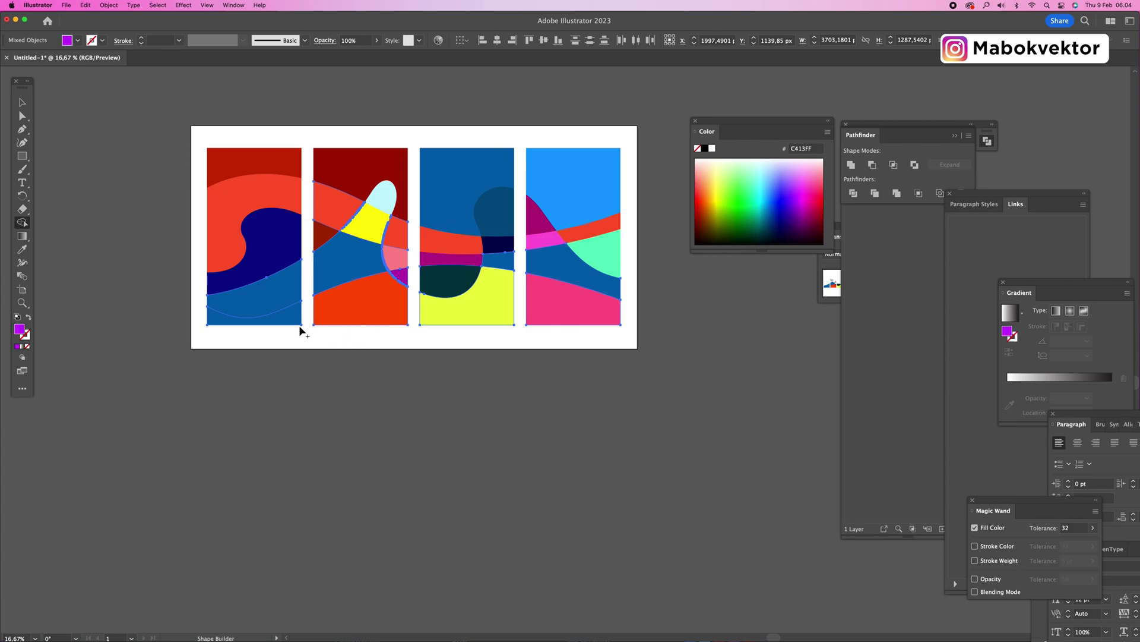
{"action": "key", "text": "v"}
{"action": "left_click", "coordinate": [335, 384]}
- Examine the recoloured four-panel artwork both from a distance and close up
{"action": "key", "text": "z"}
{"action": "left_click", "coordinate": [545, 270], "text": "alt"}
{"action": "left_click", "coordinate": [545, 270], "text": "alt"}
{"action": "left_click_drag", "start_coordinate": [611, 410], "coordinate": [499, 330]}
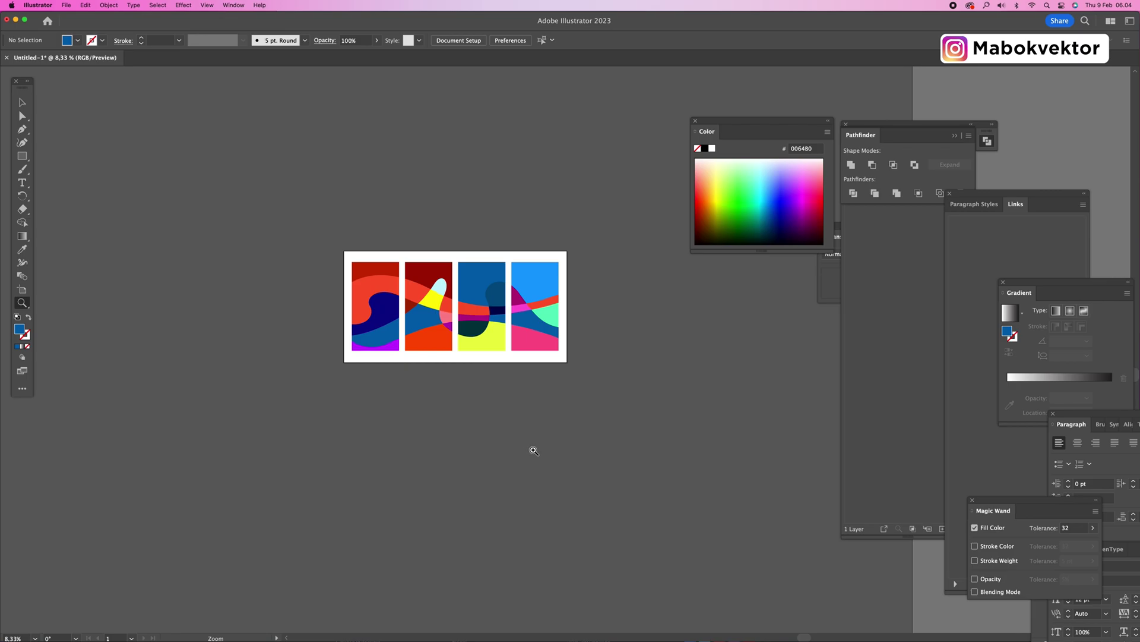
{"action": "left_click_drag", "start_coordinate": [534, 450], "coordinate": [488, 373]}
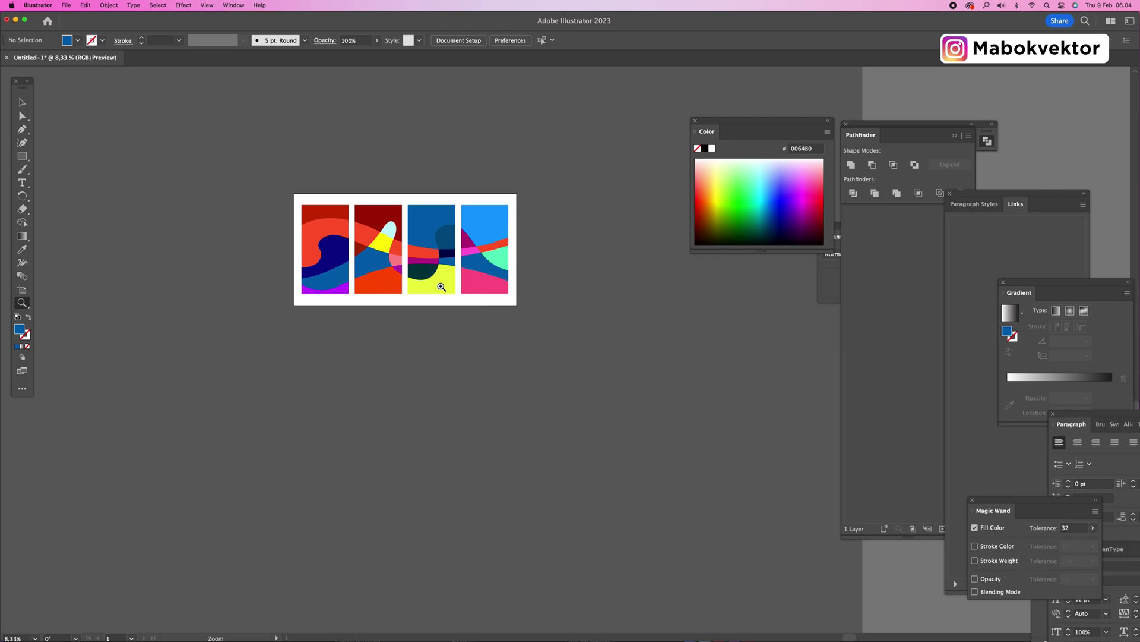
{"action": "left_click_drag", "start_coordinate": [508, 307], "coordinate": [595, 342]}
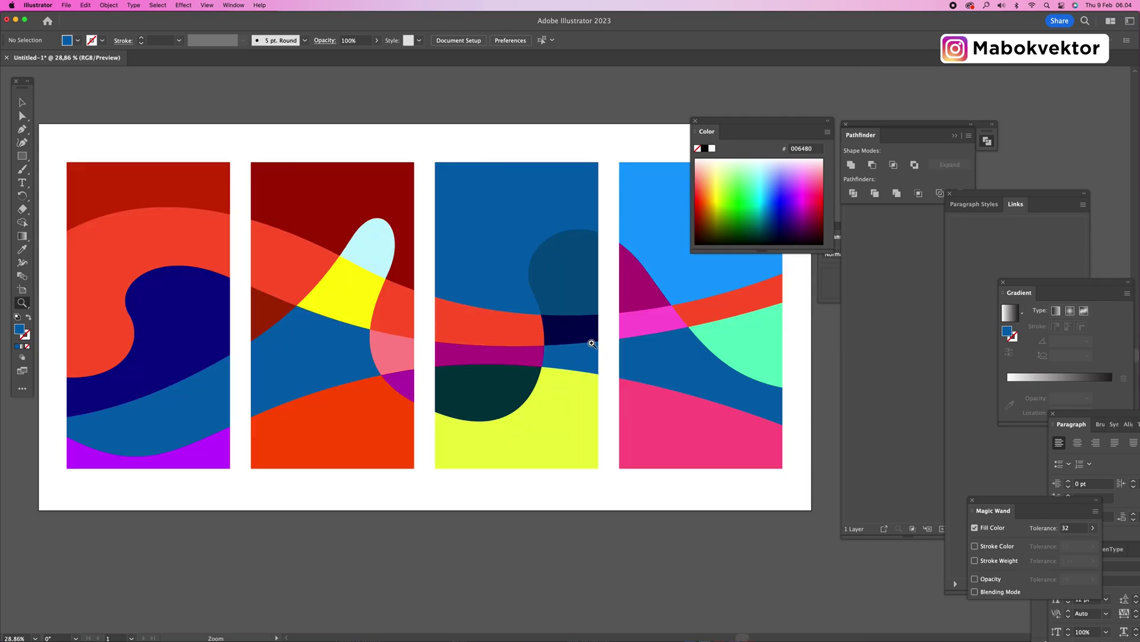
{"action": "key", "text": "space"}
{"action": "left_click_drag", "start_coordinate": [519, 371], "coordinate": [528, 346]}
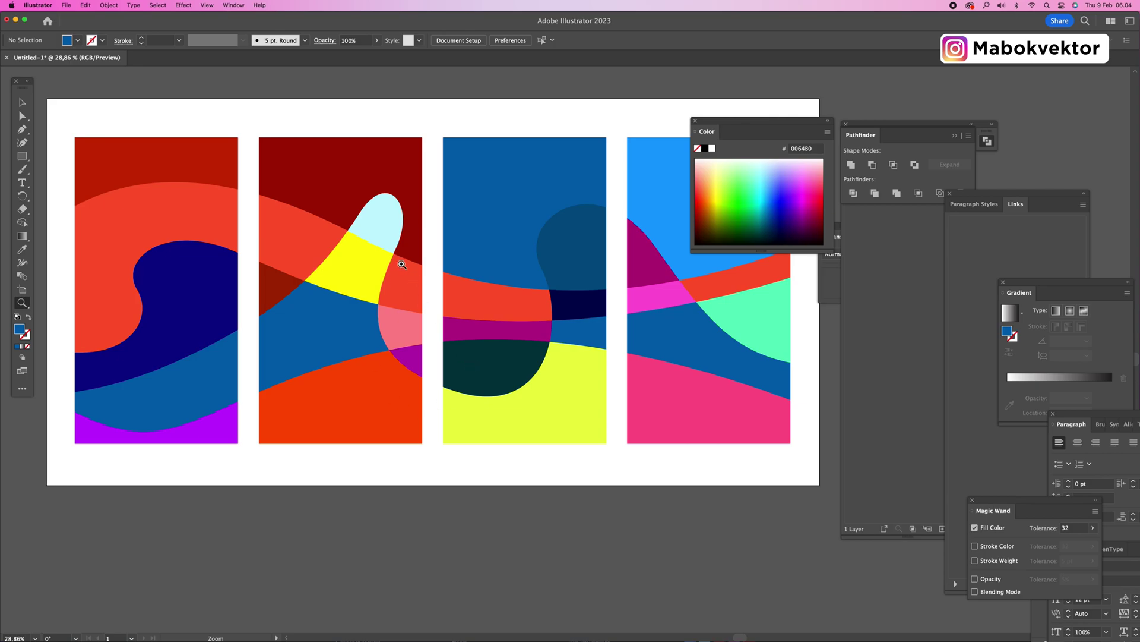
{"action": "left_click", "coordinate": [471, 329], "text": "alt"}
{"action": "left_click", "coordinate": [472, 330], "text": "alt"}
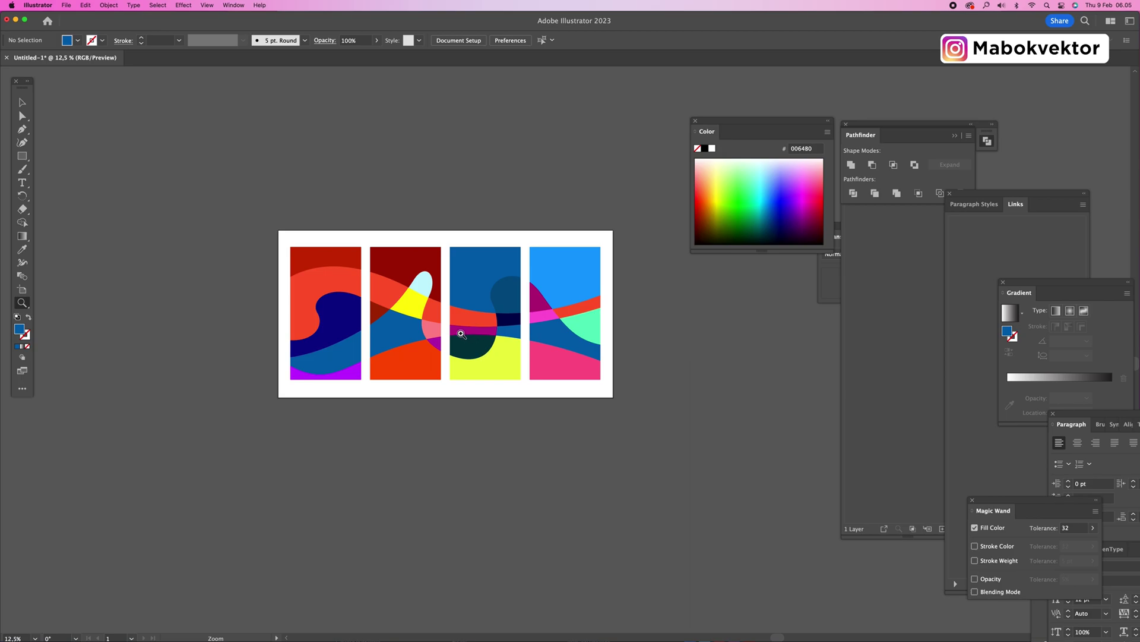
{"action": "left_click_drag", "start_coordinate": [541, 349], "coordinate": [497, 303]}
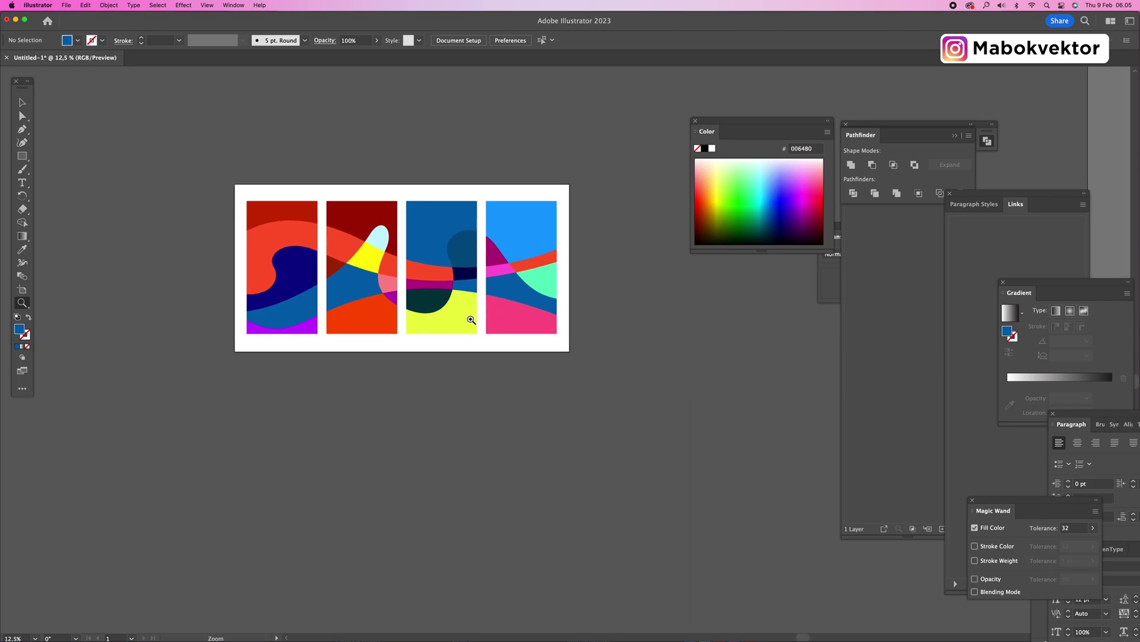
{"action": "left_click", "coordinate": [509, 354], "text": "alt"}
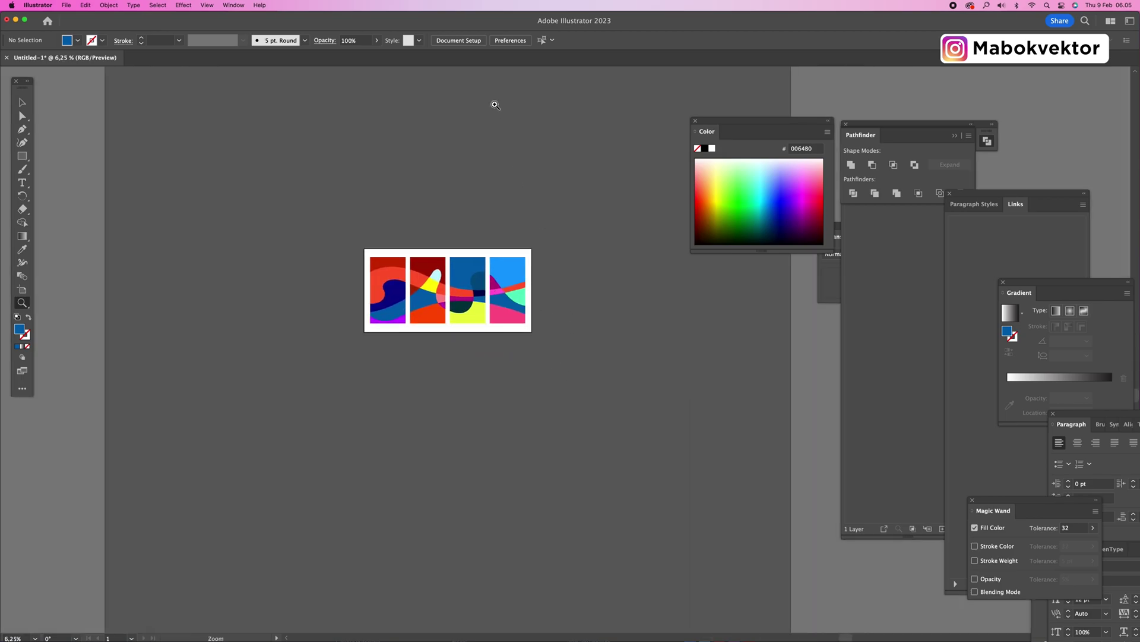
- Duplicate Artboard 1 together with its artwork straight below the original in artboard editing mode
{"action": "left_click", "coordinate": [459, 40]}
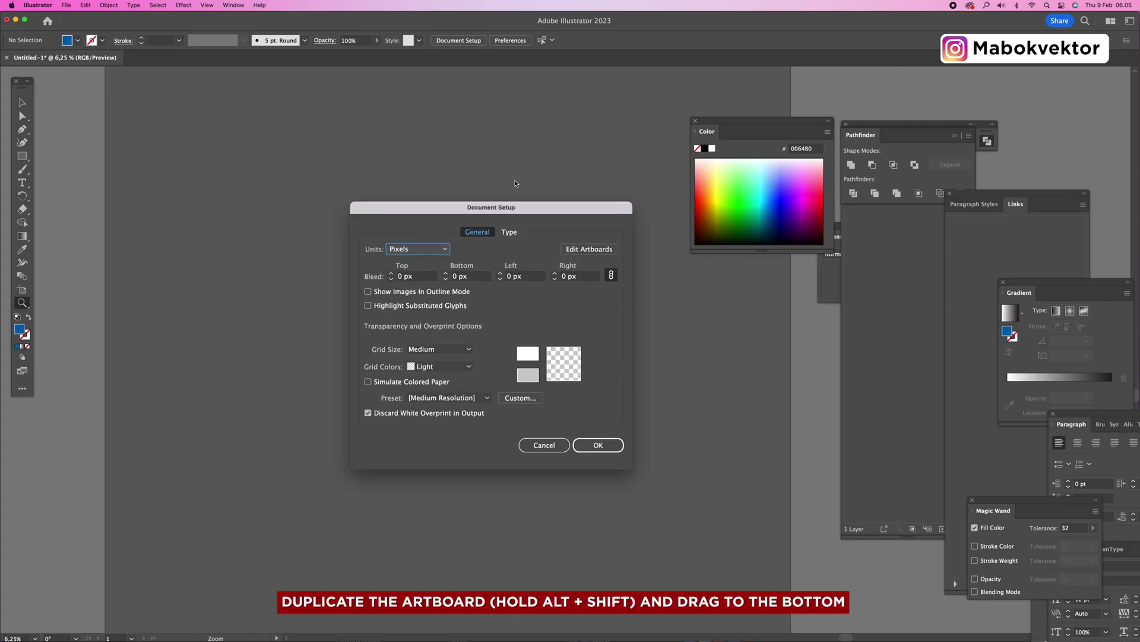
{"action": "left_click", "coordinate": [575, 252]}
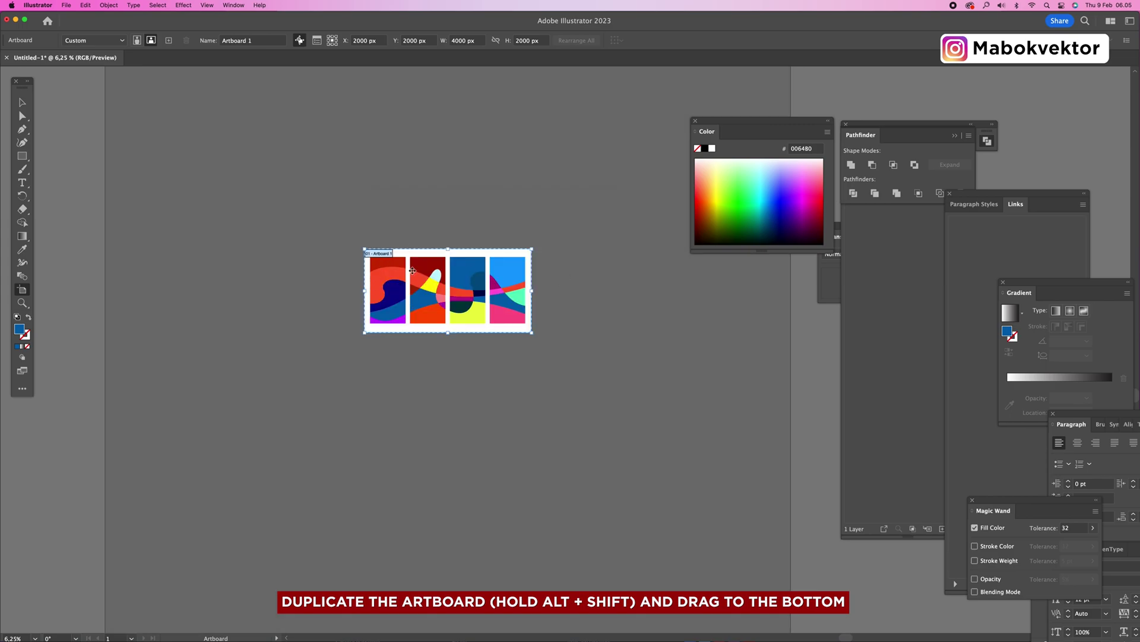
{"action": "left_click_drag", "start_coordinate": [425, 275], "coordinate": [411, 376]}
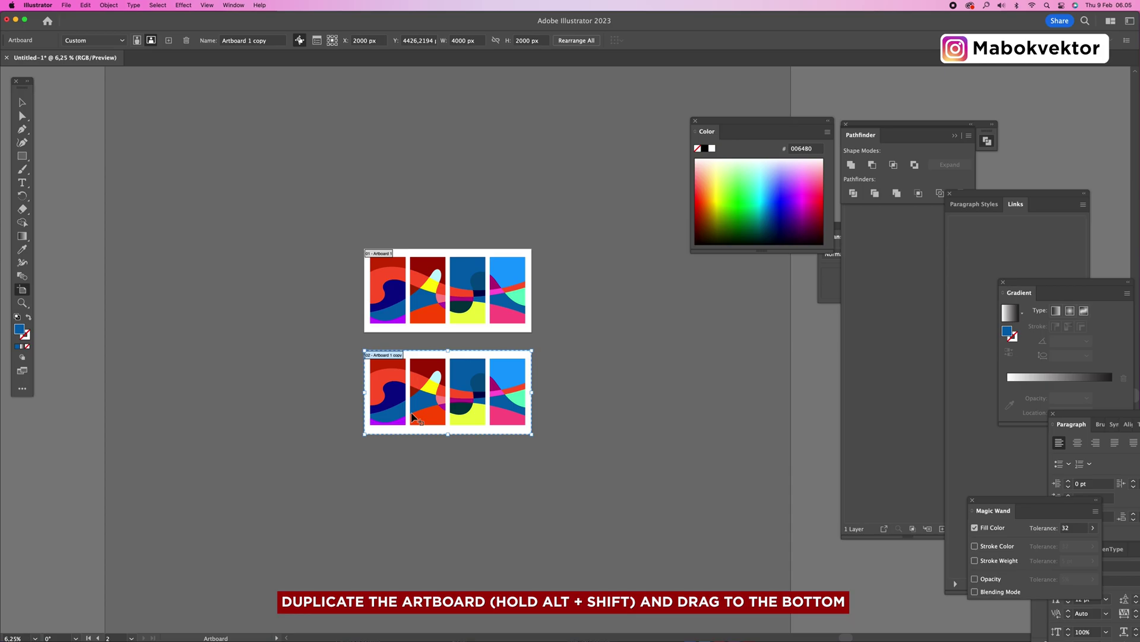
{"action": "key", "text": "v"}
- Apply a linear gradient from white to the existing red to the upper piece of the first panel on the duplicate artboard
{"action": "key", "text": "z"}
{"action": "left_click", "coordinate": [550, 382]}
{"action": "left_click", "coordinate": [464, 331]}
{"action": "left_click", "coordinate": [464, 330]}
{"action": "left_click_drag", "start_coordinate": [753, 365], "coordinate": [300, 278]}
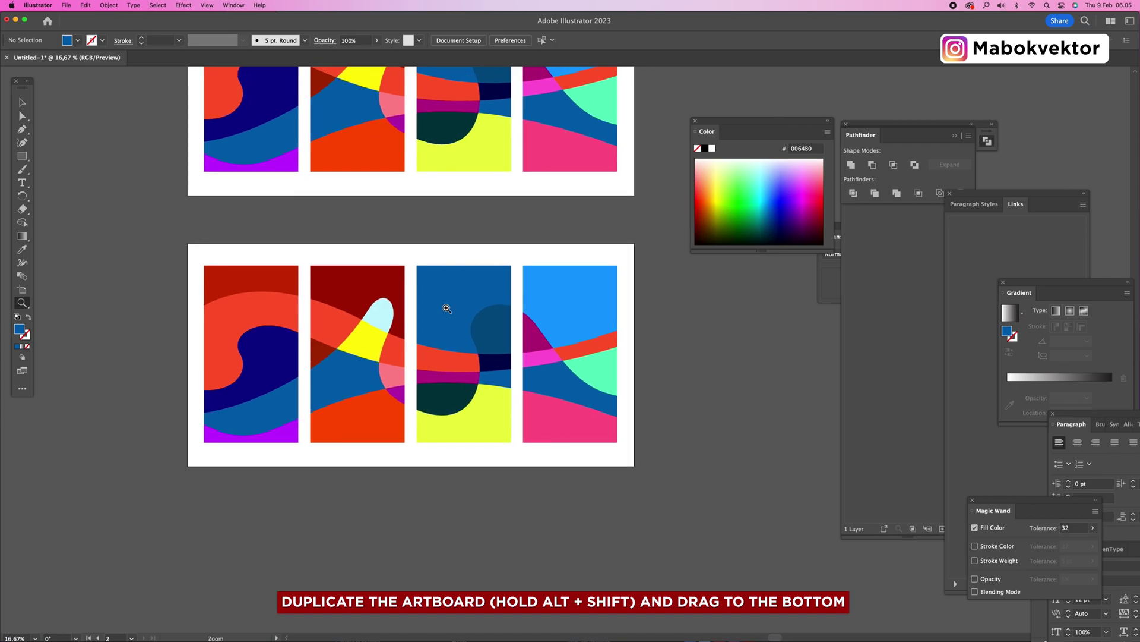
{"action": "key", "text": "v"}
{"action": "left_click", "coordinate": [268, 291]}
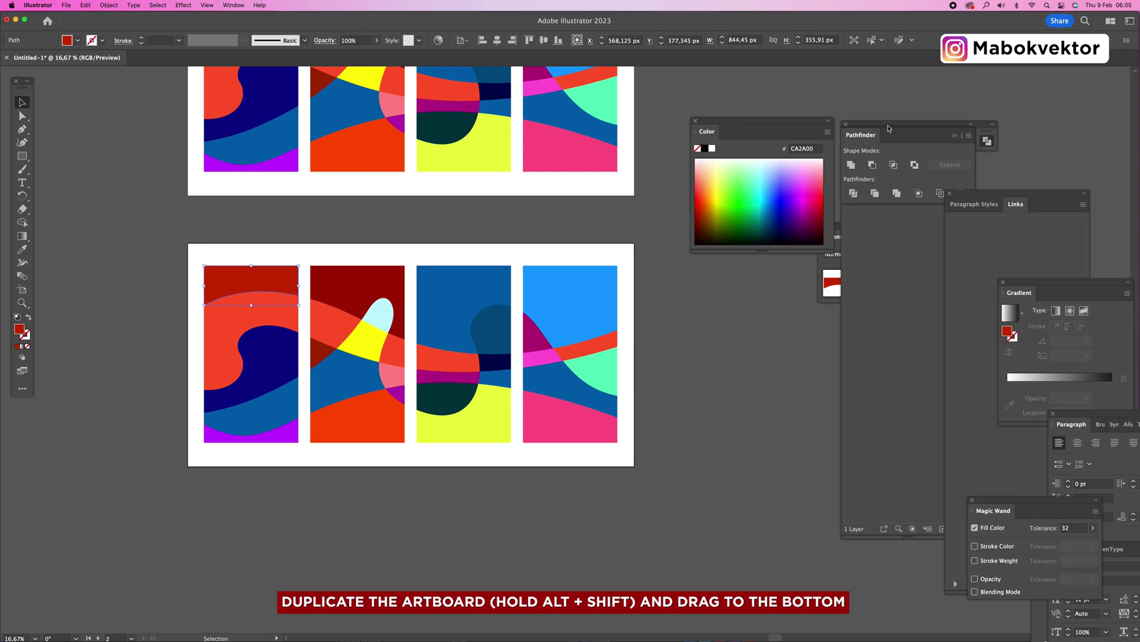
{"action": "left_click_drag", "start_coordinate": [1039, 287], "coordinate": [732, 265]}
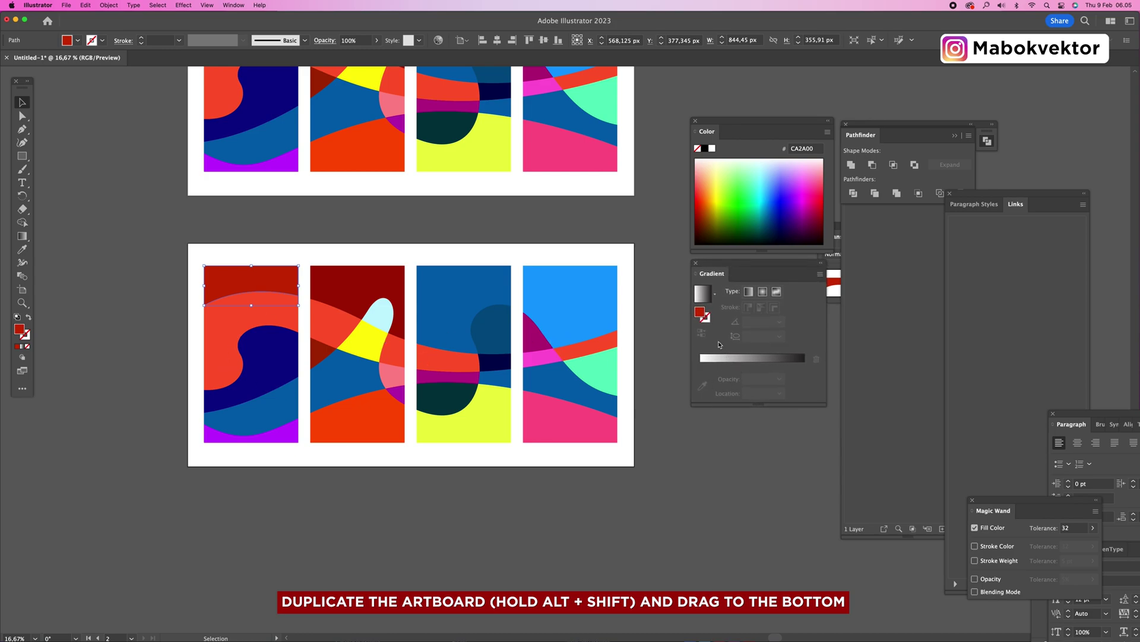
{"action": "left_click_drag", "start_coordinate": [702, 313], "coordinate": [804, 372]}
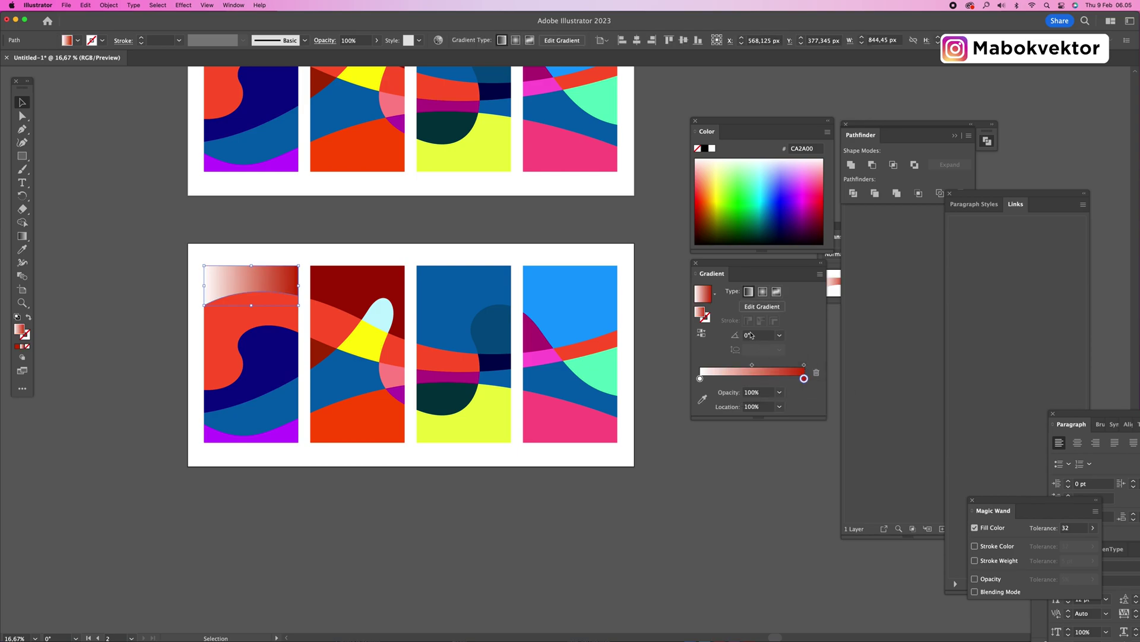
- Set the gradient's starting stop to golden yellow FFC100 in RGB mode and run the gradient vertically down the piece
{"action": "left_click", "coordinate": [700, 379]}
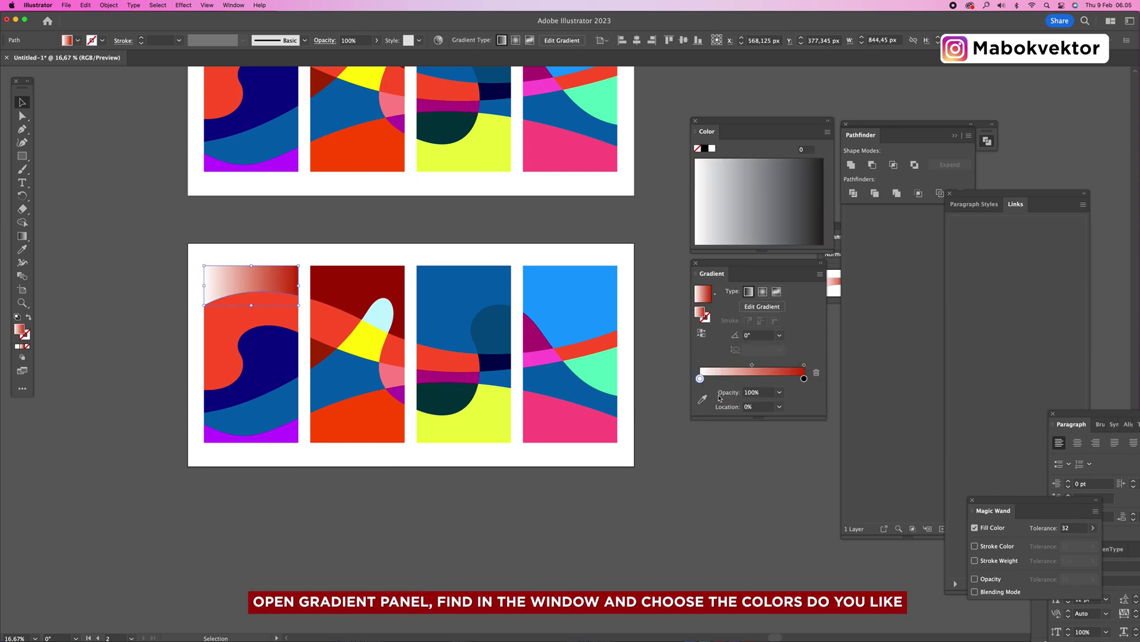
{"action": "double_click", "coordinate": [700, 379]}
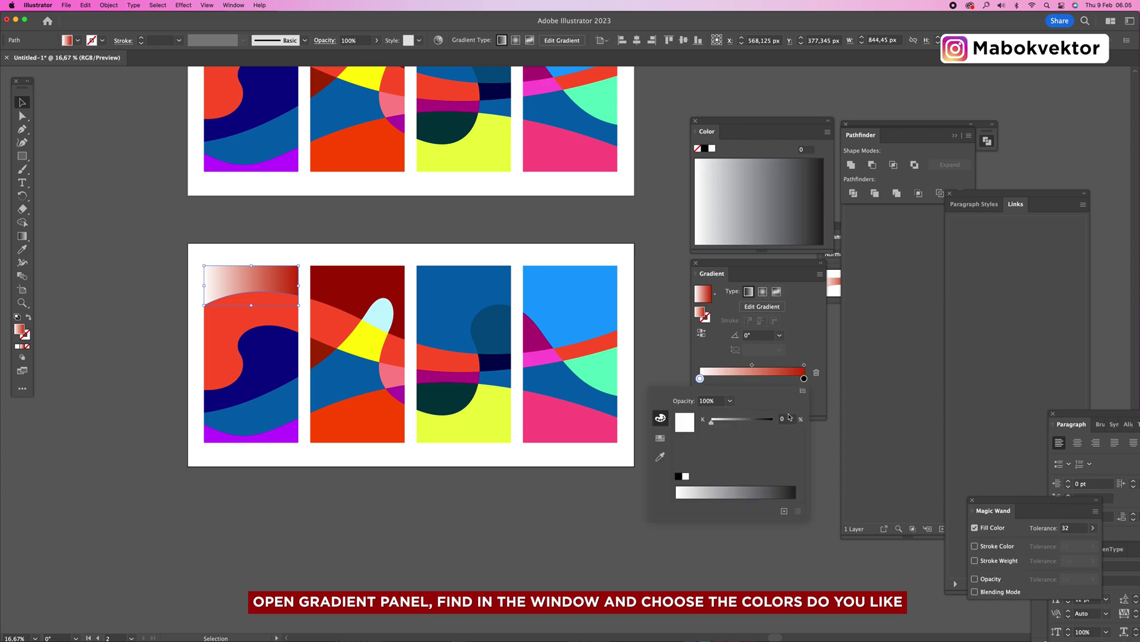
{"action": "left_click", "coordinate": [804, 391]}
{"action": "left_click", "coordinate": [815, 409]}
{"action": "left_click_drag", "start_coordinate": [735, 458], "coordinate": [674, 466]}
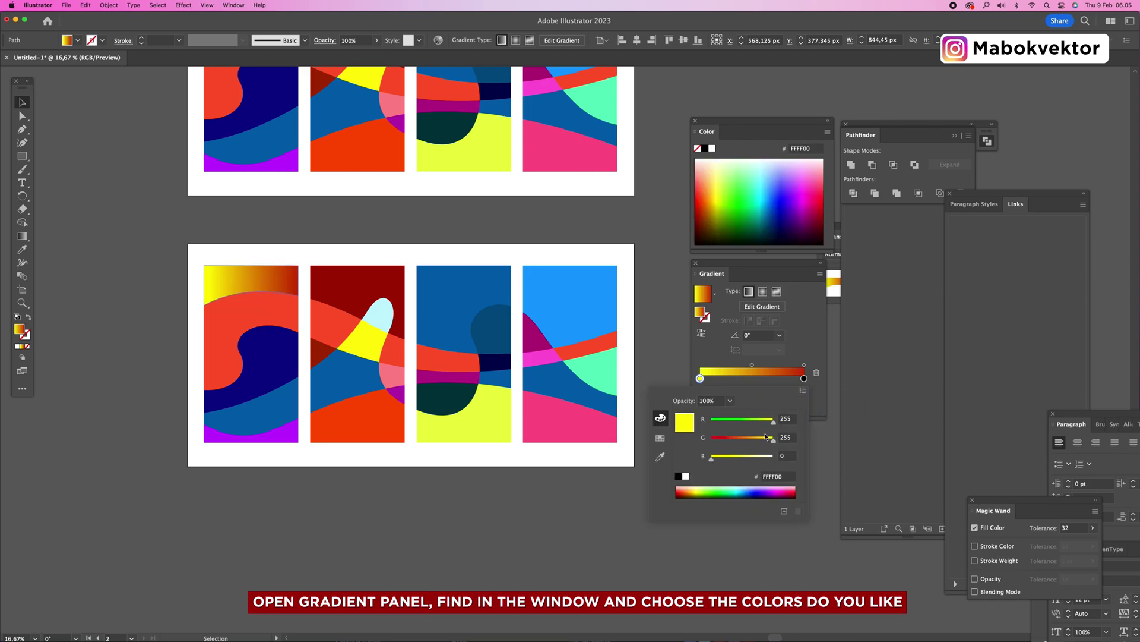
{"action": "left_click_drag", "start_coordinate": [758, 441], "coordinate": [758, 441]}
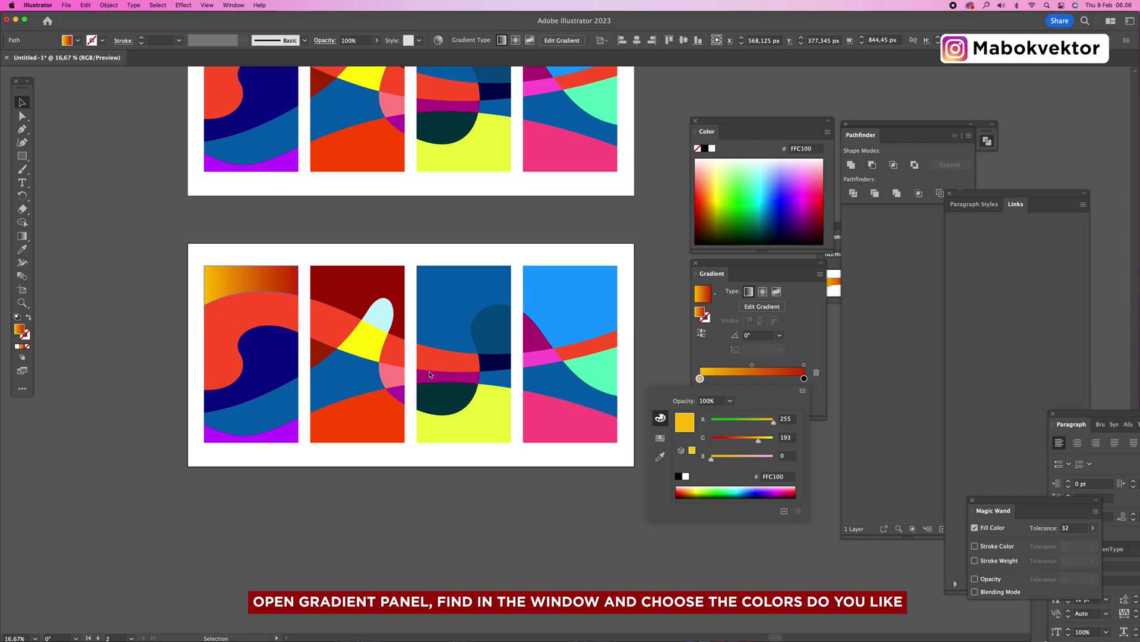
{"action": "left_click", "coordinate": [647, 315]}
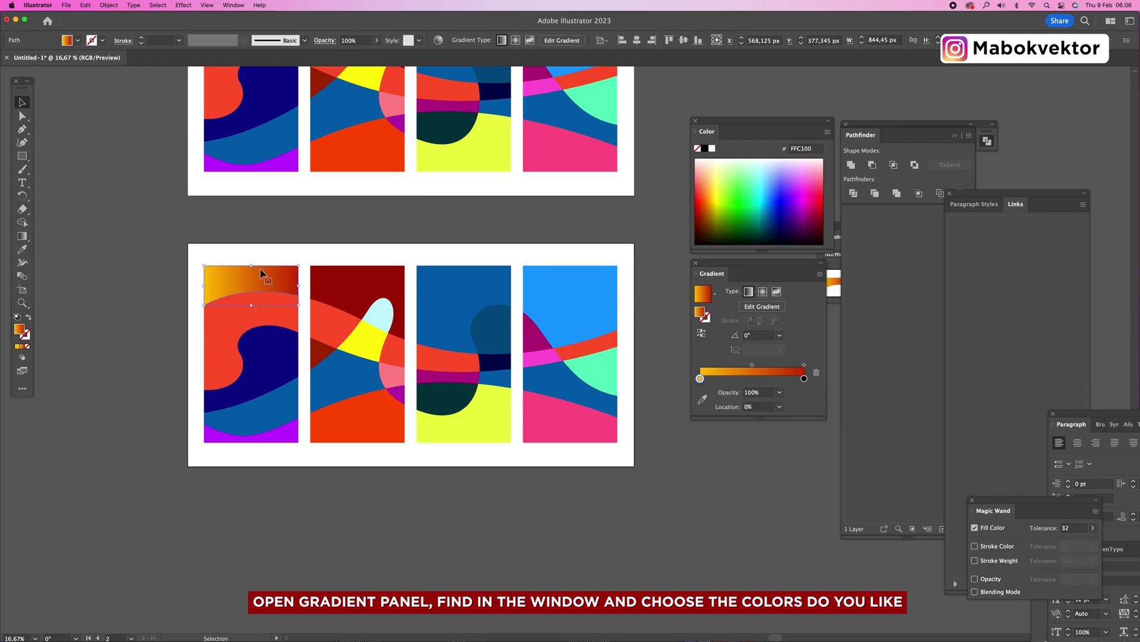
{"action": "key", "text": "g"}
{"action": "left_click_drag", "start_coordinate": [249, 247], "coordinate": [247, 288]}
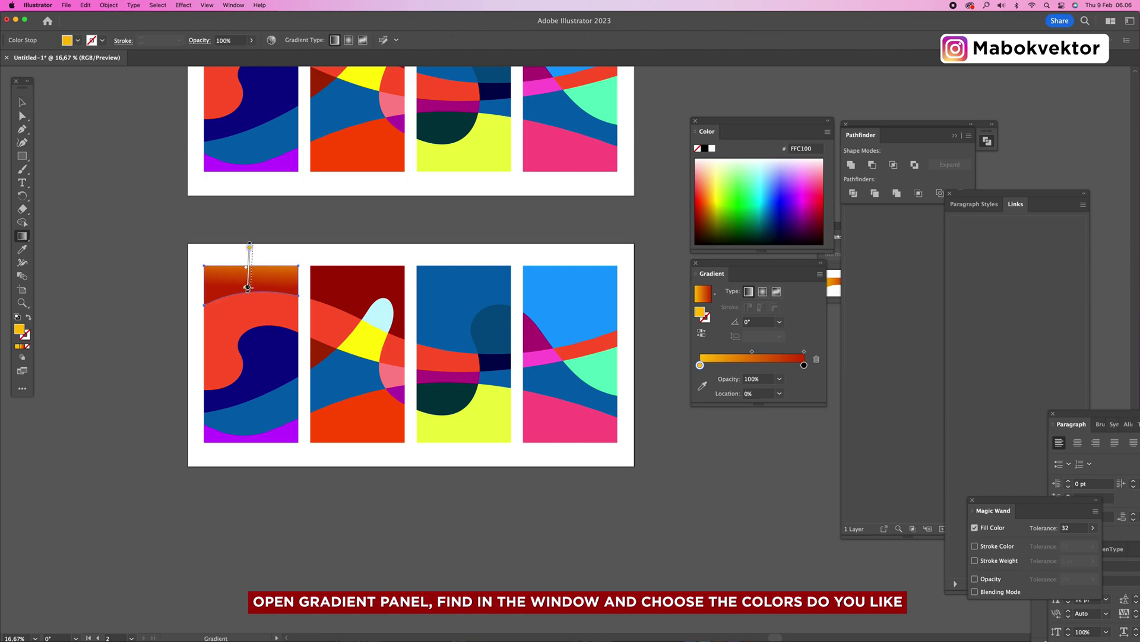
- Stretch the gradient vertically over the first panel's upper piece and set its black end stop to magenta FF55FF in RGB mode
{"action": "left_click_drag", "start_coordinate": [246, 326], "coordinate": [250, 282]}
{"action": "left_click_drag", "start_coordinate": [245, 234], "coordinate": [245, 295]}
{"action": "double_click", "coordinate": [803, 366]}
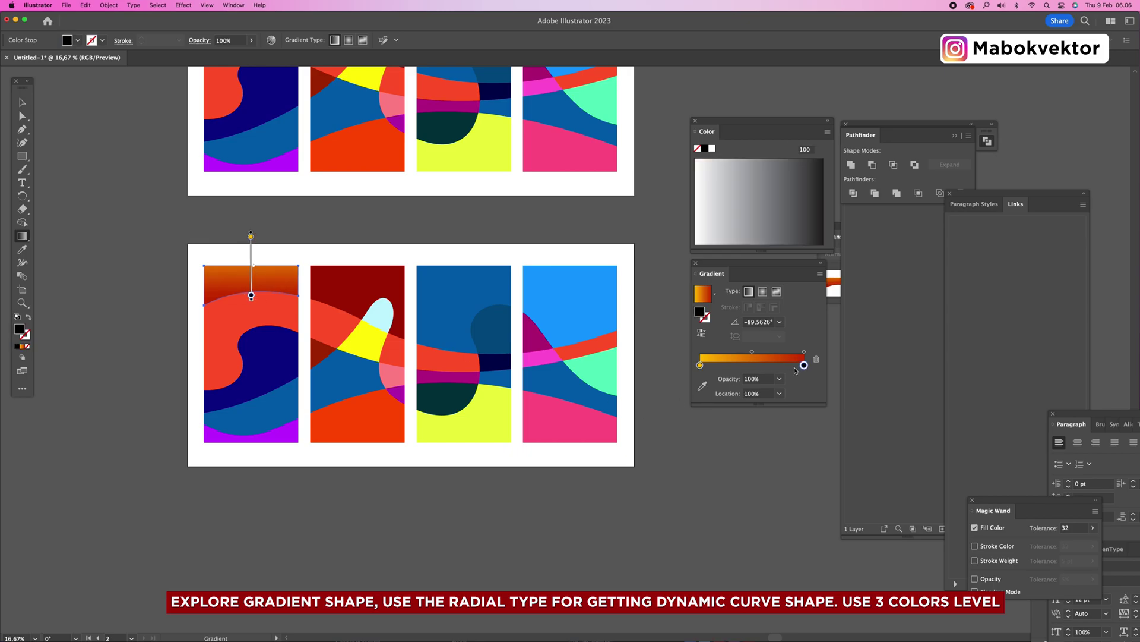
{"action": "left_click", "coordinate": [802, 378]}
{"action": "left_click", "coordinate": [817, 394]}
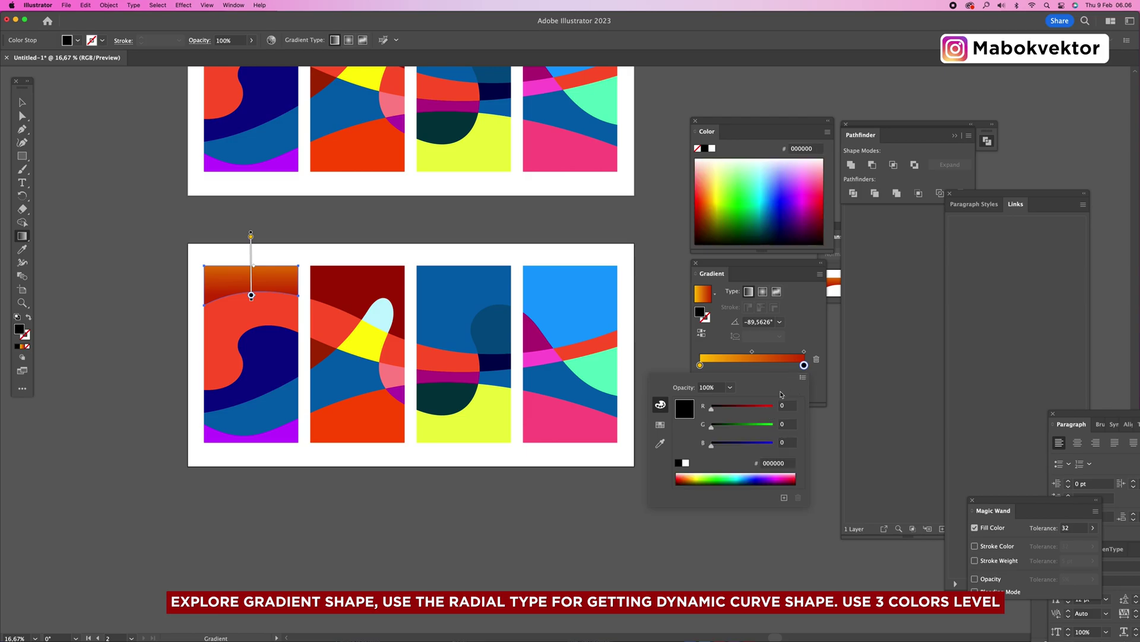
{"action": "left_click_drag", "start_coordinate": [766, 410], "coordinate": [783, 410]}
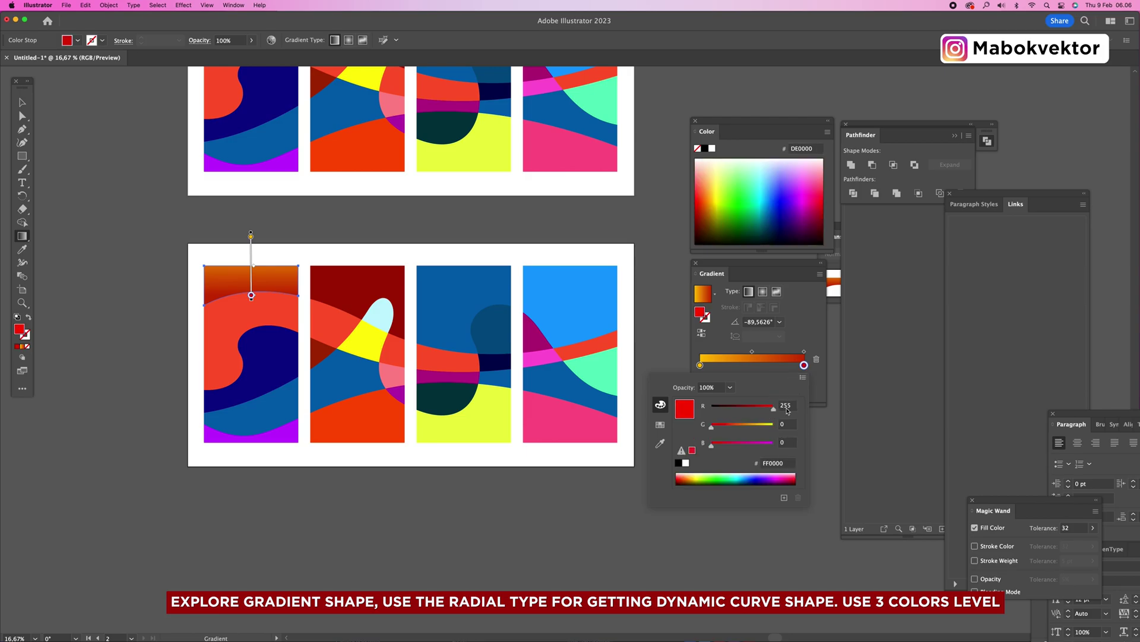
{"action": "left_click", "coordinate": [751, 426]}
{"action": "left_click_drag", "start_coordinate": [753, 444], "coordinate": [776, 446]}
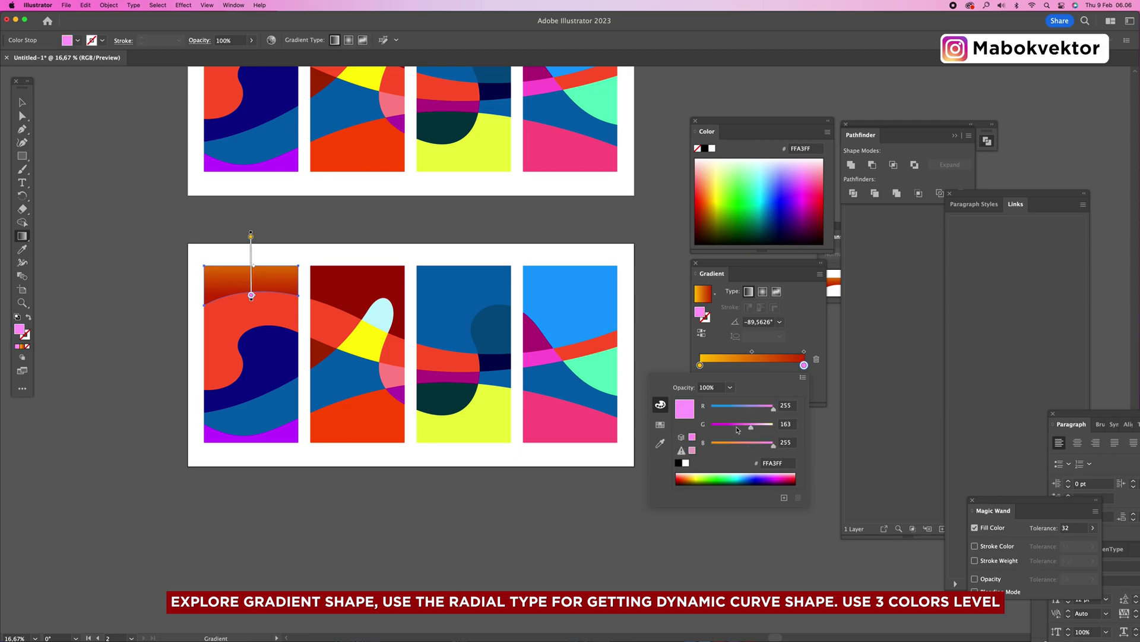
{"action": "left_click", "coordinate": [733, 427]}
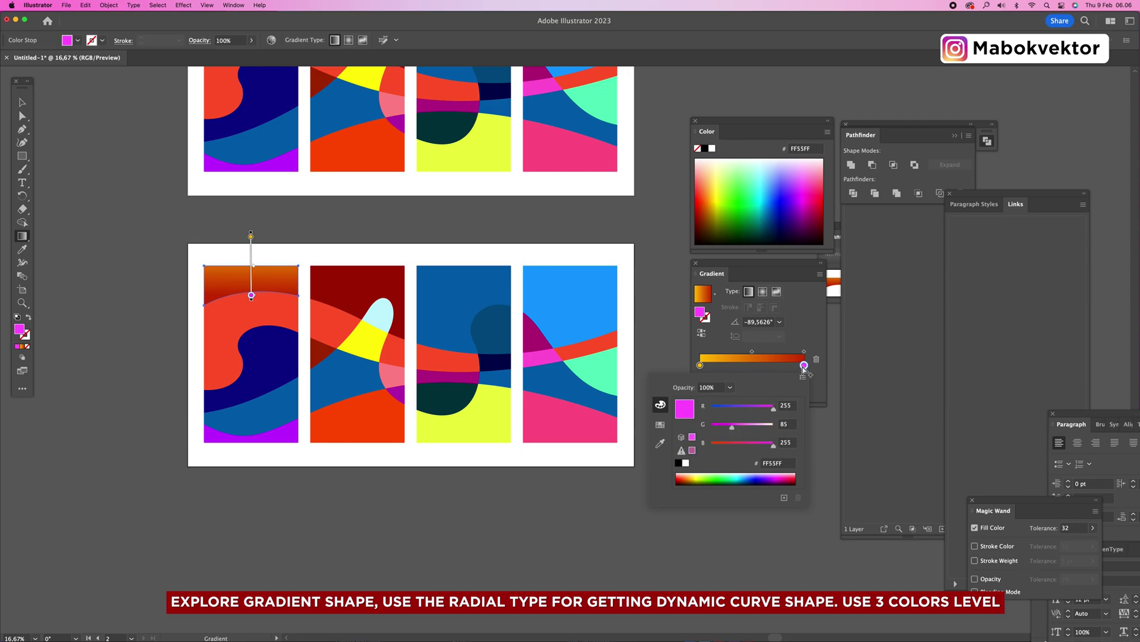
- Move the magenta stop inward to a location of about 67%, between the yellow and red stops
{"action": "left_click", "coordinate": [804, 366]}
{"action": "left_click_drag", "start_coordinate": [805, 367], "coordinate": [782, 366]}
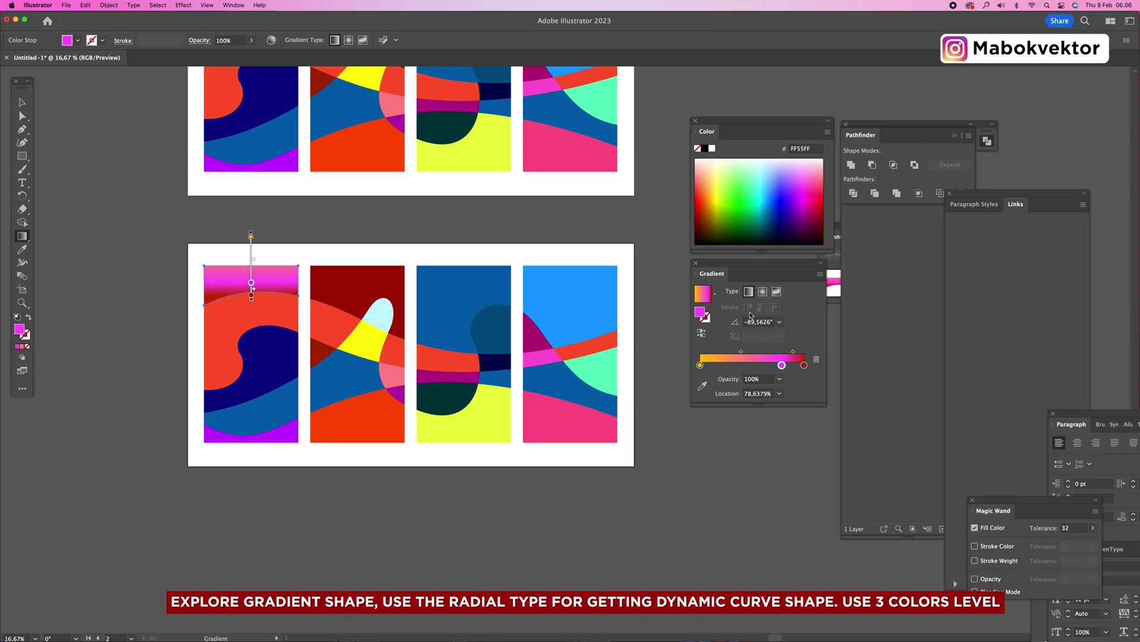
{"action": "left_click_drag", "start_coordinate": [782, 366], "coordinate": [770, 366]}
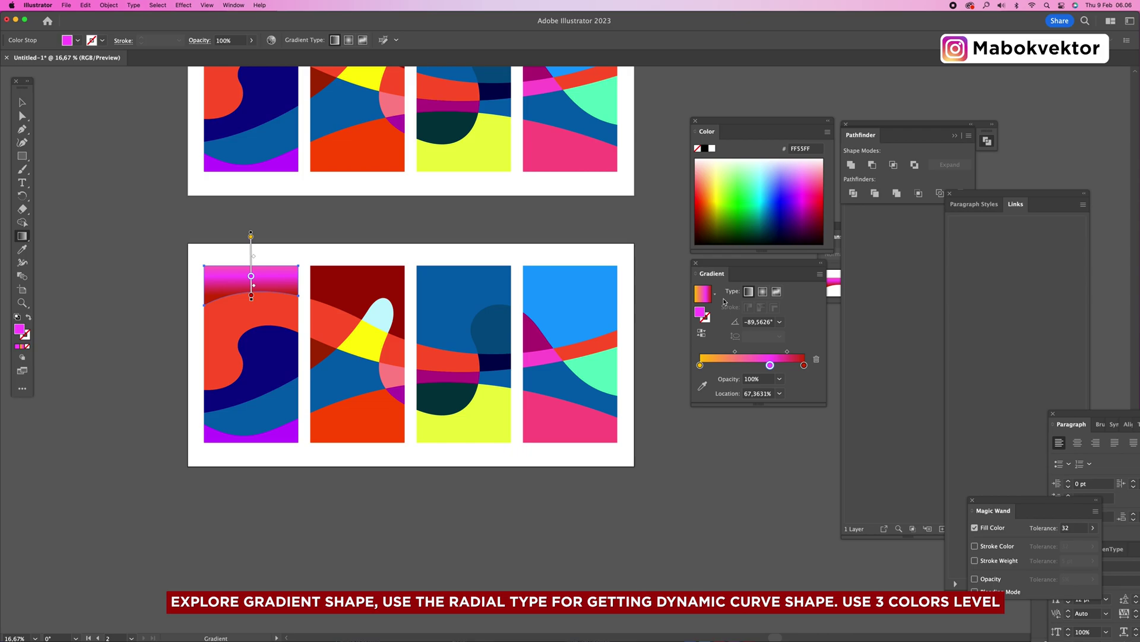
- Make the upper piece's gradient radial, centred in the panel's lower half and reaching to the upper-left corner, then deselect the piece
{"action": "left_click", "coordinate": [764, 292]}
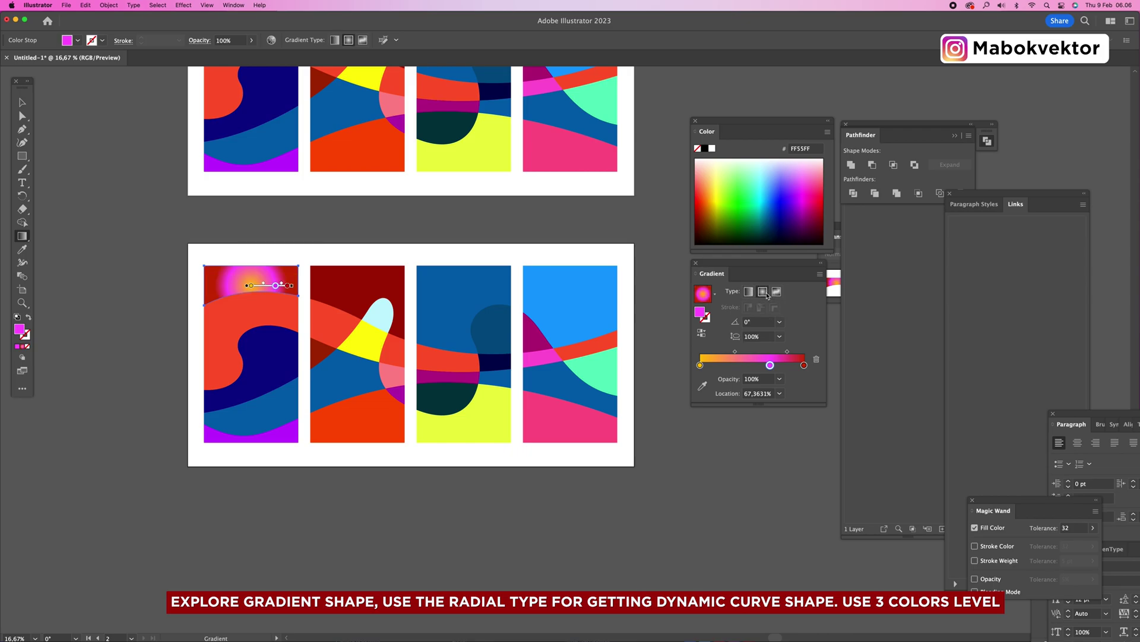
{"action": "left_click_drag", "start_coordinate": [238, 357], "coordinate": [210, 258]}
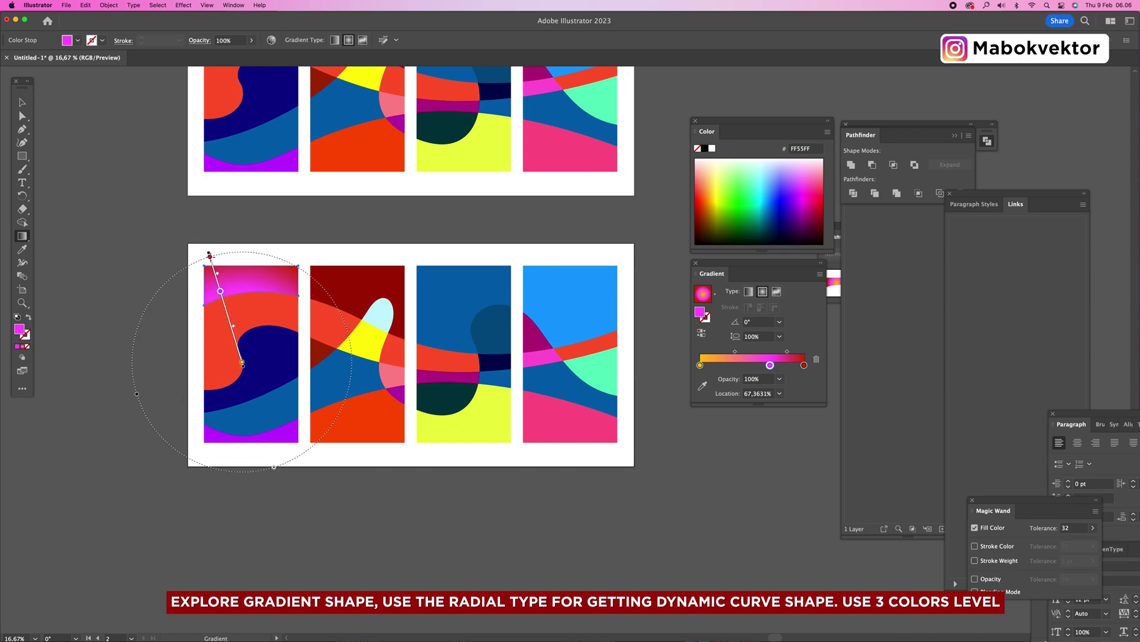
{"action": "left_click_drag", "start_coordinate": [210, 259], "coordinate": [212, 261]}
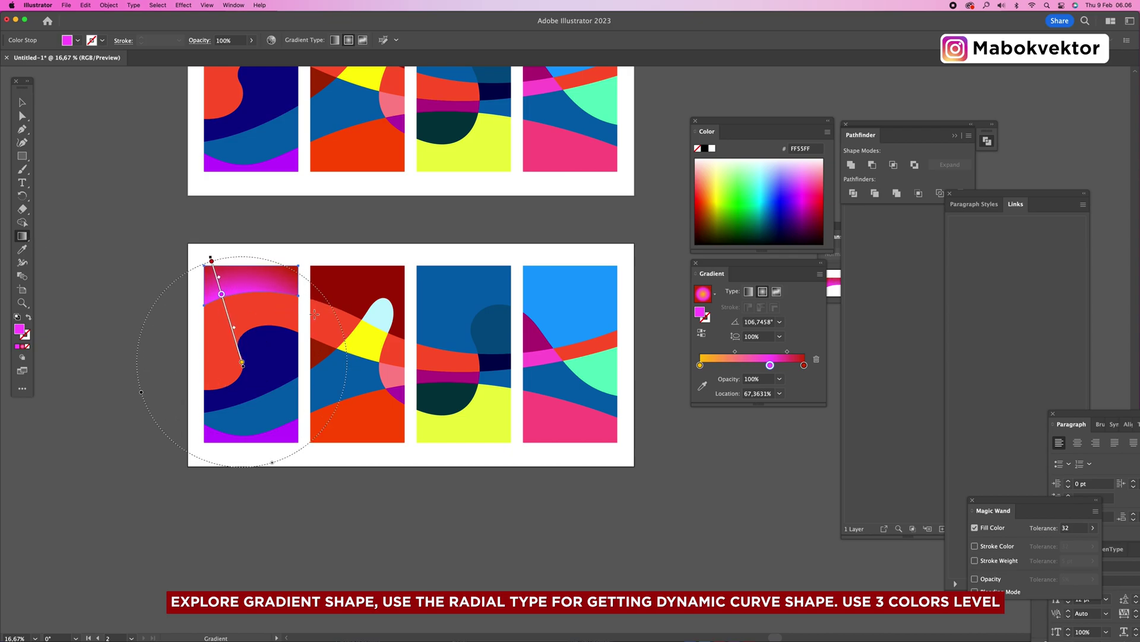
{"action": "key", "text": "v"}
{"action": "left_click", "coordinate": [129, 271]}
- Copy the upper piece's gradient onto the large red curve below it and redraw it from outside the panel's lower left towards the navy swirl
{"action": "key", "text": "a"}
{"action": "left_click", "coordinate": [248, 322]}
{"action": "key", "text": "i"}
{"action": "left_click", "coordinate": [249, 277]}
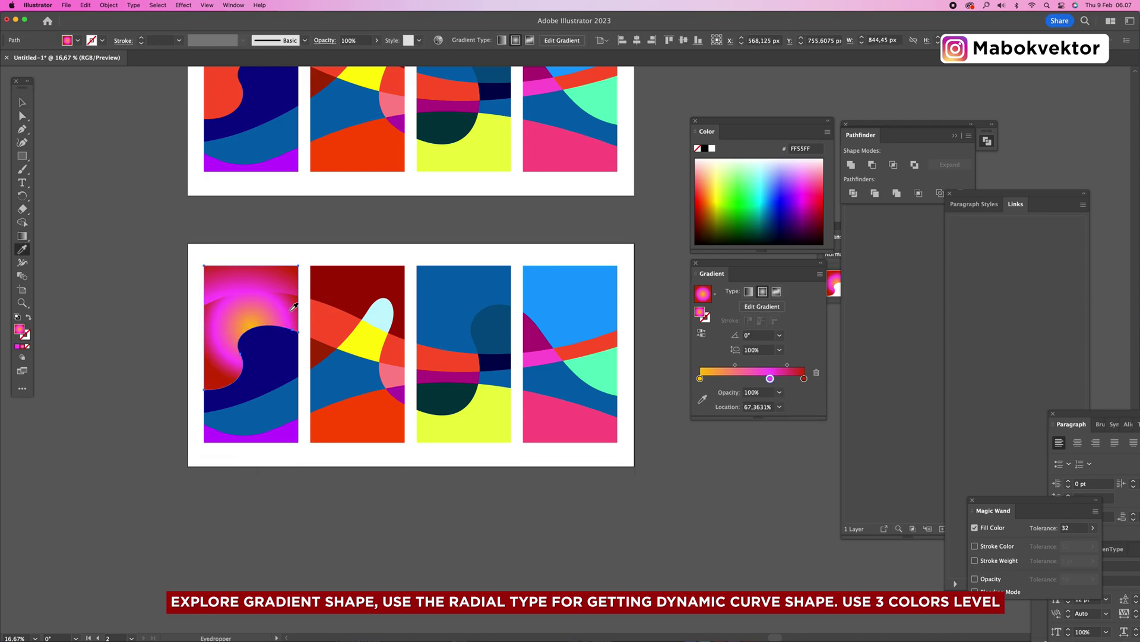
{"action": "key", "text": "g"}
{"action": "left_click_drag", "start_coordinate": [172, 441], "coordinate": [237, 325]}
- Copy the radial gradient onto the first panel's navy swirl and redraw it from the panel's left edge diagonally down to the swirl's lower edge
{"action": "key", "text": "a"}
{"action": "left_click", "coordinate": [274, 345]}
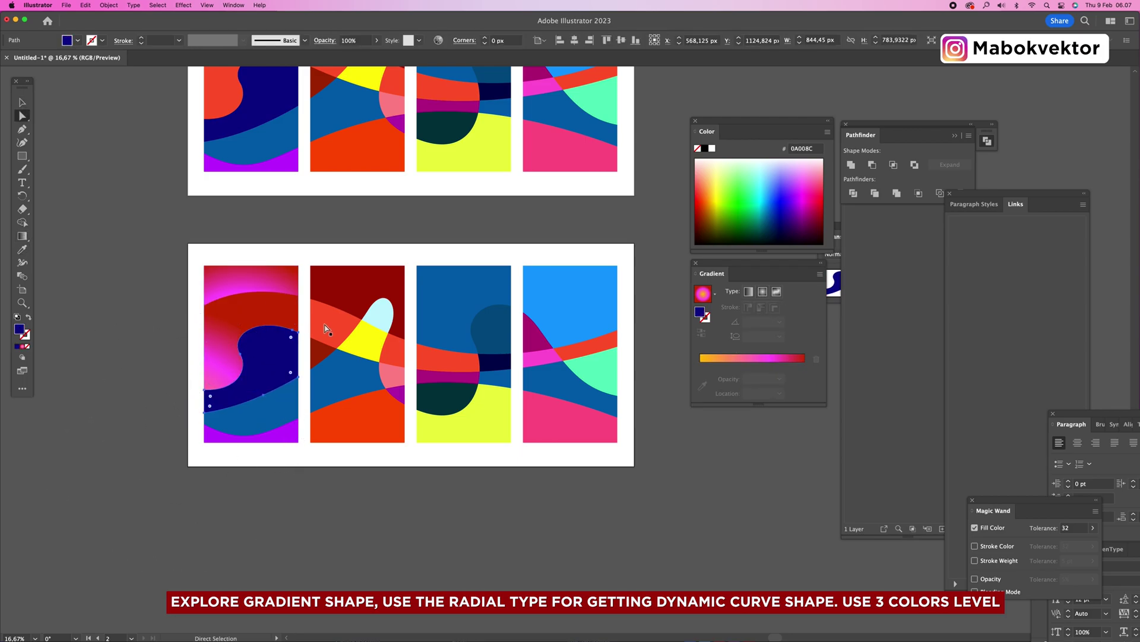
{"action": "left_click", "coordinate": [22, 236]}
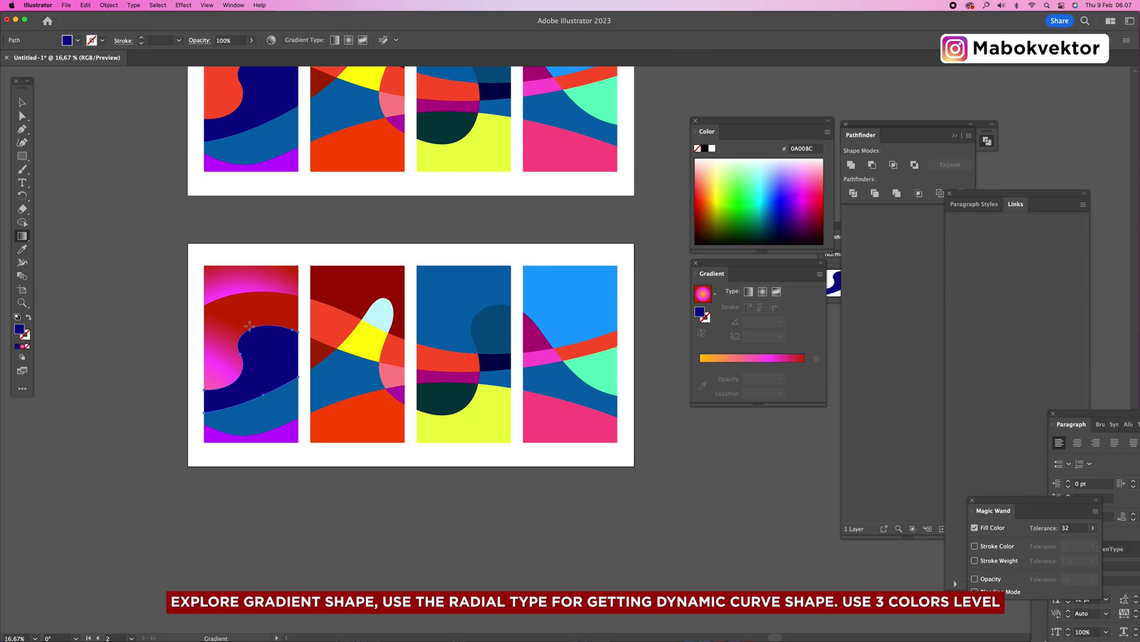
{"action": "left_click", "coordinate": [265, 341]}
{"action": "key", "text": "i"}
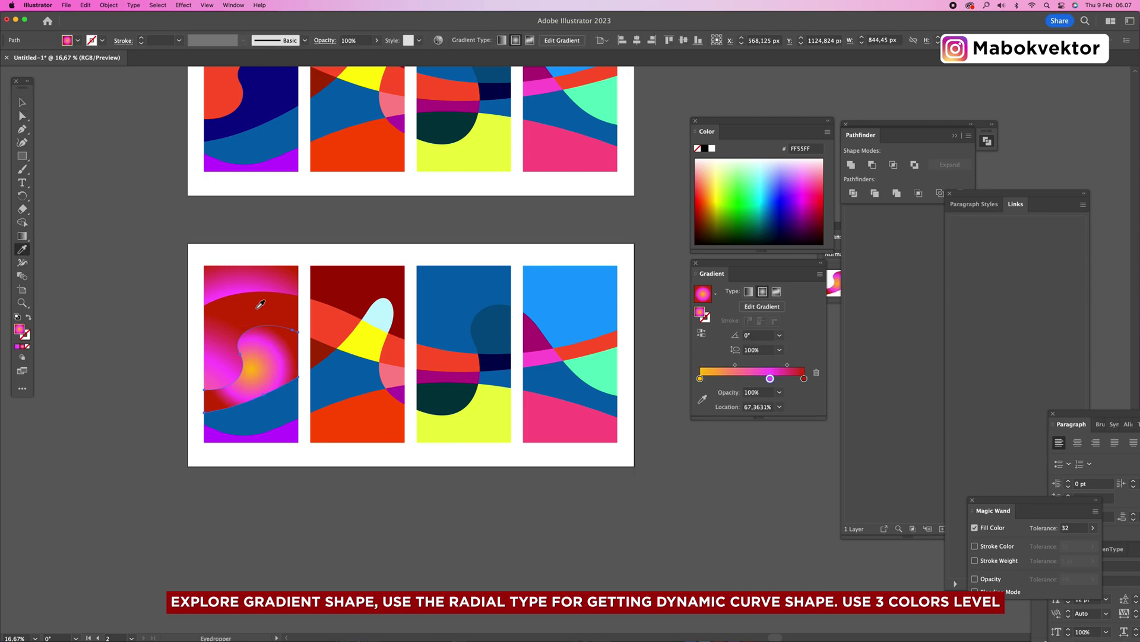
{"action": "left_click", "coordinate": [22, 236]}
{"action": "left_click_drag", "start_coordinate": [198, 302], "coordinate": [244, 394]}
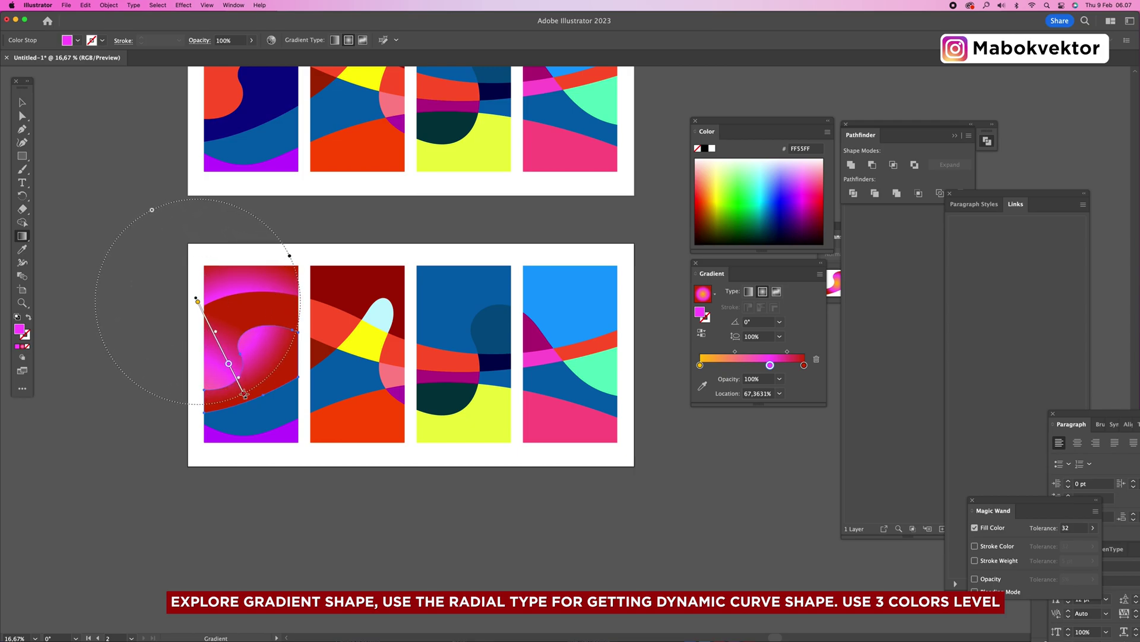
{"action": "key", "text": "v"}
{"action": "left_click", "coordinate": [112, 328]}
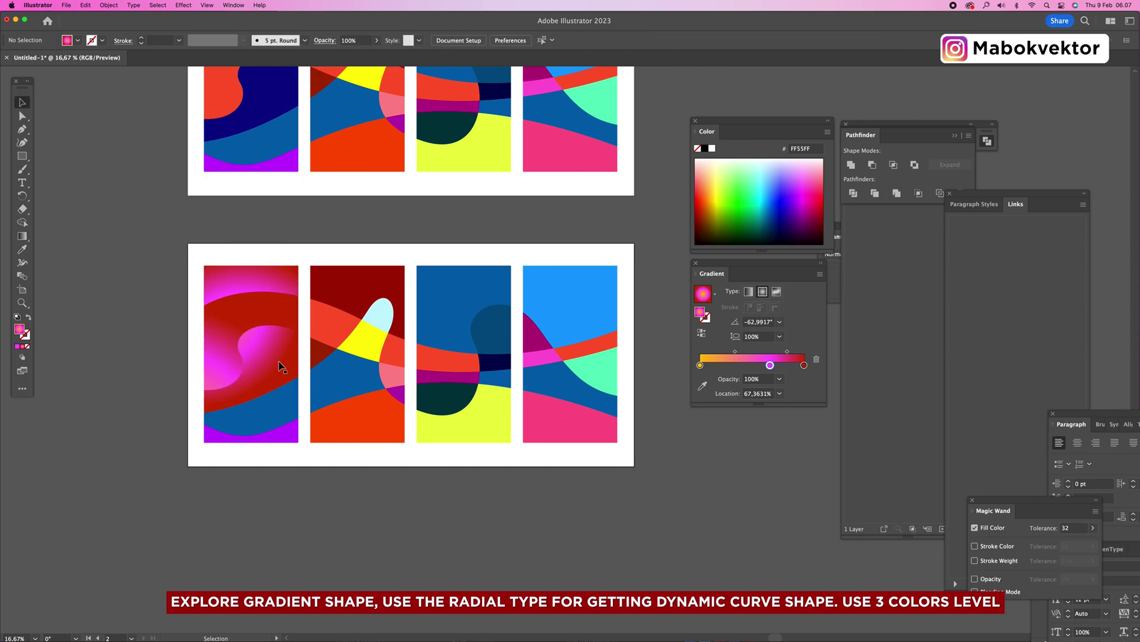
- Darken the end stop of the swirl's gradient to brown 802A00
{"action": "left_click", "coordinate": [265, 370]}
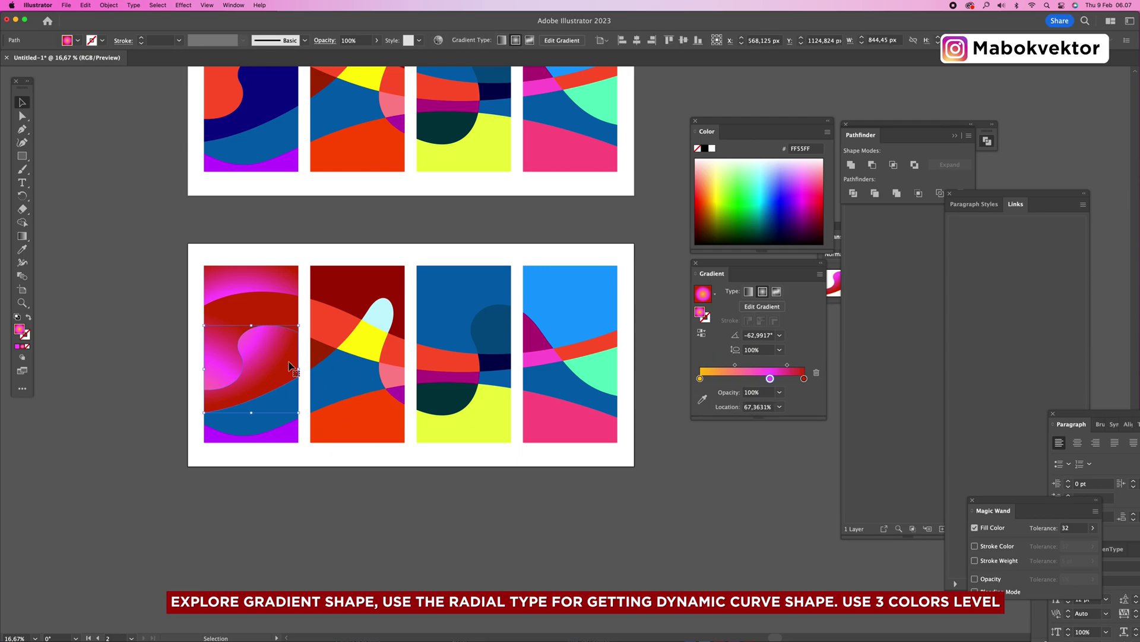
{"action": "double_click", "coordinate": [803, 378]}
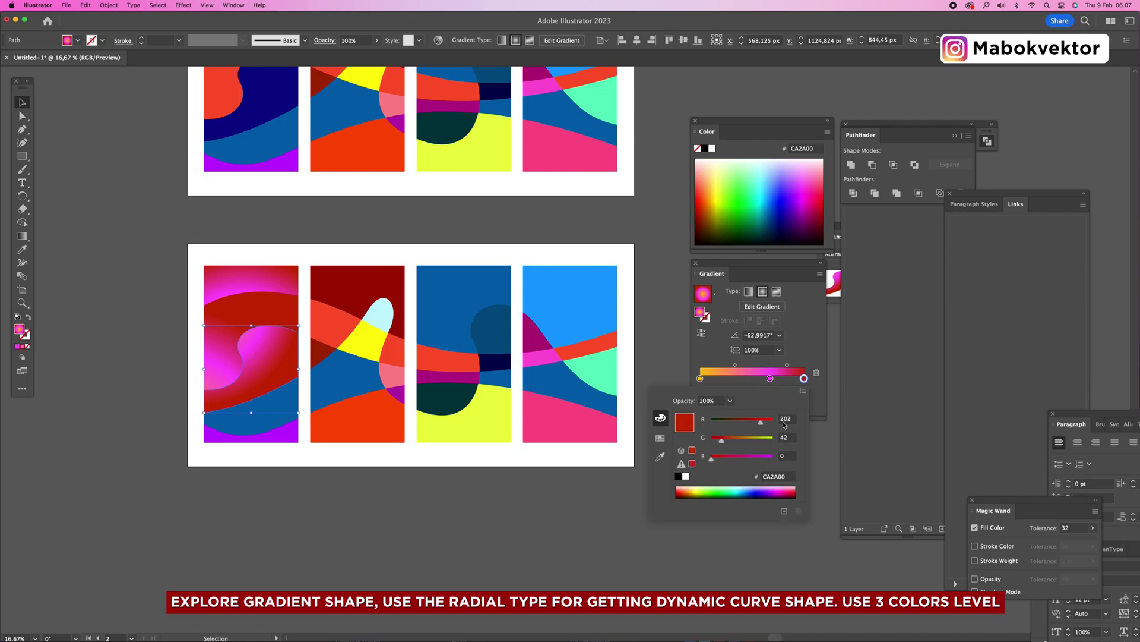
{"action": "left_click", "coordinate": [752, 420]}
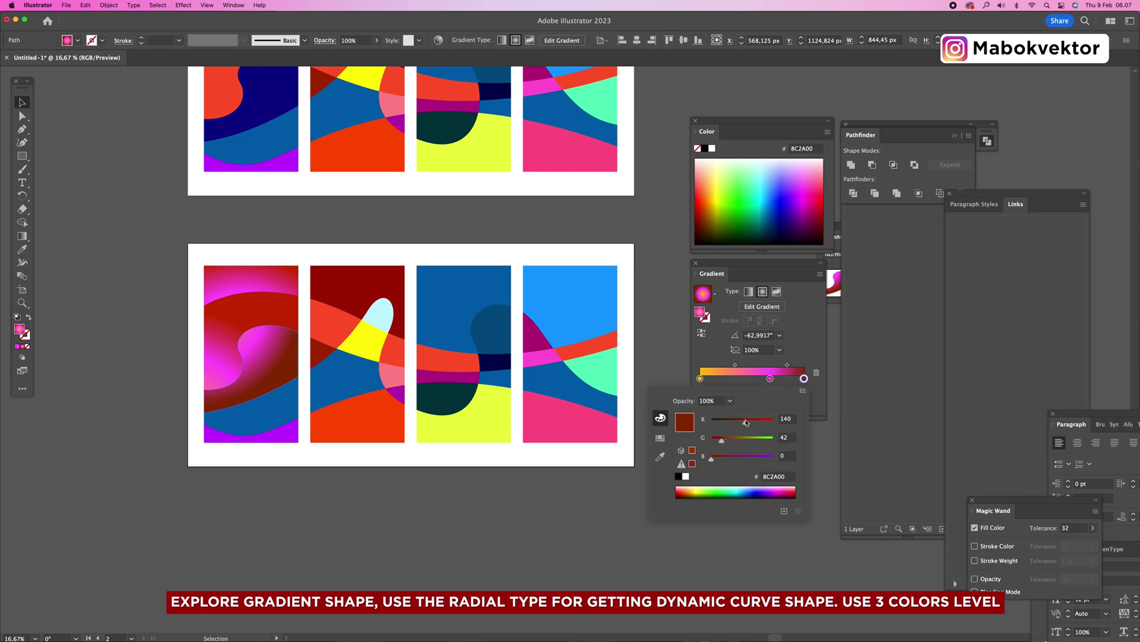
{"action": "left_click", "coordinate": [289, 415]}
- Copy the swirl's gradient onto the blue band below it and redraw it from the swirl's inner curve down into the band
{"action": "left_click", "coordinate": [286, 410]}
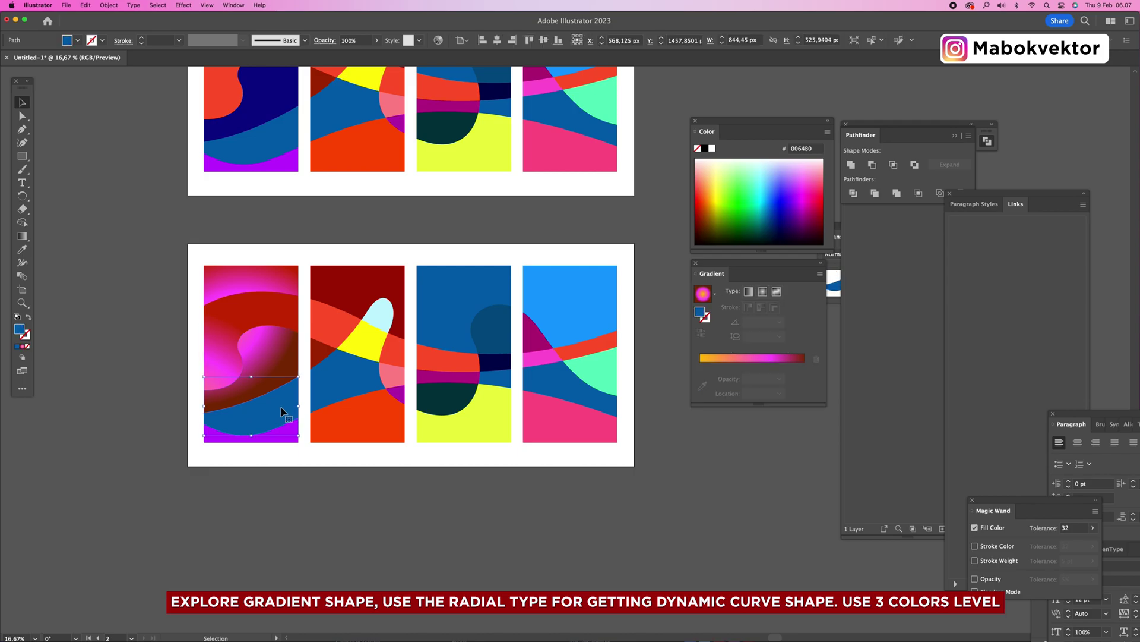
{"action": "key", "text": "i"}
{"action": "left_click", "coordinate": [266, 363]}
{"action": "left_click", "coordinate": [22, 236]}
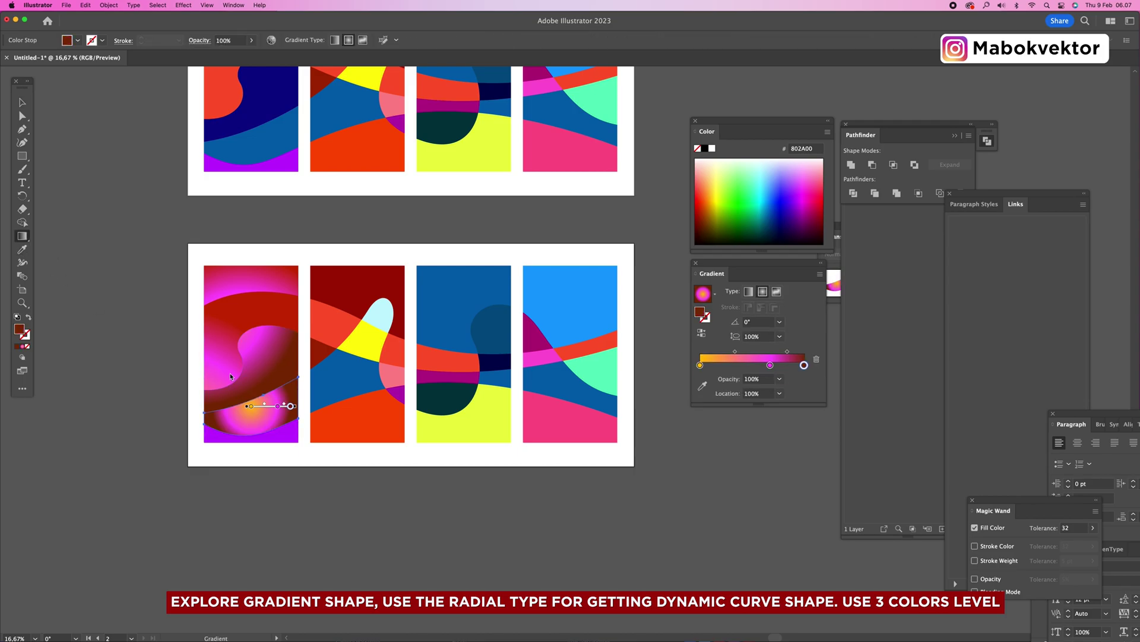
{"action": "left_click_drag", "start_coordinate": [262, 396], "coordinate": [258, 477]}
{"action": "left_click_drag", "start_coordinate": [276, 338], "coordinate": [285, 416]}
{"action": "left_click_drag", "start_coordinate": [238, 354], "coordinate": [258, 416]}
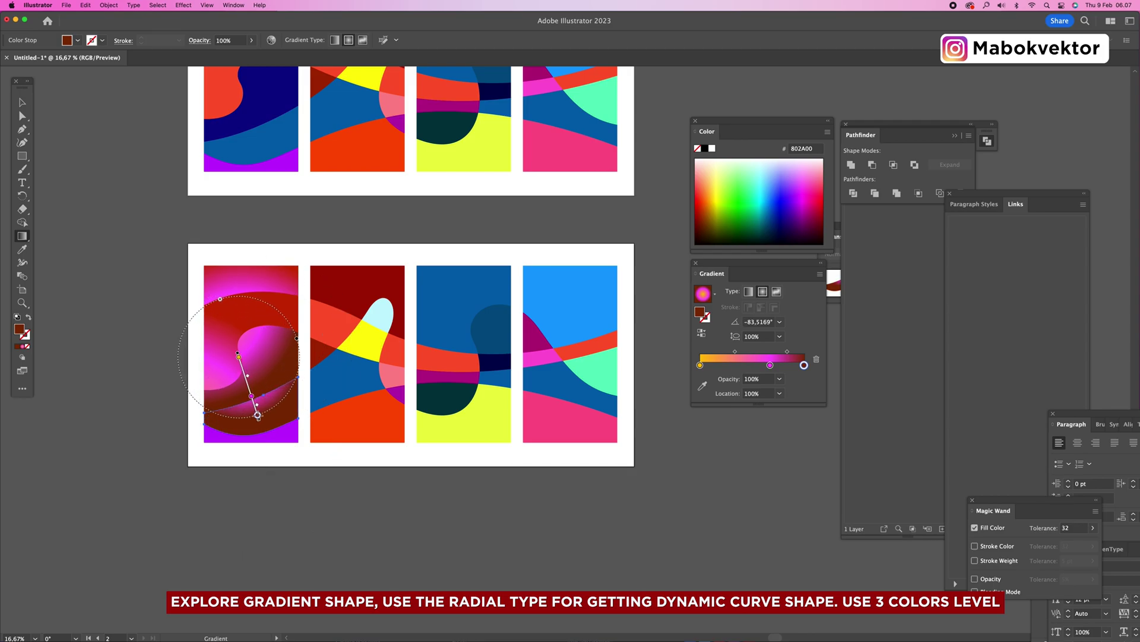
{"action": "key", "text": "v"}
{"action": "left_click", "coordinate": [120, 369]}
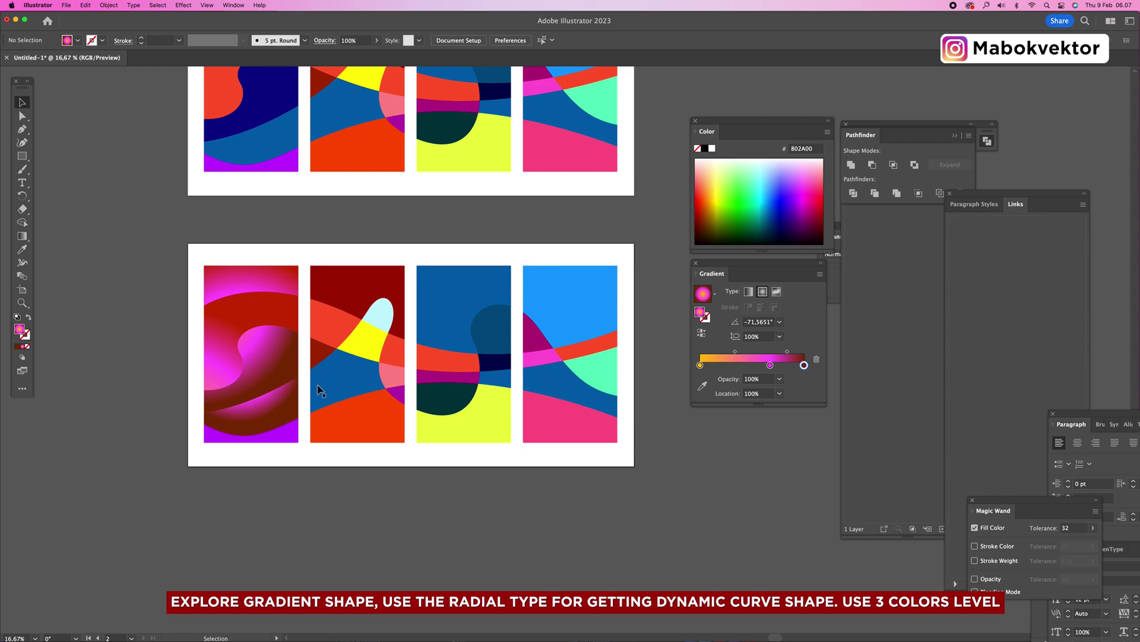
- Redraw the lower band's radial gradient from outside the panel's left side to just below its lower edge
{"action": "left_click", "coordinate": [249, 410]}
{"action": "left_click", "coordinate": [22, 236]}
{"action": "left_click_drag", "start_coordinate": [129, 306], "coordinate": [236, 443]}
{"action": "left_click_drag", "start_coordinate": [149, 350], "coordinate": [221, 459]}
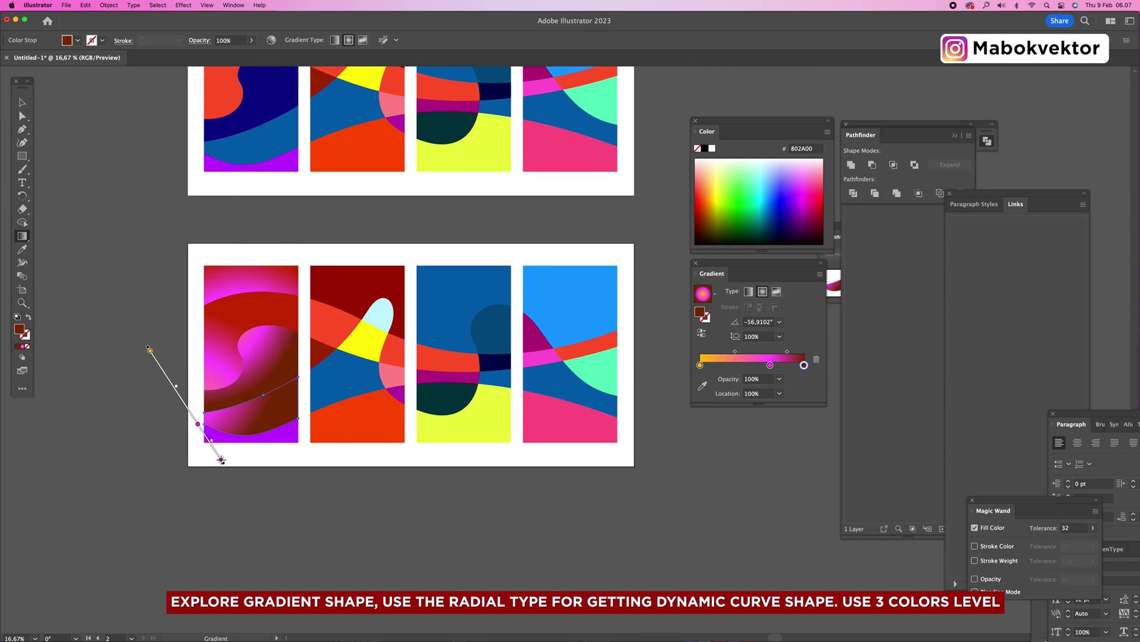
{"action": "key", "text": "v"}
{"action": "left_click", "coordinate": [323, 505]}
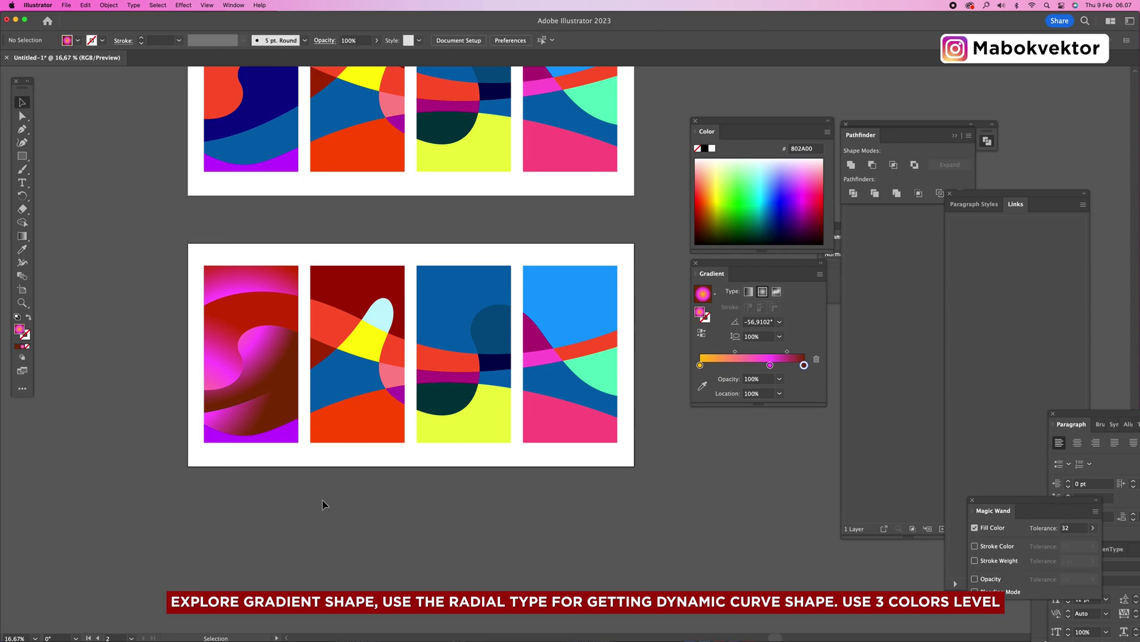
- Copy the upper piece's gradient onto the purple bottom piece and redraw it from the panel's left edge diagonally to below the artwork
{"action": "left_click", "coordinate": [292, 444]}
{"action": "key", "text": "i"}
{"action": "left_click", "coordinate": [260, 263]}
{"action": "key", "text": "period"}
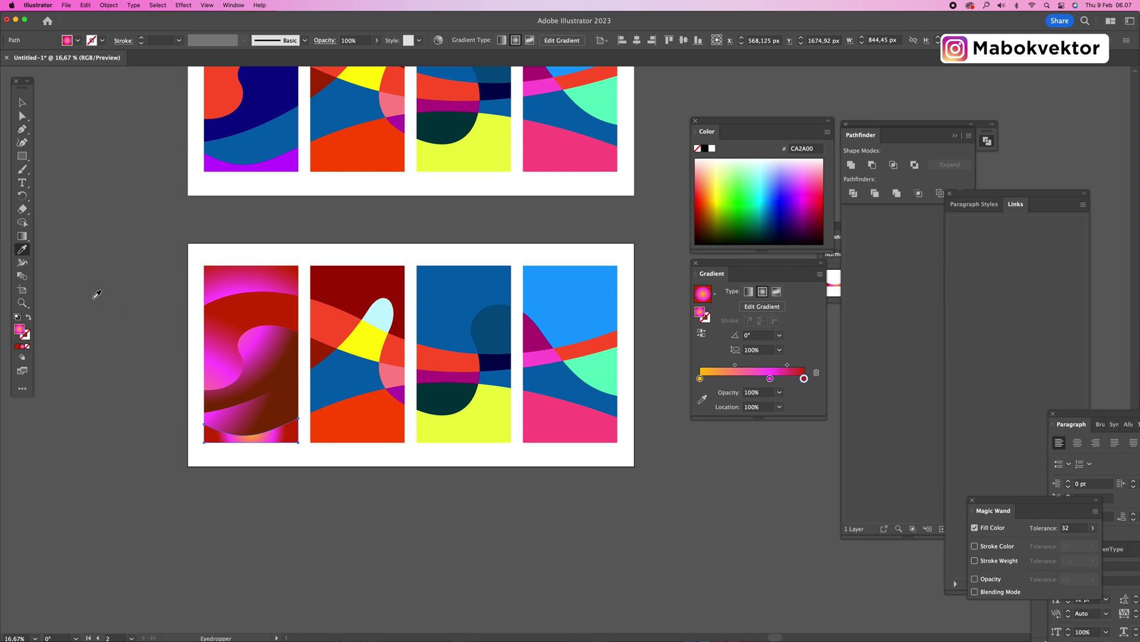
{"action": "key", "text": "g"}
{"action": "left_click_drag", "start_coordinate": [255, 459], "coordinate": [247, 453]}
{"action": "left_click_drag", "start_coordinate": [202, 393], "coordinate": [248, 467]}
{"action": "key", "text": "v"}
{"action": "left_click", "coordinate": [330, 502]}
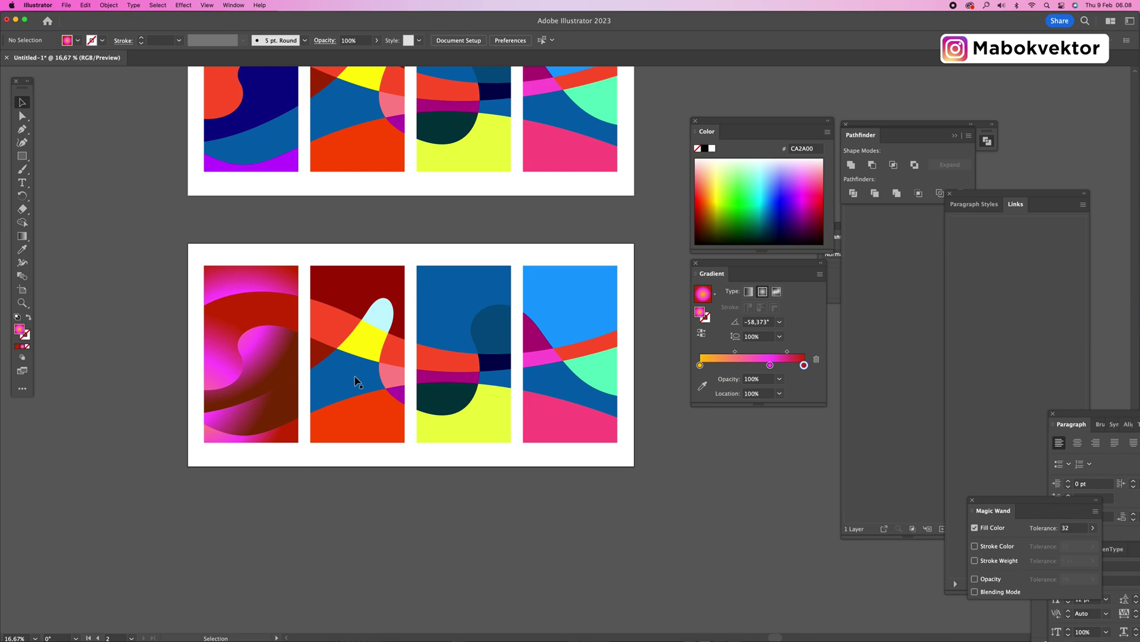
- Redraw the bottom piece's radial gradient from farther outside the first panel's left edge to below the artboard
{"action": "left_click_drag", "start_coordinate": [349, 374], "coordinate": [456, 391]}
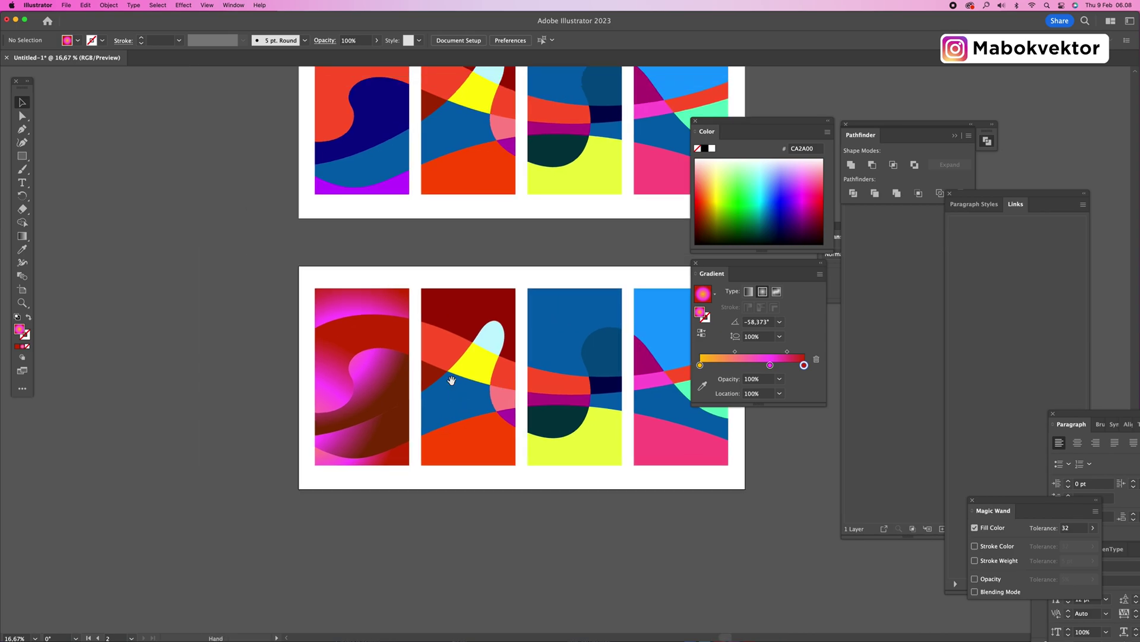
{"action": "left_click", "coordinate": [389, 461]}
{"action": "key", "text": "g"}
{"action": "left_click_drag", "start_coordinate": [283, 428], "coordinate": [360, 532]}
- Redraw the swirl's radial gradient with its yellow centre at the swirl's upper part, running down and to the left
{"action": "key", "text": "a"}
{"action": "left_click", "coordinate": [374, 364]}
{"action": "left_click", "coordinate": [23, 237]}
{"action": "mouse_move", "coordinate": [344, 330]}
{"action": "left_mouse_down"}
{"action": "mouse_move", "coordinate": [378, 427]}
{"action": "mouse_move", "coordinate": [305, 401]}
{"action": "left_mouse_up"}
{"action": "key", "text": "v"}
{"action": "left_click", "coordinate": [209, 360]}
{"action": "key", "text": "space"}
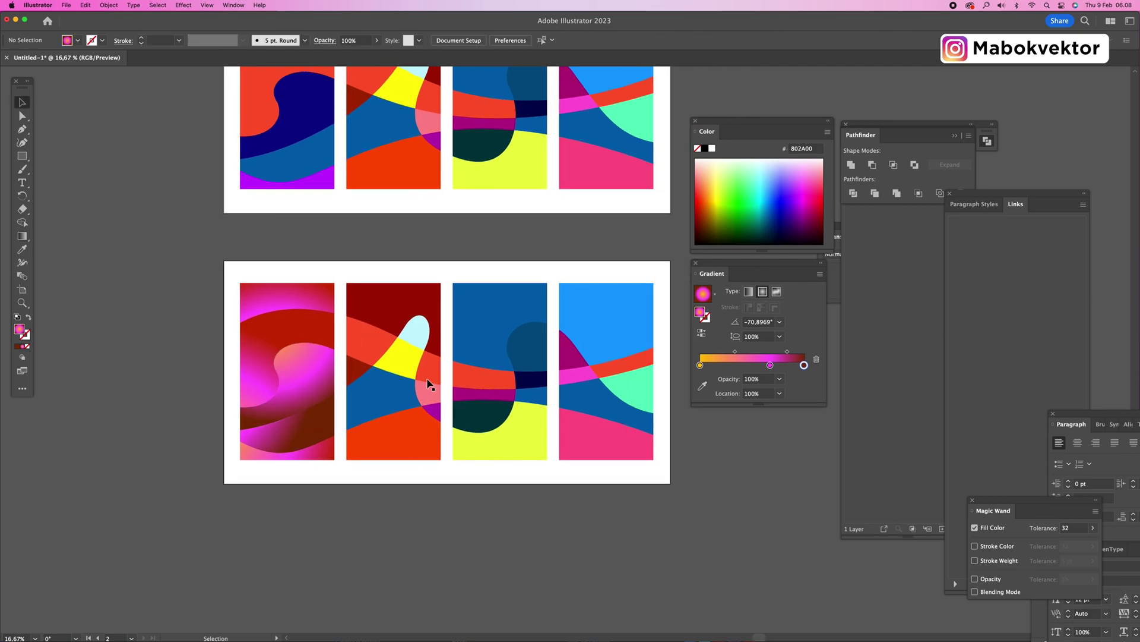
- Copy the first panel's radial gradient onto the second panel's dark red upper piece and set its end stop to purple 782A62
{"action": "left_click", "coordinate": [373, 319]}
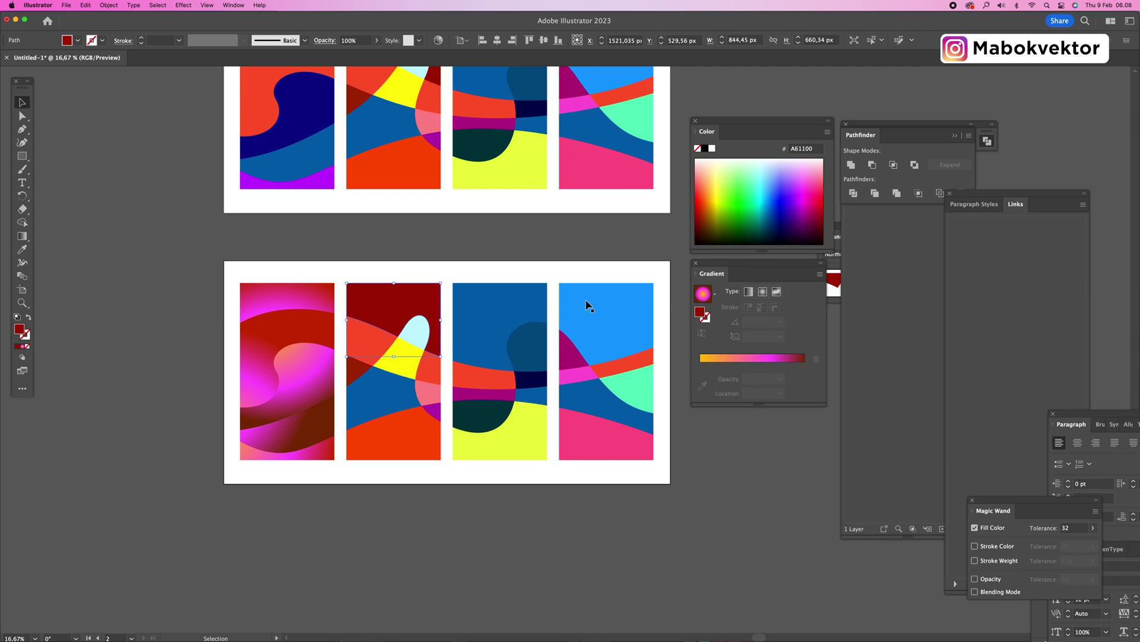
{"action": "scroll", "coordinate": [361, 311], "scroll_direction": "right", "scroll_amount": 1}
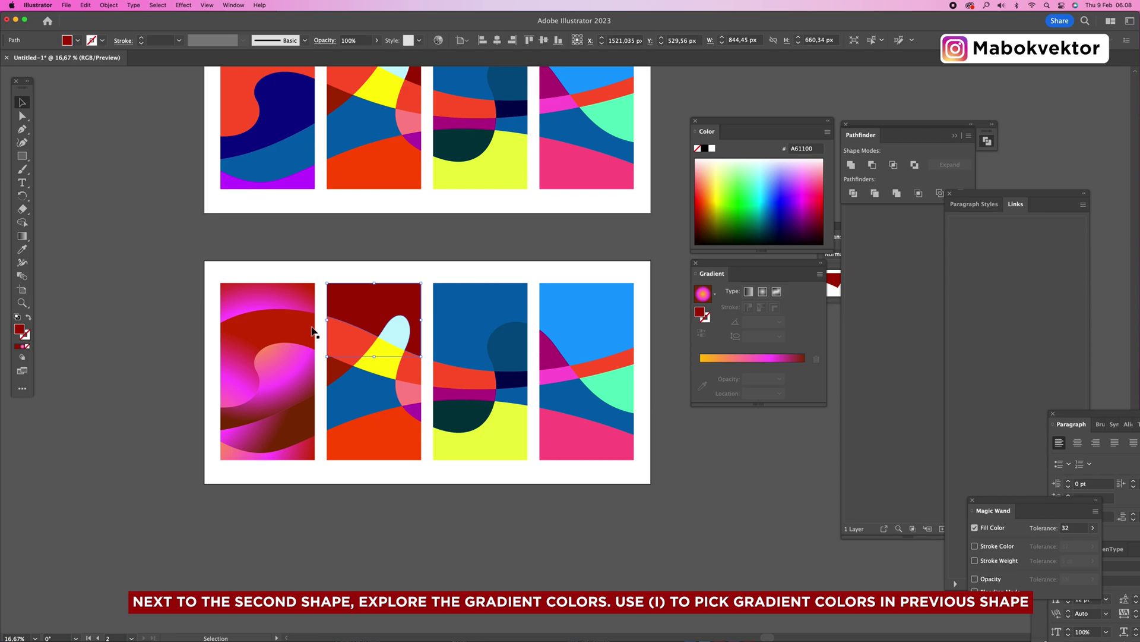
{"action": "key", "text": "i"}
{"action": "left_click", "coordinate": [300, 297]}
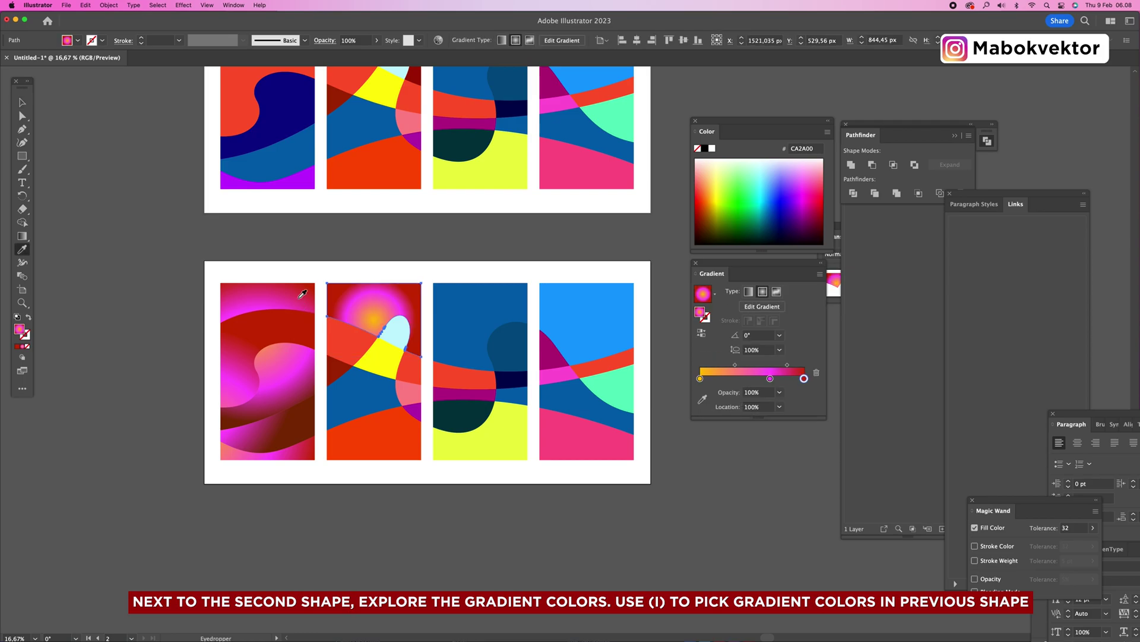
{"action": "double_click", "coordinate": [804, 378]}
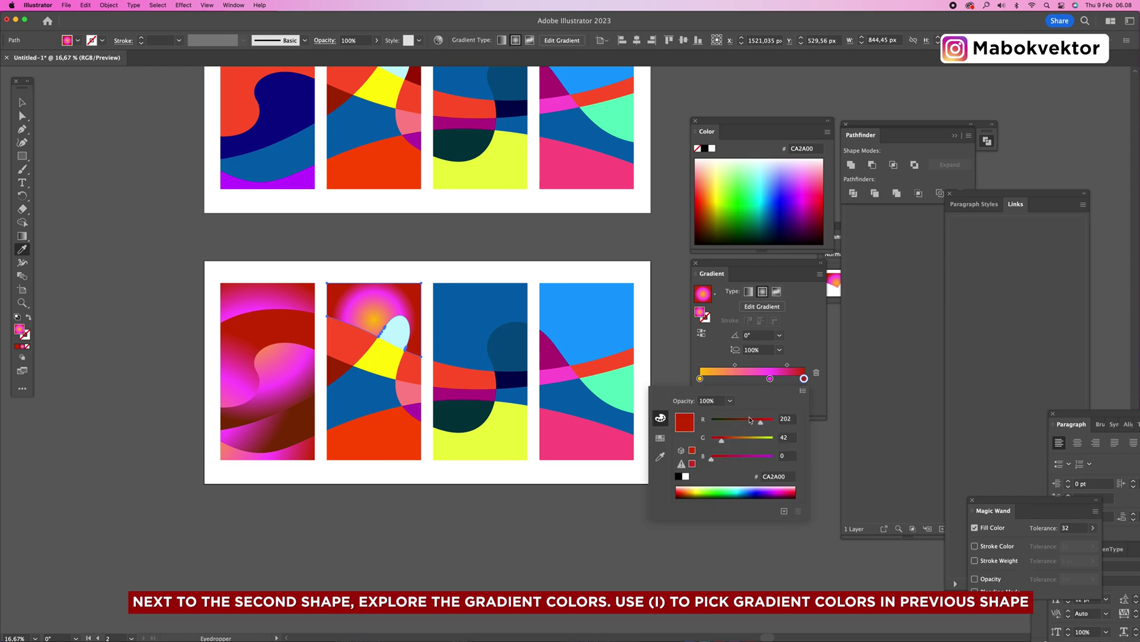
{"action": "left_click", "coordinate": [735, 456]}
{"action": "left_click", "coordinate": [741, 421]}
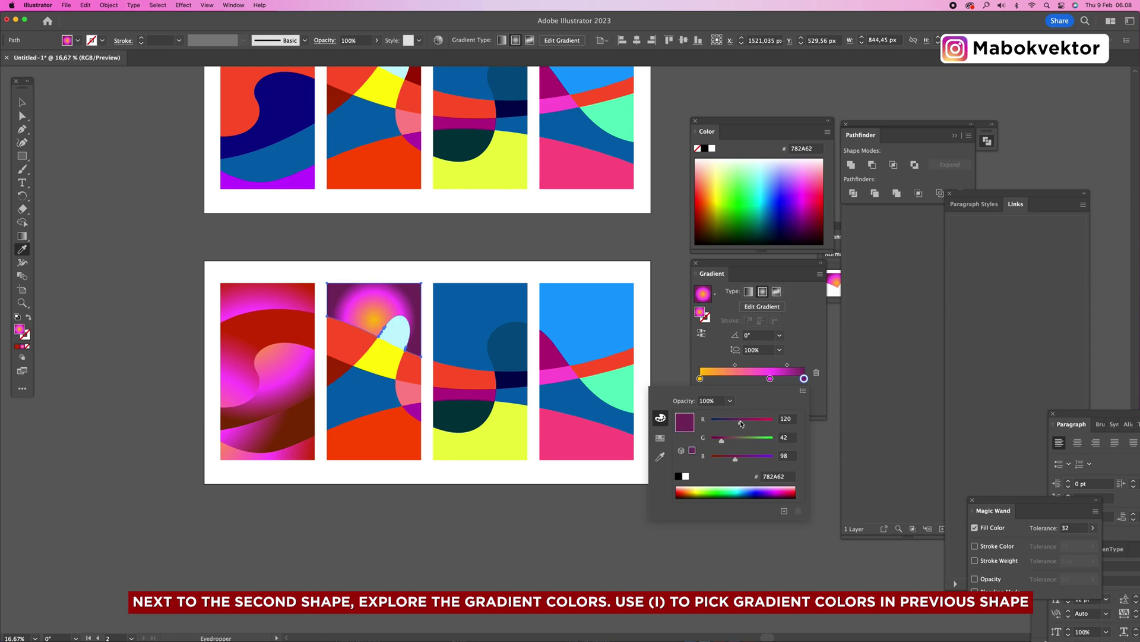
{"action": "left_click", "coordinate": [770, 378]}
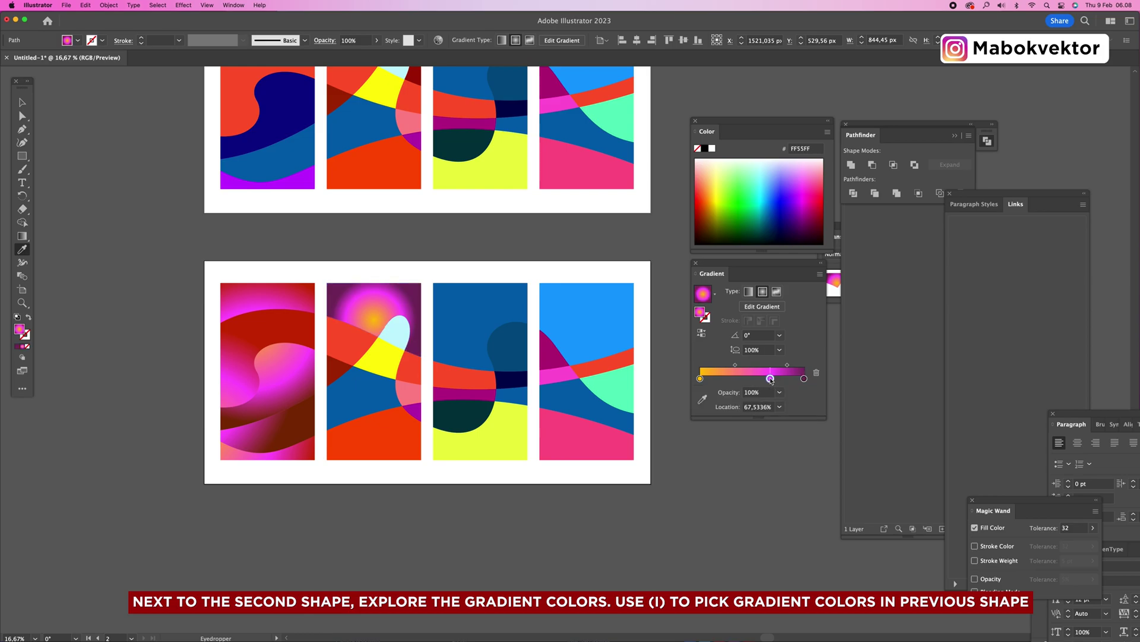
- Recolour the second panel's upper gradient with a B555FF middle stop at 59.4411% and a 7AC1CA start stop
{"action": "double_click", "coordinate": [771, 378]}
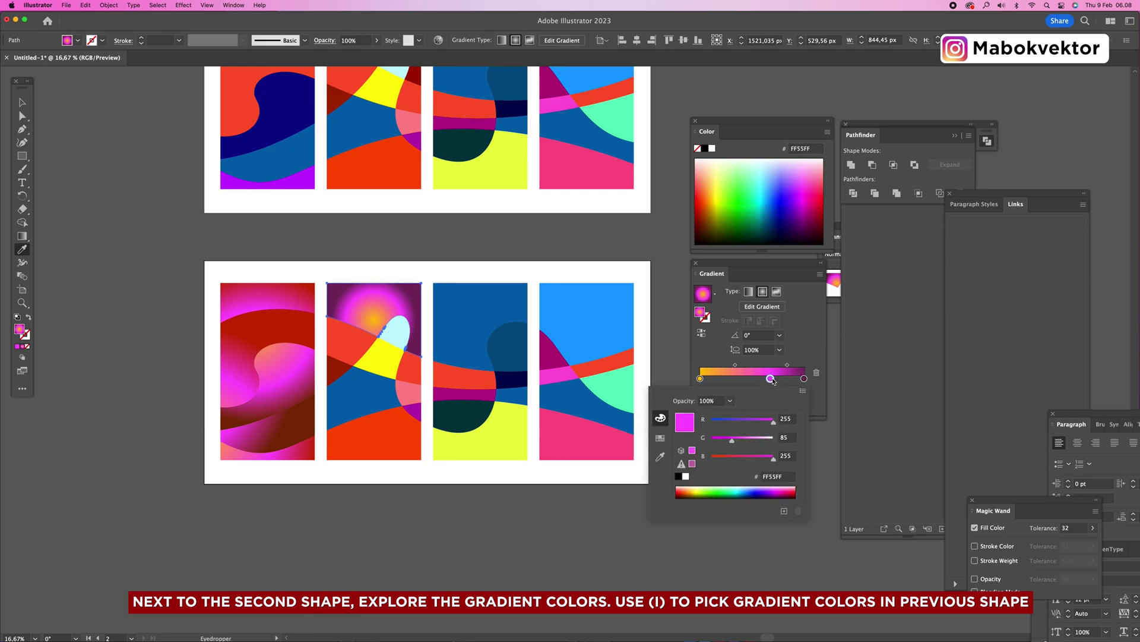
{"action": "left_click", "coordinate": [756, 420]}
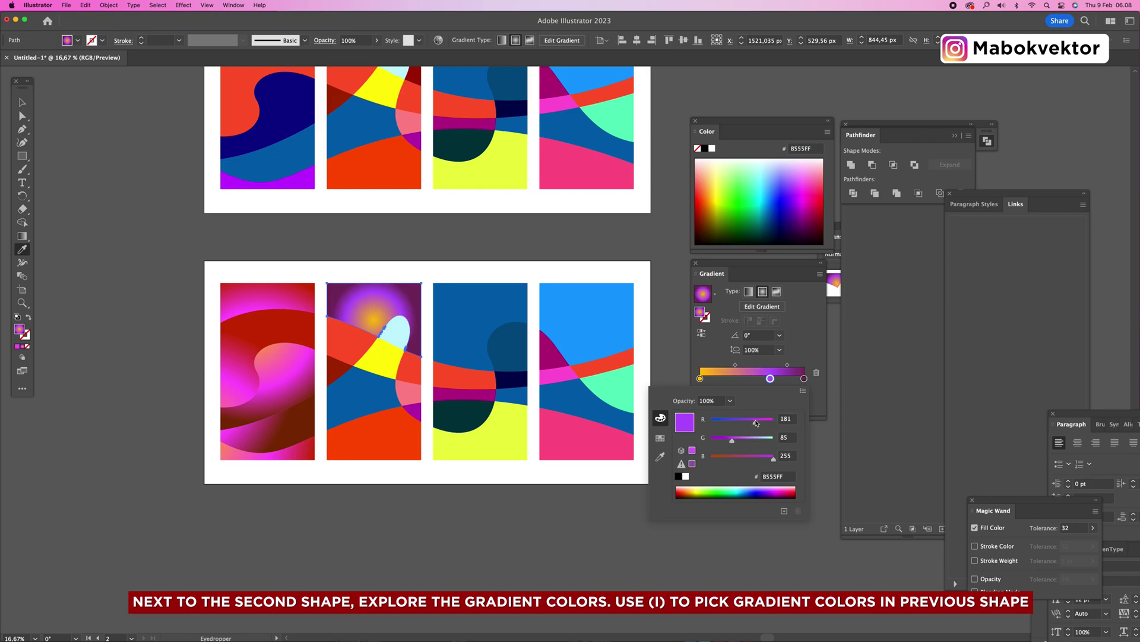
{"action": "left_click", "coordinate": [700, 378]}
{"action": "double_click", "coordinate": [701, 379]}
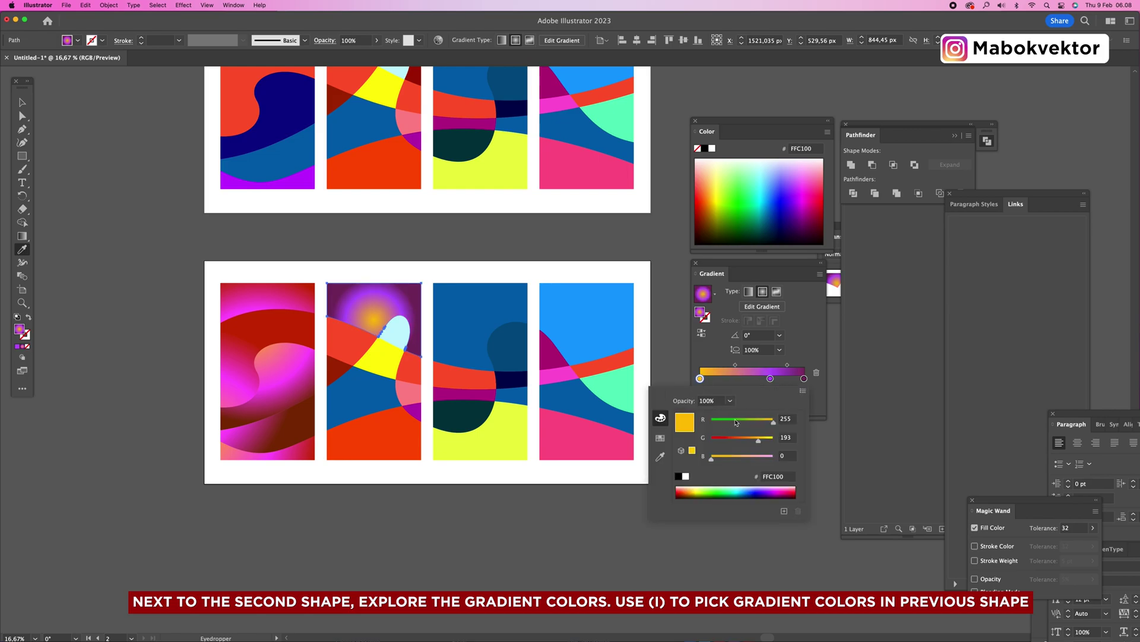
{"action": "left_click", "coordinate": [760, 423]}
{"action": "left_click", "coordinate": [760, 457]}
{"action": "left_click", "coordinate": [770, 379]}
{"action": "left_click_drag", "start_coordinate": [770, 378], "coordinate": [762, 379]}
{"action": "double_click", "coordinate": [700, 378]}
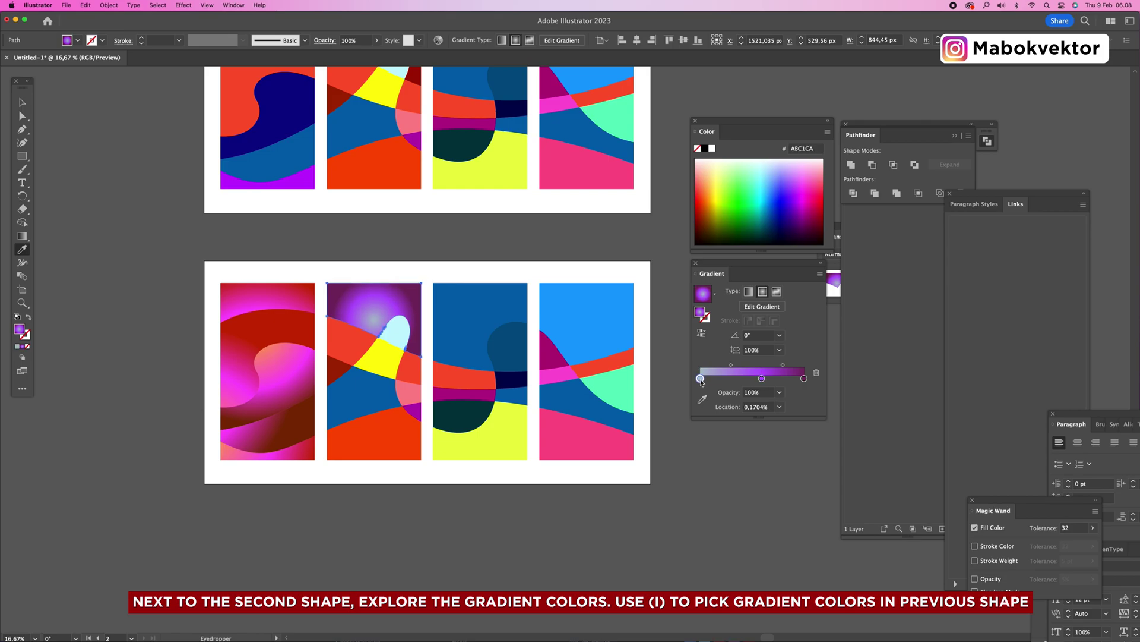
{"action": "left_click", "coordinate": [742, 420]}
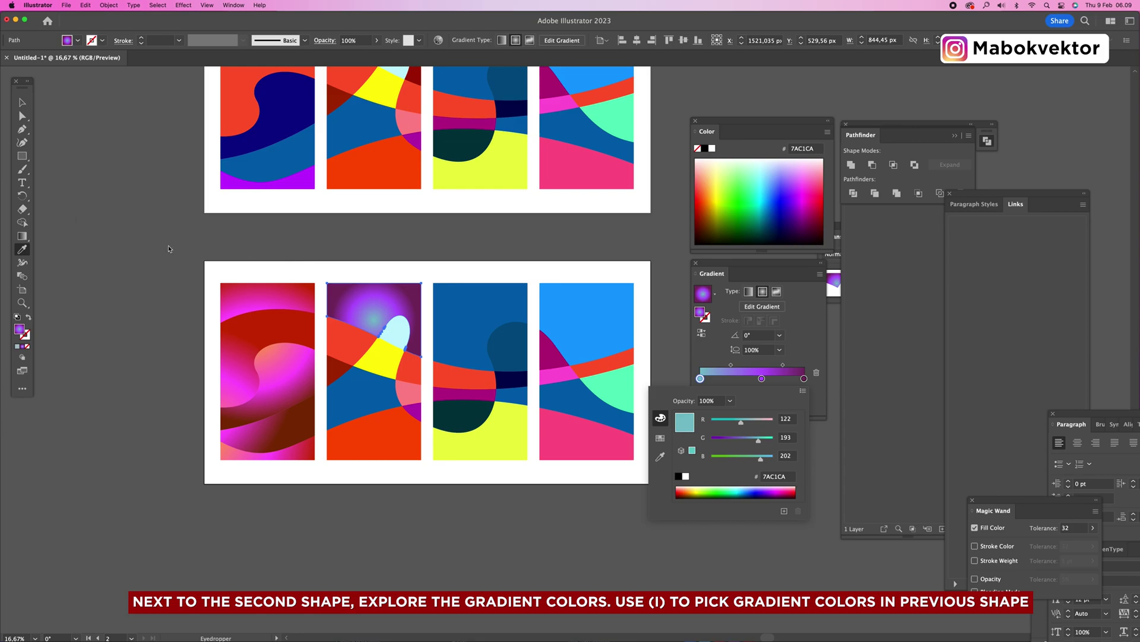
- Redraw the upper piece's radial gradient so its teal centre lies at the second panel's top edge
{"action": "left_click", "coordinate": [22, 237]}
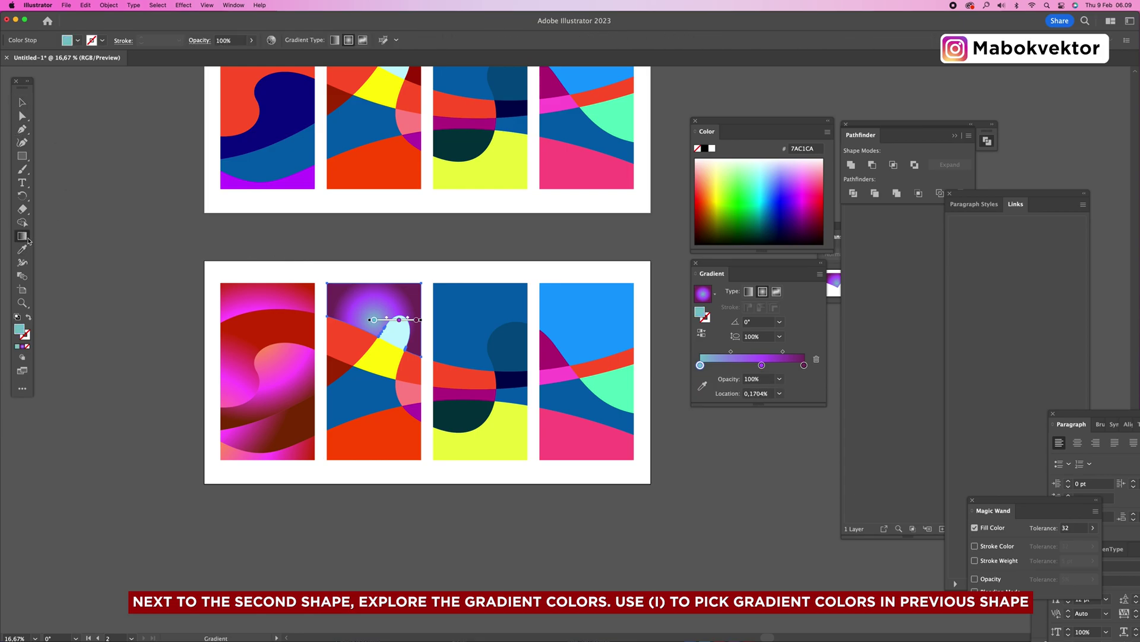
{"action": "left_click_drag", "start_coordinate": [339, 375], "coordinate": [367, 282]}
{"action": "mouse_move", "coordinate": [363, 331]}
{"action": "left_mouse_down"}
{"action": "mouse_move", "coordinate": [373, 289]}
{"action": "mouse_move", "coordinate": [375, 338]}
{"action": "left_mouse_up"}
{"action": "key", "text": "v"}
{"action": "left_click", "coordinate": [387, 242]}
- Copy the upper piece's gradient onto the second panel's light blue tip and redraw it downward from just above the tip
{"action": "key", "text": "a"}
{"action": "left_click", "coordinate": [393, 334]}
{"action": "key", "text": "i"}
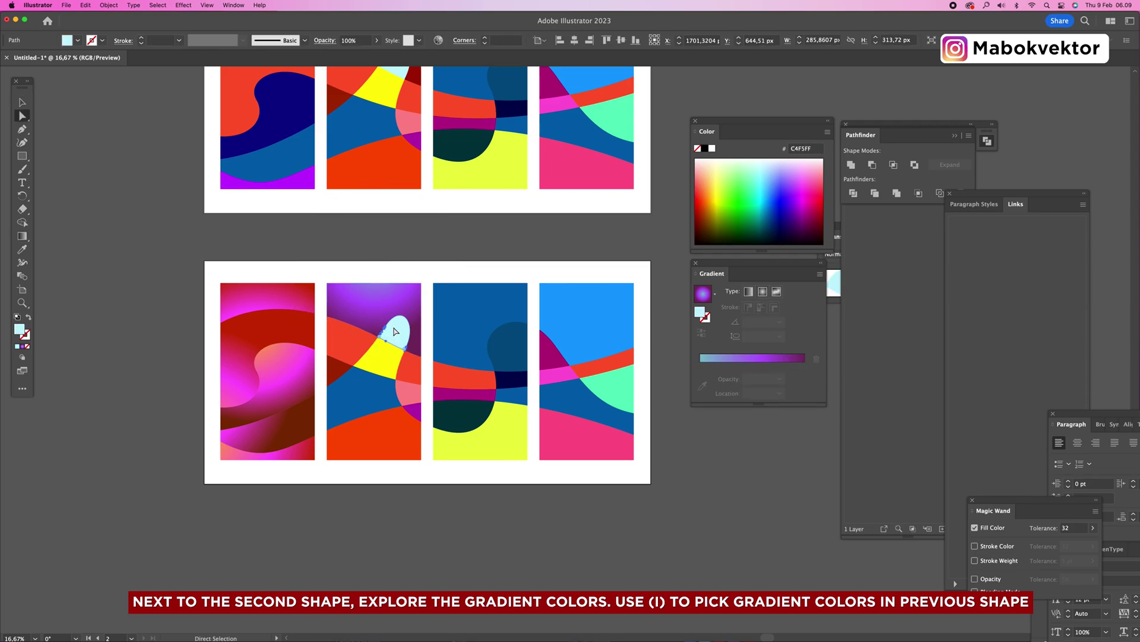
{"action": "left_click", "coordinate": [384, 308]}
{"action": "left_click", "coordinate": [23, 237]}
{"action": "left_click_drag", "start_coordinate": [398, 309], "coordinate": [398, 355]}
- Copy the gradient onto both red band segments of the second panel and redraw it upward from below the band
{"action": "left_click", "coordinate": [356, 354]}
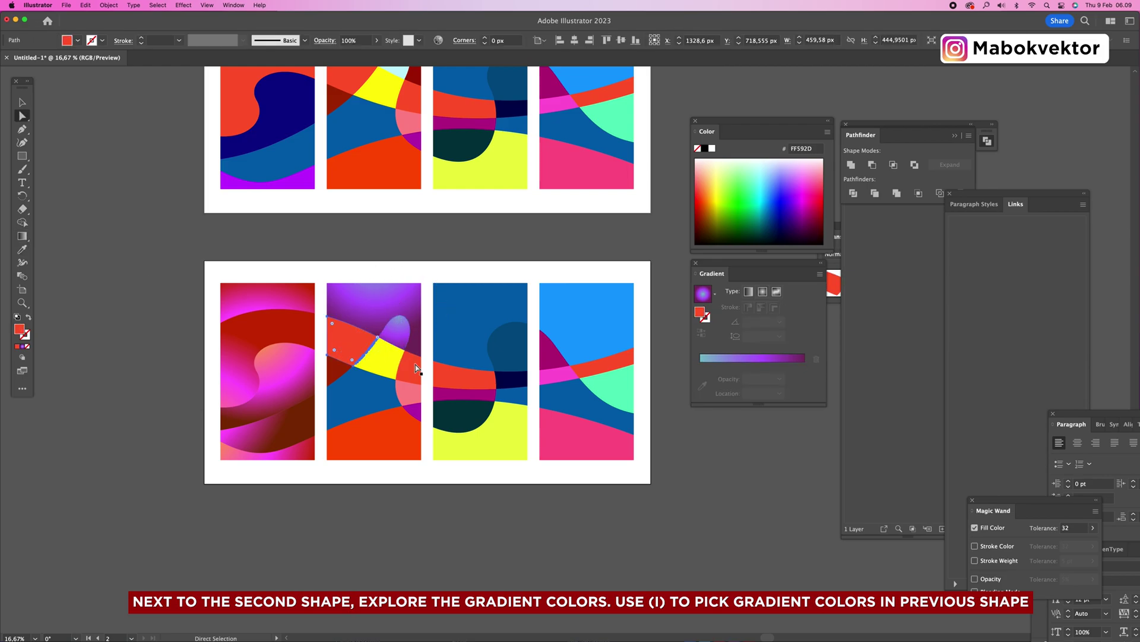
{"action": "key", "text": "i"}
{"action": "left_click", "coordinate": [383, 316]}
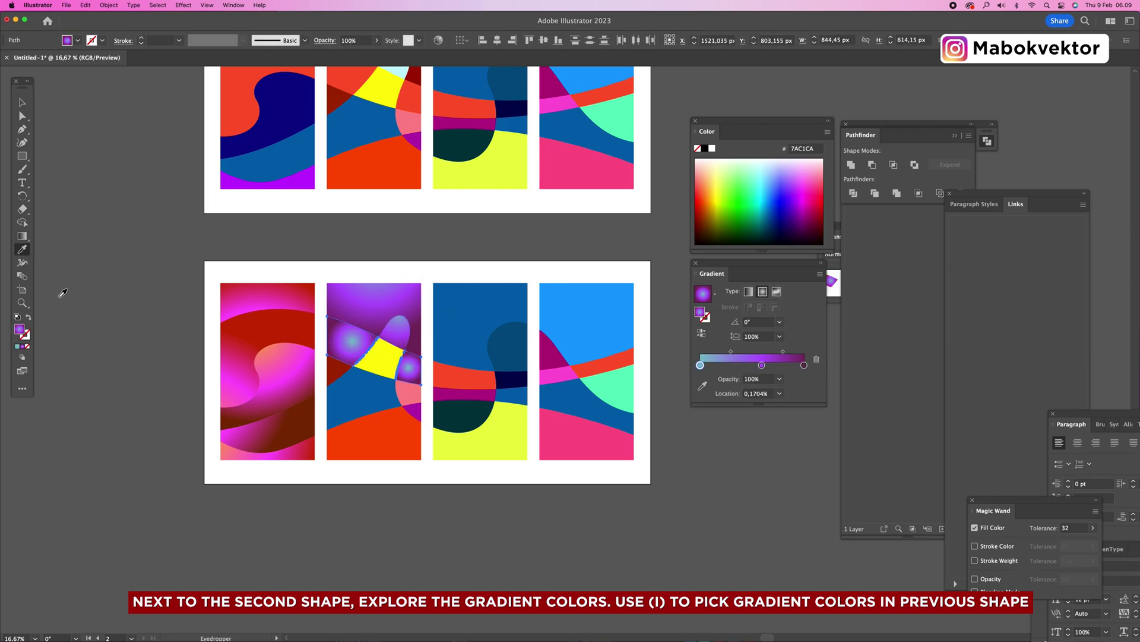
{"action": "left_click", "coordinate": [23, 239]}
{"action": "left_click_drag", "start_coordinate": [393, 403], "coordinate": [371, 344]}
{"action": "left_click_drag", "start_coordinate": [352, 403], "coordinate": [353, 345]}
{"action": "left_click_drag", "start_coordinate": [378, 417], "coordinate": [374, 336]}
- Copy the light tip's gradient onto the second panel's yellow piece and redraw it upward from below the piece
{"action": "key", "text": "a"}
{"action": "left_click", "coordinate": [386, 361]}
{"action": "key", "text": "i"}
{"action": "left_click", "coordinate": [397, 337]}
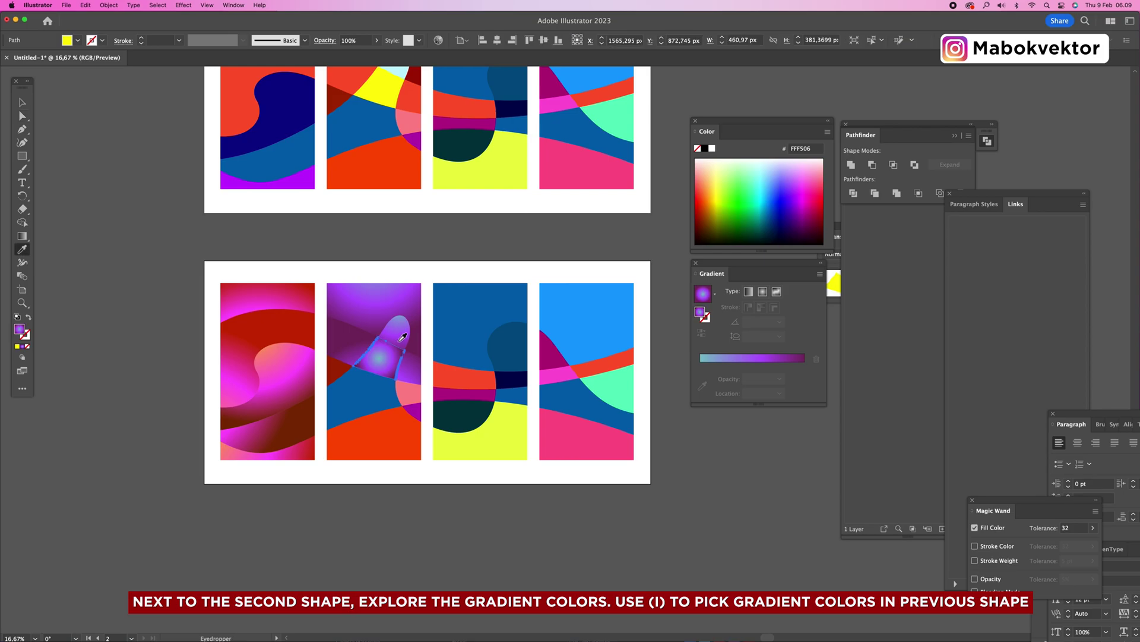
{"action": "key", "text": "g"}
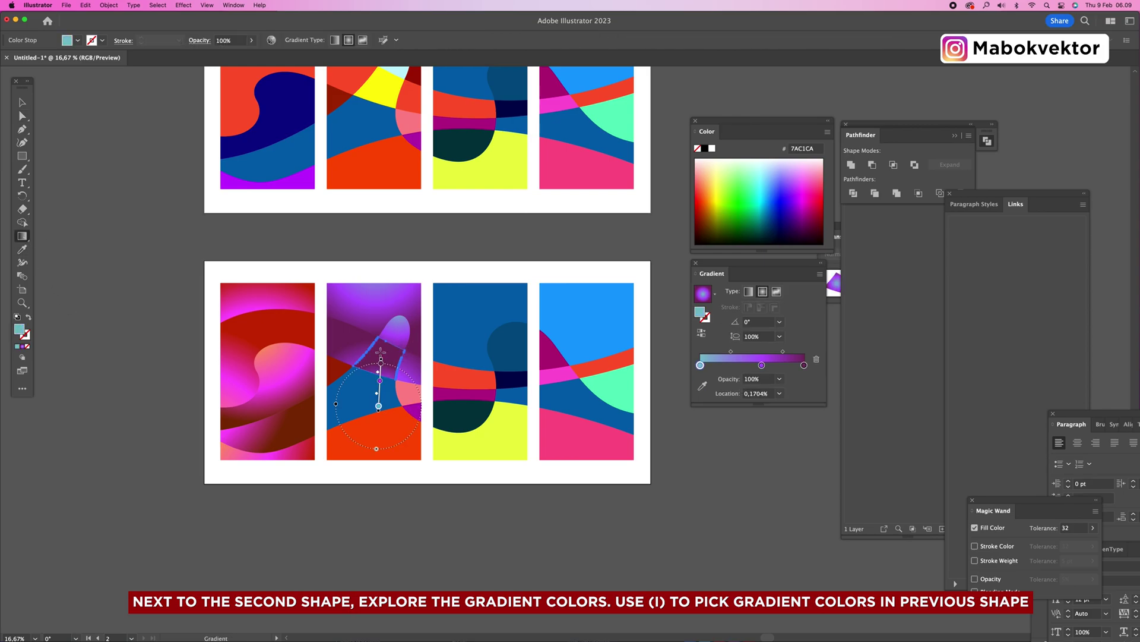
{"action": "left_click_drag", "start_coordinate": [379, 346], "coordinate": [379, 346]}
{"action": "key", "text": "v"}
{"action": "left_click", "coordinate": [318, 388]}
- Set the end stop of the second panel's band segments' gradient to dark purple 4F2A62
{"action": "key", "text": "a"}
{"action": "left_click", "coordinate": [410, 370]}
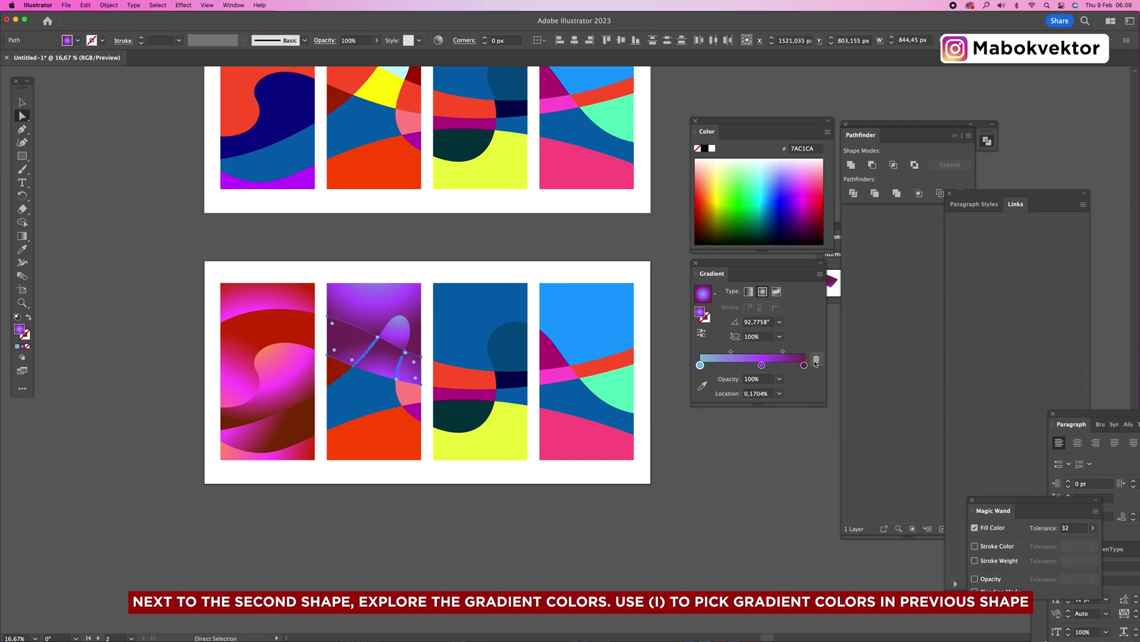
{"action": "double_click", "coordinate": [804, 365]}
{"action": "left_click_drag", "start_coordinate": [741, 408], "coordinate": [731, 410]}
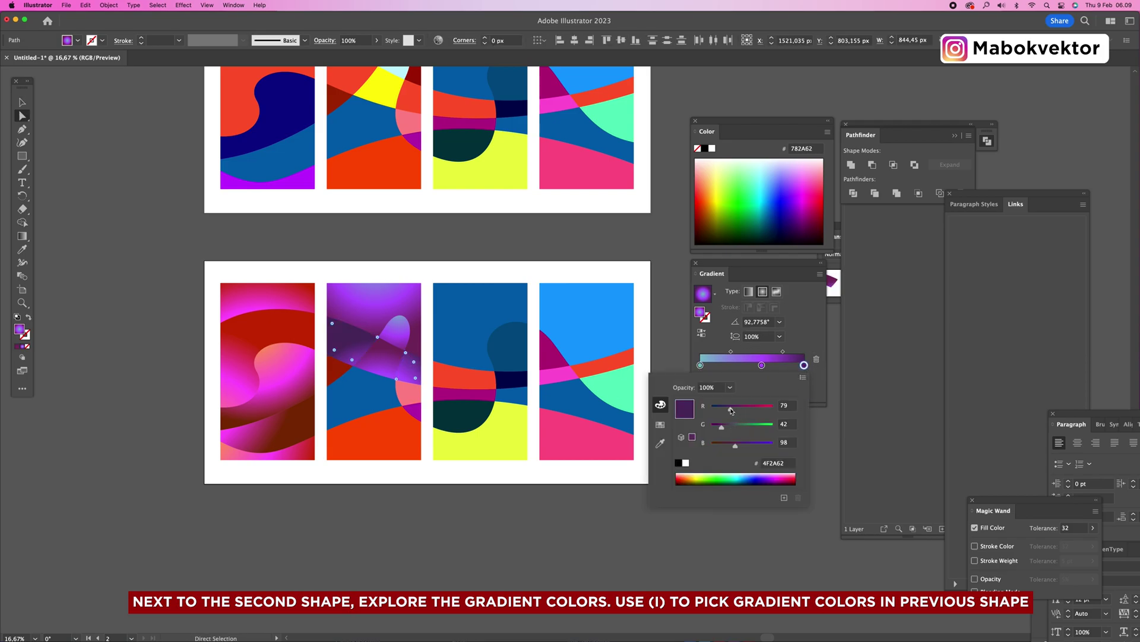
{"action": "left_click", "coordinate": [91, 242]}
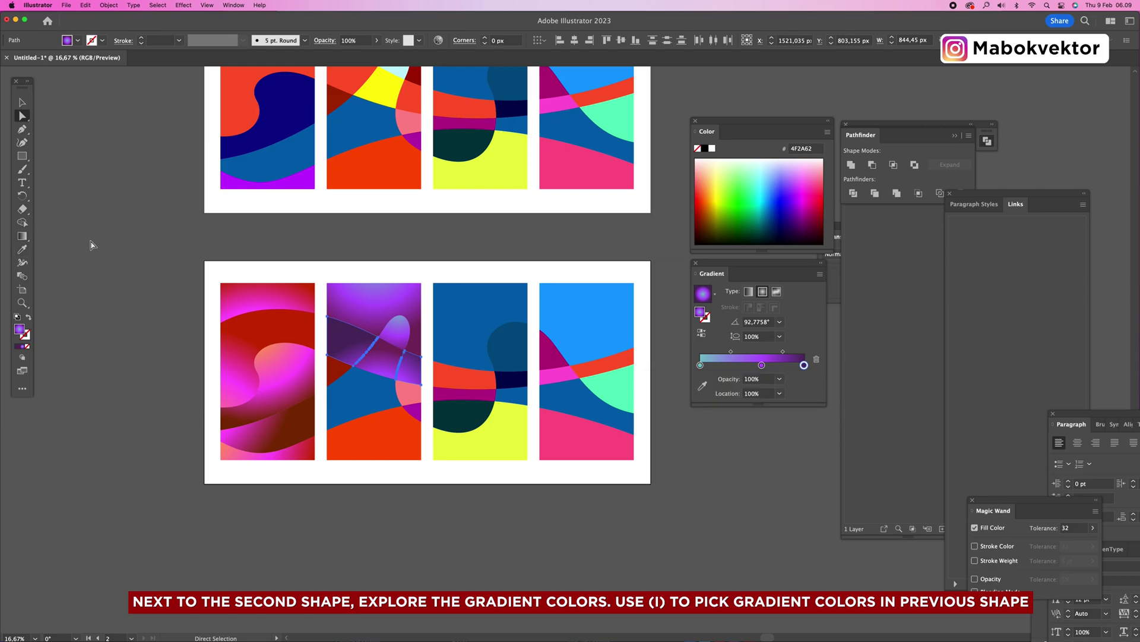
- Copy the band's gradient onto the second panel's dark red triangle and pink piece, and redraw it upward from the bottom area
{"action": "left_click", "coordinate": [332, 367]}
{"action": "left_click", "coordinate": [409, 391], "text": "shift"}
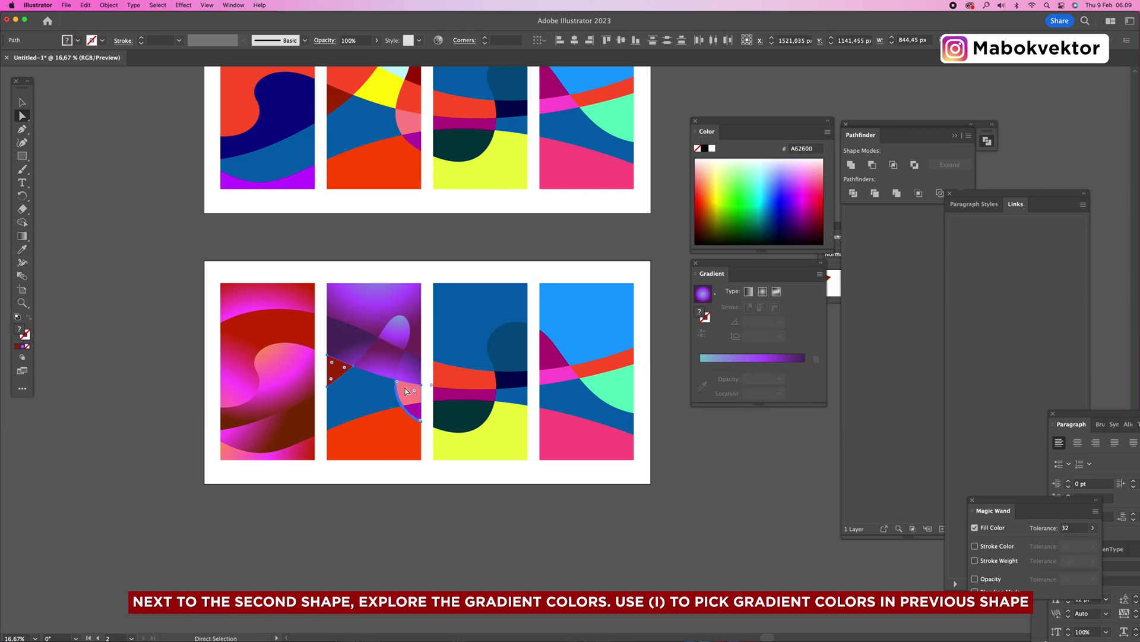
{"action": "key", "text": "i"}
{"action": "left_click", "coordinate": [361, 345]}
{"action": "left_click", "coordinate": [24, 237]}
{"action": "left_click_drag", "start_coordinate": [355, 450], "coordinate": [329, 367]}
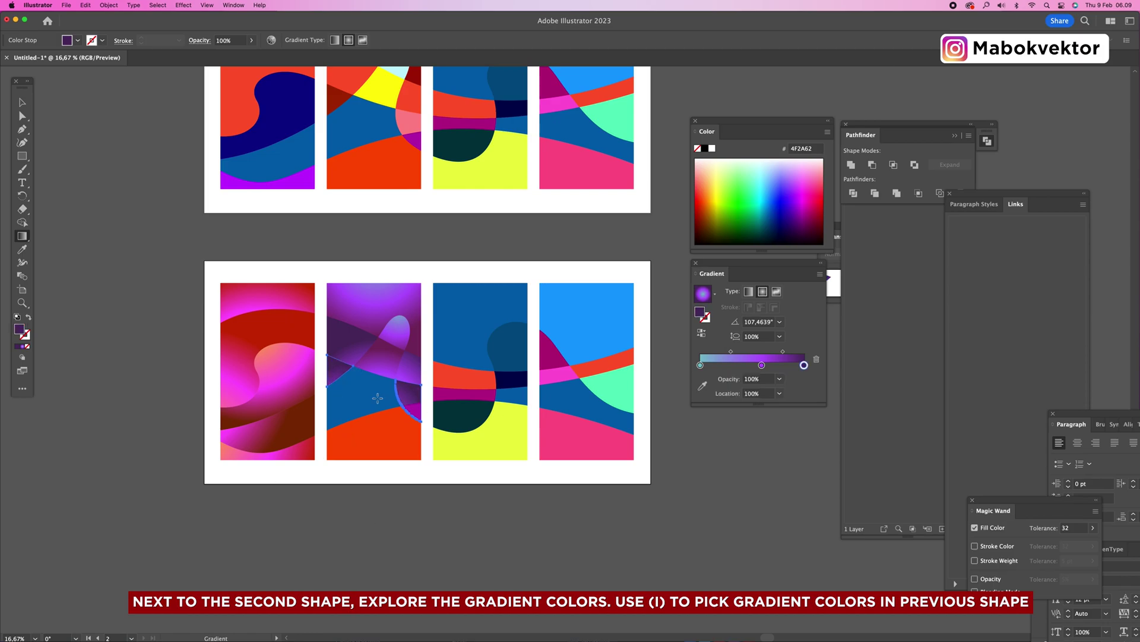
- Copy the former yellow piece's gradient onto the second panel's blue area and redraw it from its upper part toward the panel's bottom
{"action": "key", "text": "i"}
{"action": "left_click", "coordinate": [385, 359]}
{"action": "left_click", "coordinate": [22, 236]}
{"action": "left_click_drag", "start_coordinate": [357, 376], "coordinate": [368, 256]}
{"action": "left_click_drag", "start_coordinate": [367, 335], "coordinate": [373, 419]}
{"action": "left_click_drag", "start_coordinate": [355, 351], "coordinate": [371, 455]}
- Copy the gradient onto the second panel's orange bottom piece and redraw it diagonally downward from the piece's upper part
{"action": "key", "text": "a"}
{"action": "left_click", "coordinate": [399, 442]}
{"action": "key", "text": "i"}
{"action": "left_click", "coordinate": [385, 321]}
{"action": "left_click", "coordinate": [22, 236]}
{"action": "left_click_drag", "start_coordinate": [337, 379], "coordinate": [362, 491]}
{"action": "left_click_drag", "start_coordinate": [348, 417], "coordinate": [359, 444]}
{"action": "key", "text": "v"}
{"action": "left_click", "coordinate": [462, 514]}
- Copy the neighbouring dark piece's gradient onto the second panel's small purple piece and redraw it diagonally down to the right
{"action": "key", "text": "a"}
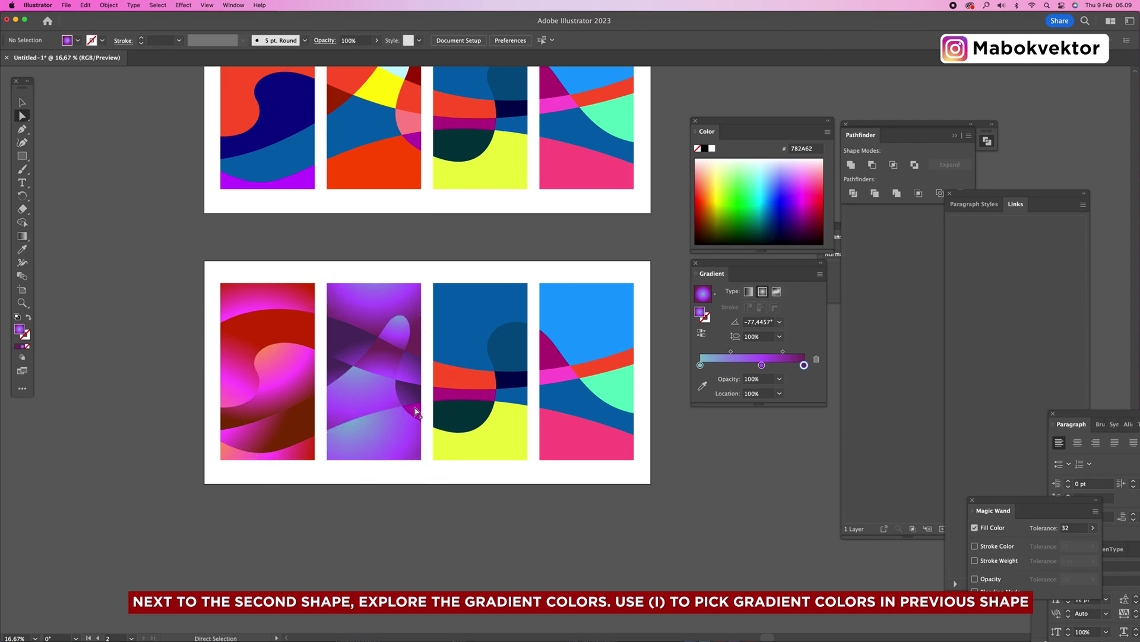
{"action": "left_click", "coordinate": [415, 408]}
{"action": "key", "text": "i"}
{"action": "left_click", "coordinate": [411, 392]}
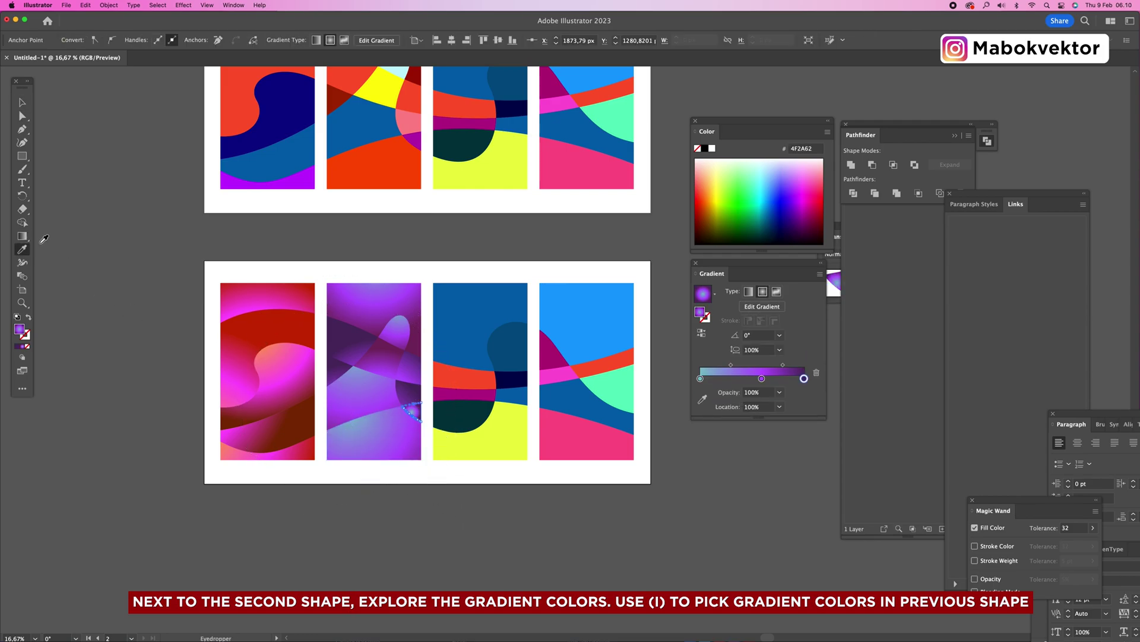
{"action": "left_click", "coordinate": [22, 237]}
{"action": "left_click_drag", "start_coordinate": [384, 383], "coordinate": [409, 434]}
{"action": "key", "text": "v"}
{"action": "left_click", "coordinate": [474, 544]}
- Copy the second panel's upper radial gradient onto the third panel's blue upper piece
{"action": "key", "text": "z"}
{"action": "left_click", "coordinate": [493, 393], "text": "alt"}
{"action": "left_click", "coordinate": [492, 393], "text": "alt"}
{"action": "left_click_drag", "start_coordinate": [603, 381], "coordinate": [487, 419]}
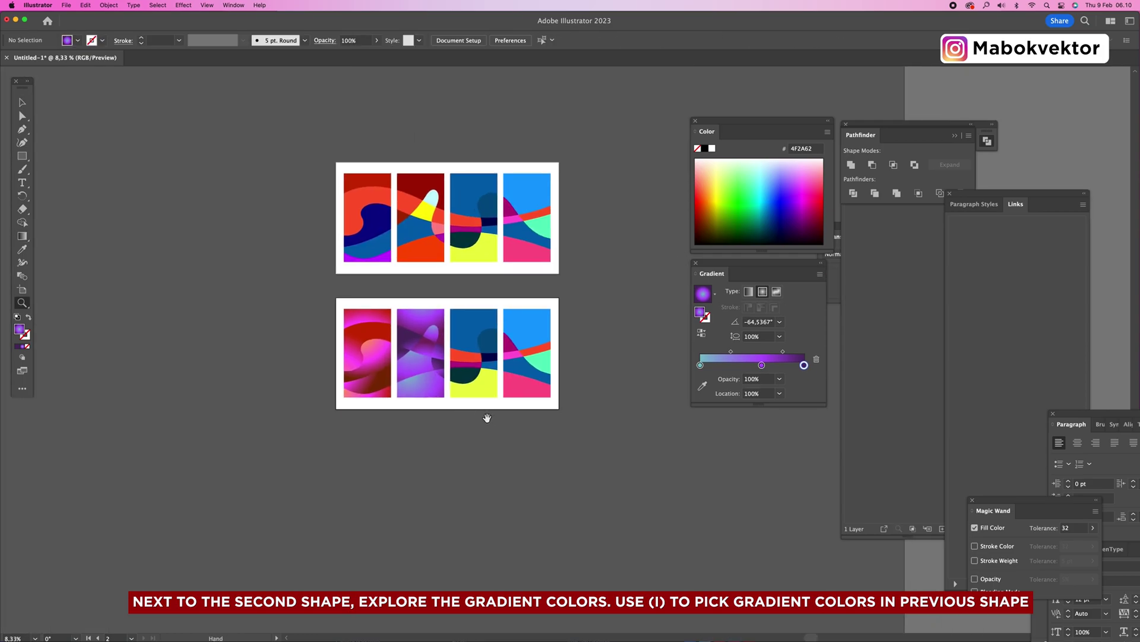
{"action": "left_click", "coordinate": [515, 365]}
{"action": "left_click", "coordinate": [515, 365]}
{"action": "left_click_drag", "start_coordinate": [585, 330], "coordinate": [479, 361]}
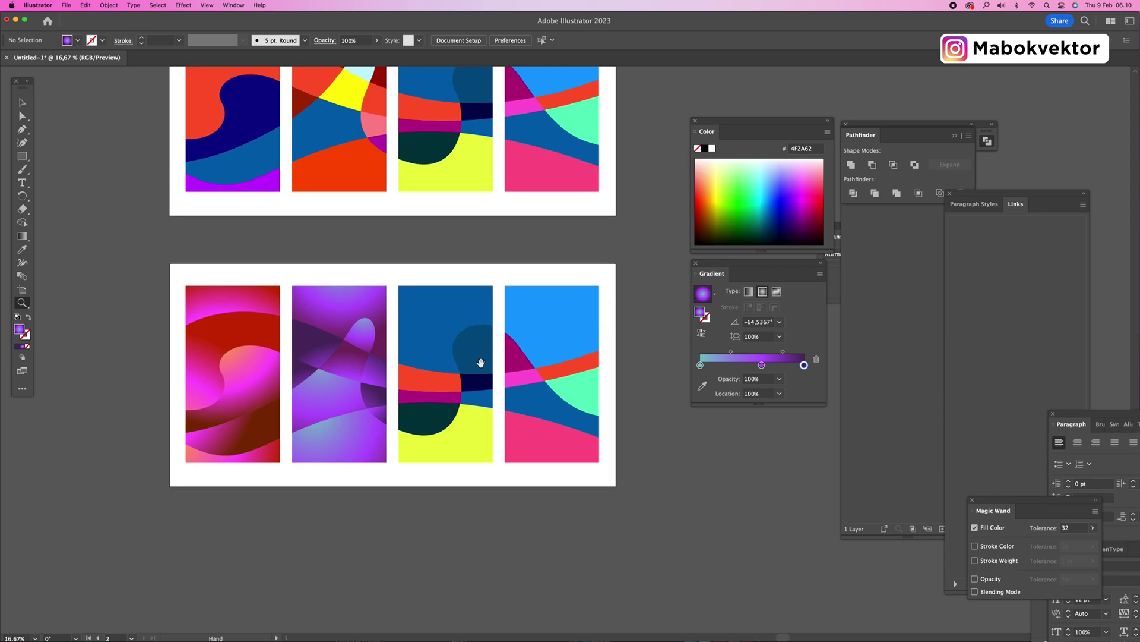
{"action": "key", "text": "v"}
{"action": "key", "text": "a"}
{"action": "left_click", "coordinate": [430, 332]}
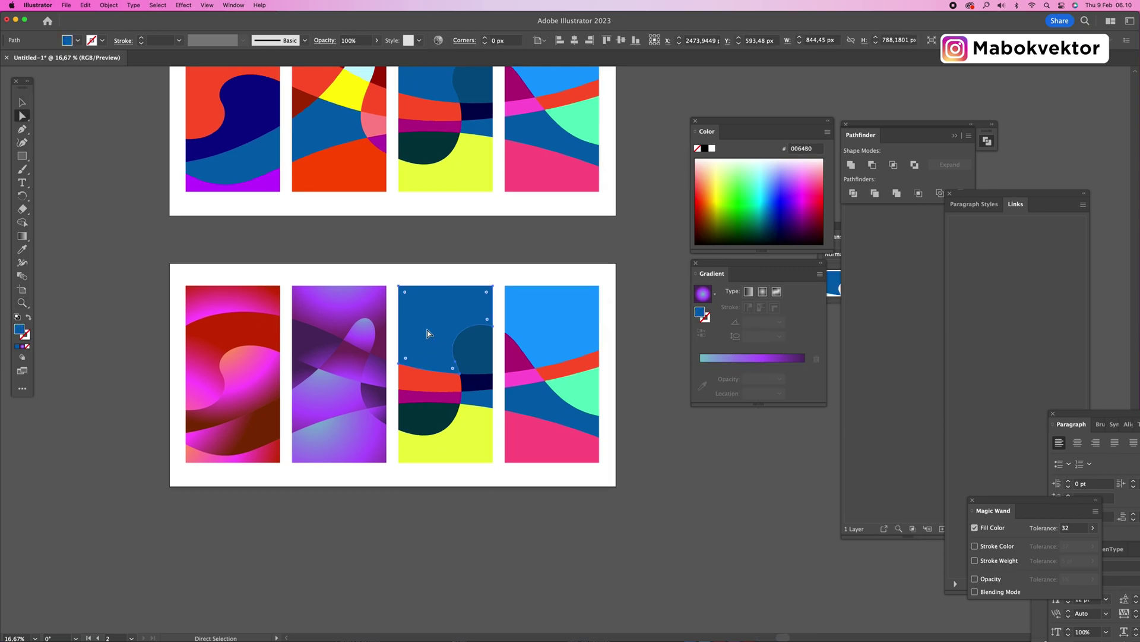
{"action": "key", "text": "i"}
{"action": "left_click", "coordinate": [342, 306]}
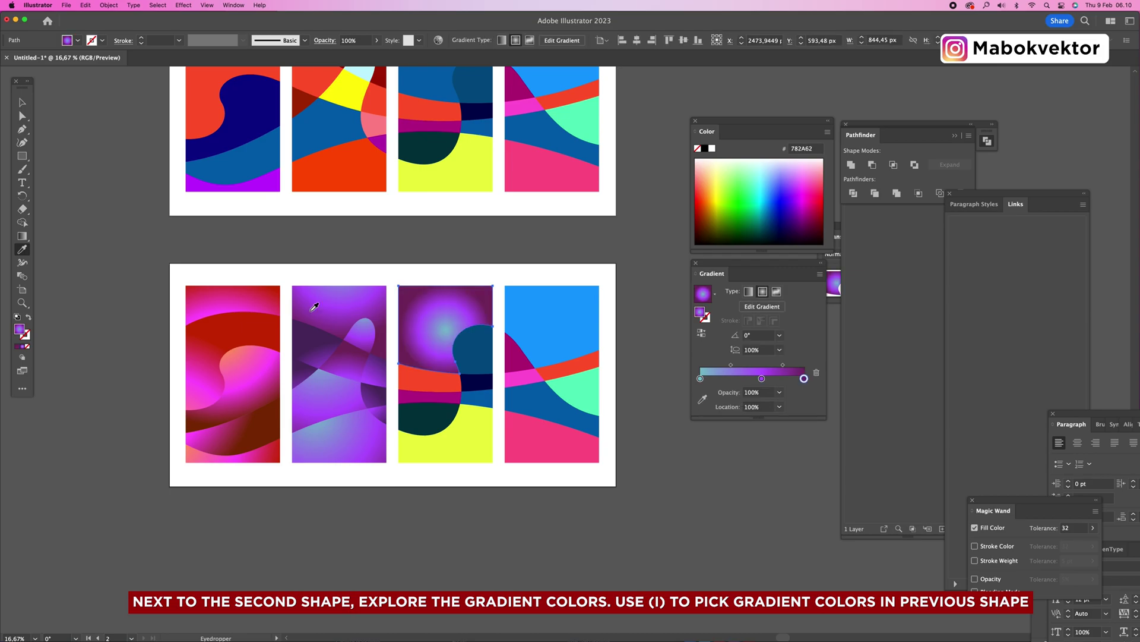
- Recolour the third panel's upper gradient with a dark navy end stop, a 4D55FF middle stop and a 30C185 start stop
{"action": "double_click", "coordinate": [805, 378]}
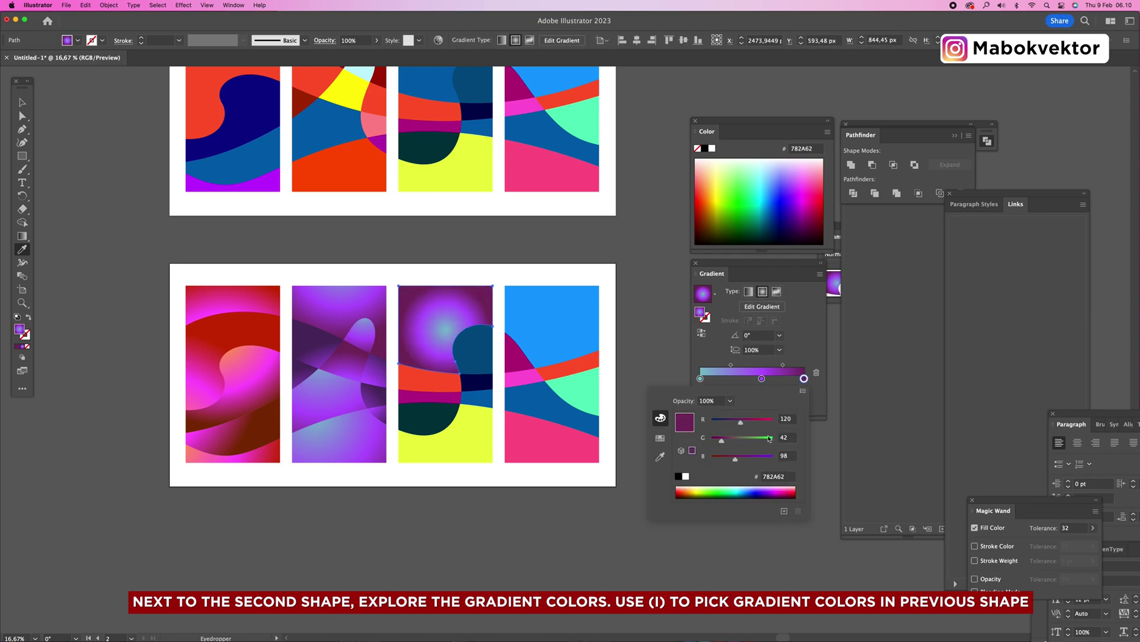
{"action": "left_click_drag", "start_coordinate": [728, 423], "coordinate": [743, 459]}
{"action": "left_click", "coordinate": [763, 379]}
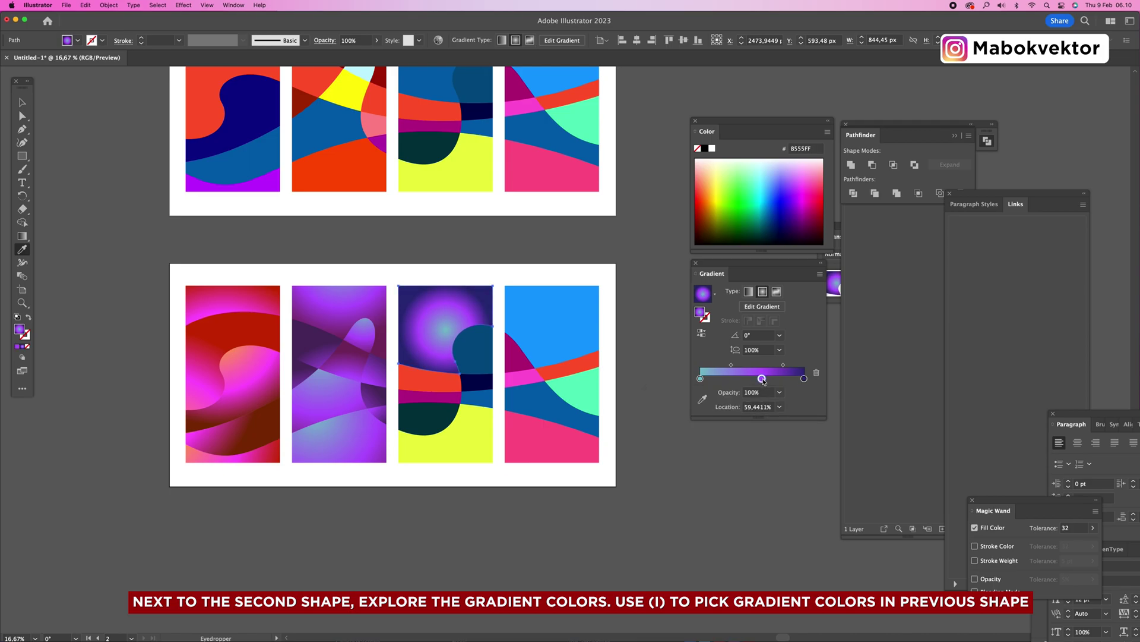
{"action": "double_click", "coordinate": [762, 379]}
{"action": "left_click_drag", "start_coordinate": [736, 422], "coordinate": [730, 422]}
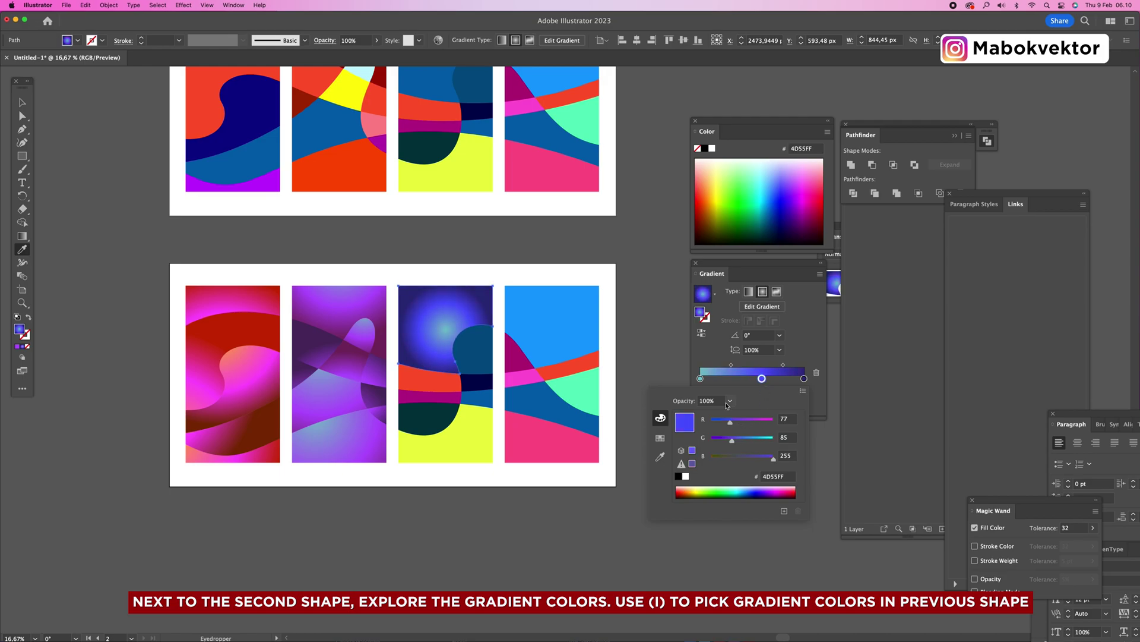
{"action": "left_click", "coordinate": [701, 379]}
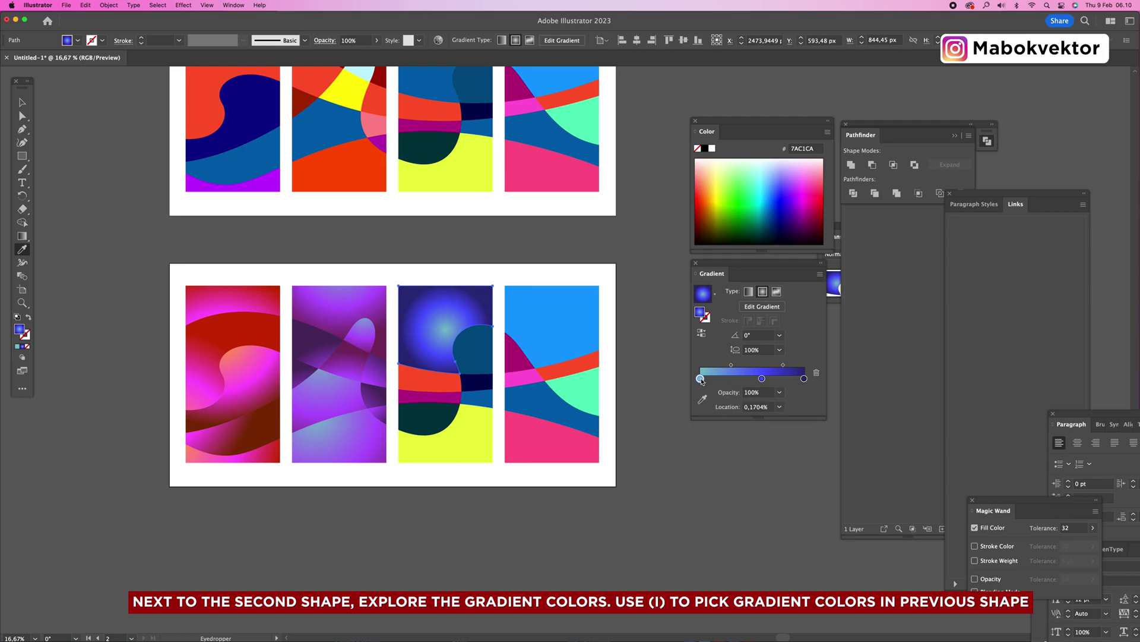
{"action": "double_click", "coordinate": [701, 378]}
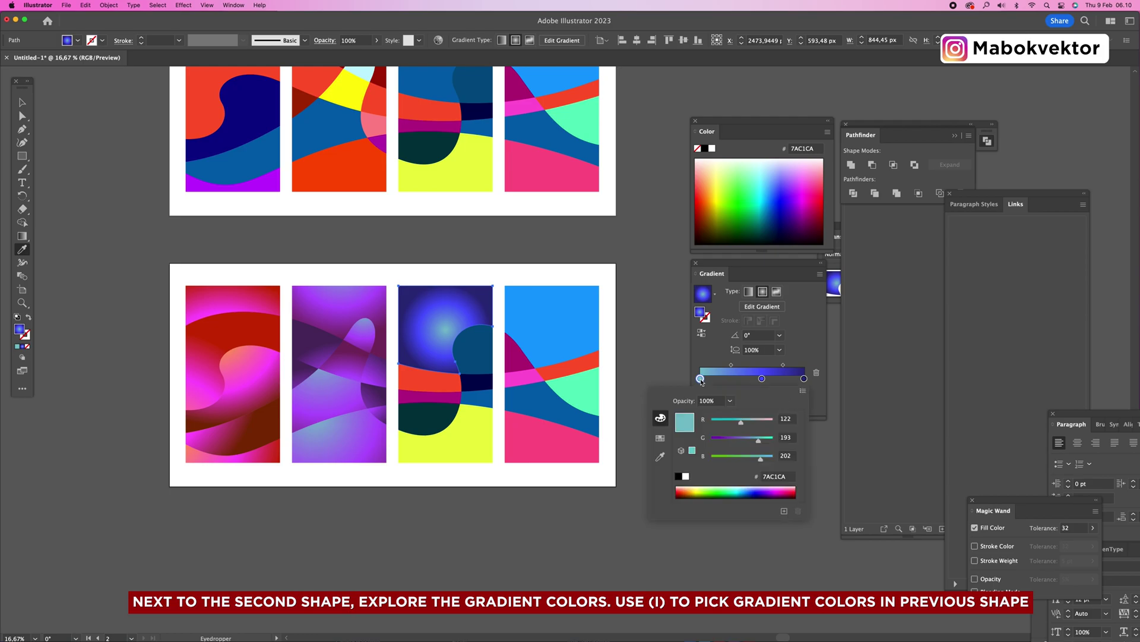
{"action": "left_click", "coordinate": [724, 423]}
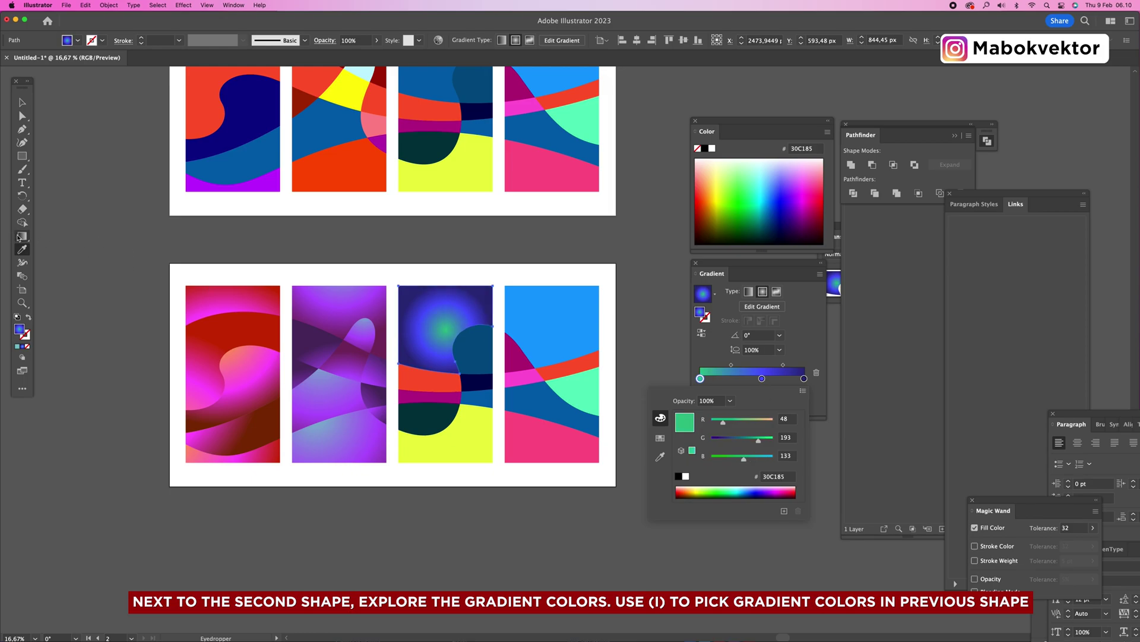
- Redraw the third panel's upper radial gradient from above the panel down to the piece's lower edge
{"action": "left_click", "coordinate": [19, 237]}
{"action": "left_click_drag", "start_coordinate": [394, 385], "coordinate": [436, 360]}
{"action": "left_click_drag", "start_coordinate": [420, 254], "coordinate": [435, 366]}
- Copy the upper piece's gradient onto the third panel's rounded dark blue piece and redraw it downward from just above the curve
{"action": "key", "text": "a"}
{"action": "left_click", "coordinate": [470, 351]}
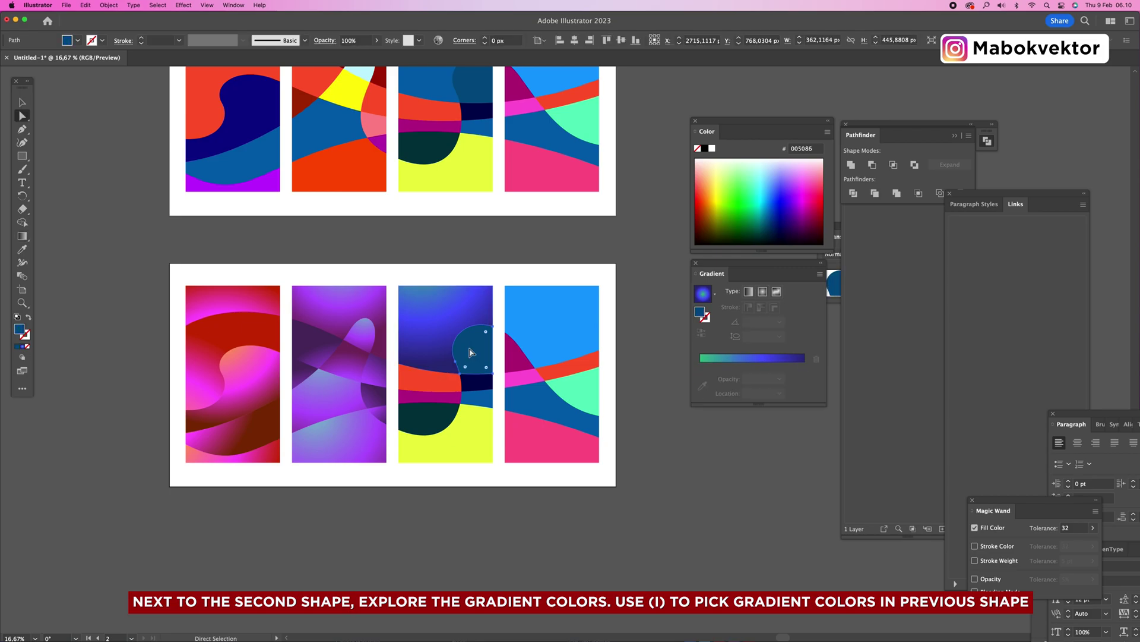
{"action": "key", "text": "i"}
{"action": "left_click", "coordinate": [430, 309]}
{"action": "left_click", "coordinate": [21, 239]}
{"action": "left_click_drag", "start_coordinate": [458, 310], "coordinate": [463, 393]}
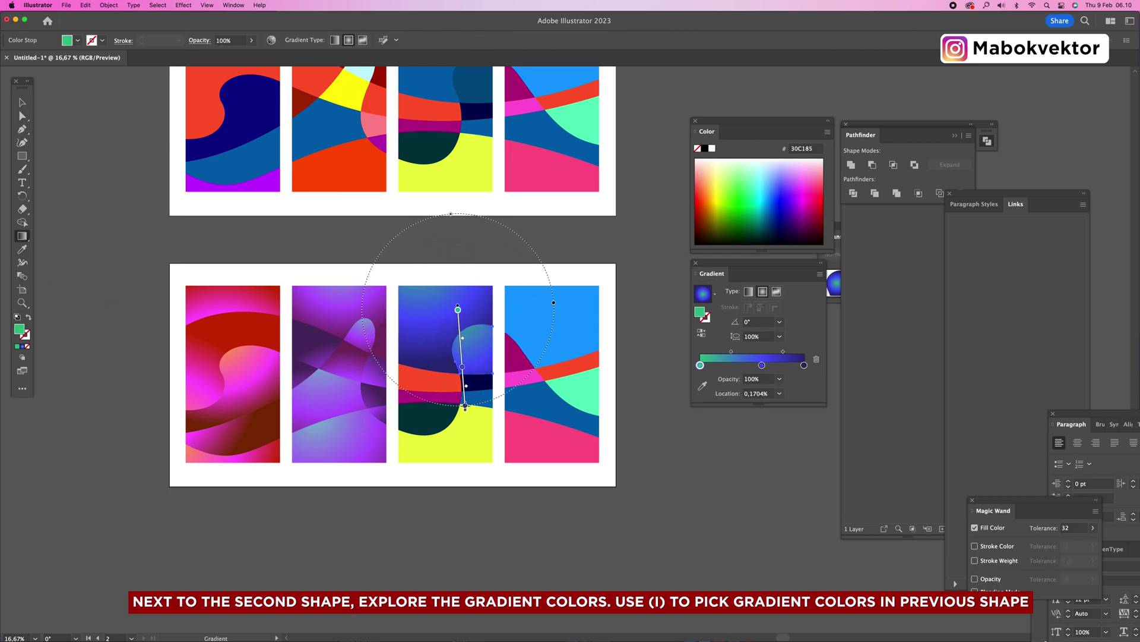
- Copy the upper piece's gradient onto the third panel's red band and redraw it downward from above the band
{"action": "key", "text": "a"}
{"action": "left_click", "coordinate": [457, 385]}
{"action": "key", "text": "i"}
{"action": "left_click", "coordinate": [441, 347]}
{"action": "key", "text": "g"}
{"action": "left_click_drag", "start_coordinate": [422, 324], "coordinate": [414, 390]}
- Give the third panel's small navy piece the upper piece's gradient, redrawn downward from above its level, with end stop 2C2A3A
{"action": "key", "text": "a"}
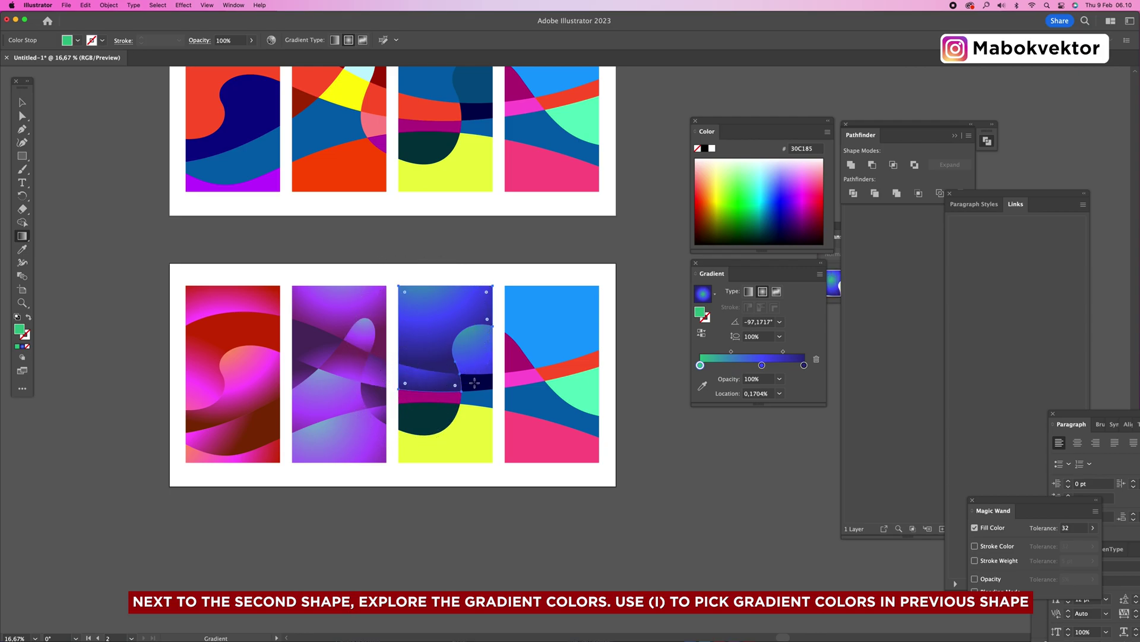
{"action": "left_click", "coordinate": [474, 383]}
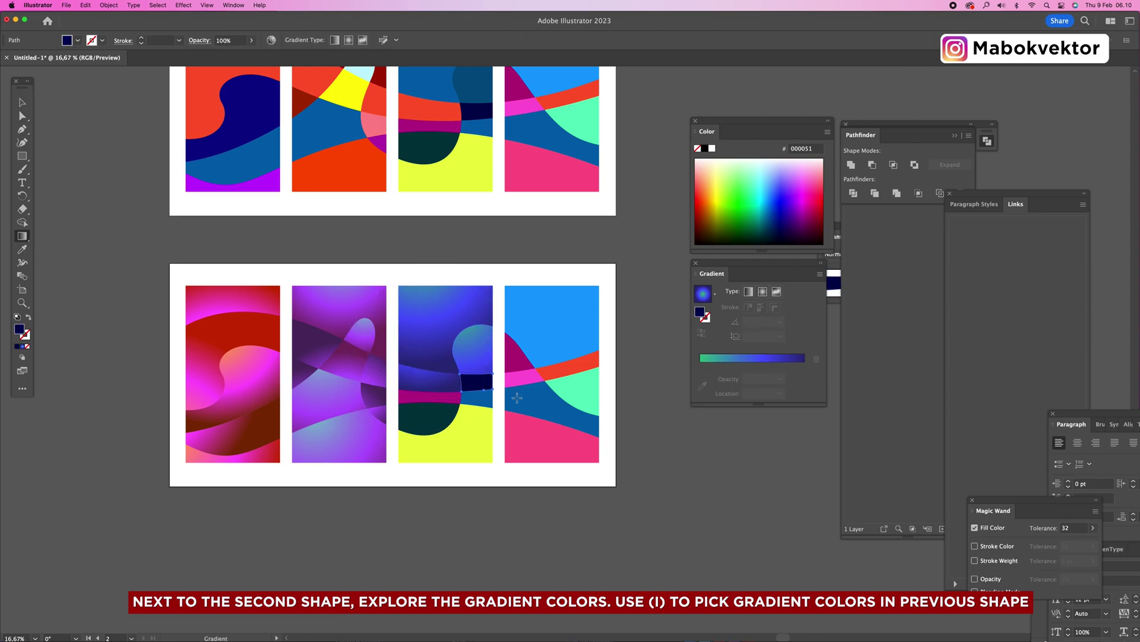
{"action": "key", "text": "i"}
{"action": "left_click", "coordinate": [434, 353]}
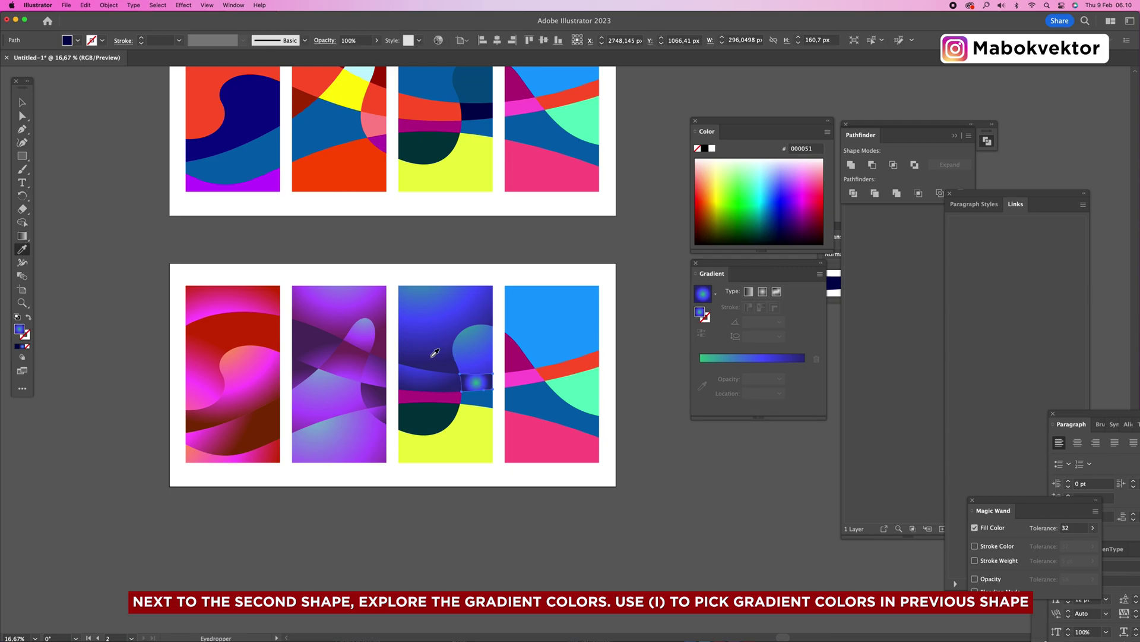
{"action": "left_click", "coordinate": [21, 236]}
{"action": "left_click_drag", "start_coordinate": [437, 355], "coordinate": [443, 408]}
{"action": "double_click", "coordinate": [804, 365]}
{"action": "left_click_drag", "start_coordinate": [730, 446], "coordinate": [726, 445]}
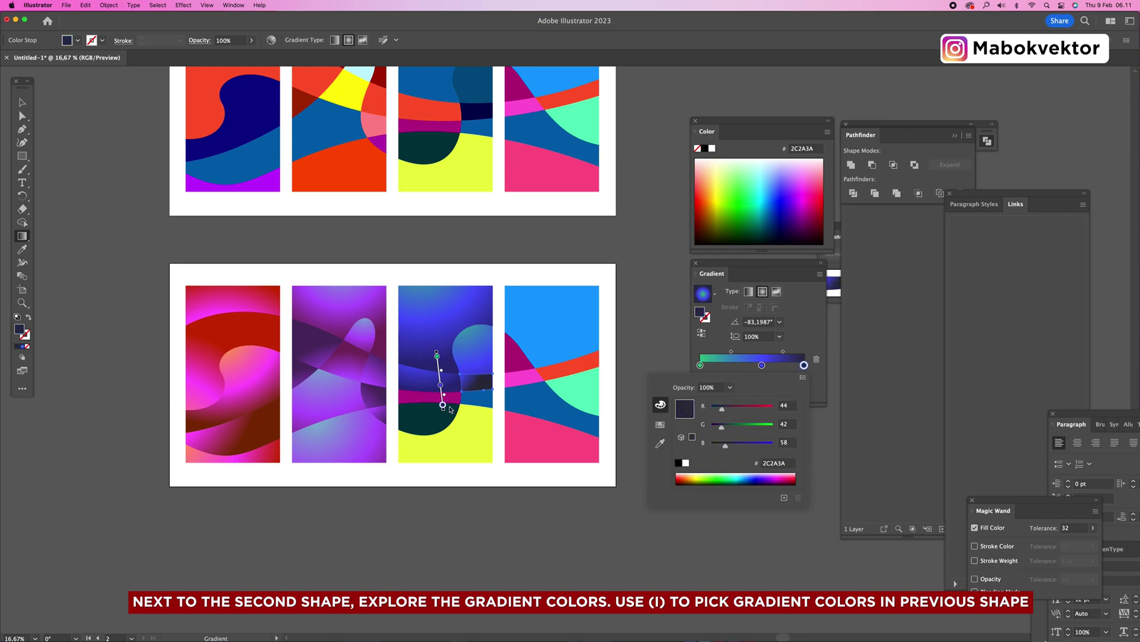
- Give the third panel's small blue piece beside the magenta band the navy piece's gradient, redrawn diagonally downward from above its level
{"action": "key", "text": "a"}
{"action": "left_click", "coordinate": [420, 394]}
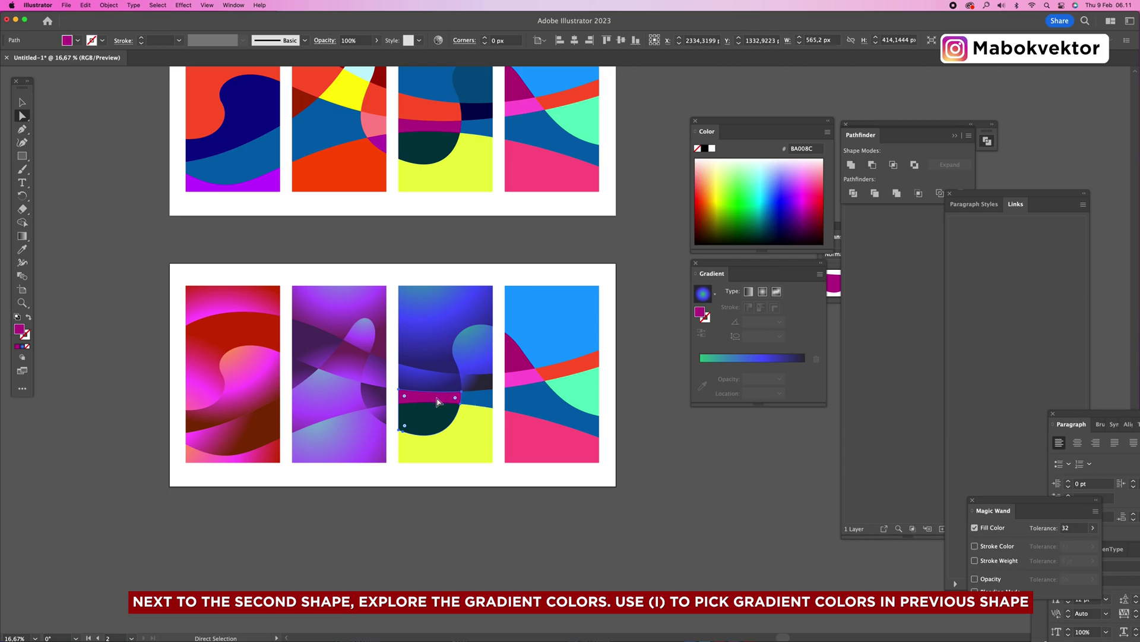
{"action": "left_click", "coordinate": [480, 402], "text": "shift"}
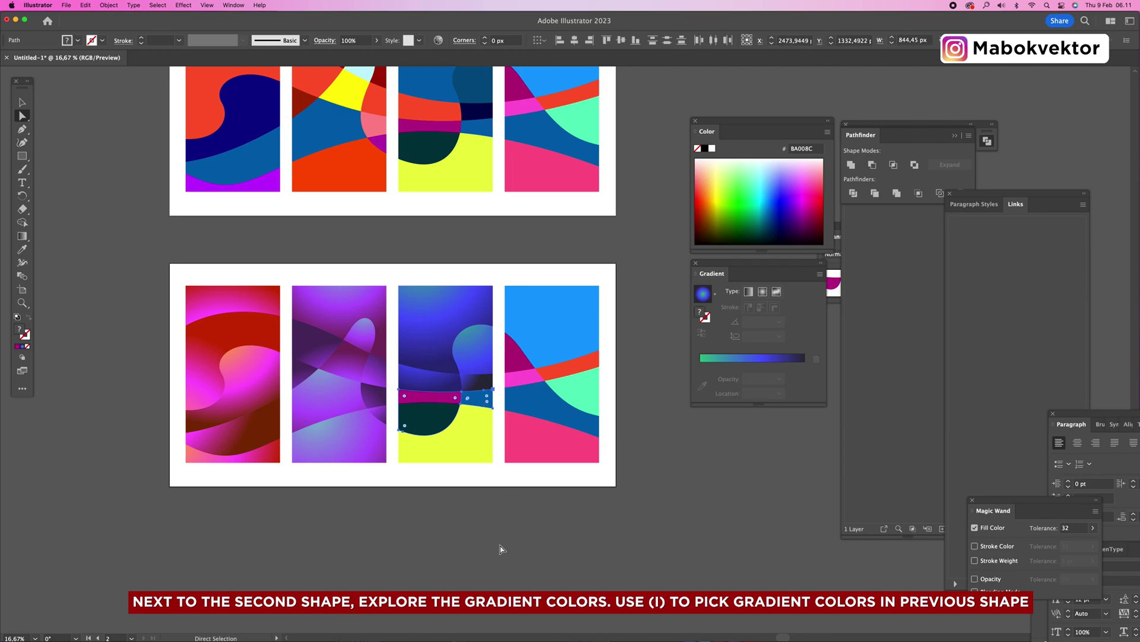
{"action": "left_click", "coordinate": [463, 516]}
{"action": "left_click", "coordinate": [481, 398]}
{"action": "key", "text": "i"}
{"action": "left_click", "coordinate": [478, 384]}
{"action": "left_click", "coordinate": [23, 236]}
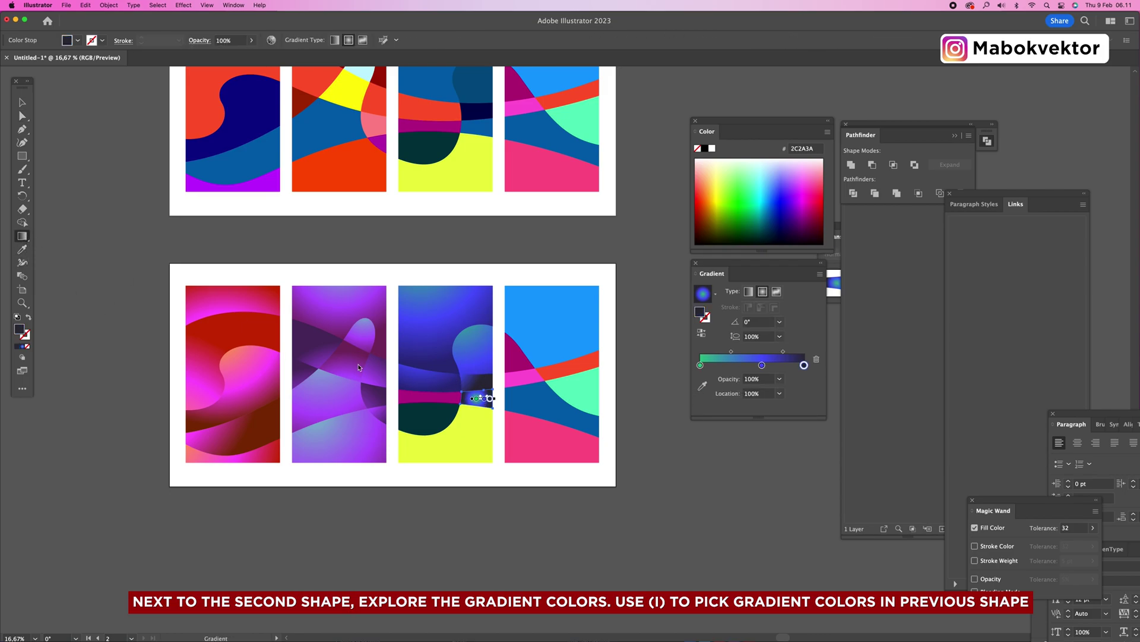
{"action": "left_click_drag", "start_coordinate": [448, 386], "coordinate": [455, 417]}
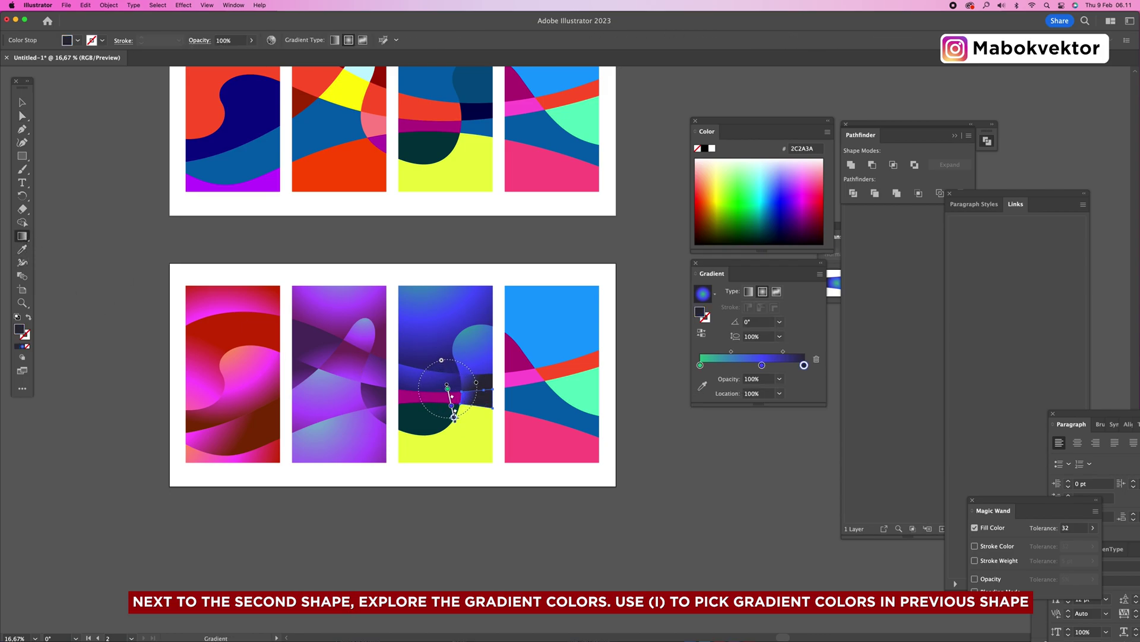
- Copy the recoloured band's gradient above onto the third panel's magenta band and redraw it downward from above the band
{"action": "key", "text": "a"}
{"action": "left_click", "coordinate": [417, 398]}
{"action": "key", "text": "i"}
{"action": "left_click", "coordinate": [449, 383]}
{"action": "left_click", "coordinate": [23, 236]}
{"action": "left_click_drag", "start_coordinate": [393, 387], "coordinate": [407, 426]}
{"action": "left_click_drag", "start_coordinate": [416, 361], "coordinate": [429, 405]}
- Copy the upper piece's gradient onto the third panel's dark green rounded piece and redraw it downward from just outside the panel
{"action": "key", "text": "i"}
{"action": "left_click", "coordinate": [434, 423]}
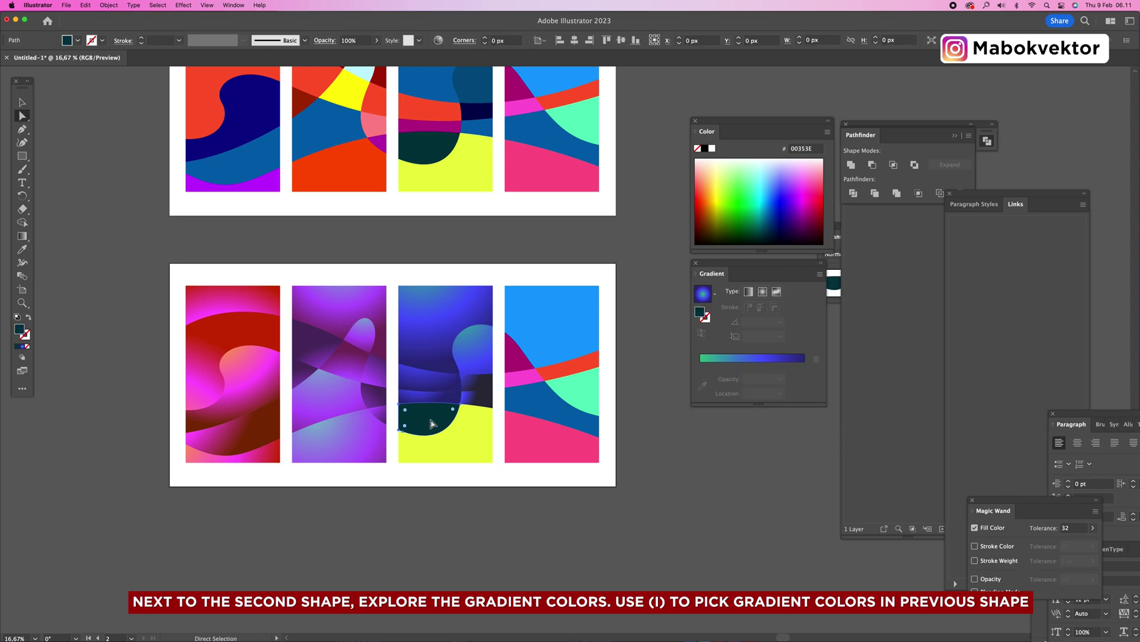
{"action": "left_click", "coordinate": [438, 352]}
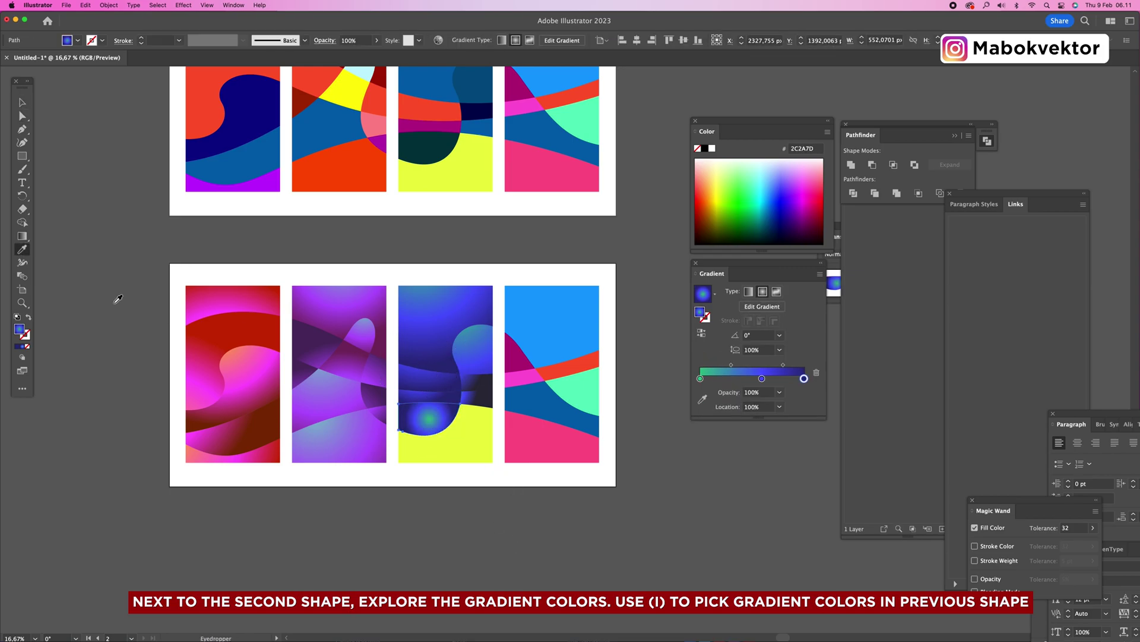
{"action": "left_click", "coordinate": [22, 236]}
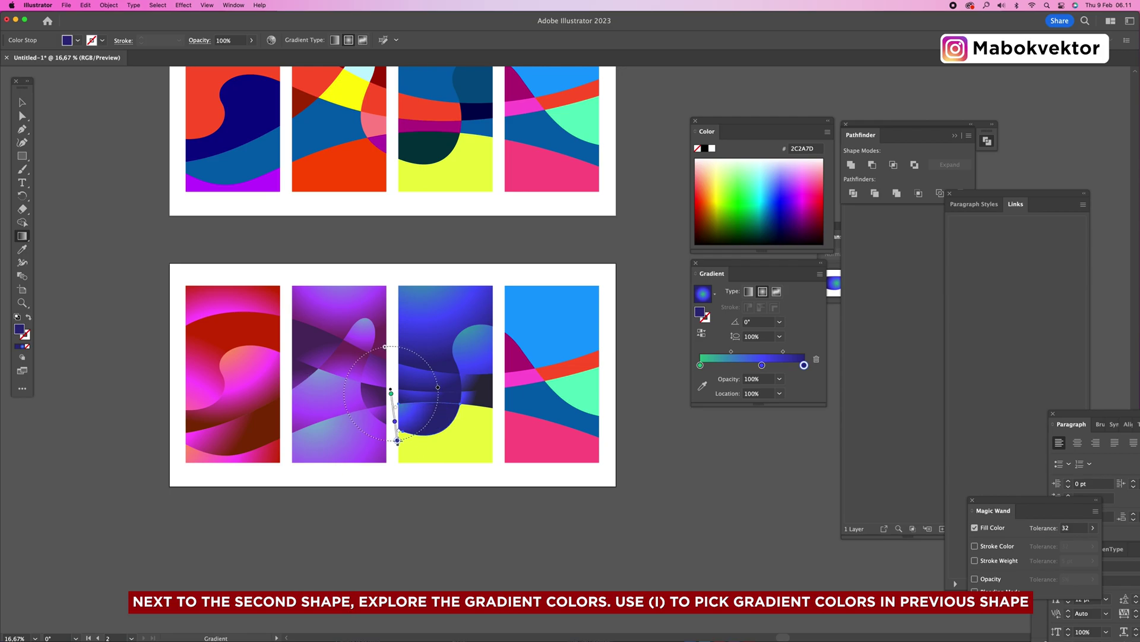
- Copy the adjacent rounded piece's gradient onto the third panel's yellow base and redraw it downward from above the base toward the panel's lower edge
{"action": "key", "text": "a"}
{"action": "left_click", "coordinate": [451, 457]}
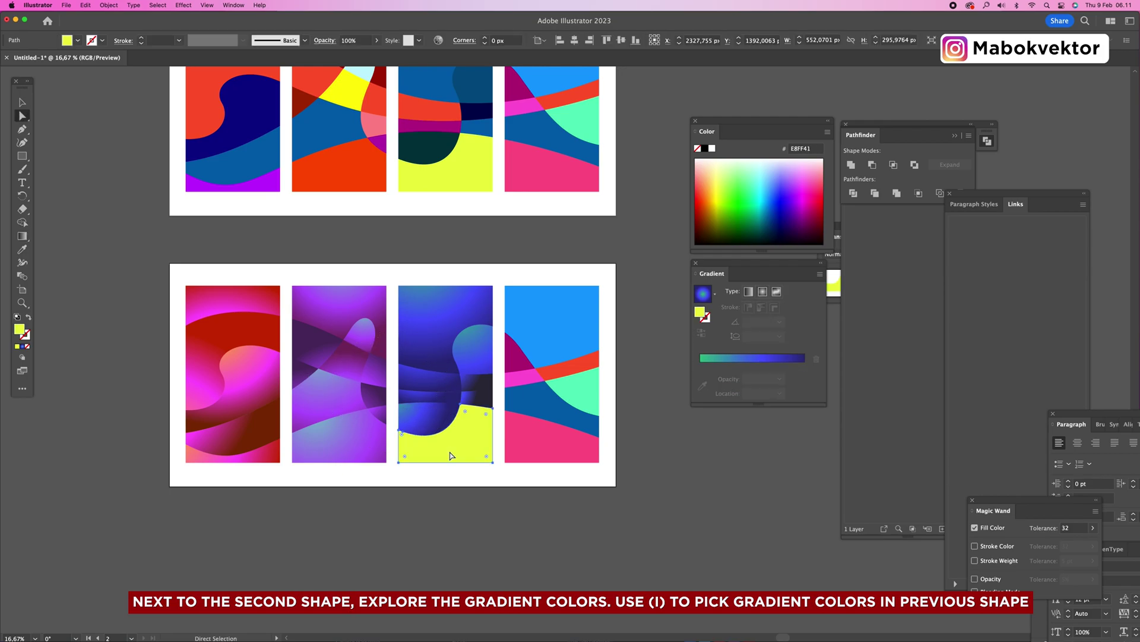
{"action": "key", "text": "i"}
{"action": "left_click", "coordinate": [419, 417]}
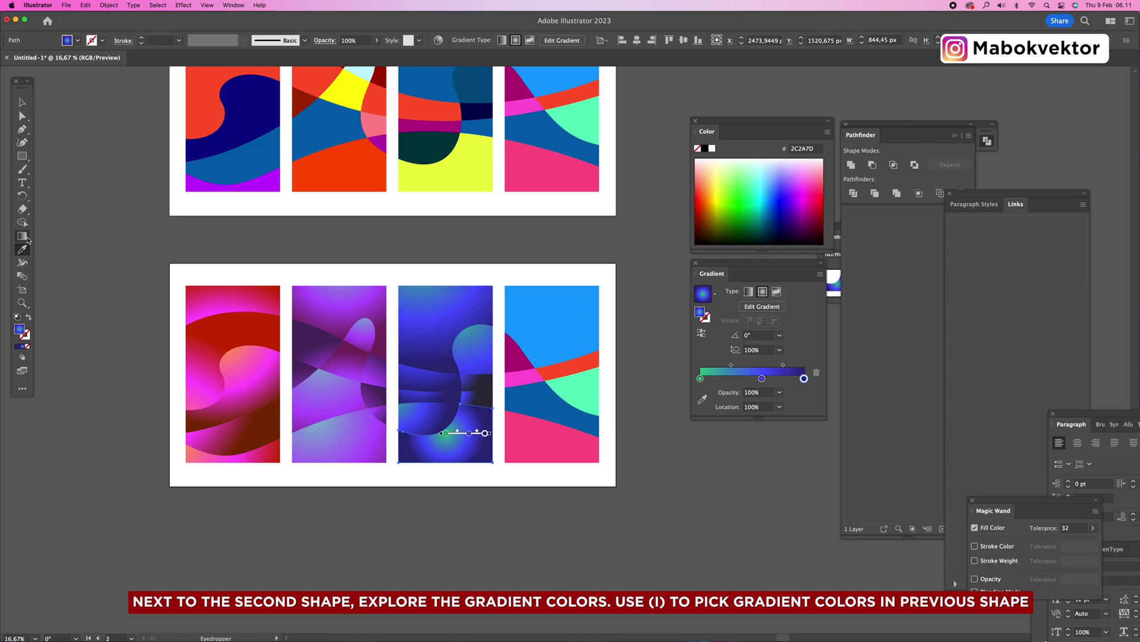
{"action": "left_click", "coordinate": [22, 236]}
{"action": "left_click_drag", "start_coordinate": [428, 433], "coordinate": [466, 505]}
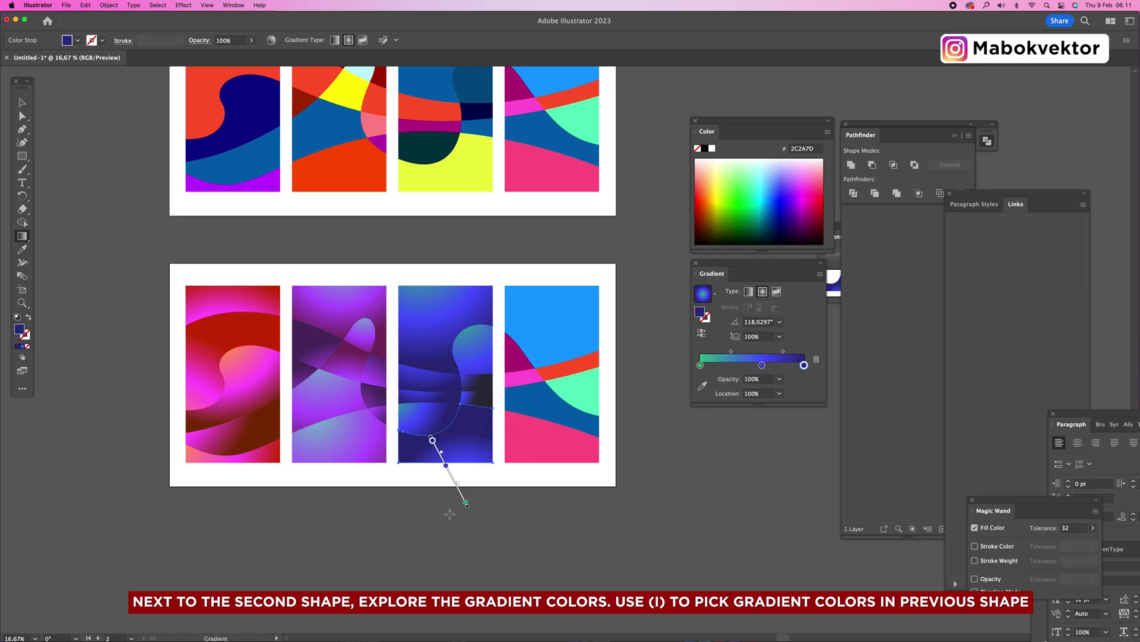
{"action": "key", "text": "v"}
{"action": "key", "text": "a"}
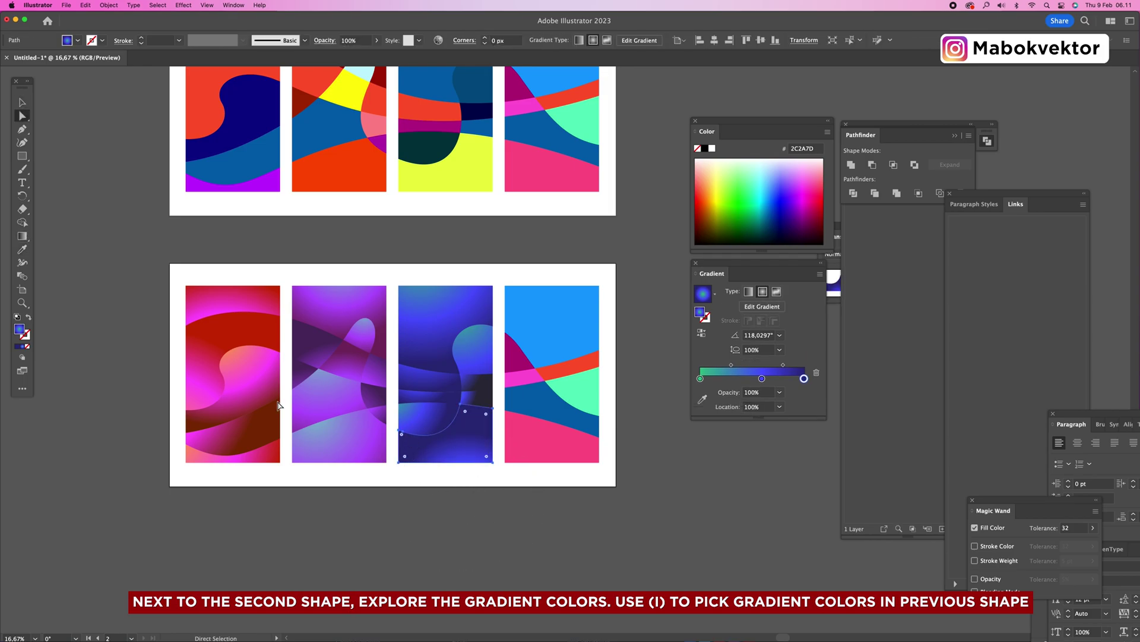
{"action": "left_click", "coordinate": [24, 236]}
{"action": "left_click_drag", "start_coordinate": [426, 411], "coordinate": [441, 466]}
{"action": "key", "text": "v"}
{"action": "left_click", "coordinate": [521, 535]}
- Copy the third panel's upper gradient onto the fourth panel's light blue upper piece
{"action": "key", "text": "z"}
{"action": "left_click", "coordinate": [453, 360], "text": "alt"}
{"action": "left_click", "coordinate": [458, 362], "text": "alt"}
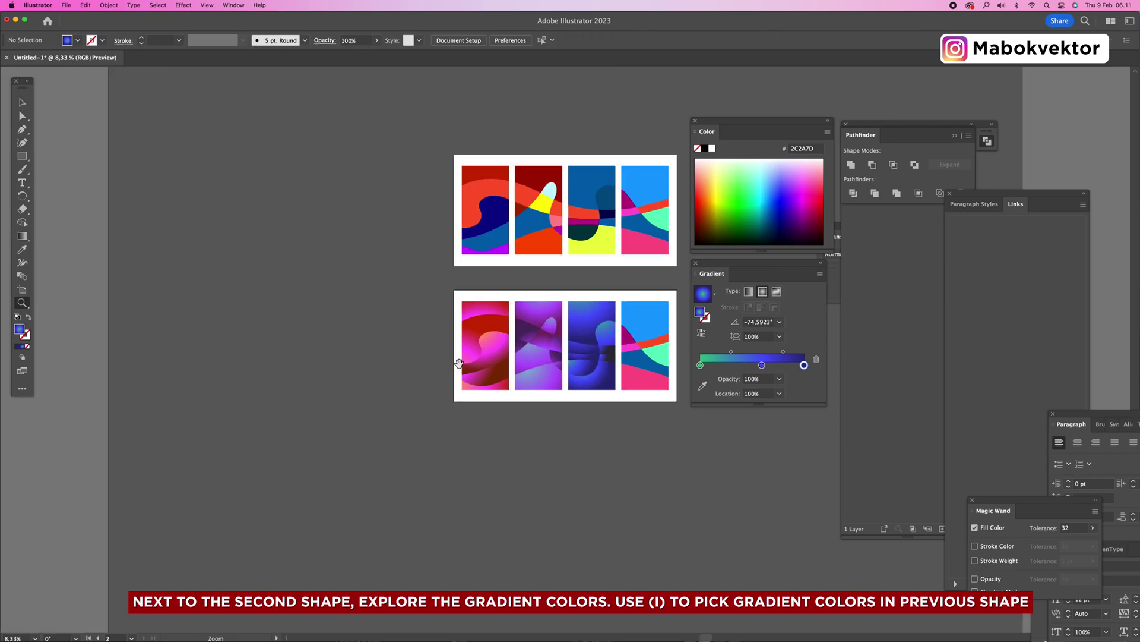
{"action": "left_click_drag", "start_coordinate": [609, 351], "coordinate": [400, 386]}
{"action": "left_click", "coordinate": [506, 370]}
{"action": "left_click", "coordinate": [605, 395]}
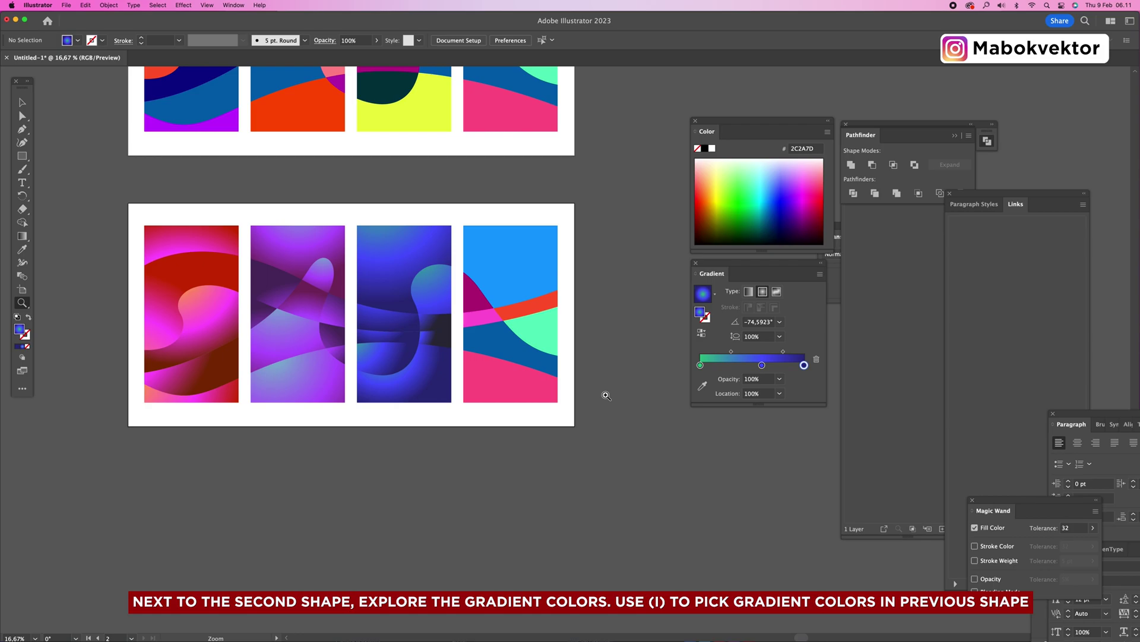
{"action": "left_click_drag", "start_coordinate": [584, 373], "coordinate": [641, 447]}
{"action": "left_click", "coordinate": [557, 363]}
{"action": "key", "text": "v"}
{"action": "left_click", "coordinate": [572, 326]}
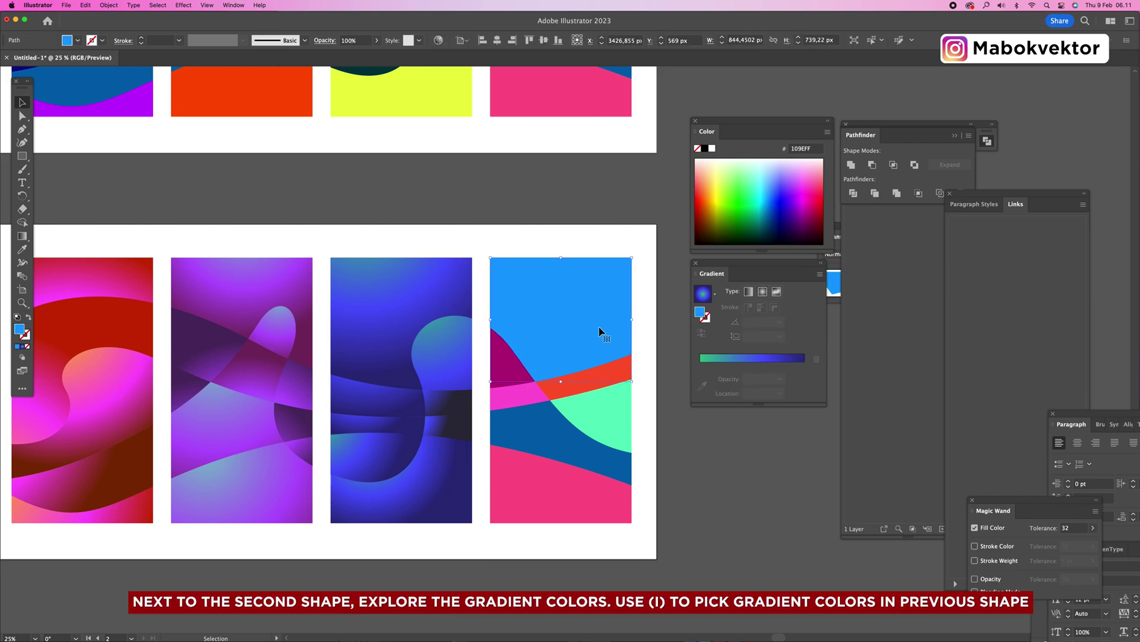
{"action": "key", "text": "i"}
{"action": "left_click", "coordinate": [413, 293]}
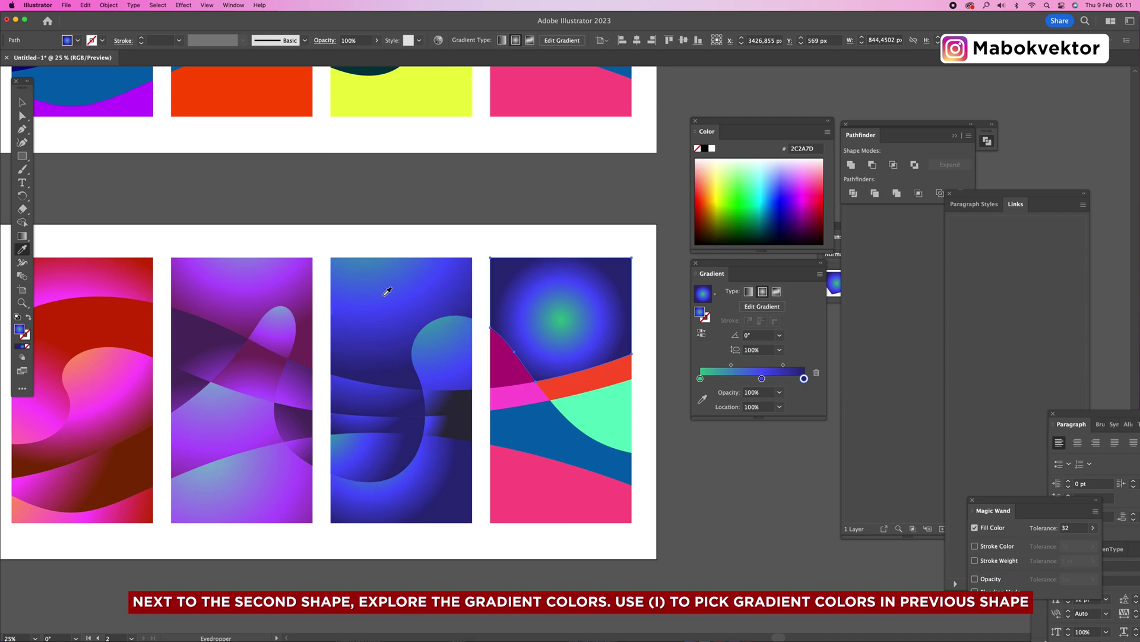
{"action": "scroll", "coordinate": [613, 383], "scroll_direction": "down", "scroll_amount": 2}
{"action": "scroll", "coordinate": [613, 384], "scroll_direction": "right", "scroll_amount": 2}
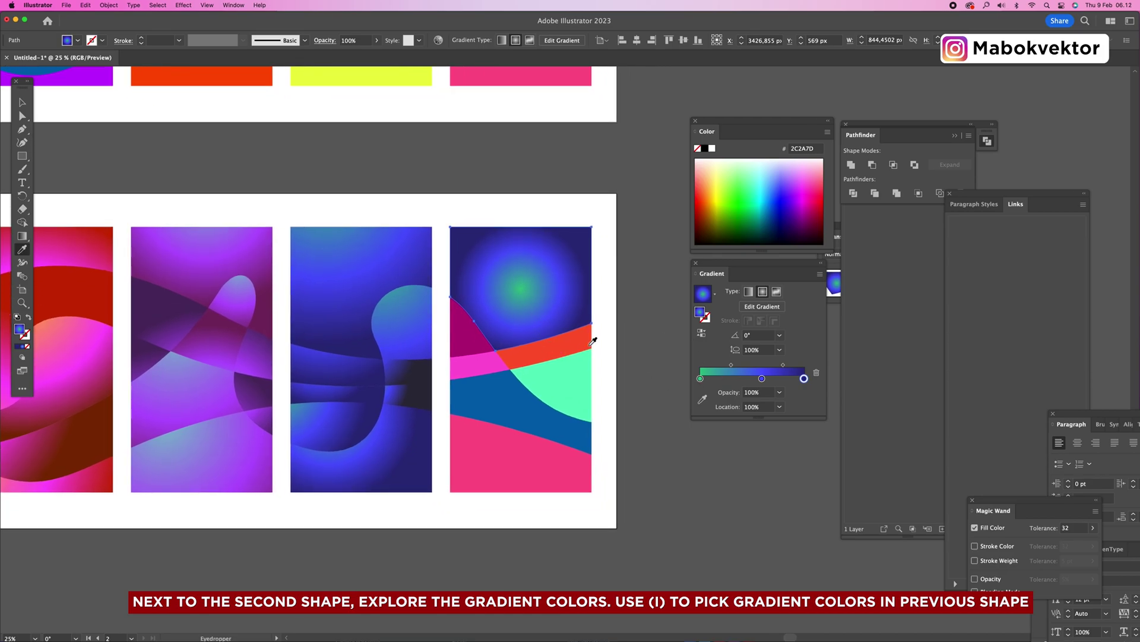
- Change the end stop of the fourth panel's upper gradient to dark green 004823
{"action": "double_click", "coordinate": [805, 379]}
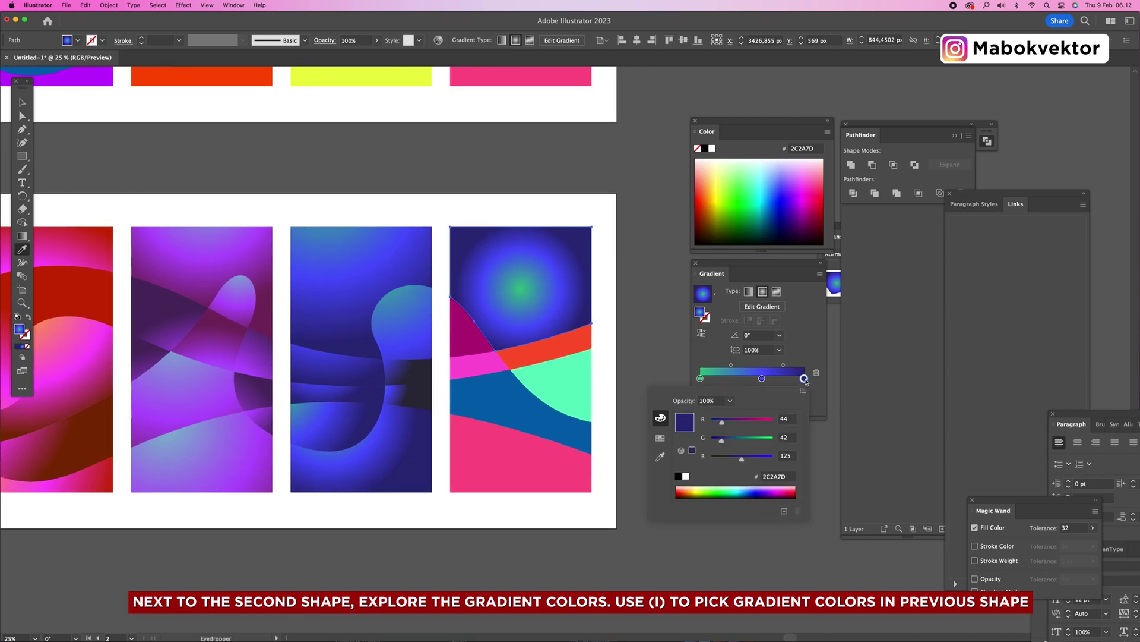
{"action": "left_click", "coordinate": [742, 439]}
{"action": "left_click_drag", "start_coordinate": [743, 459], "coordinate": [711, 460]}
{"action": "left_click", "coordinate": [722, 441]}
{"action": "left_click", "coordinate": [729, 441]}
{"action": "left_click", "coordinate": [720, 458]}
{"action": "left_click_drag", "start_coordinate": [722, 423], "coordinate": [706, 424]}
- Change the middle stop of the fourth panel's upper gradient from blue to a medium green
{"action": "left_click", "coordinate": [763, 380]}
{"action": "left_click", "coordinate": [762, 379]}
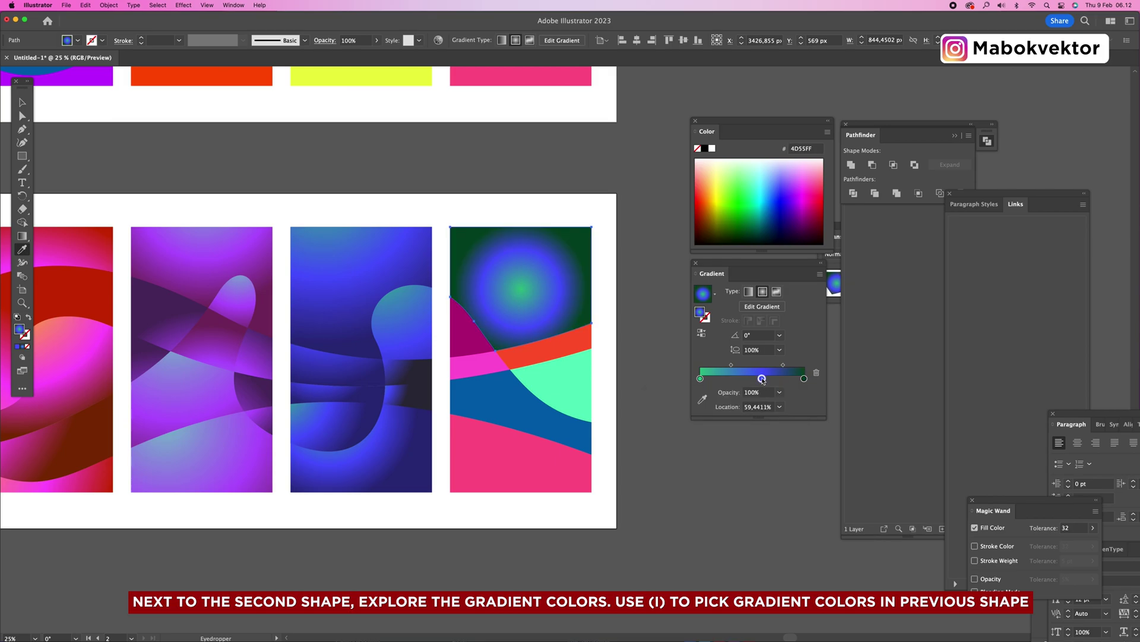
{"action": "double_click", "coordinate": [762, 379]}
{"action": "left_click", "coordinate": [756, 438]}
{"action": "left_click", "coordinate": [741, 457]}
{"action": "left_click", "coordinate": [725, 420]}
- Change the first stop of the fourth panel's upper gradient to yellow-green C5E958
{"action": "left_click", "coordinate": [701, 379]}
{"action": "double_click", "coordinate": [701, 380]}
{"action": "left_click", "coordinate": [746, 422]}
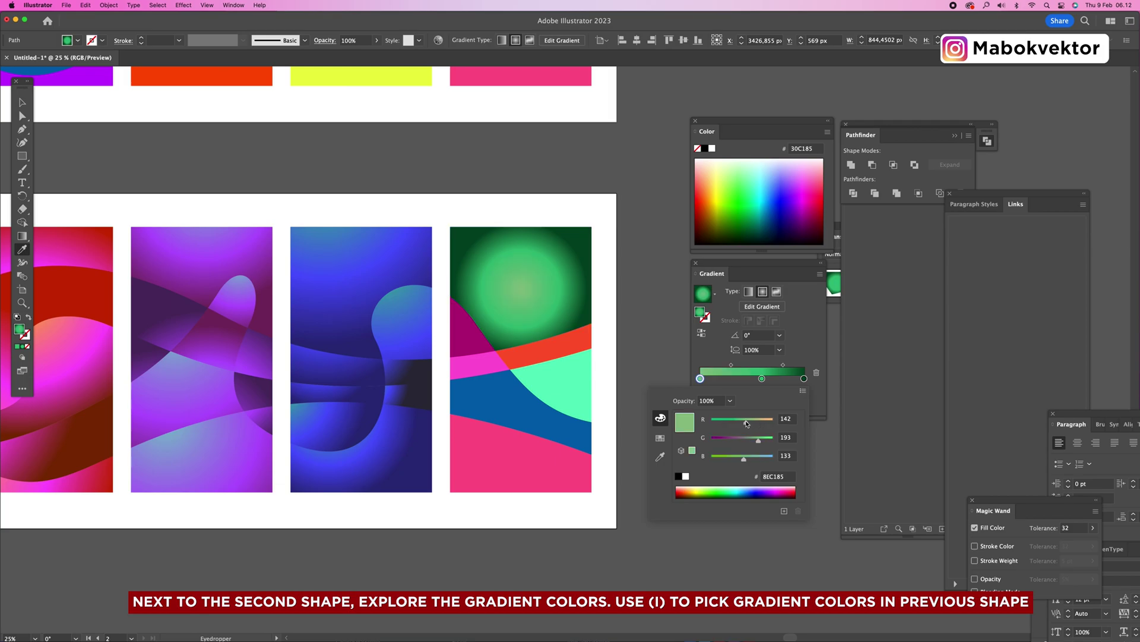
{"action": "left_click_drag", "start_coordinate": [763, 441], "coordinate": [768, 422]}
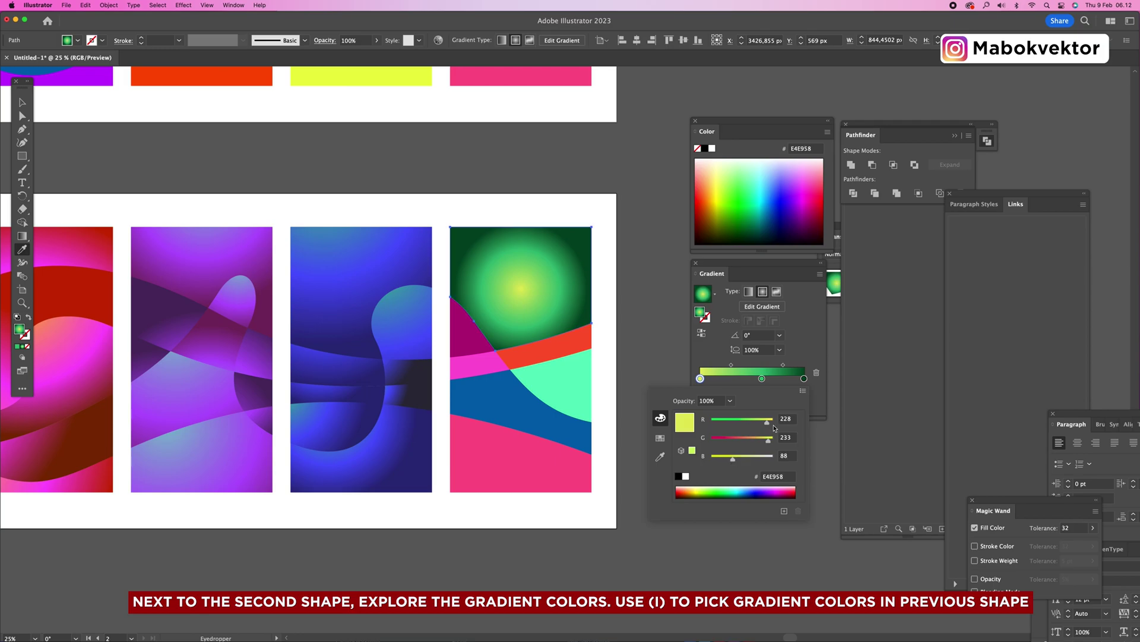
{"action": "left_click_drag", "start_coordinate": [765, 426], "coordinate": [765, 423]}
{"action": "left_click", "coordinate": [611, 321]}
- Redraw the fourth panel's upper radial gradient diagonally from just above its upper-right corner down toward the piece's lower edge
{"action": "key", "text": "v"}
{"action": "left_click", "coordinate": [643, 326]}
{"action": "key", "text": "z"}
{"action": "left_click", "coordinate": [604, 351], "text": "alt"}
{"action": "left_click_drag", "start_coordinate": [575, 341], "coordinate": [553, 386]}
{"action": "key", "text": "v"}
{"action": "left_click", "coordinate": [512, 359]}
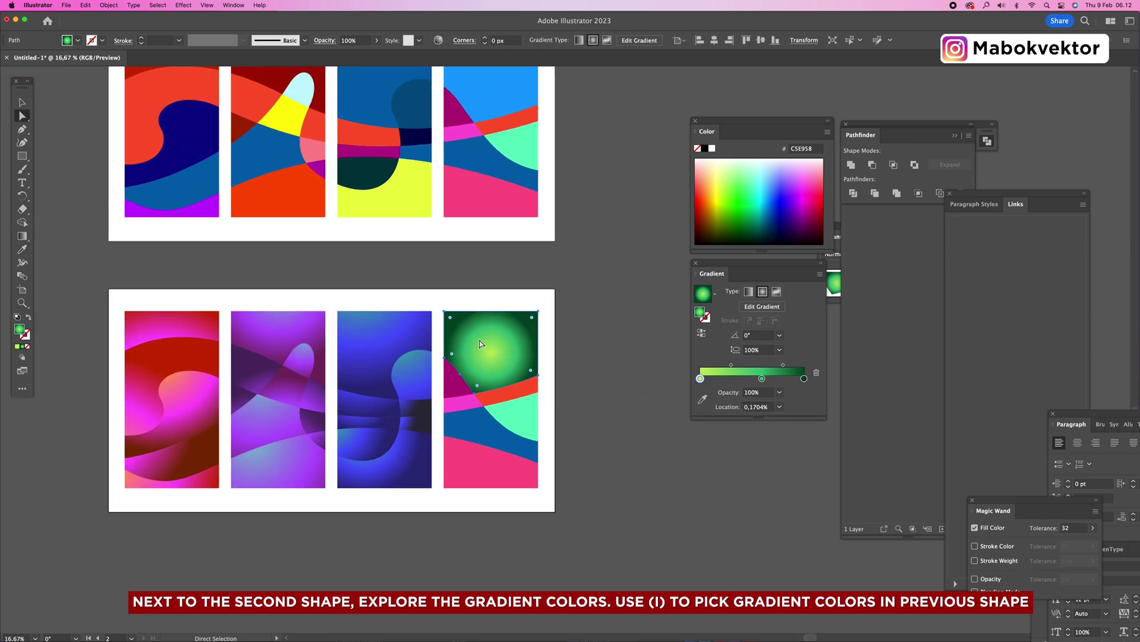
{"action": "left_click", "coordinate": [22, 235]}
{"action": "left_click_drag", "start_coordinate": [443, 295], "coordinate": [470, 366]}
{"action": "left_click_drag", "start_coordinate": [542, 289], "coordinate": [490, 383]}
- Copy the upper piece's gradient onto the fourth panel's dark magenta piece and redraw it straight downward from above the piece
{"action": "key", "text": "a"}
{"action": "left_click", "coordinate": [458, 385]}
{"action": "key", "text": "i"}
{"action": "left_click", "coordinate": [482, 374]}
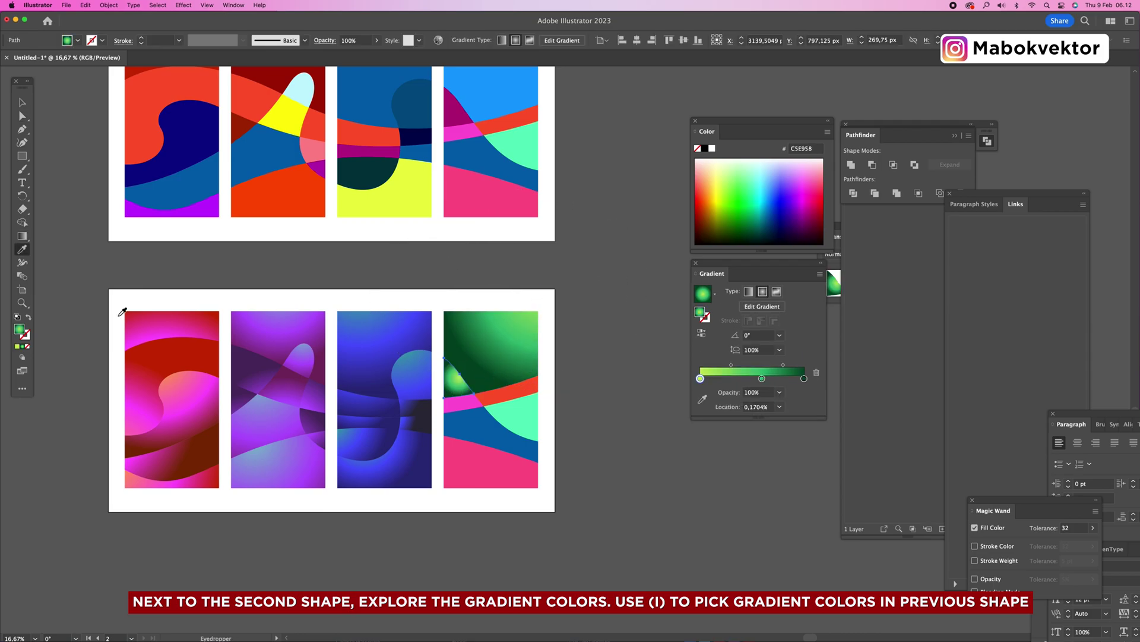
{"action": "left_click", "coordinate": [22, 237]}
{"action": "left_click_drag", "start_coordinate": [457, 336], "coordinate": [458, 390]}
- Copy the upper piece's gradient onto the fourth panel's orange-red band and redraw it downward from well above the band
{"action": "key", "text": "a"}
{"action": "left_click", "coordinate": [503, 394]}
{"action": "key", "text": "i"}
{"action": "left_click", "coordinate": [494, 354]}
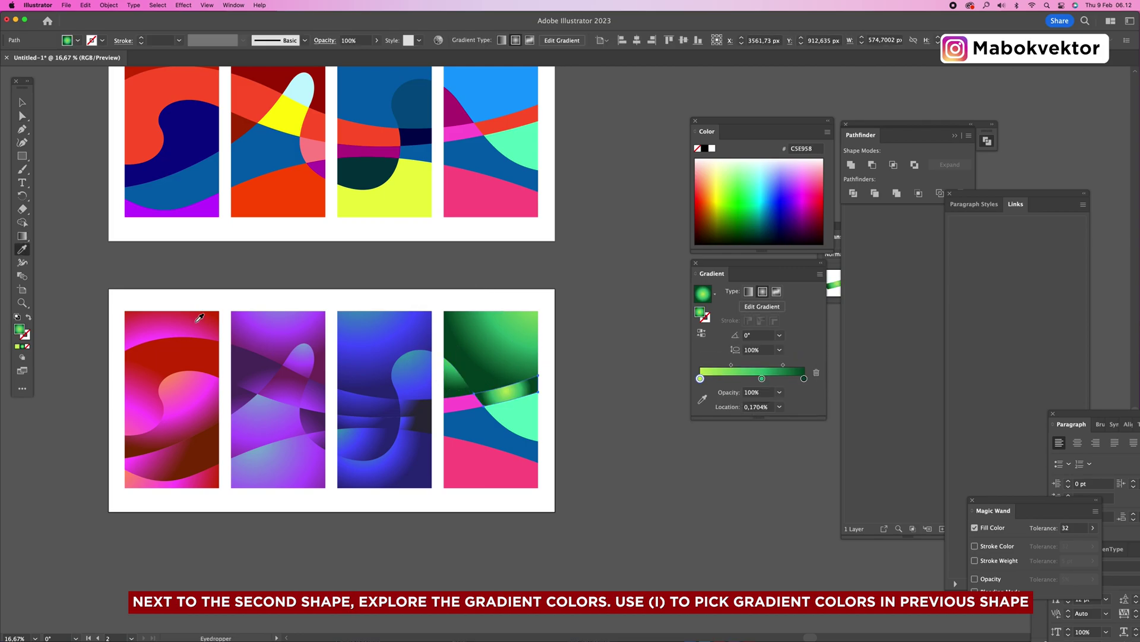
{"action": "left_click", "coordinate": [22, 236]}
{"action": "left_click_drag", "start_coordinate": [487, 331], "coordinate": [481, 405]}
- Copy the upper piece's gradient onto the fourth panel's small bright pink piece and redraw it downward from just above the piece
{"action": "key", "text": "a"}
{"action": "left_click", "coordinate": [459, 403]}
{"action": "key", "text": "i"}
{"action": "left_click", "coordinate": [475, 380]}
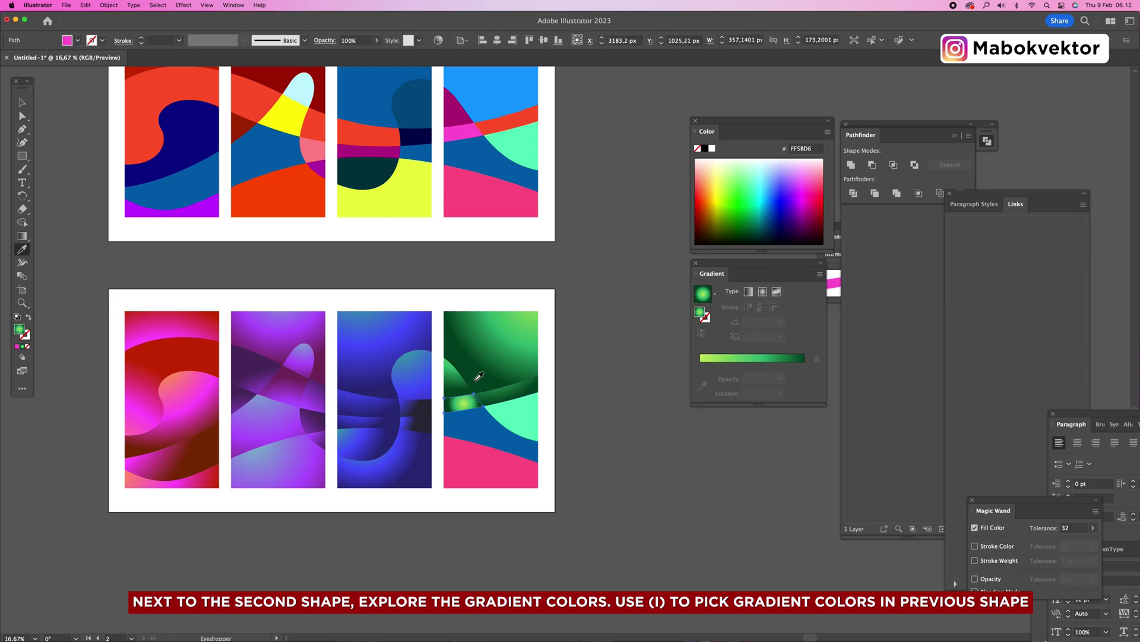
{"action": "left_click", "coordinate": [22, 236]}
{"action": "left_click_drag", "start_coordinate": [477, 377], "coordinate": [472, 411]}
- Copy the upper piece's gradient onto the fourth panel's mint piece and redraw it downward just outside the panel's right edge
{"action": "key", "text": "a"}
{"action": "left_click", "coordinate": [519, 419]}
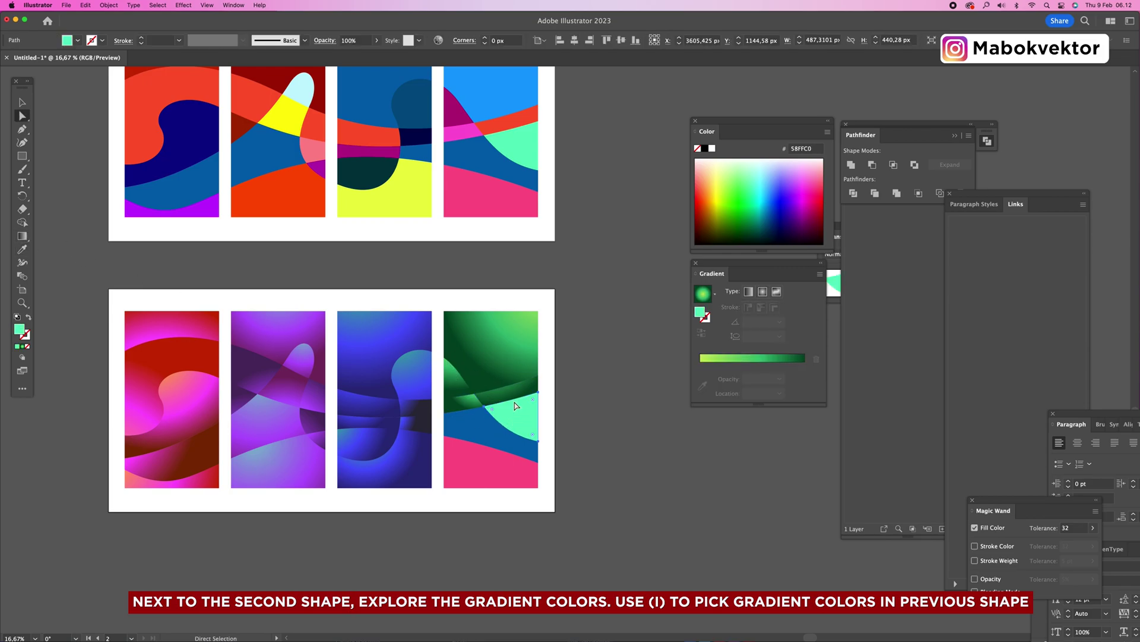
{"action": "key", "text": "i"}
{"action": "left_click", "coordinate": [499, 367]}
{"action": "left_click", "coordinate": [23, 236]}
{"action": "left_click_drag", "start_coordinate": [548, 346], "coordinate": [543, 426]}
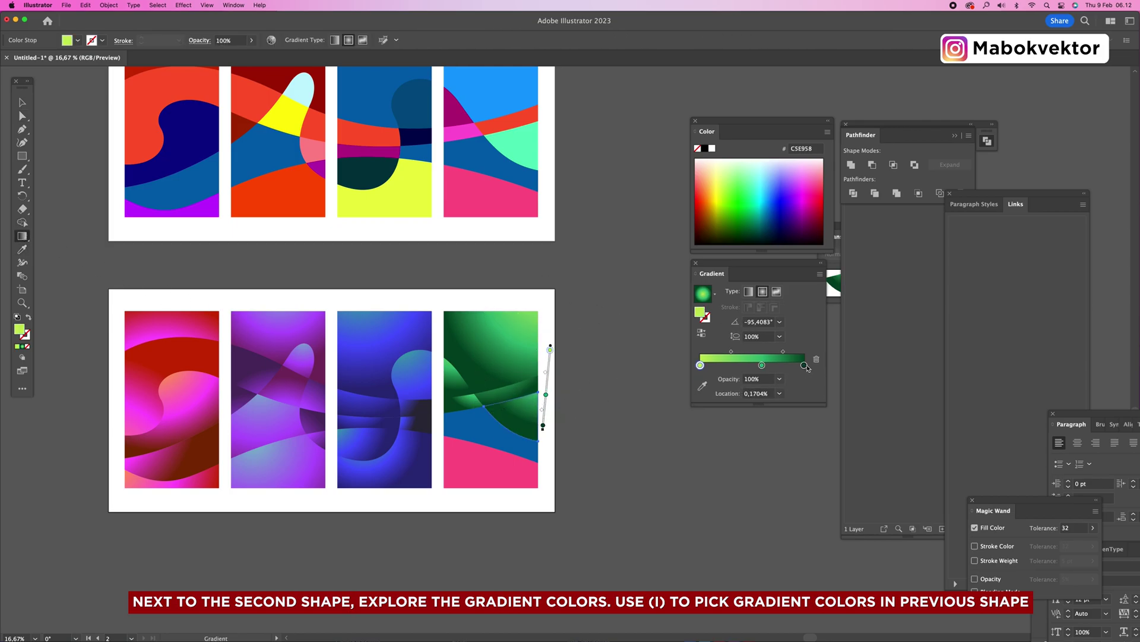
- Darken the end stop of the mint piece's new gradient to 002623
{"action": "double_click", "coordinate": [804, 364]}
{"action": "left_click_drag", "start_coordinate": [729, 426], "coordinate": [721, 426]}
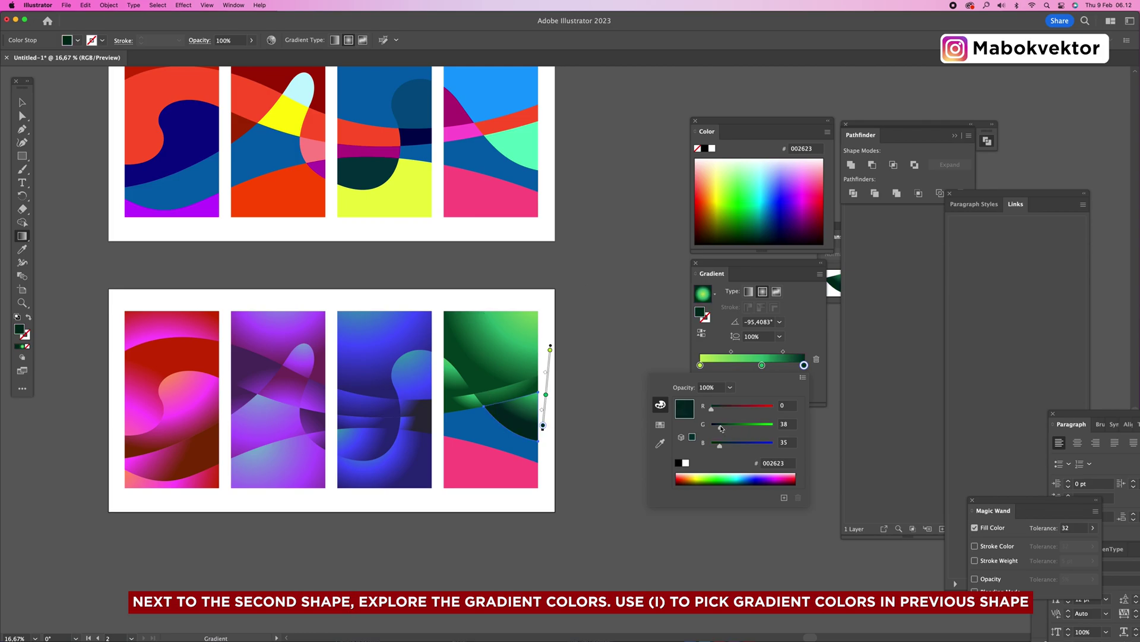
{"action": "left_click", "coordinate": [634, 388]}
{"action": "key", "text": "v"}
{"action": "left_click", "coordinate": [606, 371]}
- Copy the former mint piece's gradient onto the fourth panel's blue piece and redraw it straight down near the panel's right edge
{"action": "key", "text": "a"}
{"action": "left_click", "coordinate": [459, 429]}
{"action": "key", "text": "i"}
{"action": "left_click", "coordinate": [501, 416]}
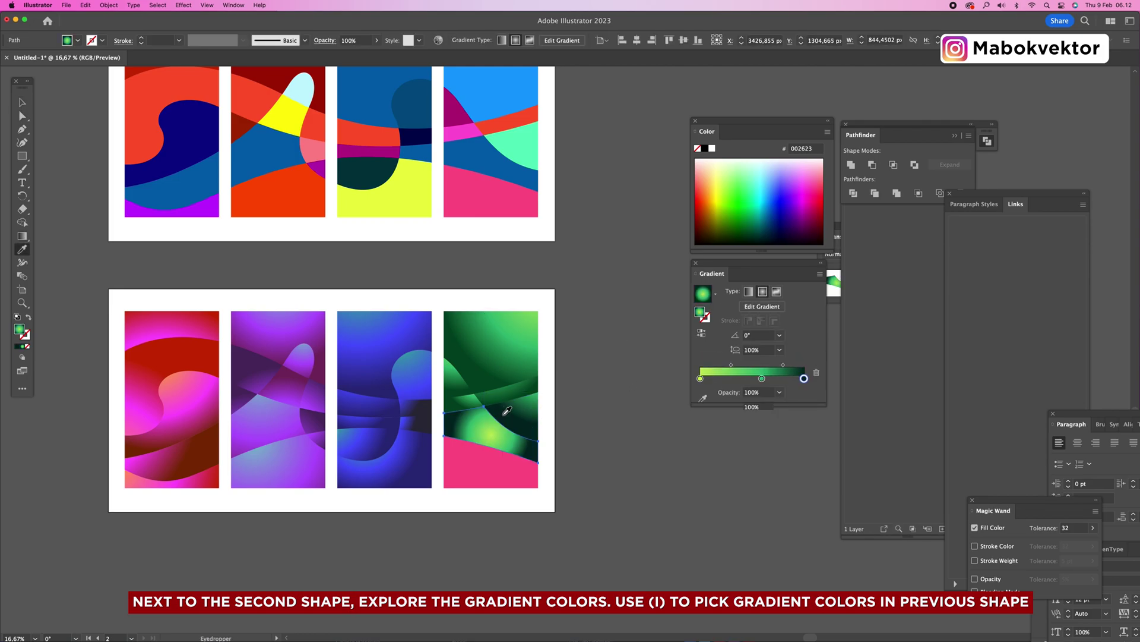
{"action": "left_click", "coordinate": [22, 236]}
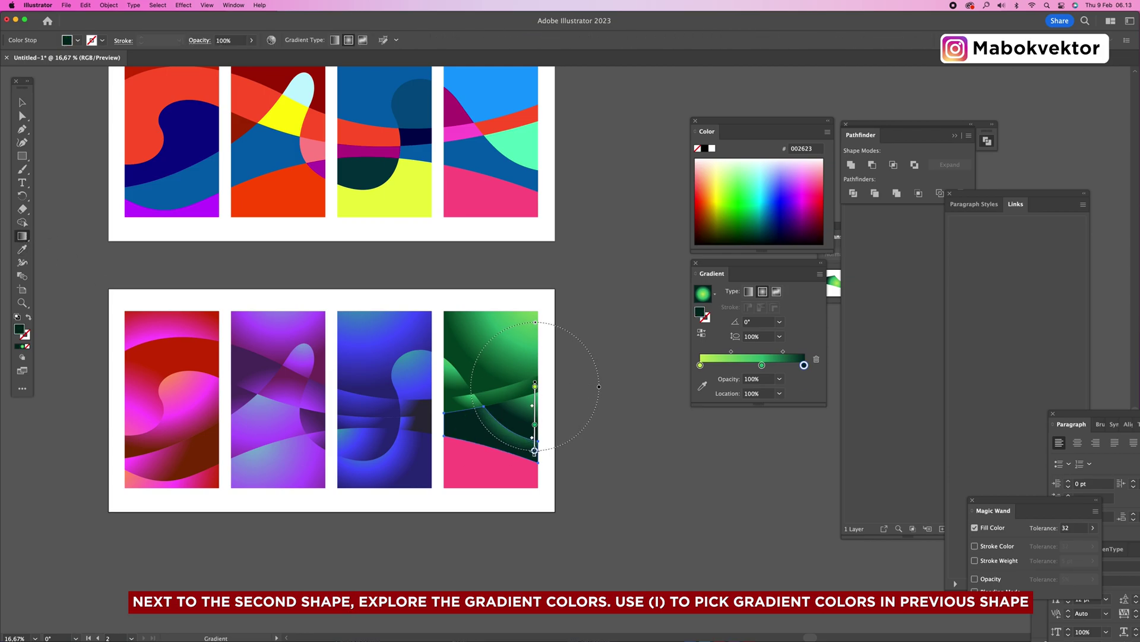
{"action": "left_click_drag", "start_coordinate": [535, 456], "coordinate": [534, 459]}
- Copy the upper piece's gradient onto the fourth panel's pink base and redraw it diagonally downward from above the base toward the panel's lower edge
{"action": "key", "text": "a"}
{"action": "left_click", "coordinate": [502, 475]}
{"action": "key", "text": "i"}
{"action": "left_click", "coordinate": [490, 371]}
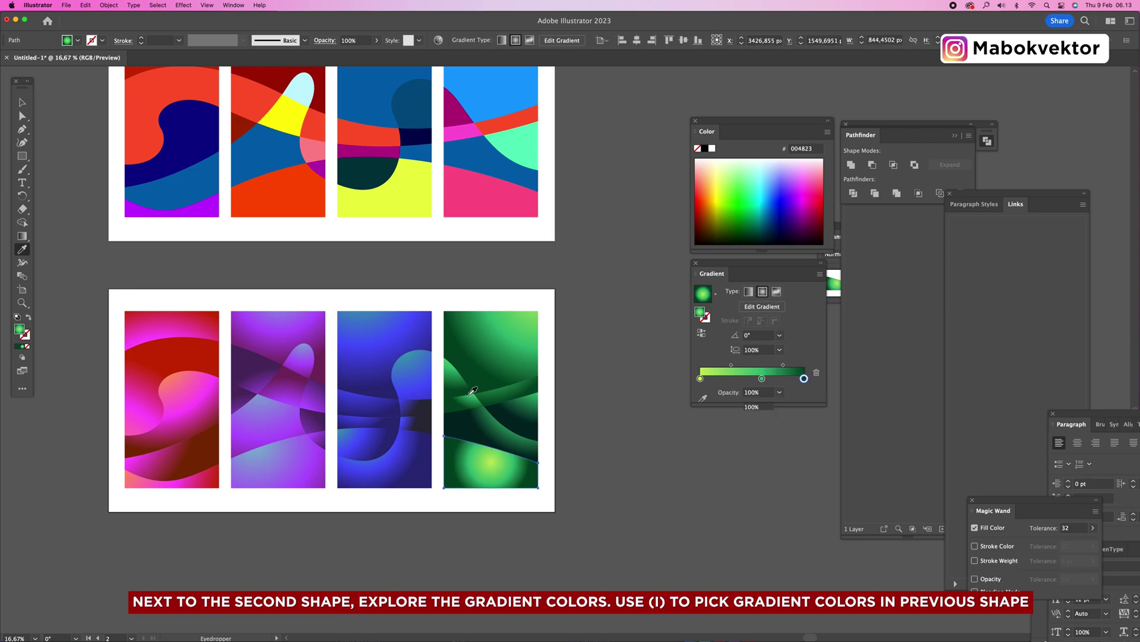
{"action": "left_click", "coordinate": [21, 237]}
{"action": "left_click_drag", "start_coordinate": [384, 457], "coordinate": [415, 488]}
{"action": "left_click_drag", "start_coordinate": [487, 544], "coordinate": [432, 475]}
{"action": "left_click_drag", "start_coordinate": [430, 404], "coordinate": [458, 485]}
{"action": "key", "text": "v"}
{"action": "left_click", "coordinate": [596, 442]}
- Examine the flat-colour and gradient artboards together to compare the four panels
{"action": "key", "text": "z"}
{"action": "left_click", "coordinate": [537, 392], "text": "alt"}
{"action": "left_click", "coordinate": [537, 392], "text": "alt"}
{"action": "left_click_drag", "start_coordinate": [508, 404], "coordinate": [420, 459]}
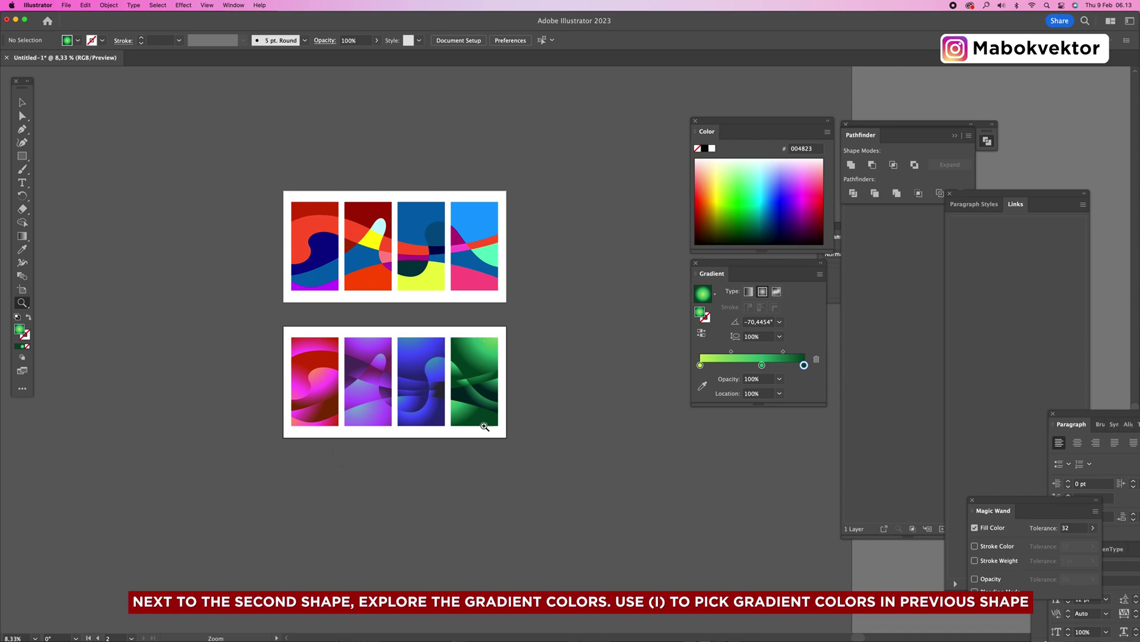
{"action": "left_click", "coordinate": [454, 369]}
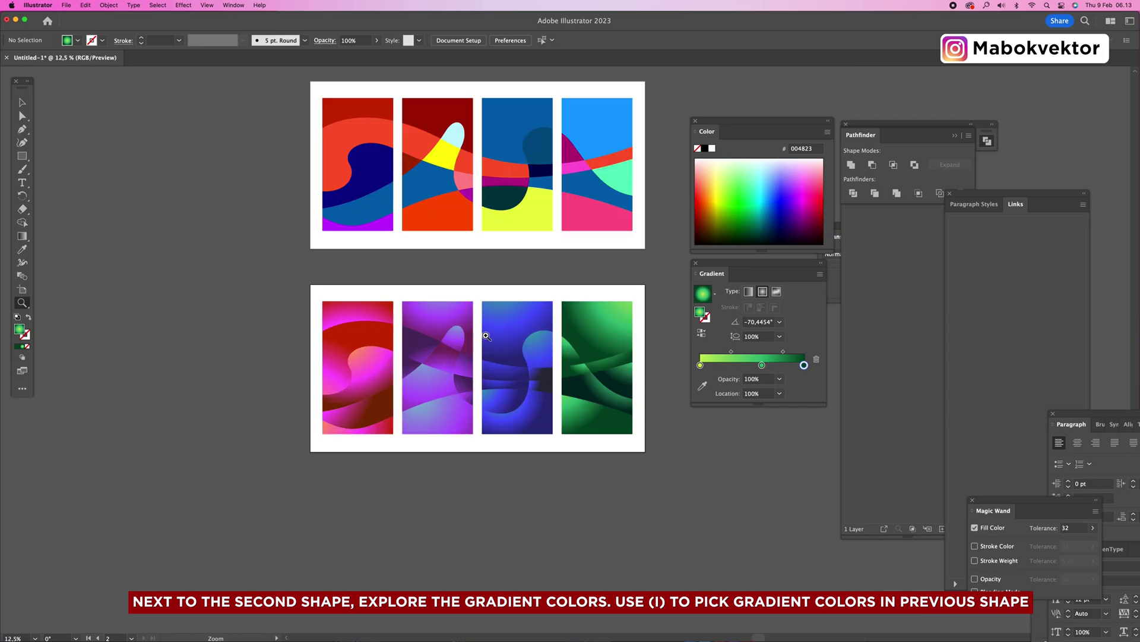
{"action": "left_click_drag", "start_coordinate": [509, 245], "coordinate": [446, 382]}
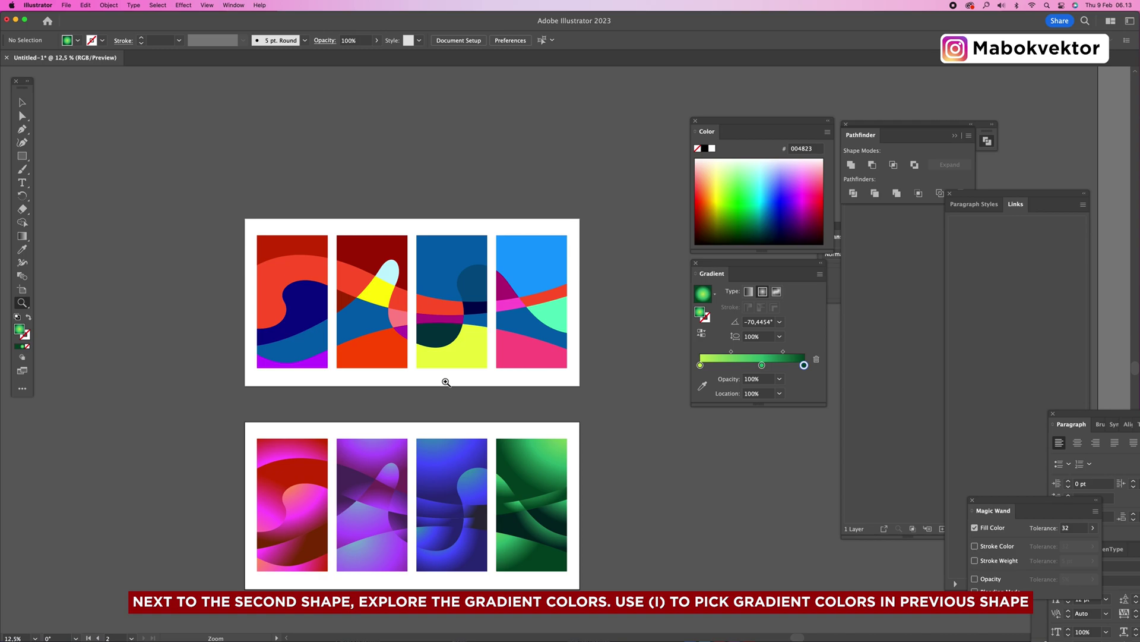
{"action": "left_click_drag", "start_coordinate": [445, 381], "coordinate": [446, 378]}
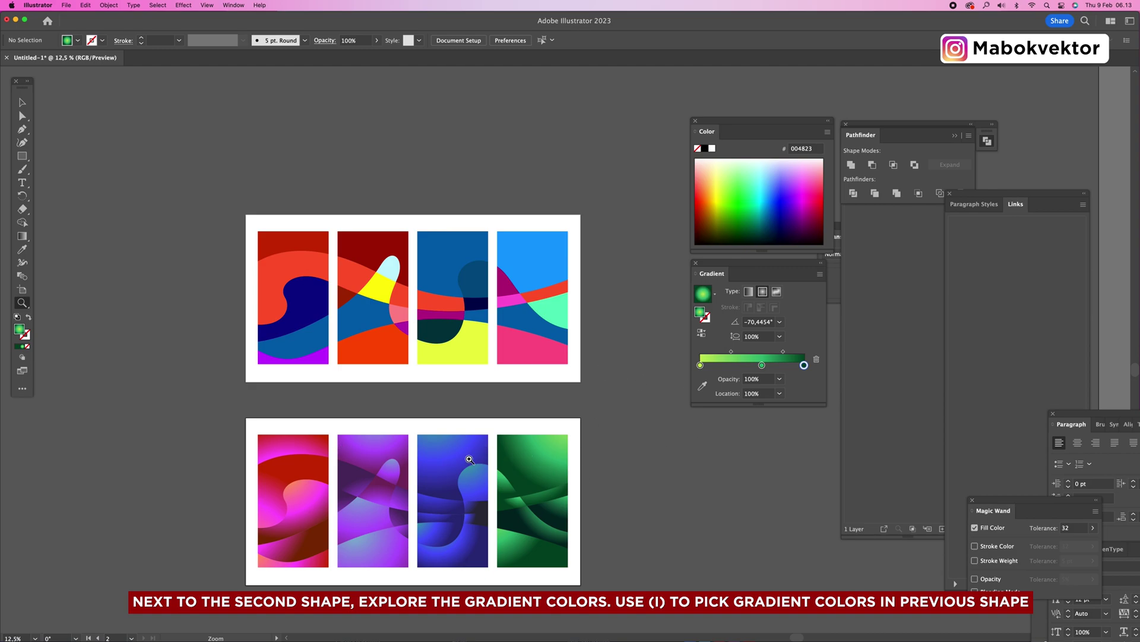
{"action": "scroll", "coordinate": [469, 459], "scroll_direction": "down", "scroll_amount": 2}
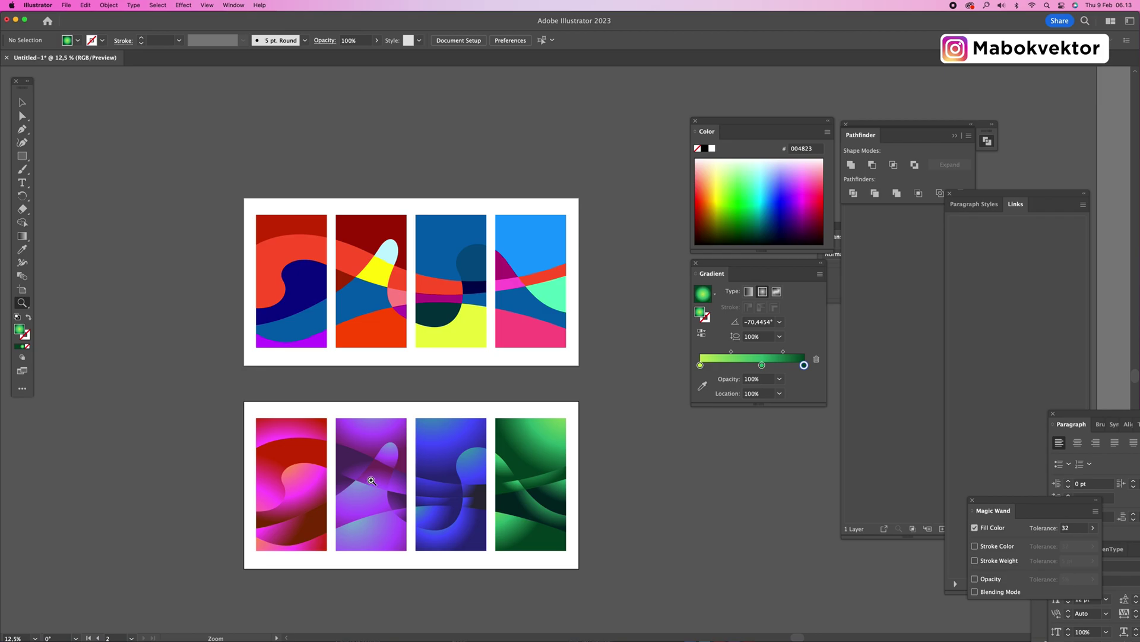
- Rotate all the pieces on the flat-colour artboard together by 180 degrees, keeping them in place on the artboard
{"action": "key", "text": "v"}
{"action": "left_click_drag", "start_coordinate": [597, 206], "coordinate": [202, 352]}
{"action": "key", "text": "e"}
{"action": "left_click_drag", "start_coordinate": [650, 252], "coordinate": [303, 294]}
{"action": "key", "text": "v"}
{"action": "left_click", "coordinate": [395, 161]}
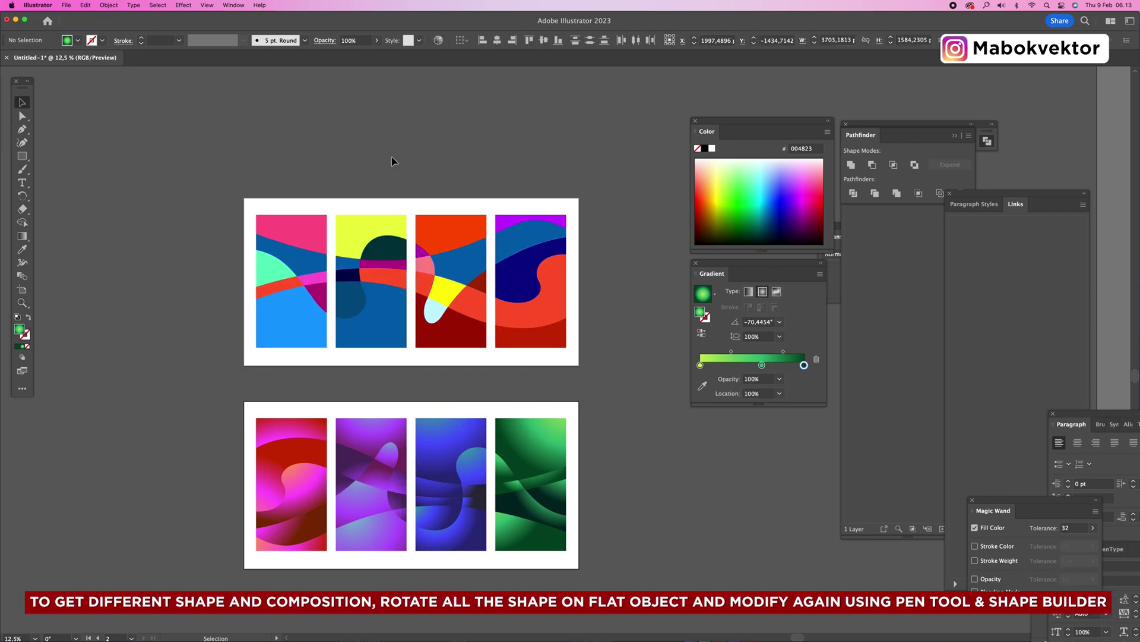
- Draw a closed rounded shape with the Pen tool over most of the flat artboard's first panel, extending past its edges
{"action": "key", "text": "p"}
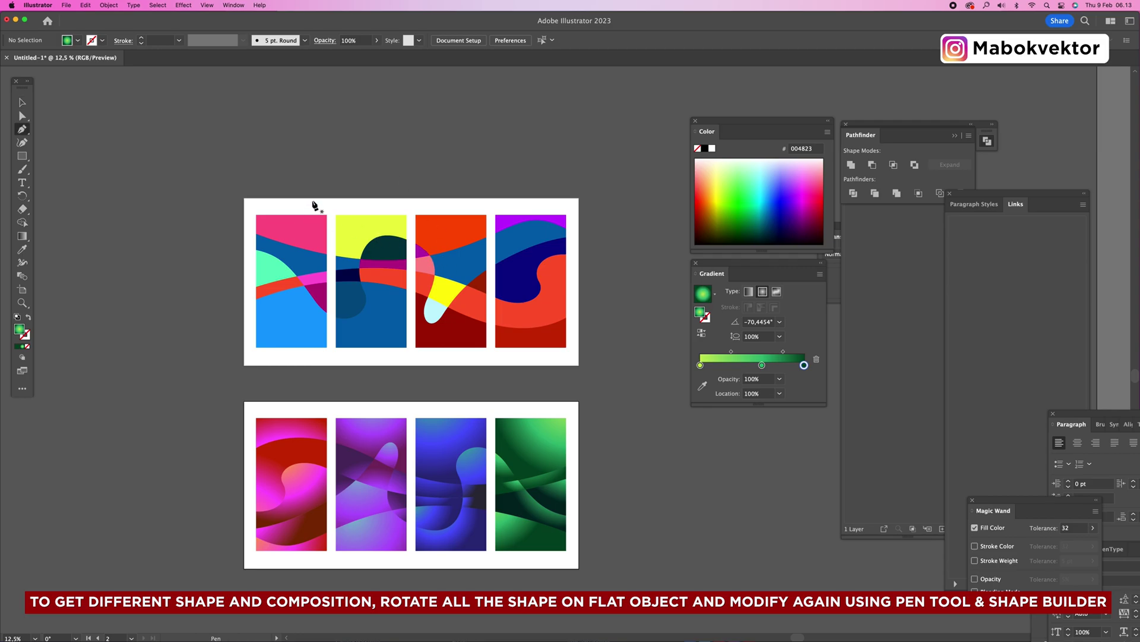
{"action": "left_click", "coordinate": [315, 188]}
{"action": "left_click_drag", "start_coordinate": [254, 340], "coordinate": [160, 380]}
{"action": "left_click", "coordinate": [232, 189]}
{"action": "left_click", "coordinate": [315, 188]}
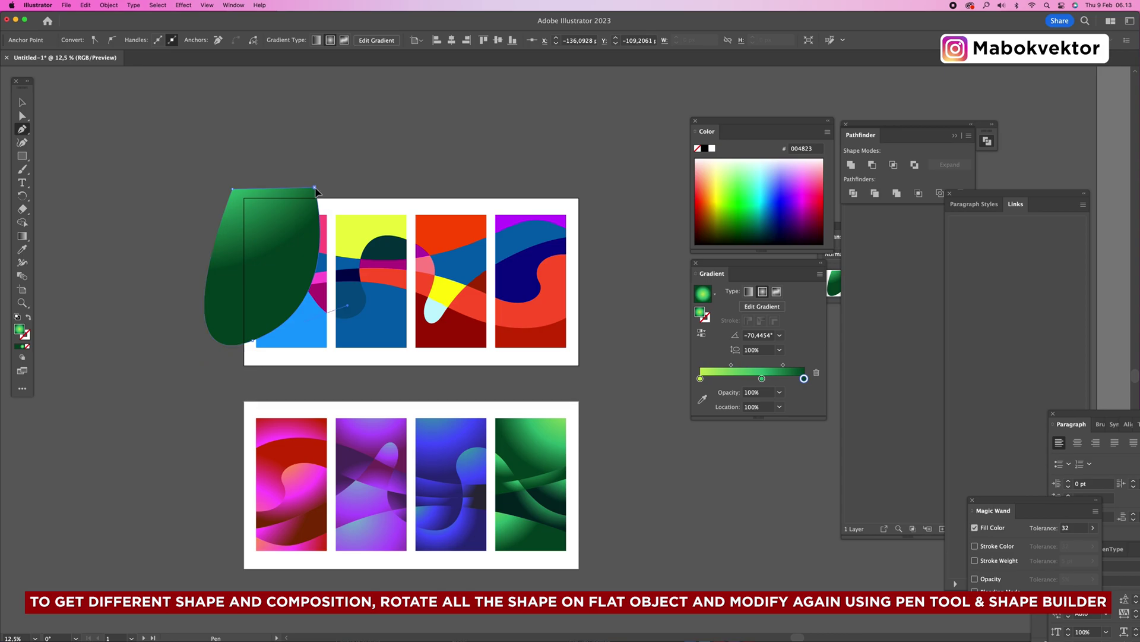
- Recolour the new rounded shape from its green gradient to a flat bright sky blue and deselect it
{"action": "key", "text": "i"}
{"action": "left_click", "coordinate": [362, 237]}
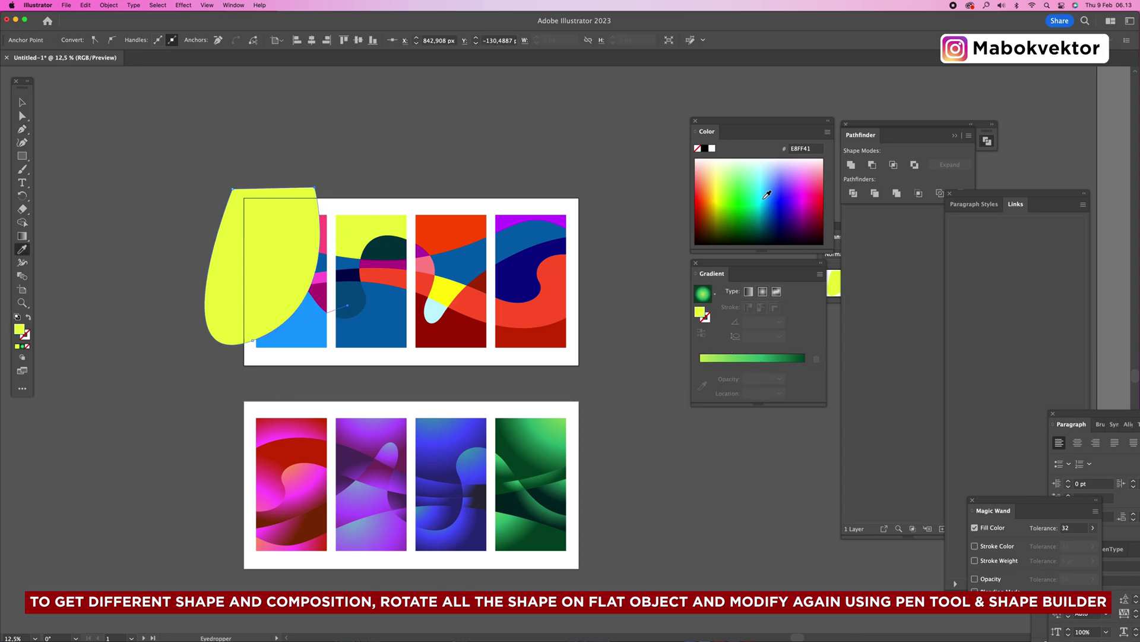
{"action": "left_click", "coordinate": [767, 195]}
{"action": "left_click", "coordinate": [769, 194]}
{"action": "key", "text": "v"}
{"action": "left_click", "coordinate": [514, 167]}
- Draw a large closed wavy shape with the Pen tool across the second to fourth panels, extending beyond the flat artboard
{"action": "key", "text": "p"}
{"action": "left_click", "coordinate": [361, 186]}
{"action": "left_click_drag", "start_coordinate": [377, 284], "coordinate": [404, 325]}
{"action": "left_click_drag", "start_coordinate": [363, 365], "coordinate": [403, 376]}
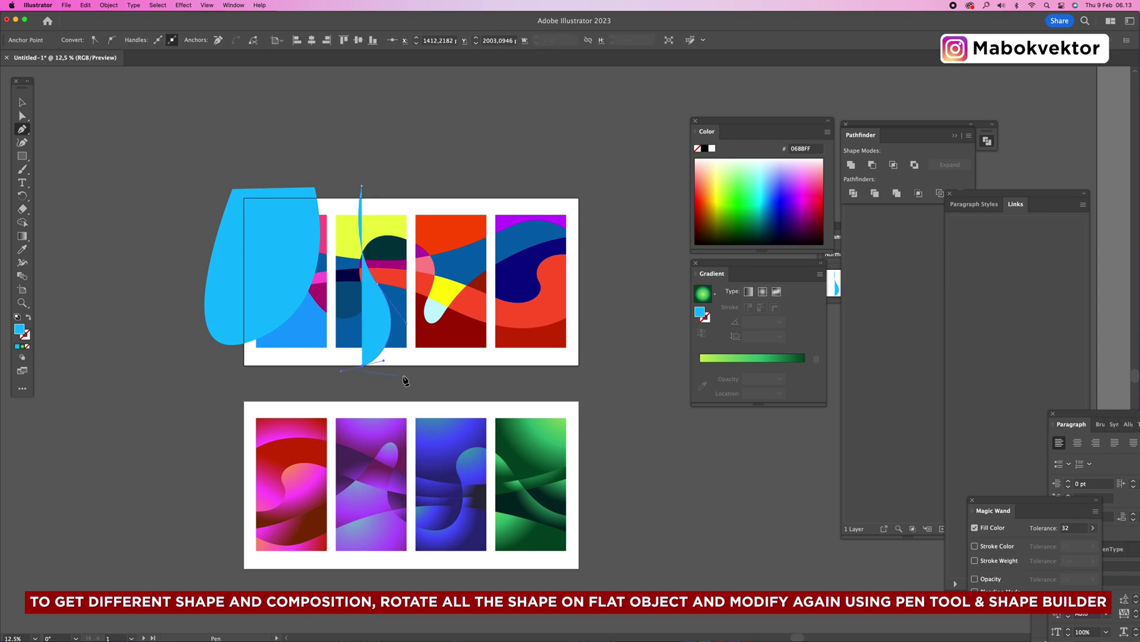
{"action": "left_click", "coordinate": [469, 376]}
{"action": "left_click_drag", "start_coordinate": [462, 304], "coordinate": [440, 283]}
{"action": "left_click_drag", "start_coordinate": [504, 214], "coordinate": [525, 276]}
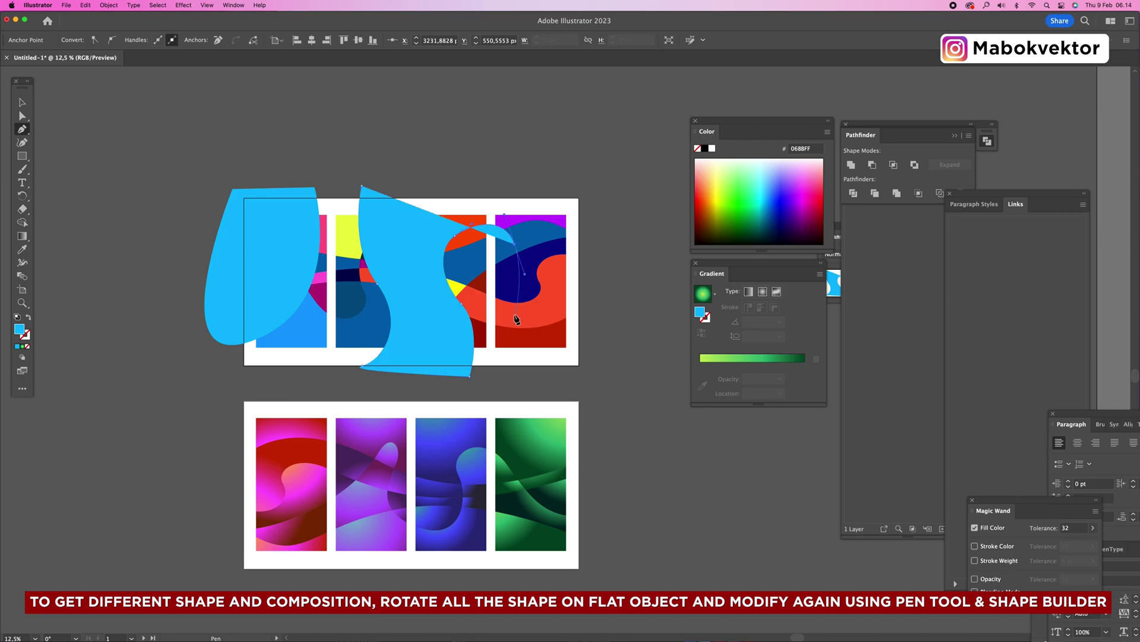
{"action": "key", "text": "super+z"}
{"action": "left_click_drag", "start_coordinate": [529, 255], "coordinate": [597, 318]}
{"action": "key", "text": "super+z"}
{"action": "left_click", "coordinate": [591, 173]}
{"action": "left_click", "coordinate": [362, 186]}
- Select the flat panels with both blue shapes and split off the areas outside the panels with the Shape Builder
{"action": "key", "text": "v"}
{"action": "left_click", "coordinate": [372, 157]}
{"action": "left_click_drag", "start_coordinate": [191, 153], "coordinate": [597, 349]}
{"action": "key", "text": "z"}
{"action": "left_click", "coordinate": [474, 325]}
{"action": "key", "text": "shift+m"}
{"action": "left_click_drag", "start_coordinate": [399, 307], "coordinate": [237, 244]}
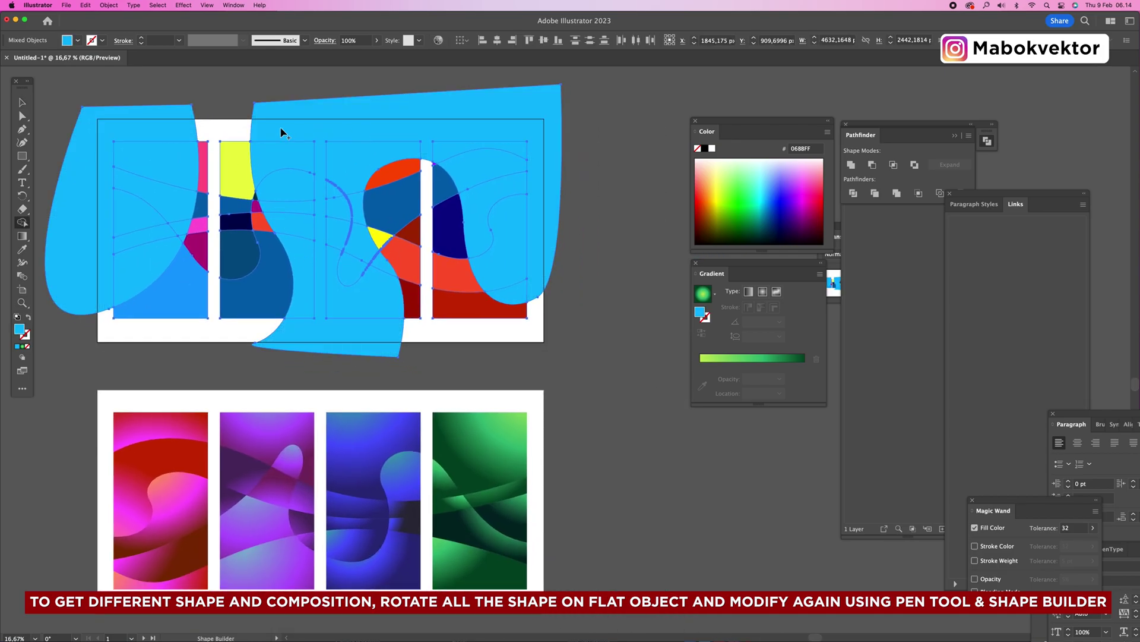
{"action": "left_click", "coordinate": [325, 124]}
- Delete the blue leftovers lying outside the flat artboard's four panels
{"action": "key", "text": "v"}
{"action": "left_click", "coordinate": [207, 90]}
{"action": "left_click", "coordinate": [185, 123]}
{"action": "left_click", "coordinate": [290, 127]}
{"action": "left_click", "coordinate": [190, 134], "text": "shift"}
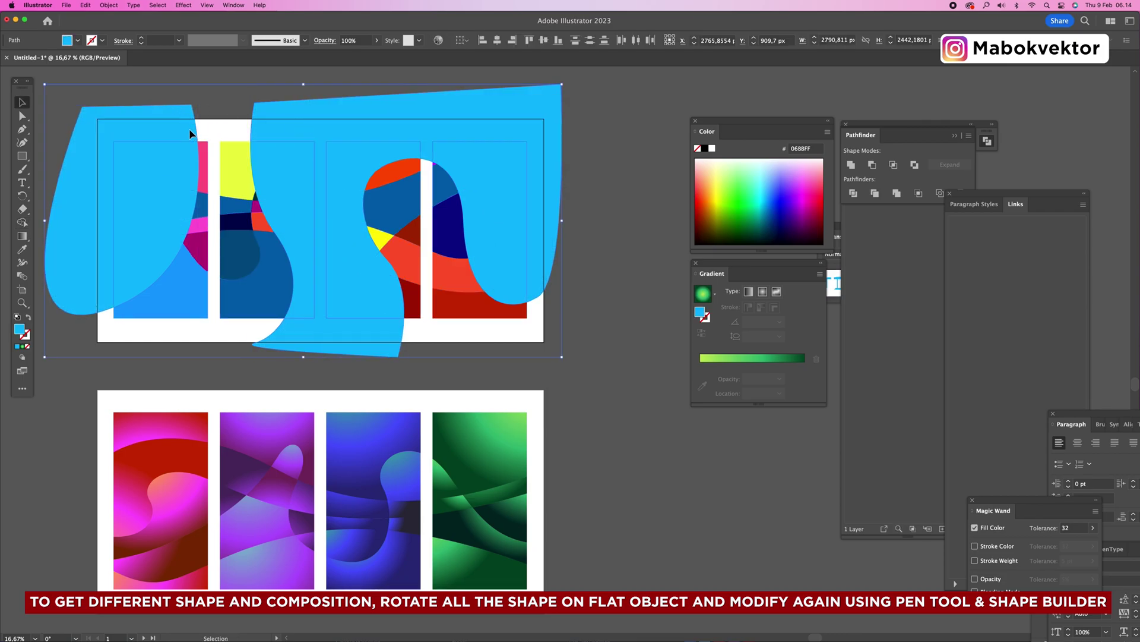
{"action": "key", "text": "Delete"}
- Fill the first panel's upper piece, the second panel's middle strip and the fourth panel's hook-shaped piece with dark blue 0019A3 using the Shape Builder
{"action": "key", "text": "super+a"}
{"action": "left_click_drag", "start_coordinate": [439, 286], "coordinate": [512, 286]}
{"action": "key", "text": "shift+m"}
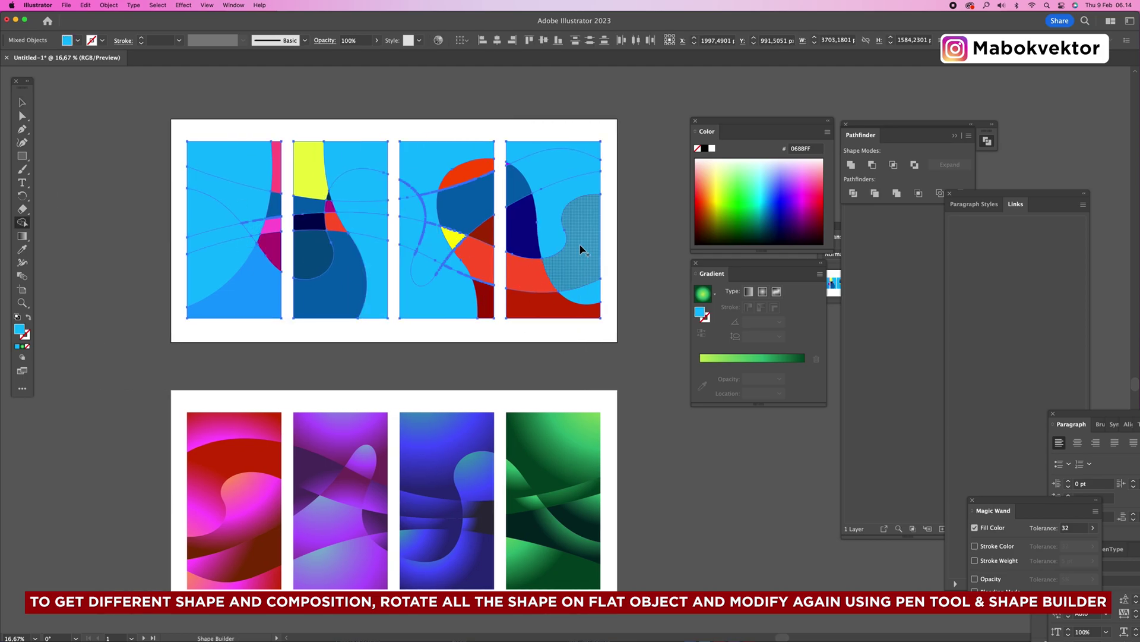
{"action": "left_click", "coordinate": [781, 213]}
{"action": "left_click", "coordinate": [249, 172]}
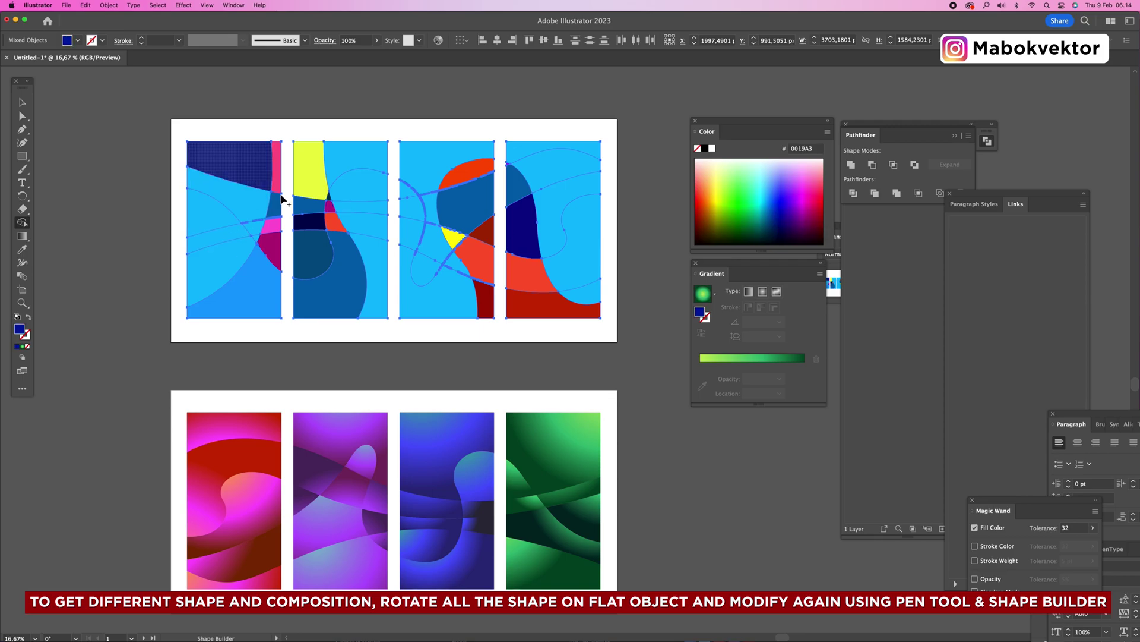
{"action": "left_click", "coordinate": [357, 226]}
{"action": "left_click", "coordinate": [571, 235]}
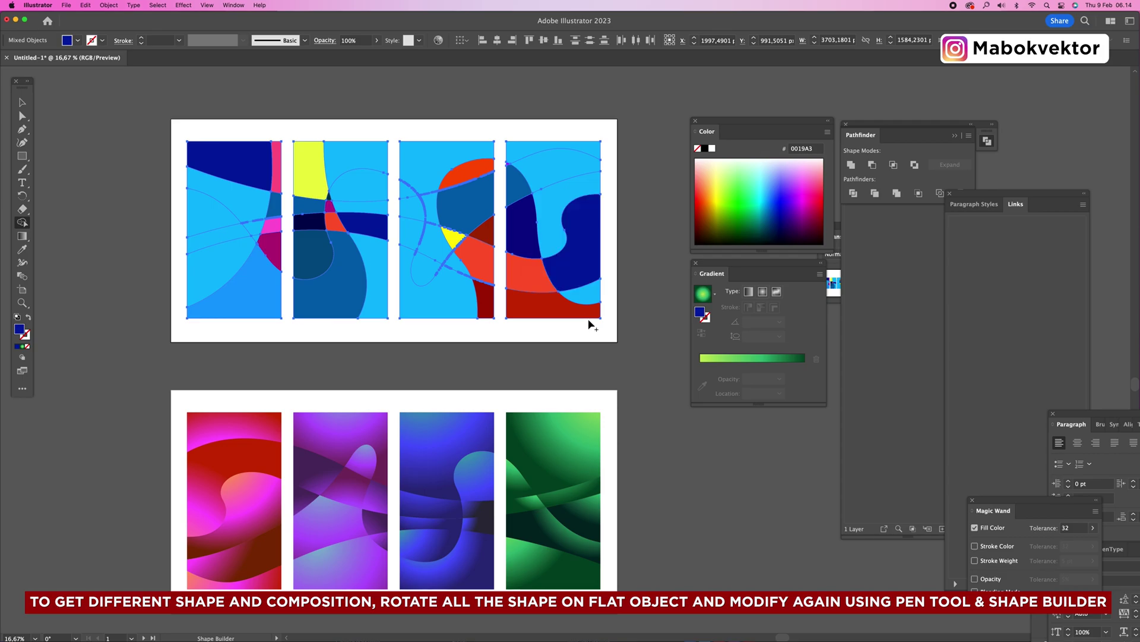
- Darken the fourth panel's hook-shaped piece to 0C0062 and fill its surrounding band and the second panel's upper strip with pink FF41C1
{"action": "left_click", "coordinate": [784, 225]}
{"action": "left_click", "coordinate": [595, 255]}
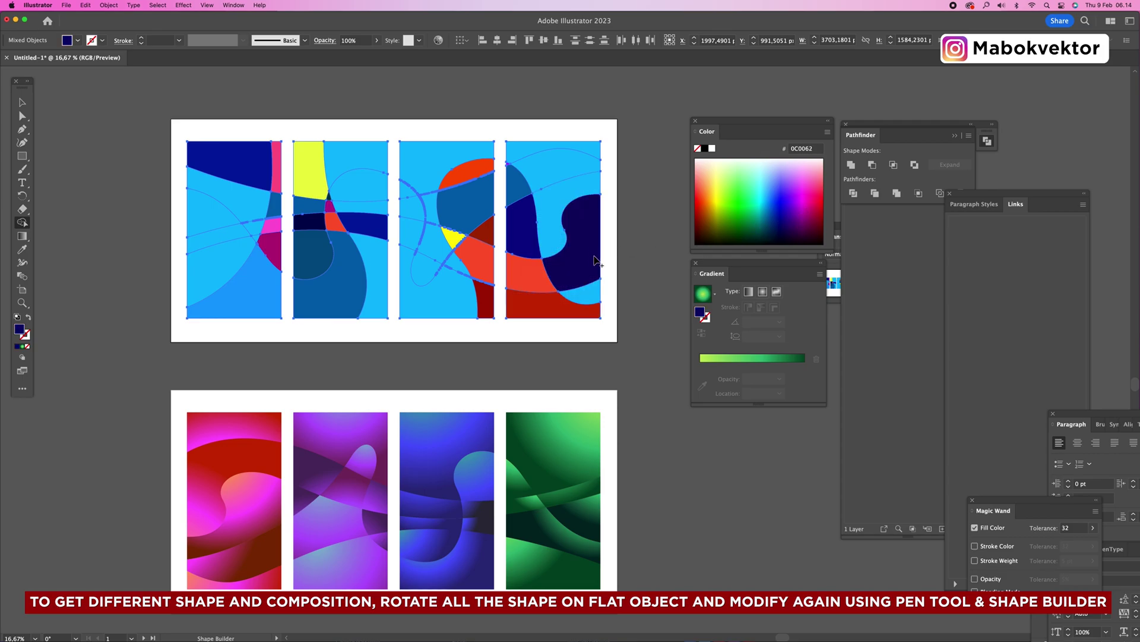
{"action": "left_click", "coordinate": [804, 193]}
{"action": "left_click", "coordinate": [557, 200]}
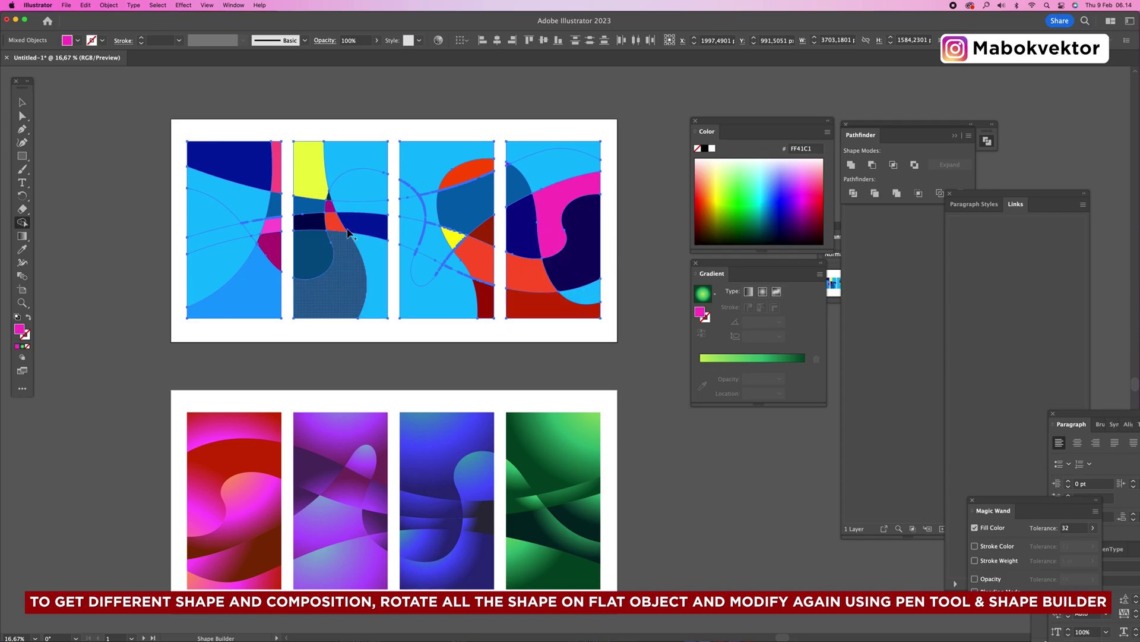
{"action": "left_click", "coordinate": [353, 212]}
- Fill the first panel's lower curved piece with orange and its middle rounded piece with cyan, and the third panel's centre piece with pale blue
{"action": "left_click", "coordinate": [712, 193]}
{"action": "left_click", "coordinate": [219, 262]}
{"action": "left_click", "coordinate": [765, 191]}
{"action": "left_click", "coordinate": [209, 220]}
{"action": "left_click", "coordinate": [763, 176]}
{"action": "left_click", "coordinate": [432, 242]}
- Test navy 000E2A on the fourth panel's upper arch, settling on yellow F1FB00 for the arch and the third panel's left-edge piece
{"action": "left_click", "coordinate": [772, 237]}
{"action": "left_click", "coordinate": [599, 212]}
{"action": "left_click", "coordinate": [562, 168]}
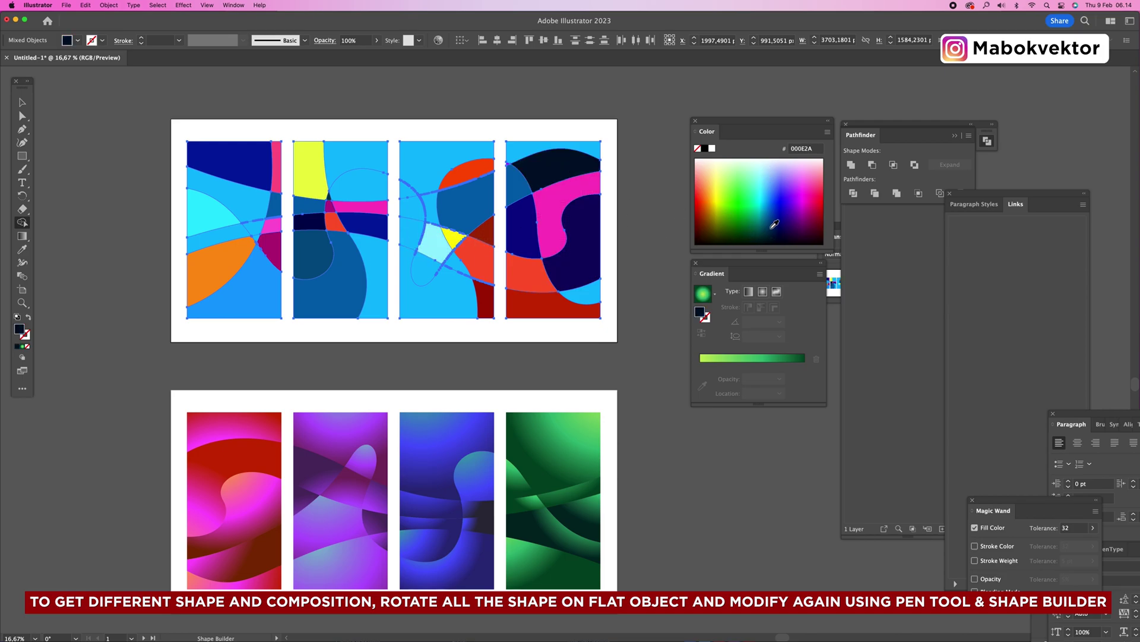
{"action": "left_click", "coordinate": [720, 194]}
{"action": "left_click", "coordinate": [530, 170]}
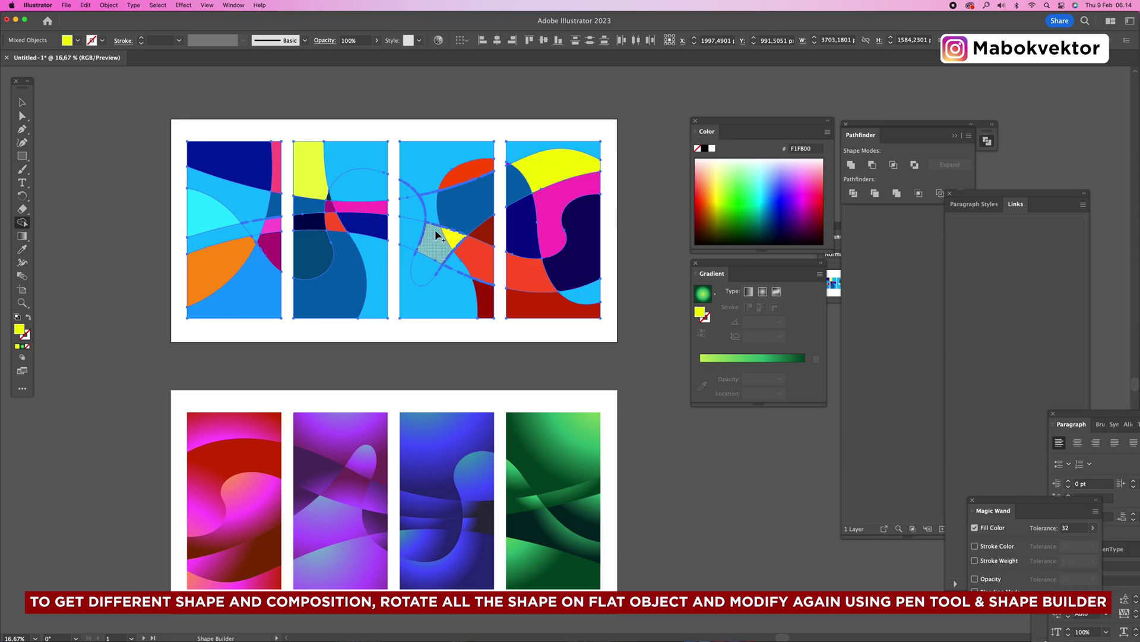
{"action": "left_click", "coordinate": [414, 235]}
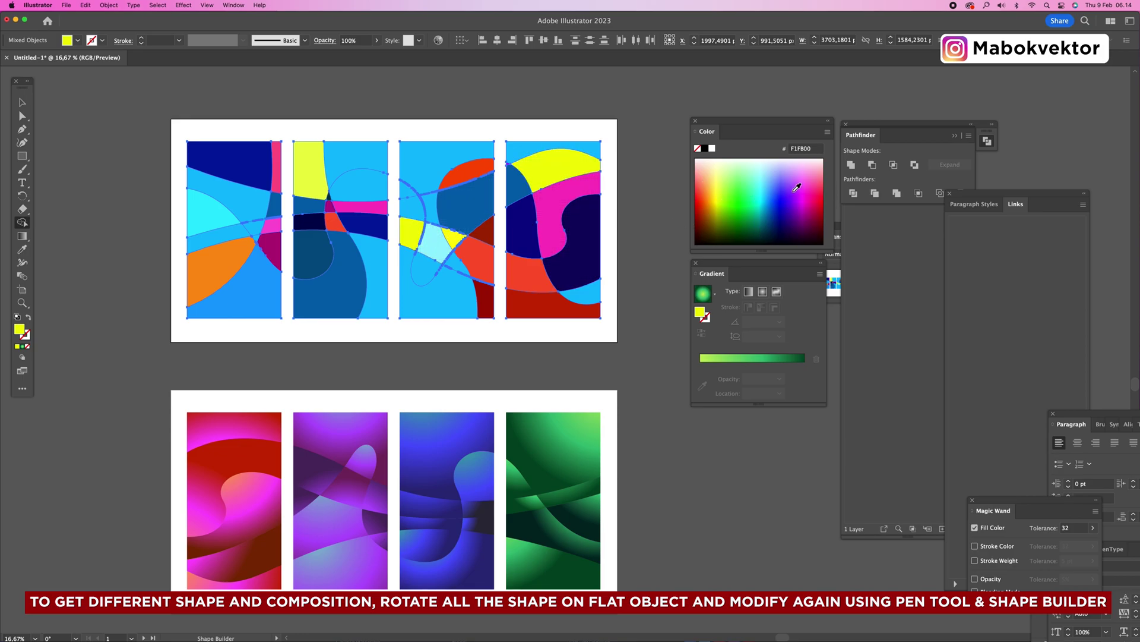
- Fill the third panel's top and first panel's bottom pieces with pinkish red, and the first panel's narrow diagonal band with navy 000748
{"action": "left_click", "coordinate": [822, 181]}
{"action": "left_click", "coordinate": [470, 152]}
{"action": "left_click", "coordinate": [263, 307]}
{"action": "left_click", "coordinate": [784, 242]}
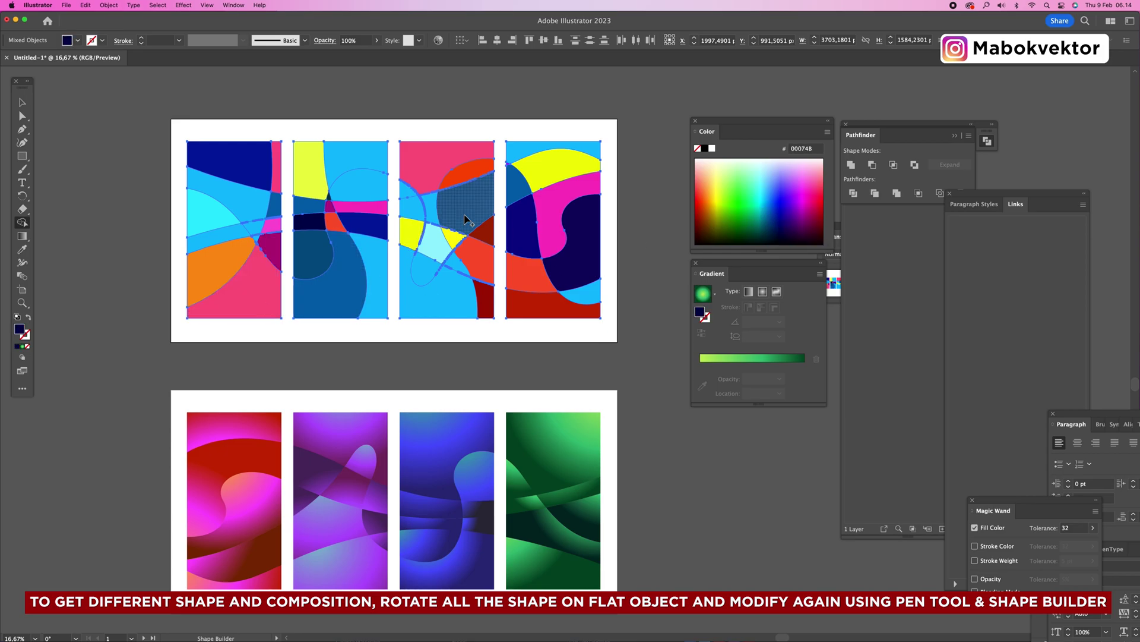
{"action": "left_click", "coordinate": [239, 234]}
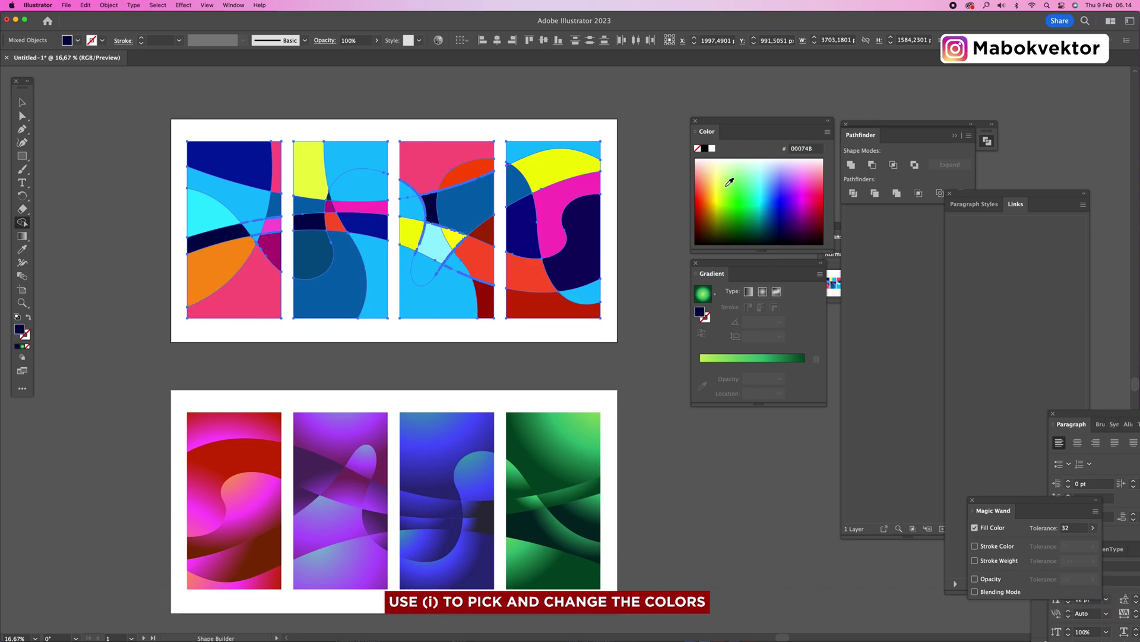
- Fill the third panel's small left rounded piece with cream FFFDE1, and its lower loop and the second panel's rounded piece with pale cream
{"action": "left_click", "coordinate": [716, 163]}
{"action": "left_click", "coordinate": [420, 217]}
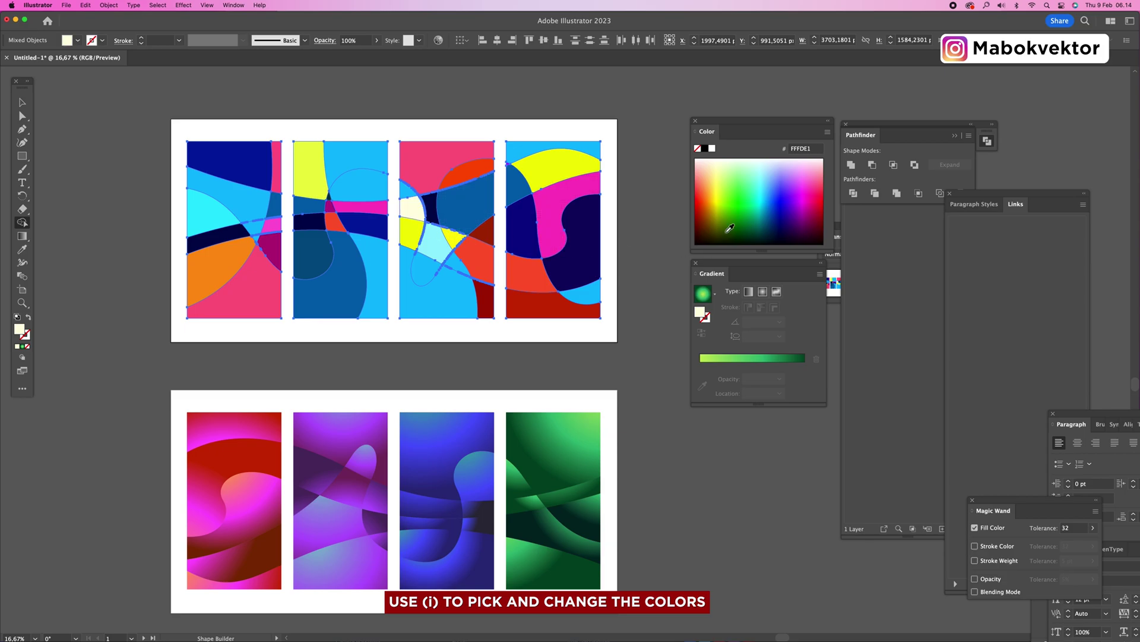
{"action": "left_click", "coordinate": [722, 162]}
{"action": "left_click", "coordinate": [428, 268]}
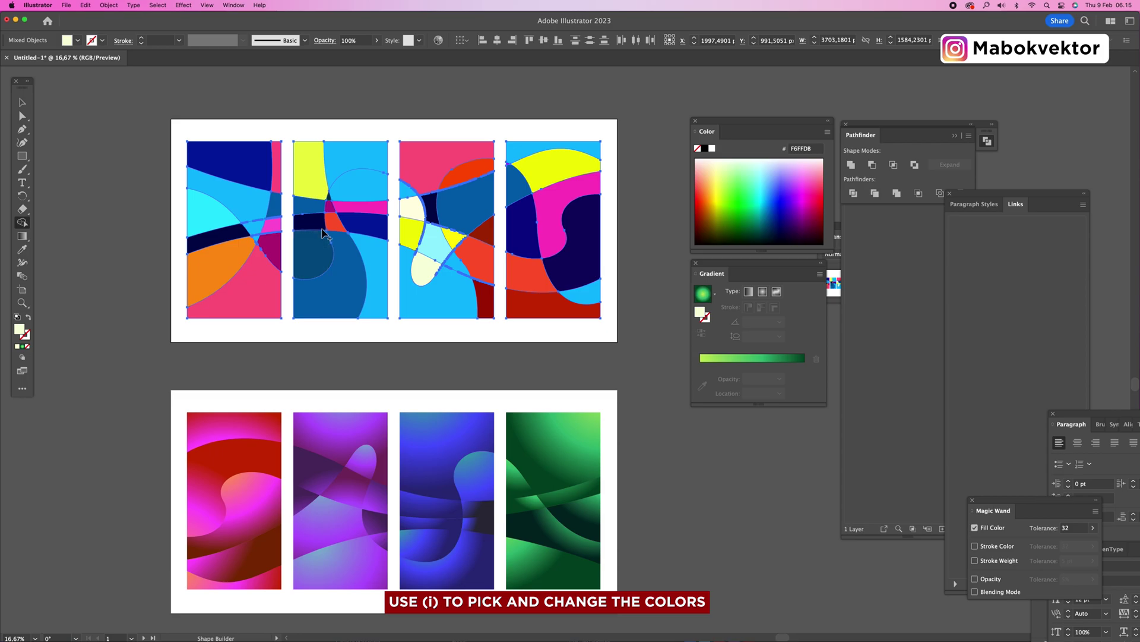
{"action": "left_click", "coordinate": [319, 251]}
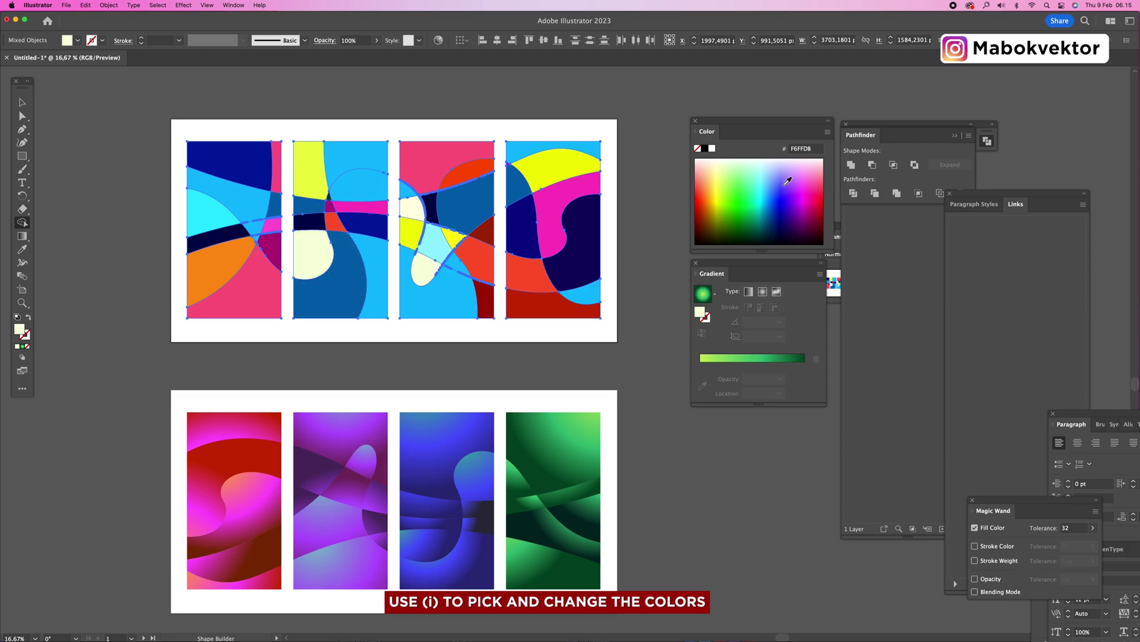
- Fill the small crossing pieces at the first panel's narrow band with light pinkish violet and cyan
{"action": "left_click", "coordinate": [804, 169]}
{"action": "left_click", "coordinate": [263, 235]}
{"action": "left_click", "coordinate": [763, 196]}
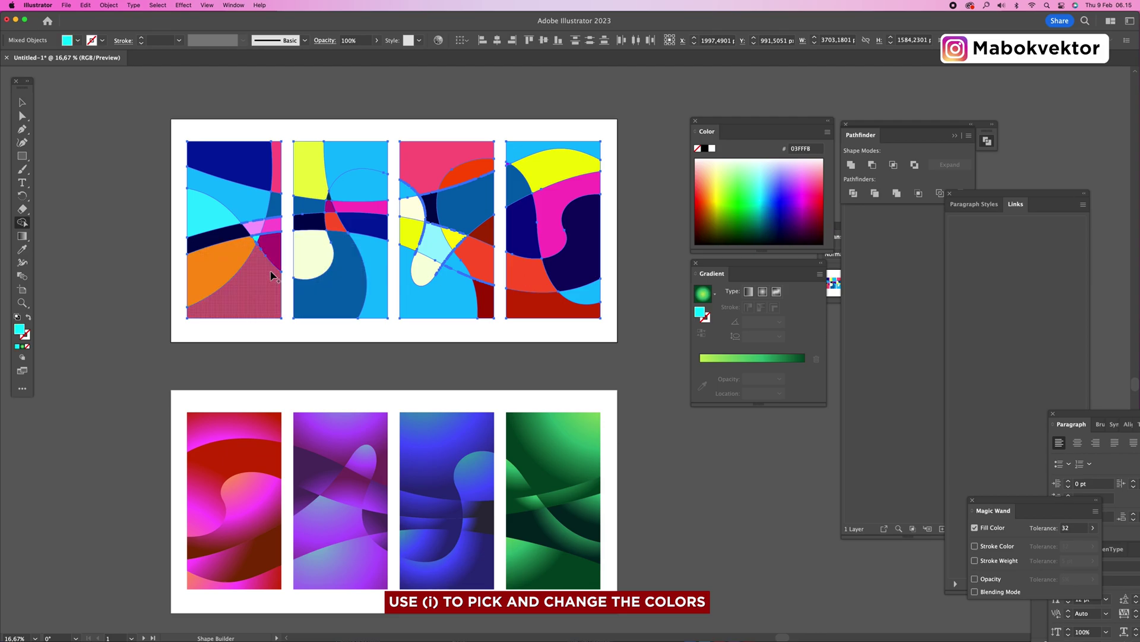
{"action": "left_click", "coordinate": [772, 178]}
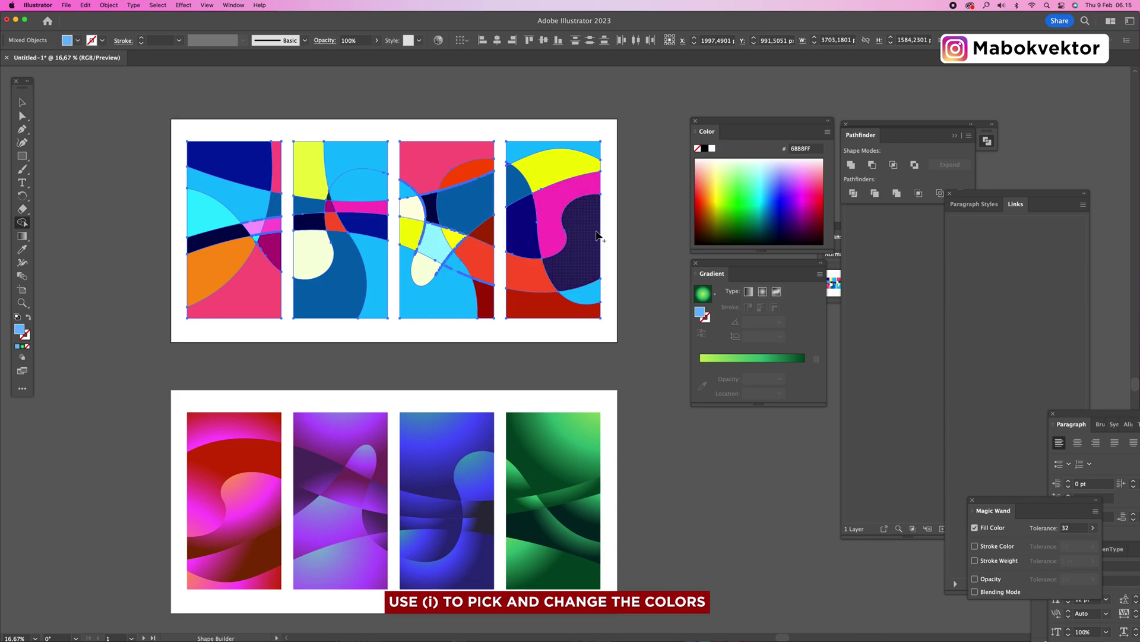
- Fill the second panel's upper rounded piece with teal and darken it to 00747C
{"action": "left_click", "coordinate": [757, 218]}
{"action": "left_click", "coordinate": [369, 189]}
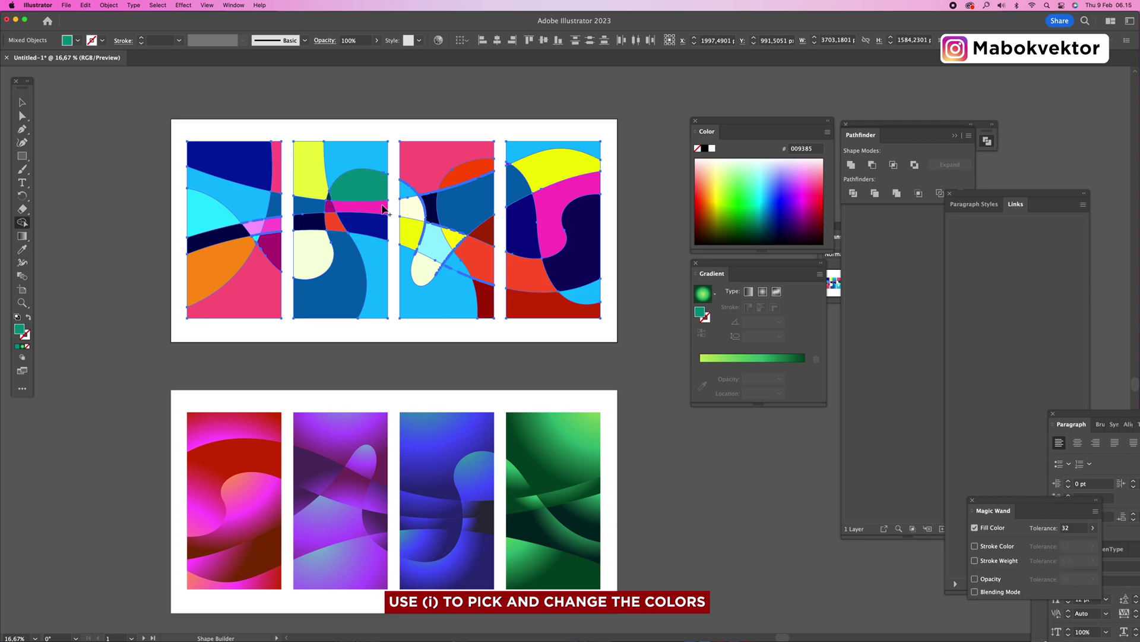
{"action": "left_click", "coordinate": [761, 222]}
{"action": "left_click", "coordinate": [377, 189]}
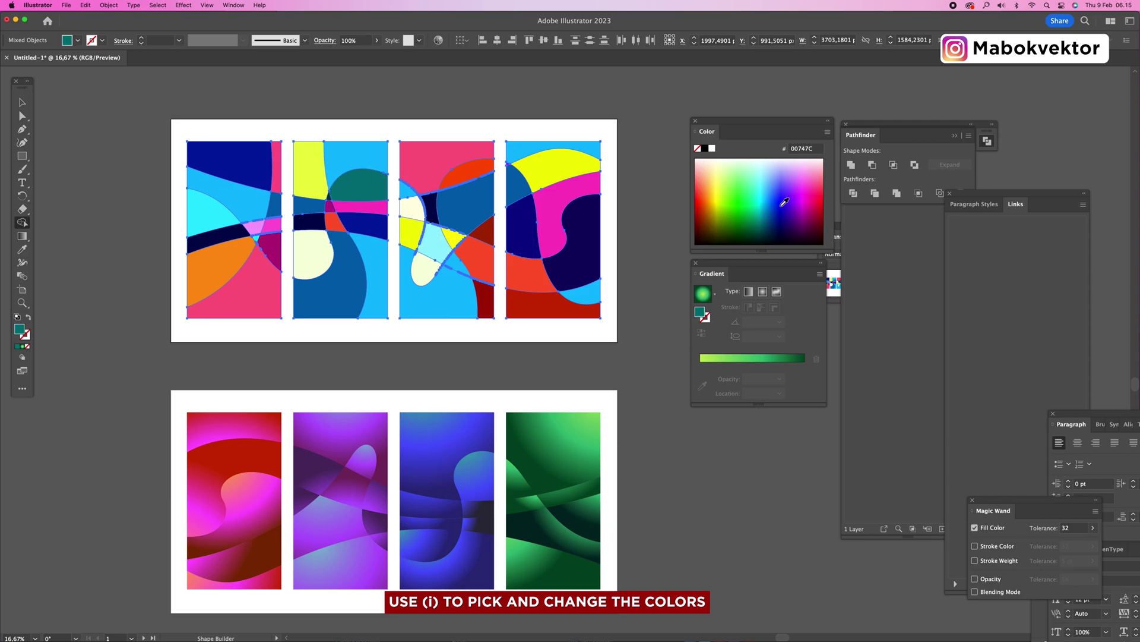
- Fill the small sliver at the third panel's left edge with orange after trying neighbouring shades
{"action": "left_click", "coordinate": [713, 187]}
{"action": "left_click", "coordinate": [407, 190]}
{"action": "left_click", "coordinate": [707, 199]}
{"action": "left_click", "coordinate": [407, 188]}
{"action": "left_click", "coordinate": [715, 199]}
{"action": "left_click", "coordinate": [407, 187]}
- Test magenta, pink, yellow and orange on the small piece beside the third panel's loop, settling on dark brown 8C2800
{"action": "left_click", "coordinate": [826, 179]}
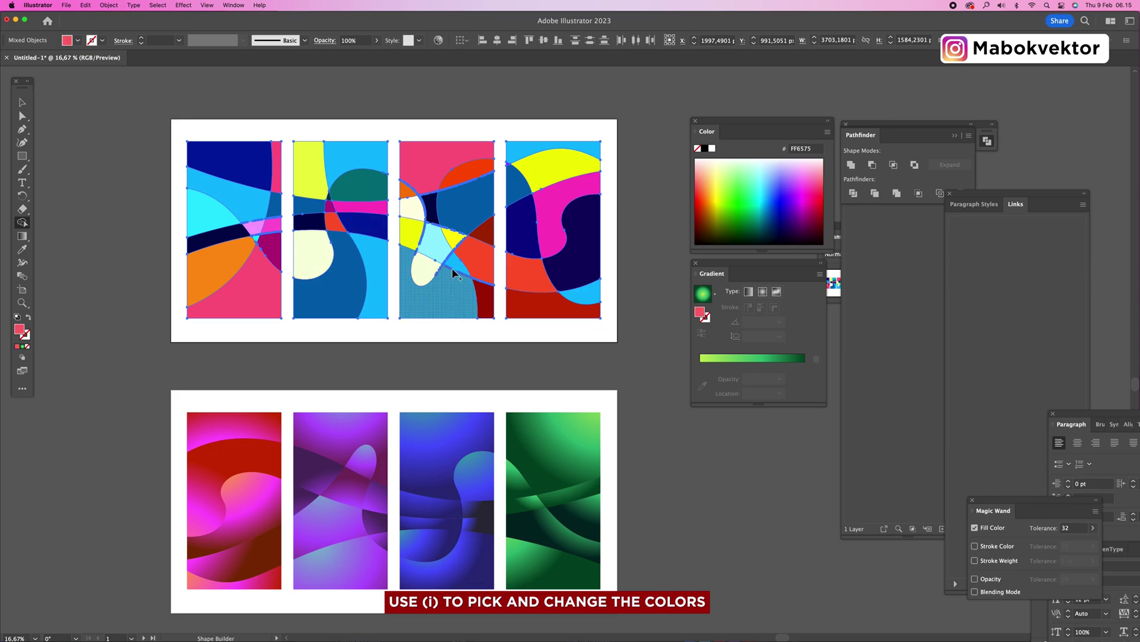
{"action": "left_click", "coordinate": [804, 195]}
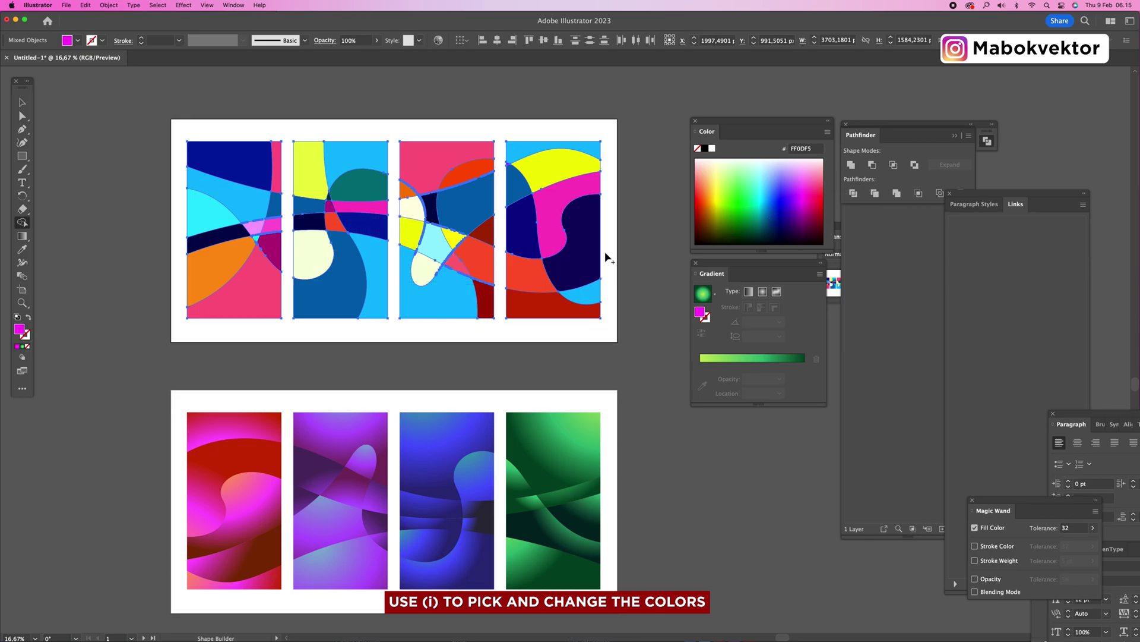
{"action": "left_click", "coordinate": [461, 266]}
{"action": "left_click", "coordinate": [814, 182]}
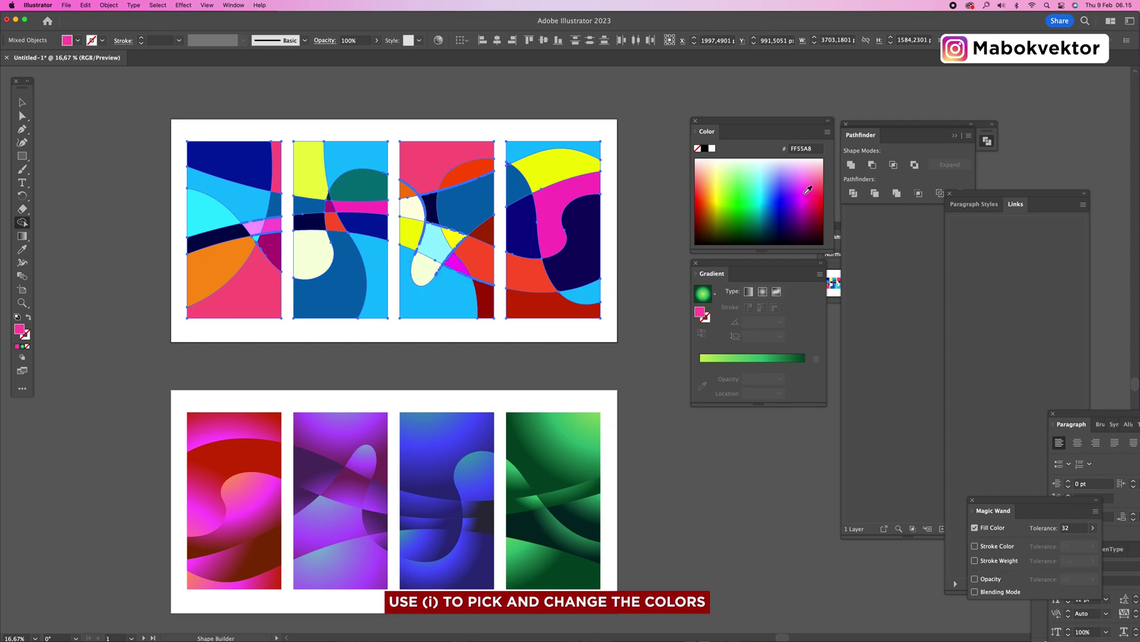
{"action": "left_click", "coordinate": [462, 269]}
{"action": "left_click", "coordinate": [717, 186]}
{"action": "left_click", "coordinate": [461, 267]}
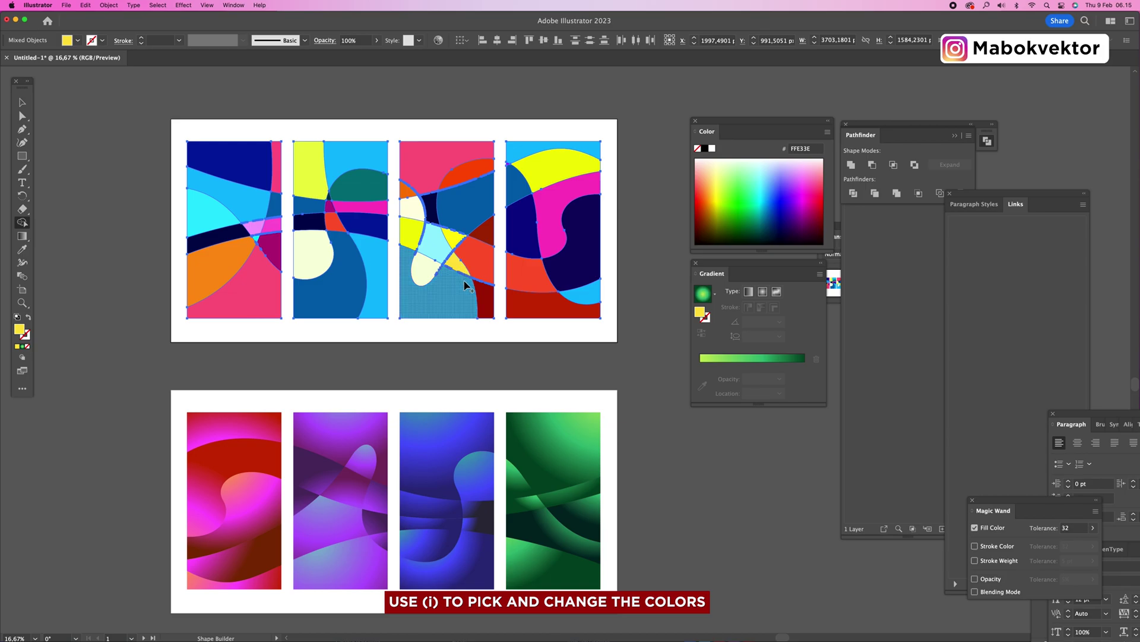
{"action": "left_click", "coordinate": [704, 185]}
{"action": "left_click", "coordinate": [462, 267]}
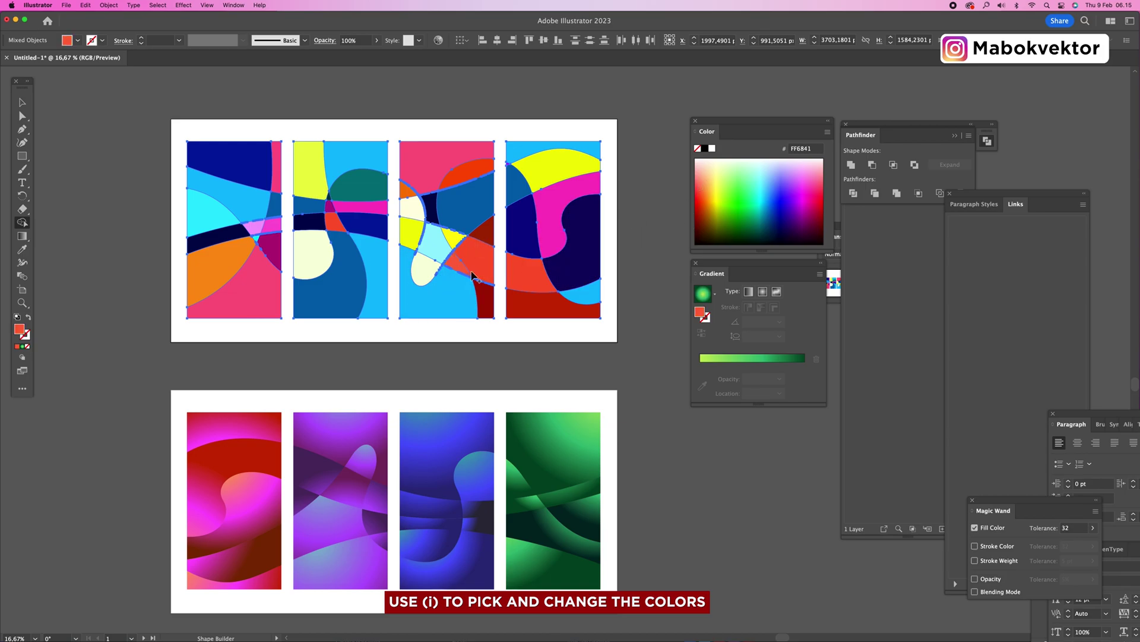
{"action": "left_click", "coordinate": [702, 220]}
{"action": "left_click", "coordinate": [460, 268]}
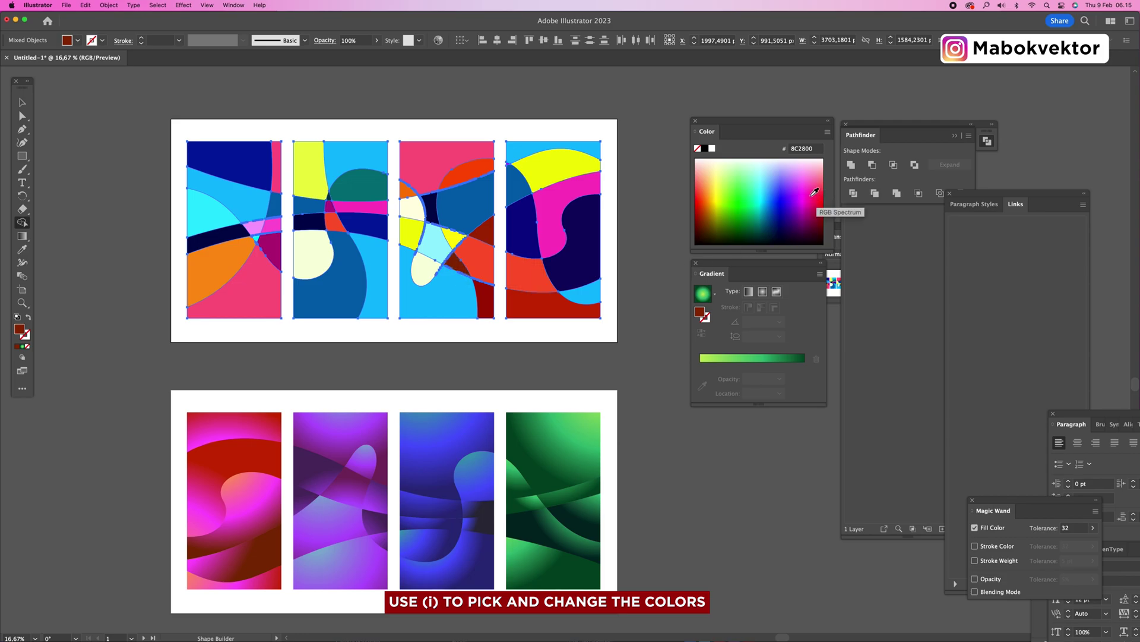
- Fill the second panel's lower right piece with dark blue 002D58 and deselect the artwork
{"action": "left_click", "coordinate": [773, 207]}
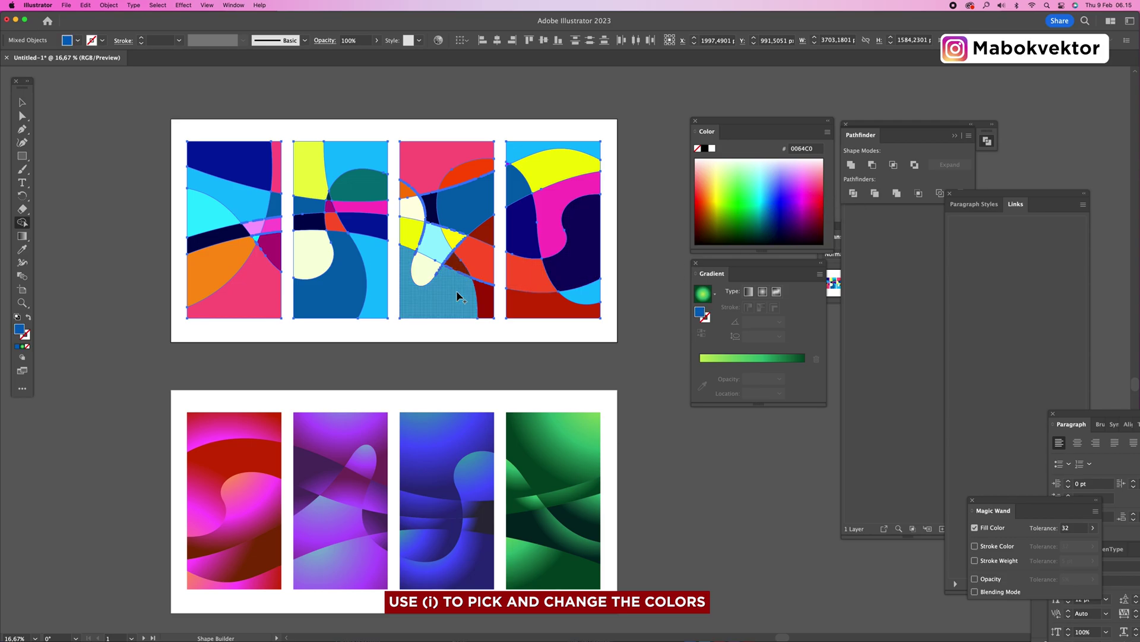
{"action": "left_click", "coordinate": [383, 282]}
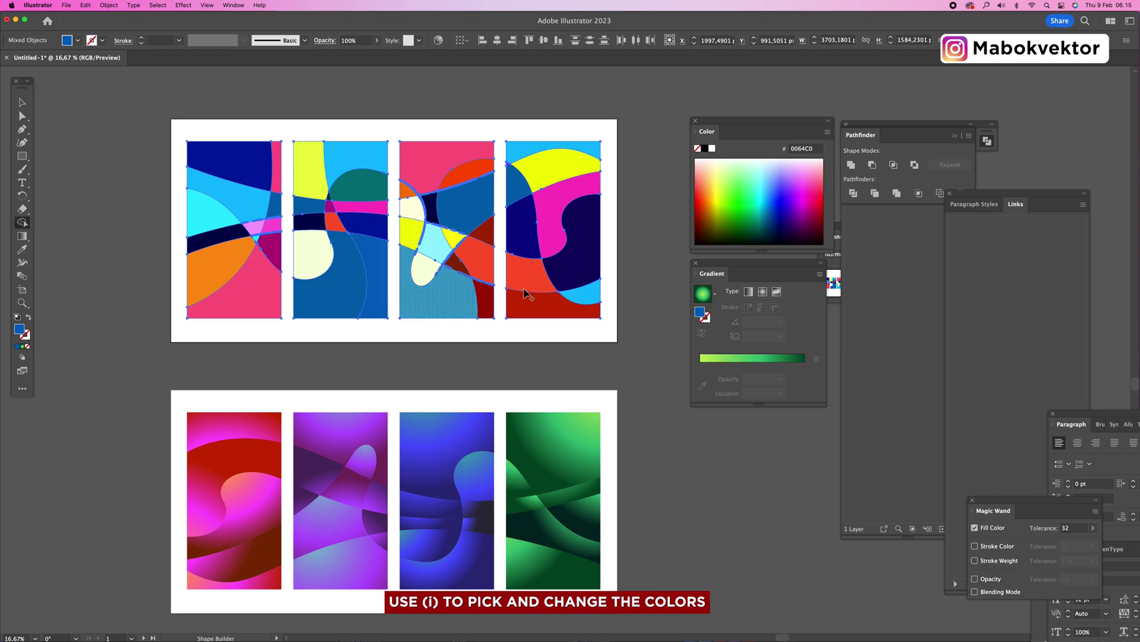
{"action": "left_click", "coordinate": [771, 228]}
{"action": "left_click", "coordinate": [384, 310]}
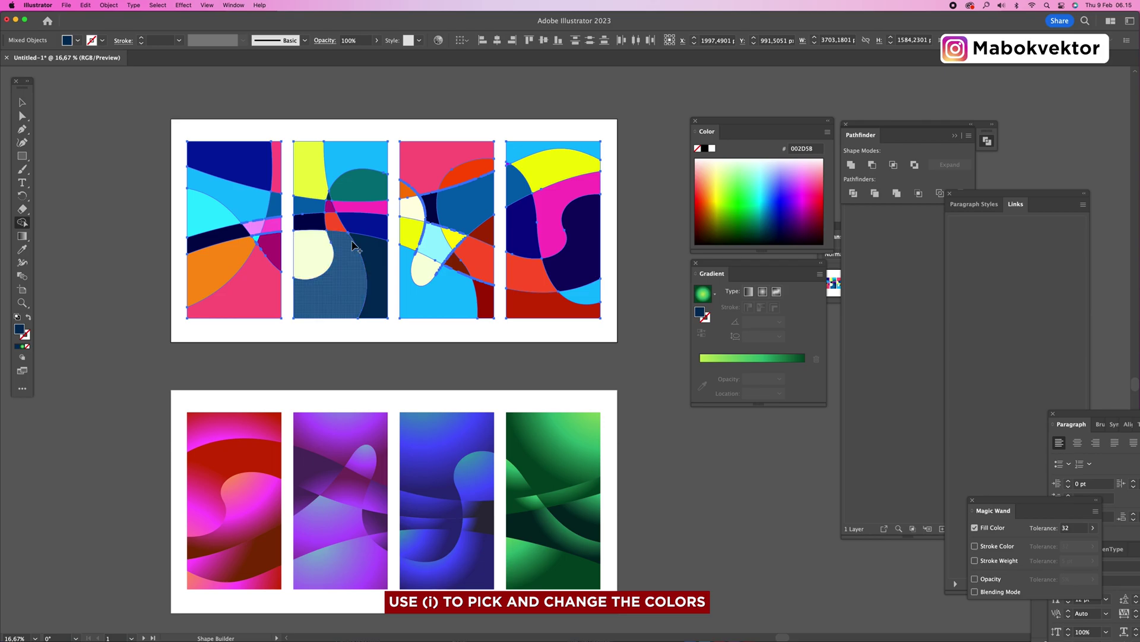
{"action": "key", "text": "v"}
{"action": "left_click", "coordinate": [646, 329]}
{"action": "key", "text": "z"}
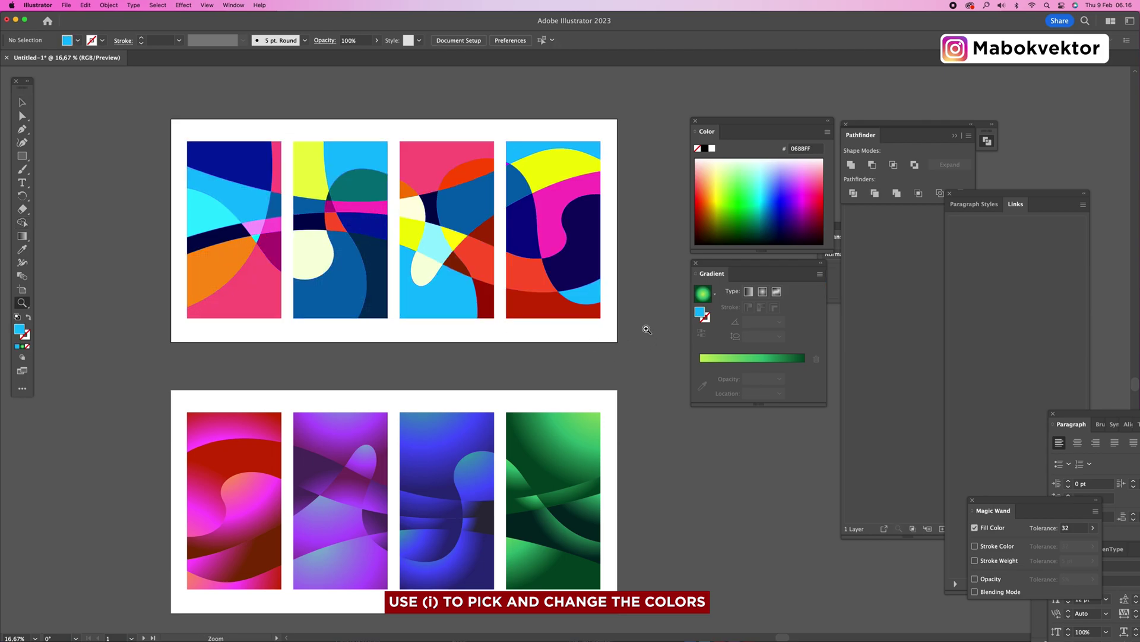
{"action": "left_click", "coordinate": [571, 310], "text": "alt"}
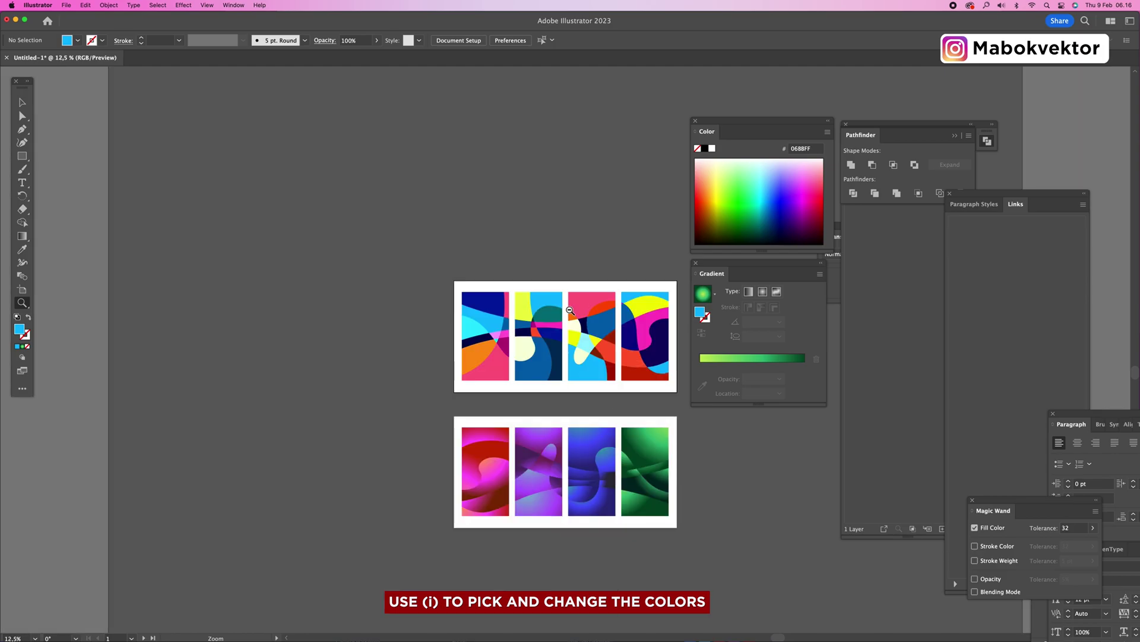
{"action": "left_click_drag", "start_coordinate": [632, 387], "coordinate": [463, 308]}
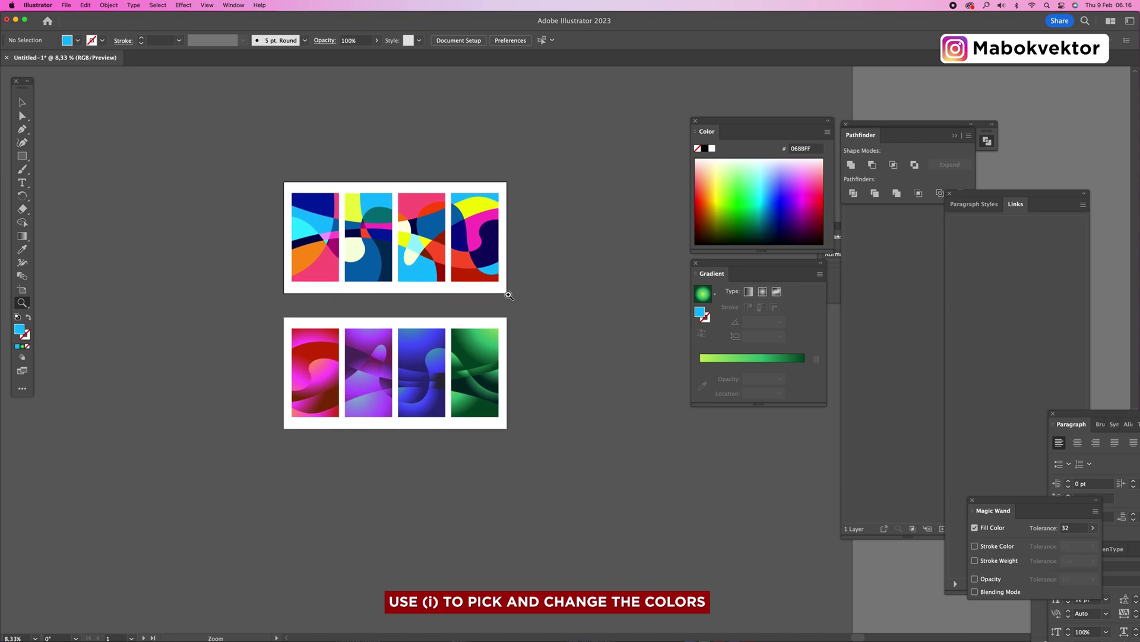
{"action": "left_click_drag", "start_coordinate": [510, 295], "coordinate": [421, 288]}
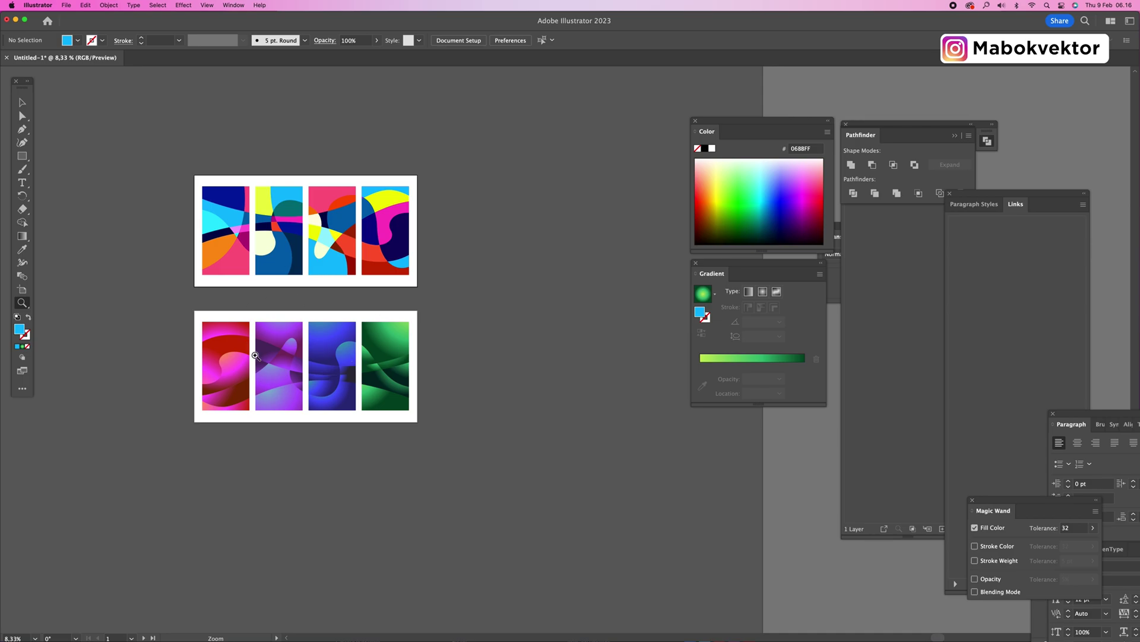
{"action": "key", "text": "v"}
{"action": "left_click_drag", "start_coordinate": [162, 166], "coordinate": [144, 452]}
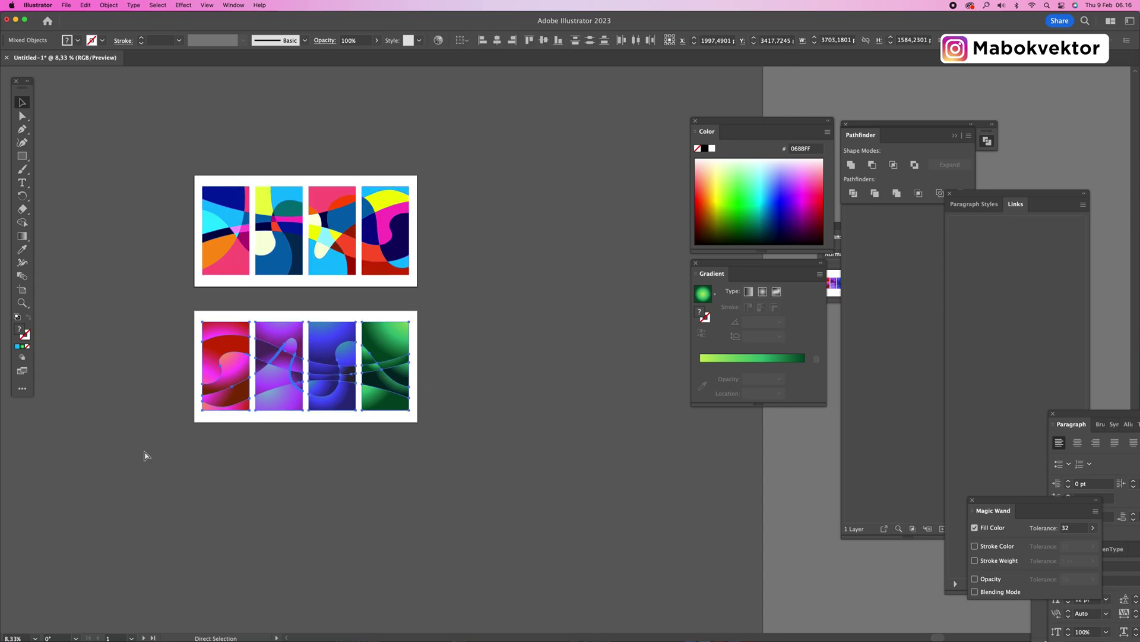
{"action": "left_click", "coordinate": [256, 468]}
- Add the text BACKGROUND outside the artwork, enlarge it to about 263 pt and place it just above the flat artboard
{"action": "key", "text": "z"}
{"action": "left_click", "coordinate": [356, 280]}
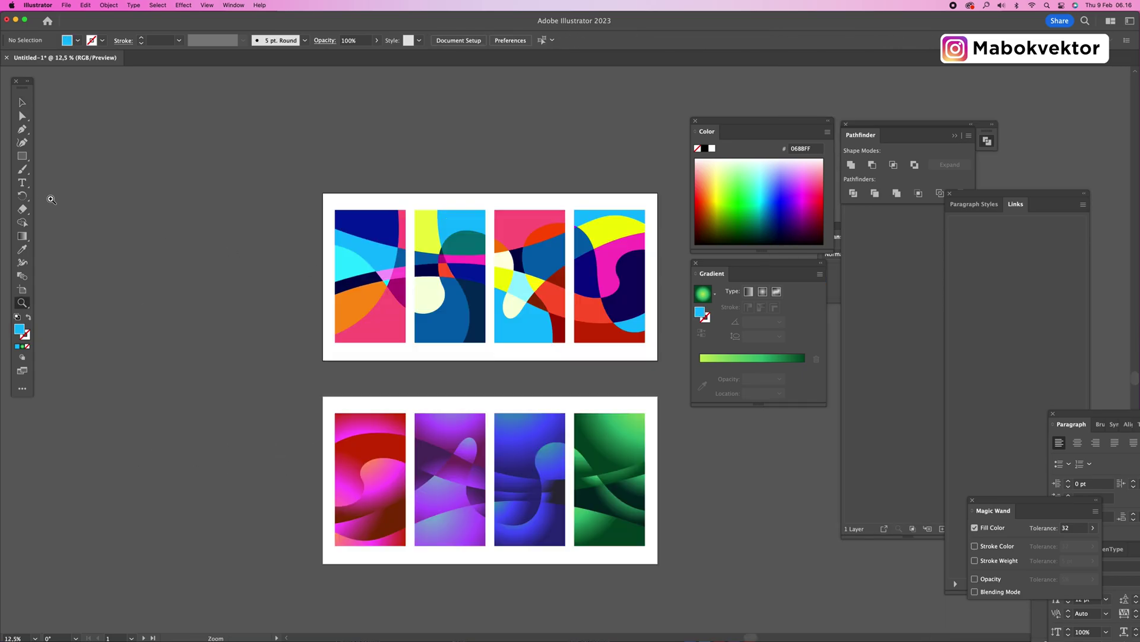
{"action": "left_click", "coordinate": [27, 187]}
{"action": "left_click", "coordinate": [224, 310]}
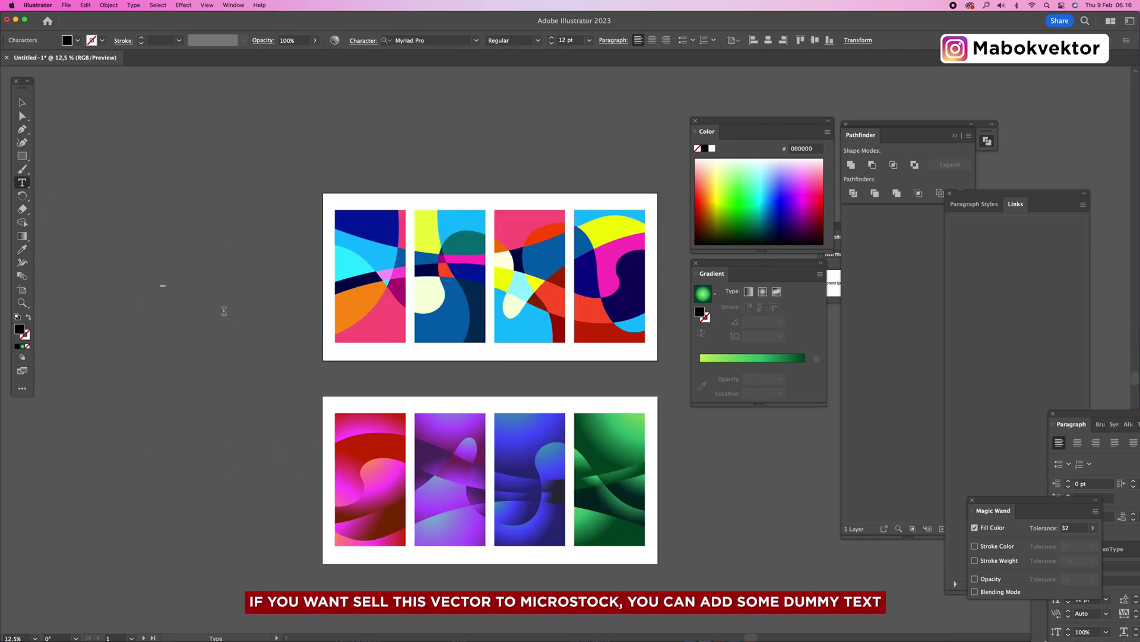
{"action": "type", "text": "B"}
{"action": "left_click", "coordinate": [22, 103]}
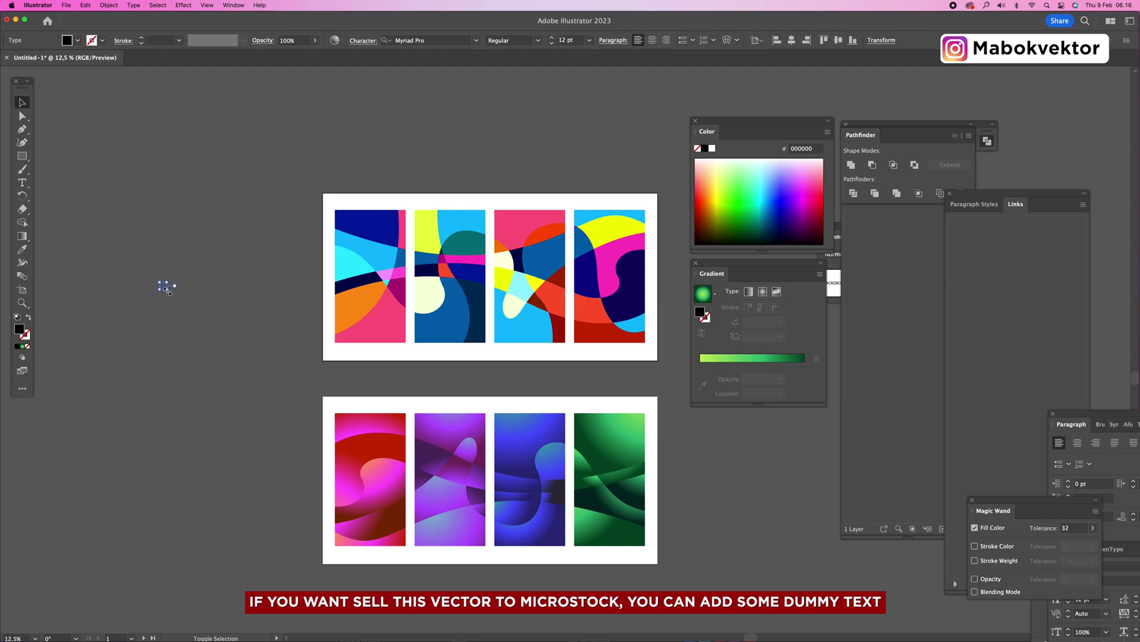
{"action": "left_click_drag", "start_coordinate": [168, 291], "coordinate": [322, 351]}
{"action": "left_click_drag", "start_coordinate": [275, 299], "coordinate": [461, 172]}
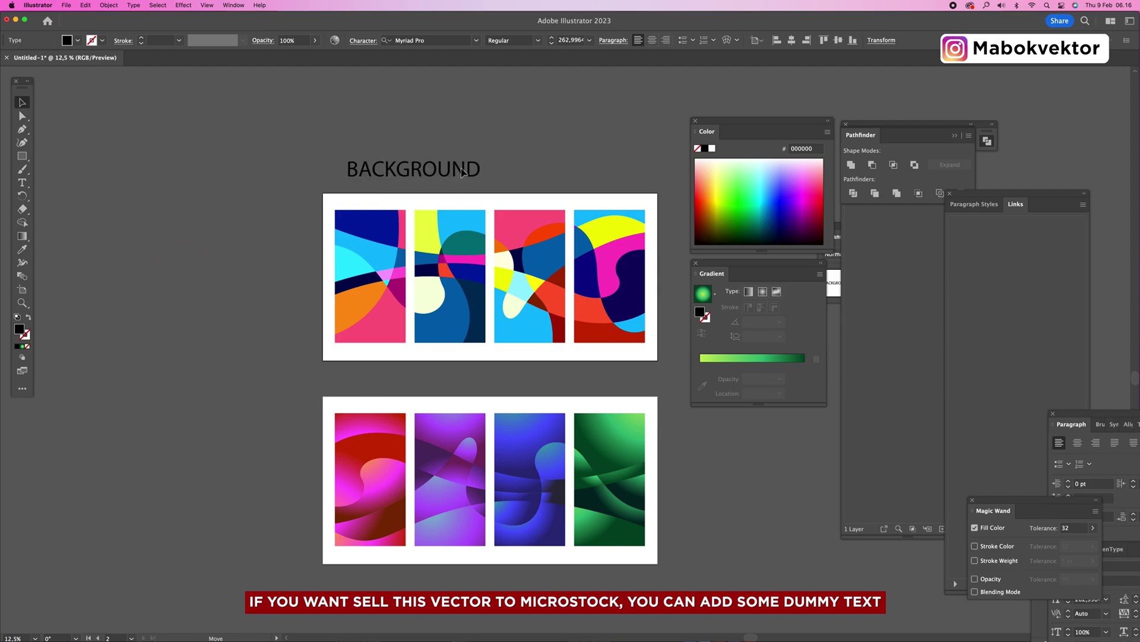
- Set the font of the BACKGROUND text to Kakuati Black
{"action": "left_click", "coordinate": [440, 42]}
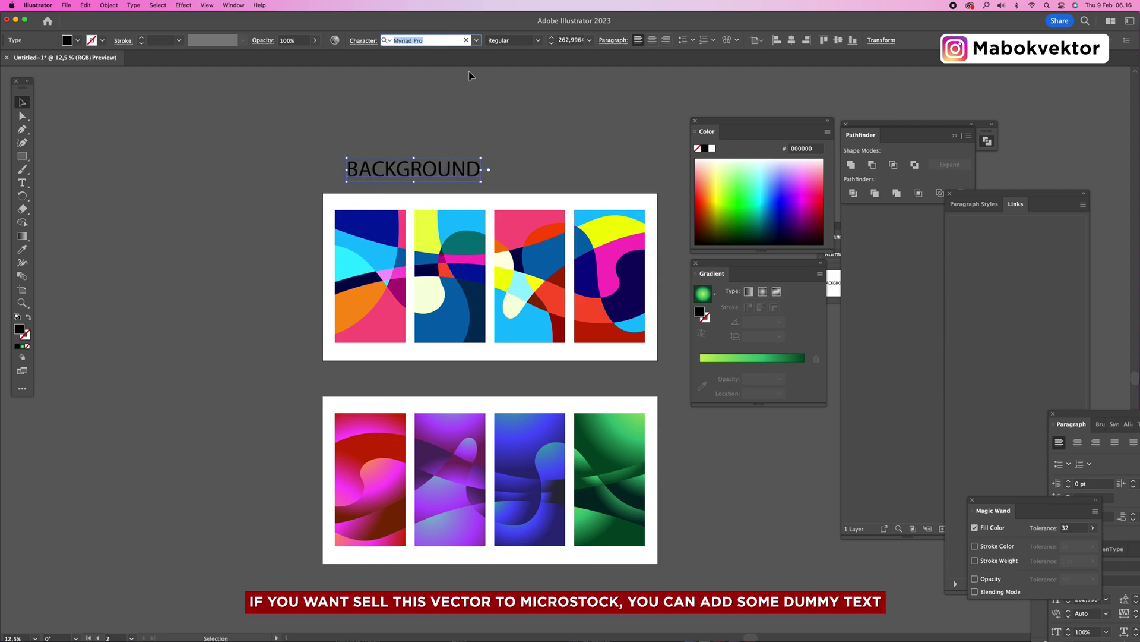
{"action": "type", "text": "kak"}
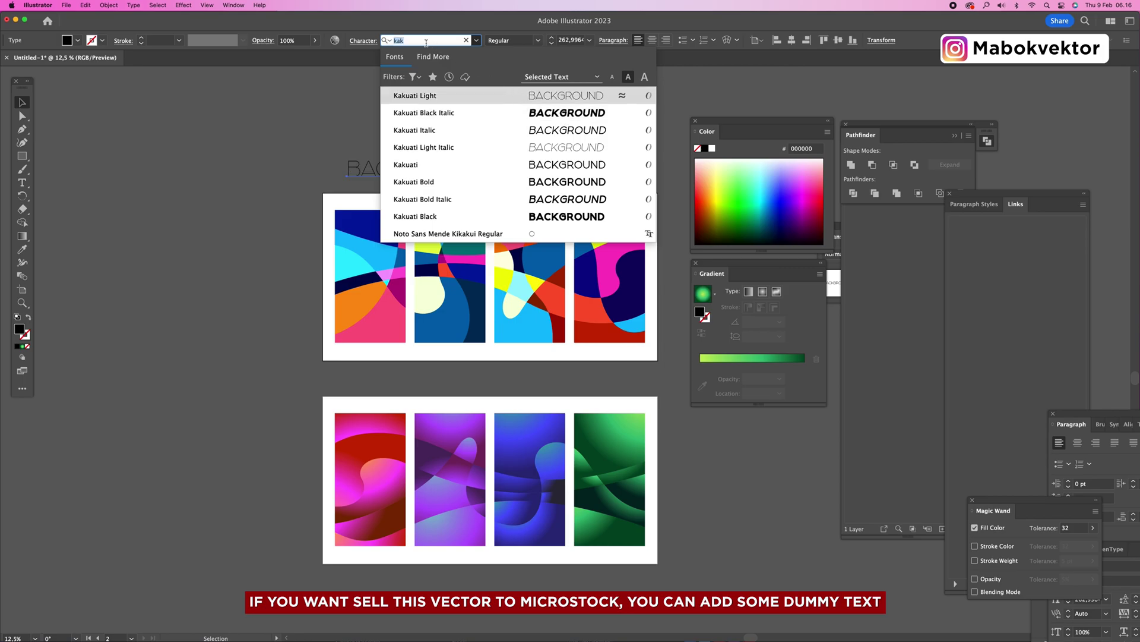
{"action": "left_click", "coordinate": [578, 221]}
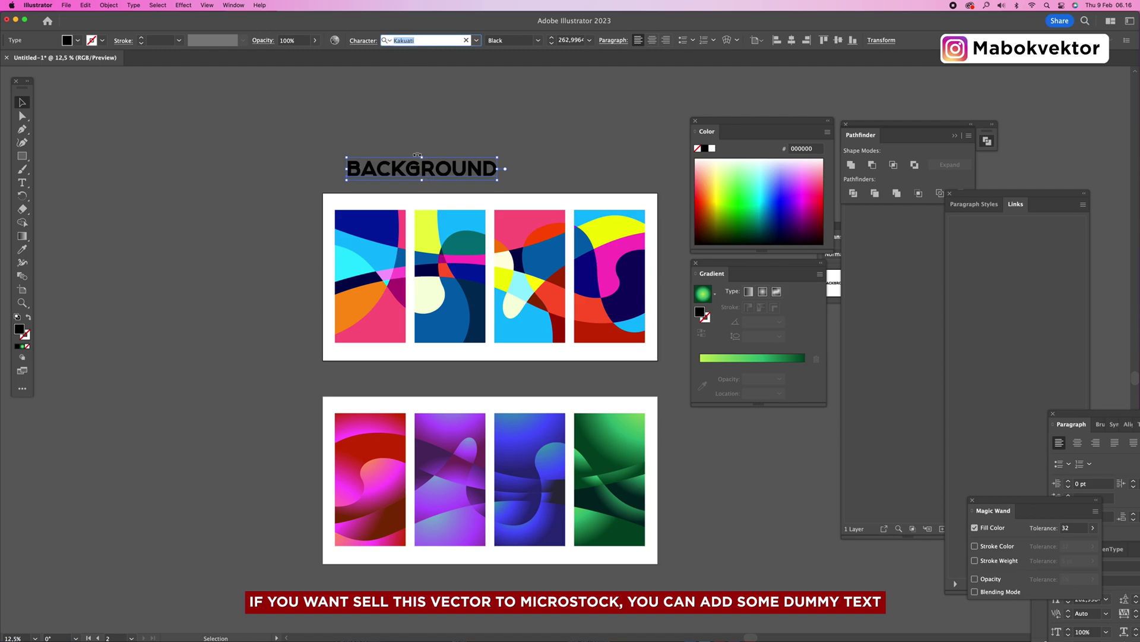
- Replace the wording of the text above the flat artboard with DESIGN
{"action": "double_click", "coordinate": [418, 171]}
{"action": "key", "text": "super+a"}
{"action": "type", "text": "DES"}
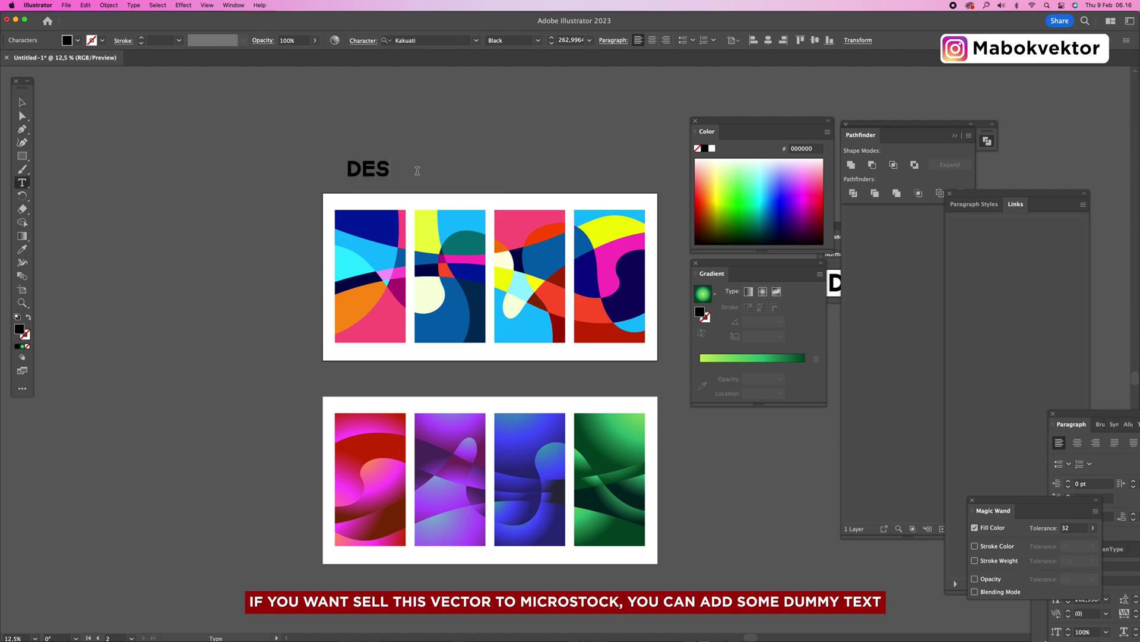
{"action": "type", "text": "IGN"}
- Set the DESIGN text in Gotham Black and move it a little higher above the flat artboard
{"action": "key", "text": "super+a"}
{"action": "left_click", "coordinate": [439, 41]}
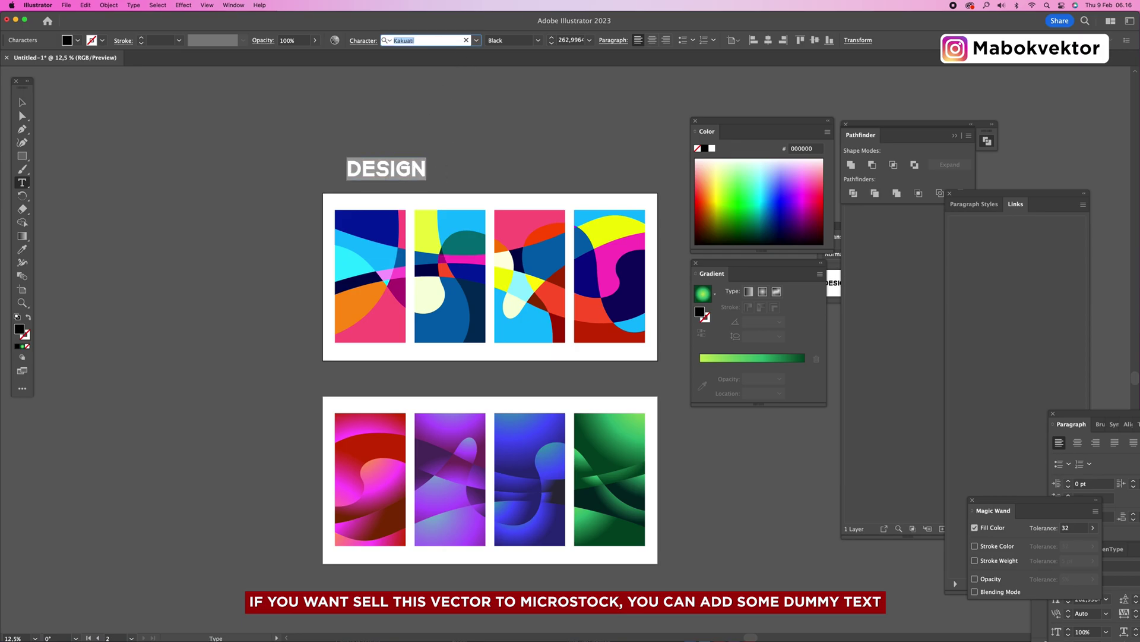
{"action": "type", "text": "gothan"}
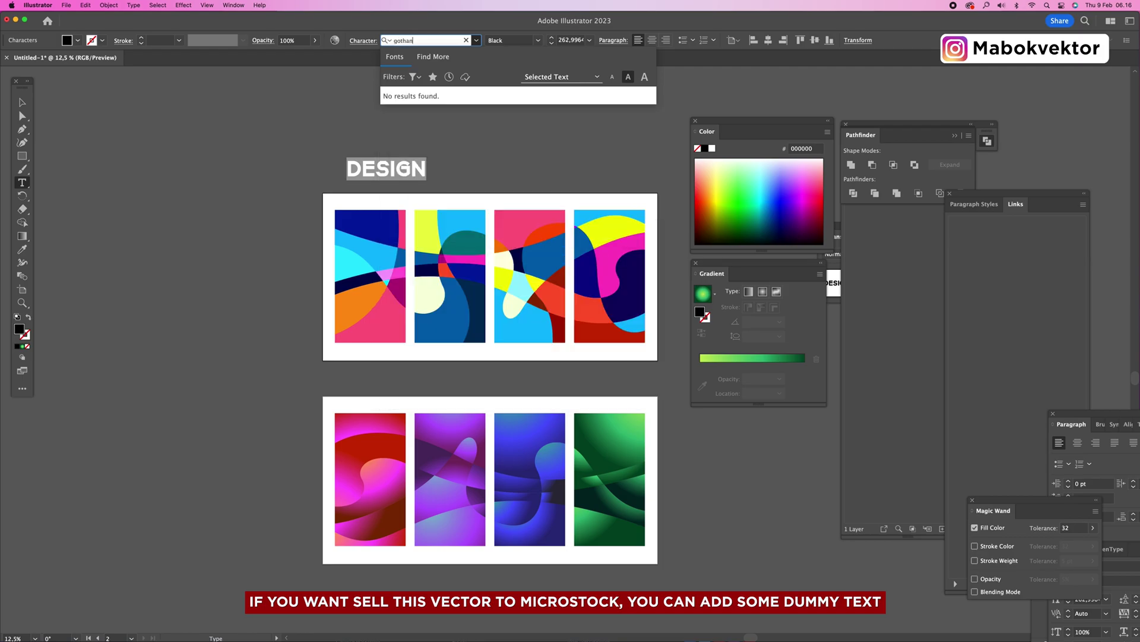
{"action": "key", "text": "BackSpace"}
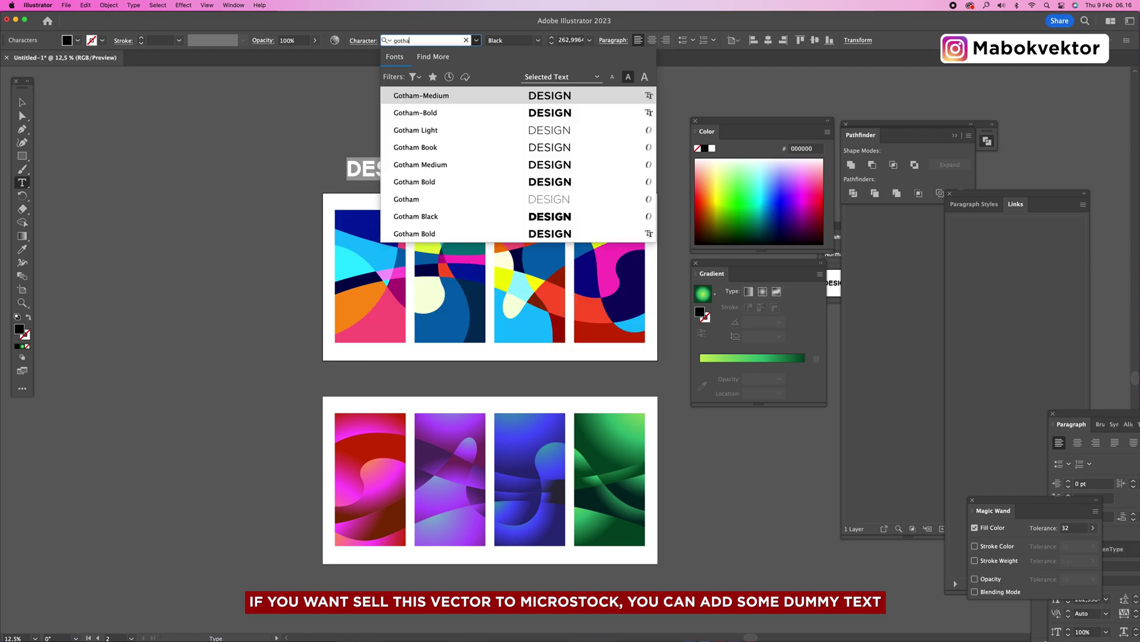
{"action": "left_click", "coordinate": [529, 216]}
{"action": "left_click", "coordinate": [22, 102]}
{"action": "left_click_drag", "start_coordinate": [393, 173], "coordinate": [414, 141]}
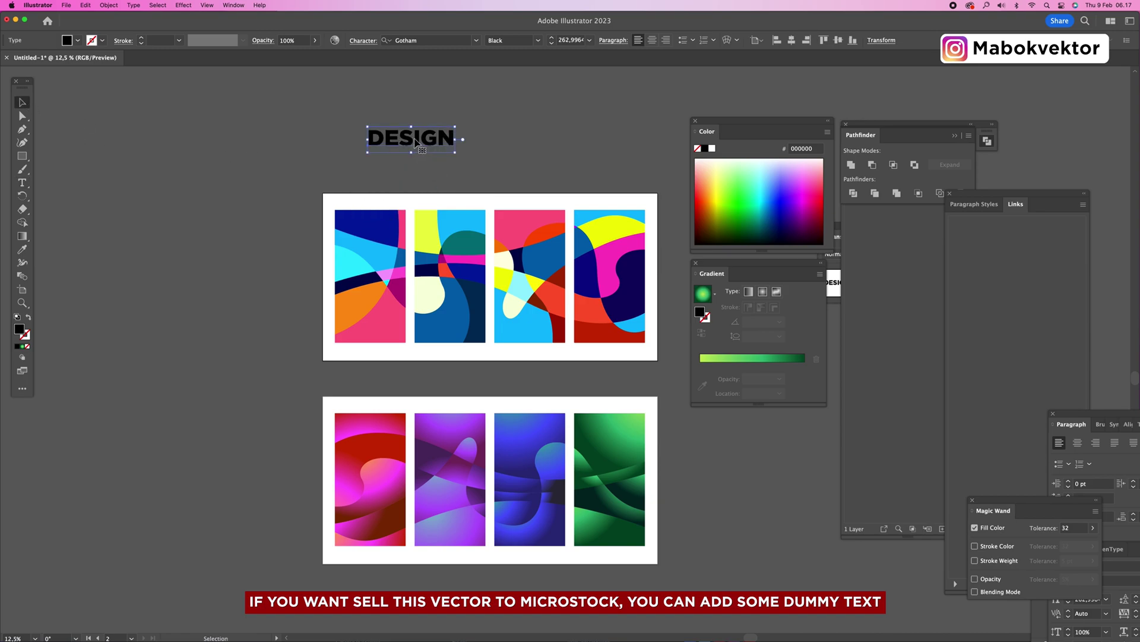
- Break DESIGN into two lines, DE and SIGN, and slightly reduce the leading between them
{"action": "key", "text": "t"}
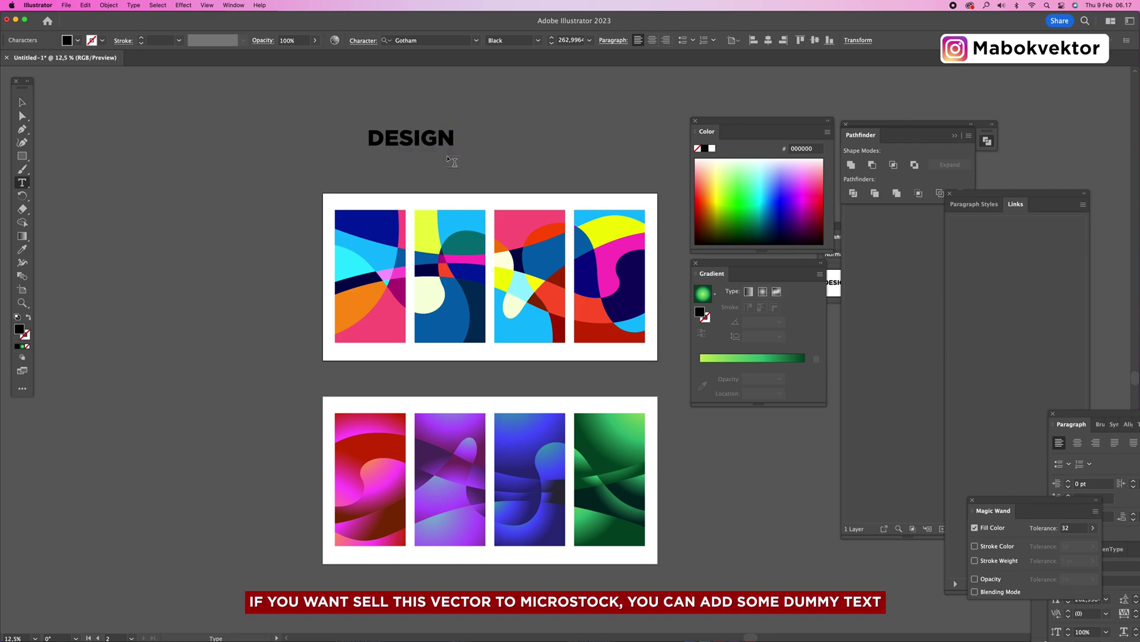
{"action": "key", "text": "Return"}
{"action": "key", "text": "super+a"}
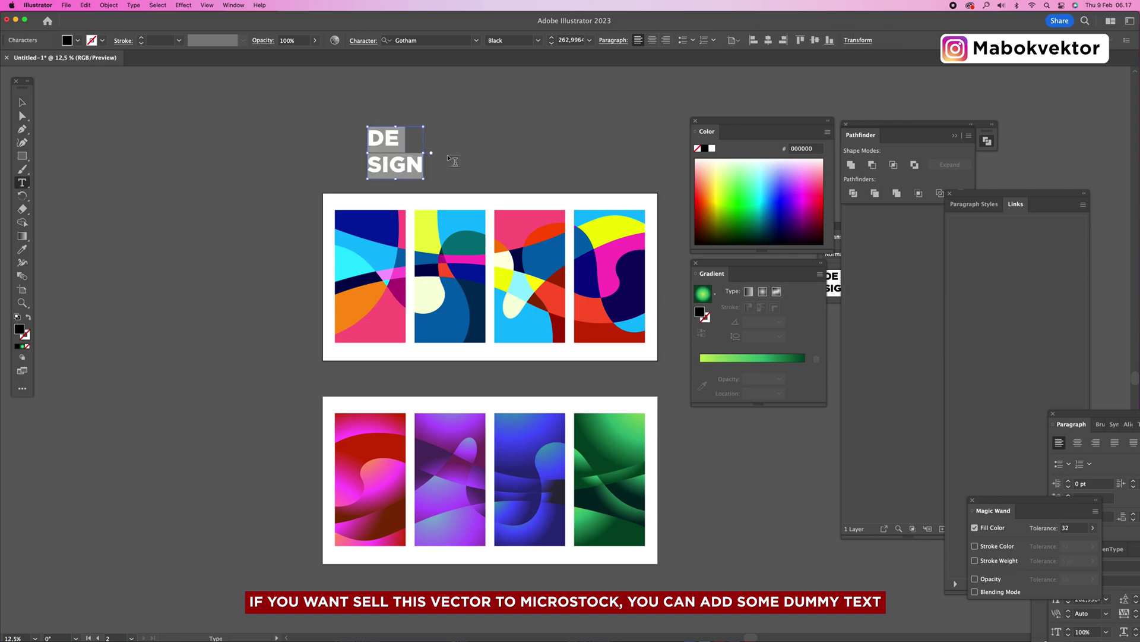
{"action": "key", "text": "alt+Up"}
{"action": "key", "text": "alt+Up"}
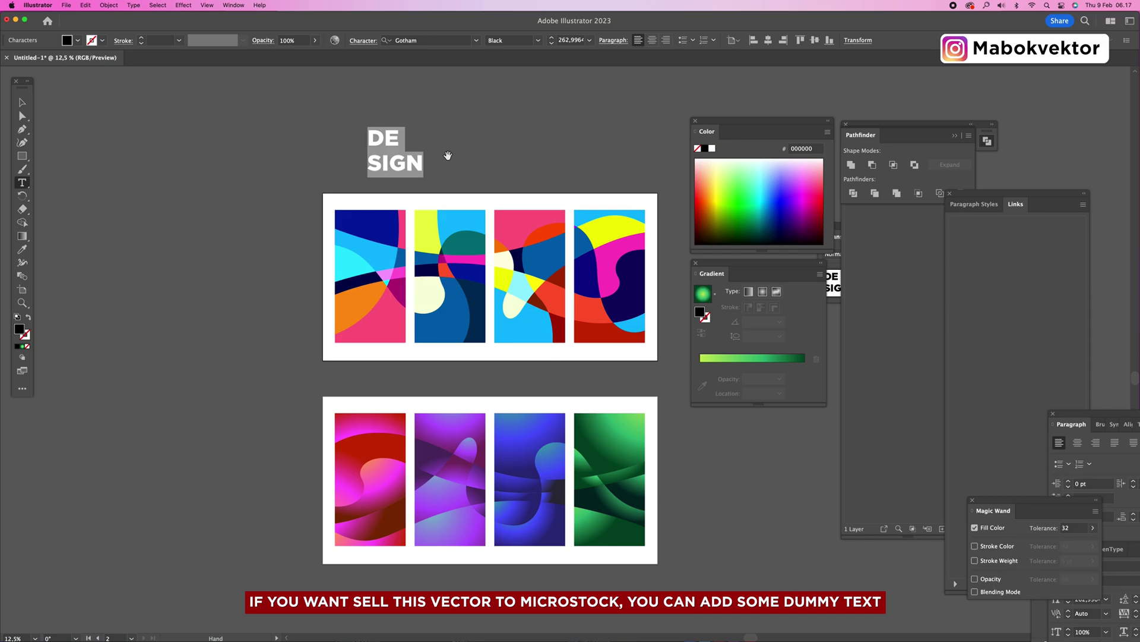
{"action": "left_click", "coordinate": [22, 102]}
{"action": "left_click", "coordinate": [78, 123]}
- Tighten the leading of the DE SIGN text further so the two lines sit close together
{"action": "key", "text": "z"}
{"action": "left_click", "coordinate": [332, 174]}
{"action": "left_click_drag", "start_coordinate": [510, 297], "coordinate": [265, 257]}
{"action": "key", "text": "a"}
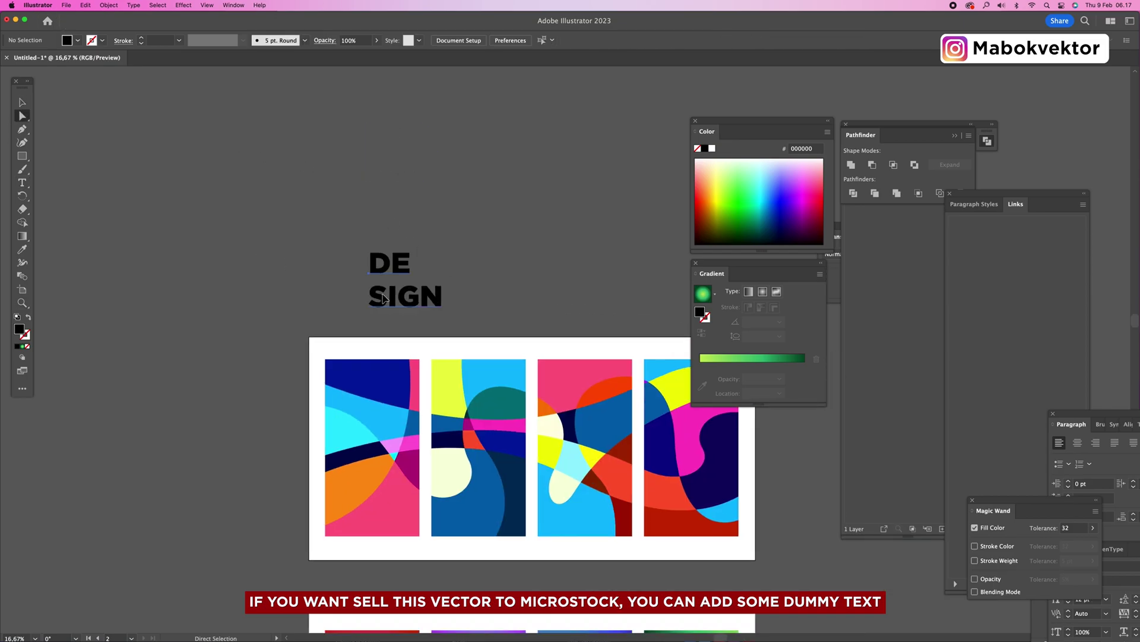
{"action": "left_click", "coordinate": [384, 298]}
{"action": "key", "text": "alt+Up"}
{"action": "key", "text": "alt+Up"}
{"action": "key", "text": "alt+Up"}
{"action": "key", "text": "alt+Up"}
{"action": "key", "text": "alt+Up"}
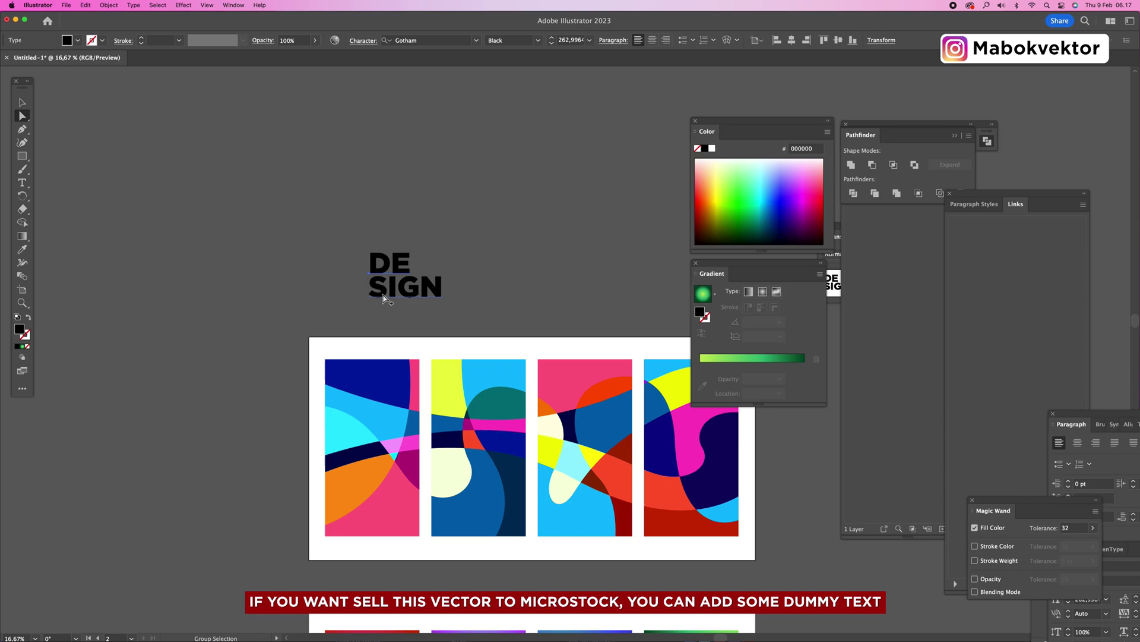
- Tighten the tracking of the DE SIGN text so its letters nearly touch
{"action": "key", "text": "alt+Left"}
{"action": "key", "text": "alt+Left"}
{"action": "key", "text": "alt+Left"}
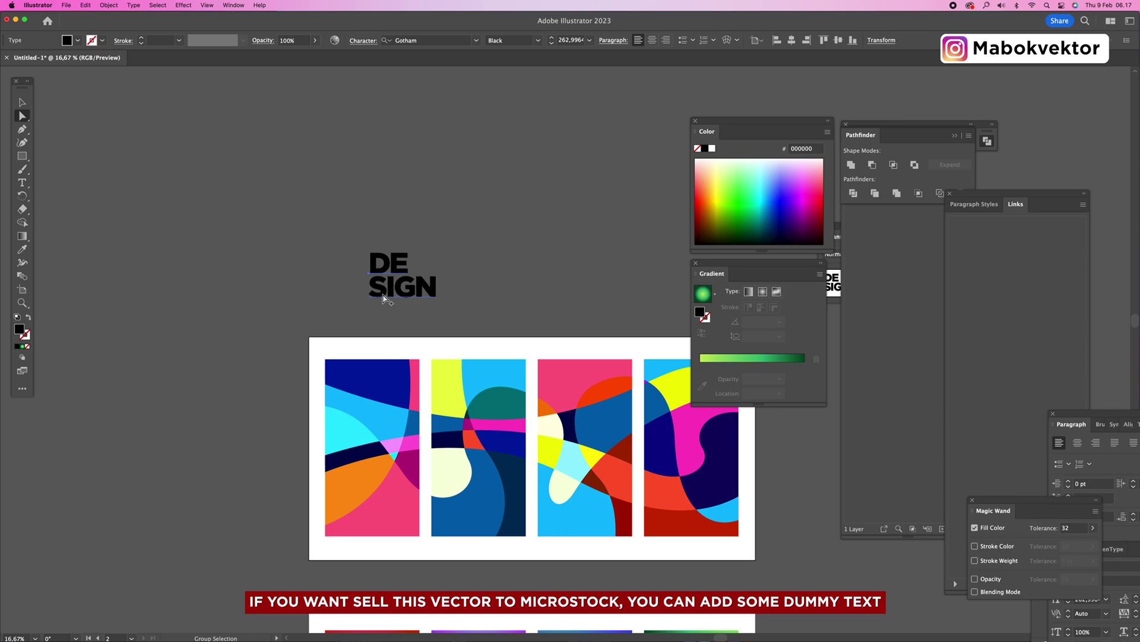
{"action": "key", "text": "alt+Right"}
- Convert the DE SIGN text to outlines and scale it down to about 447 px wide
{"action": "key", "text": "super+shift+o"}
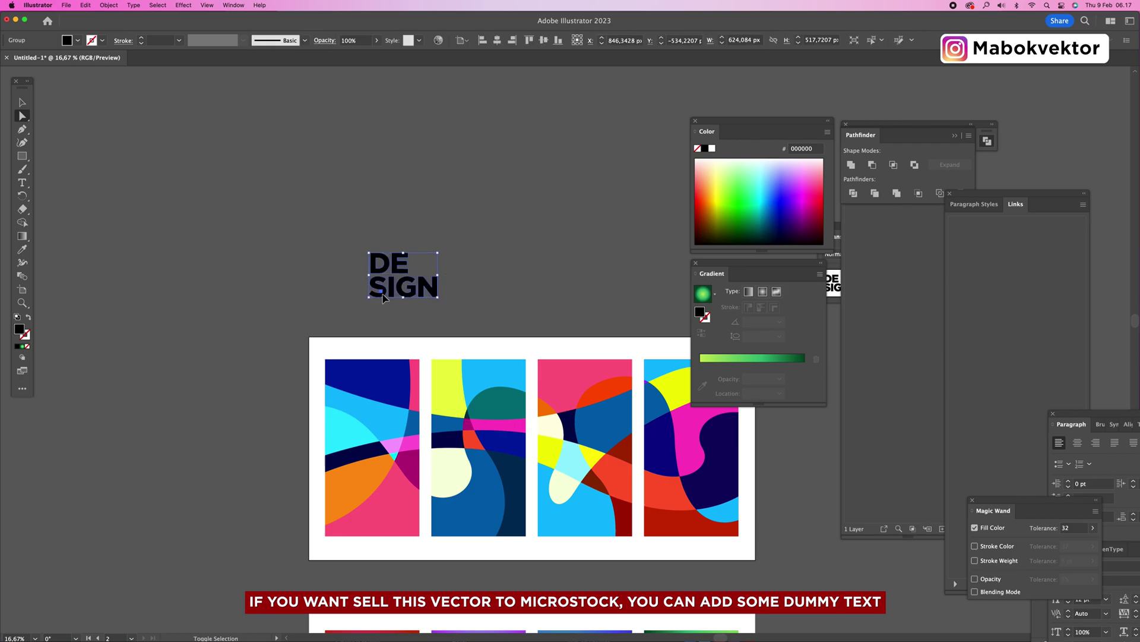
{"action": "key", "text": "v"}
{"action": "left_click_drag", "start_coordinate": [439, 298], "coordinate": [420, 285]}
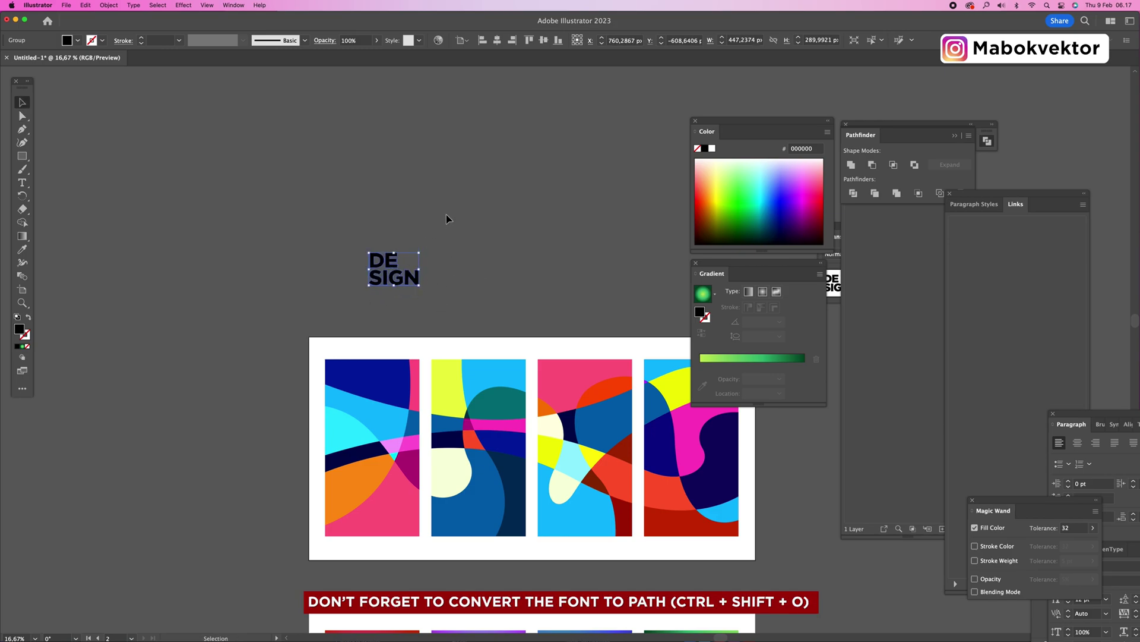
{"action": "left_click", "coordinate": [22, 182]}
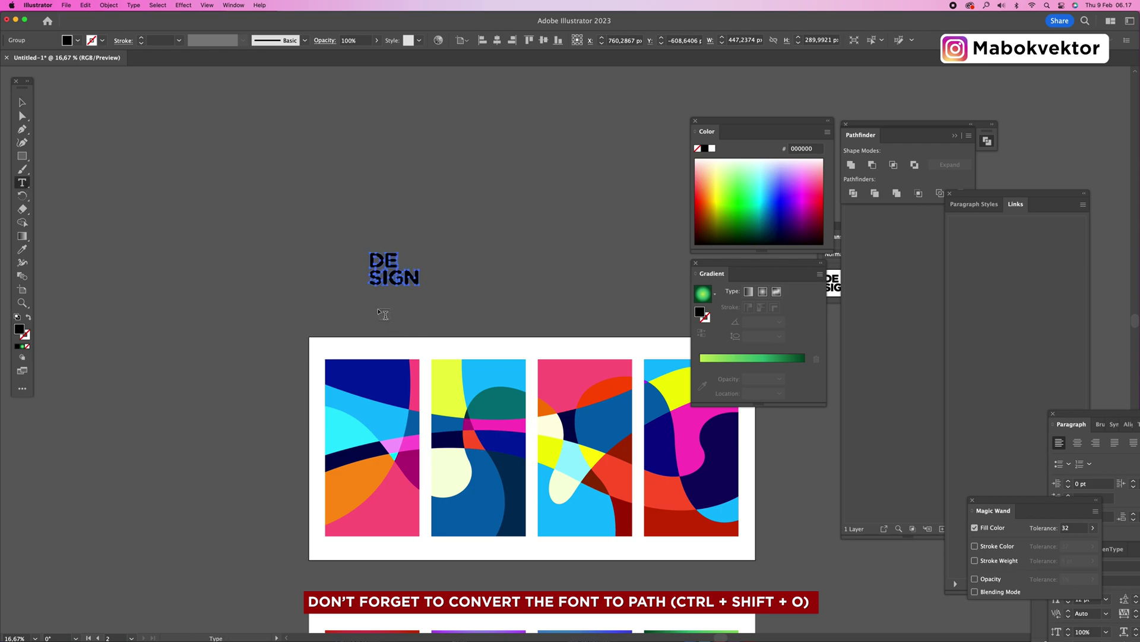
{"action": "left_click_drag", "start_coordinate": [371, 293], "coordinate": [482, 323]}
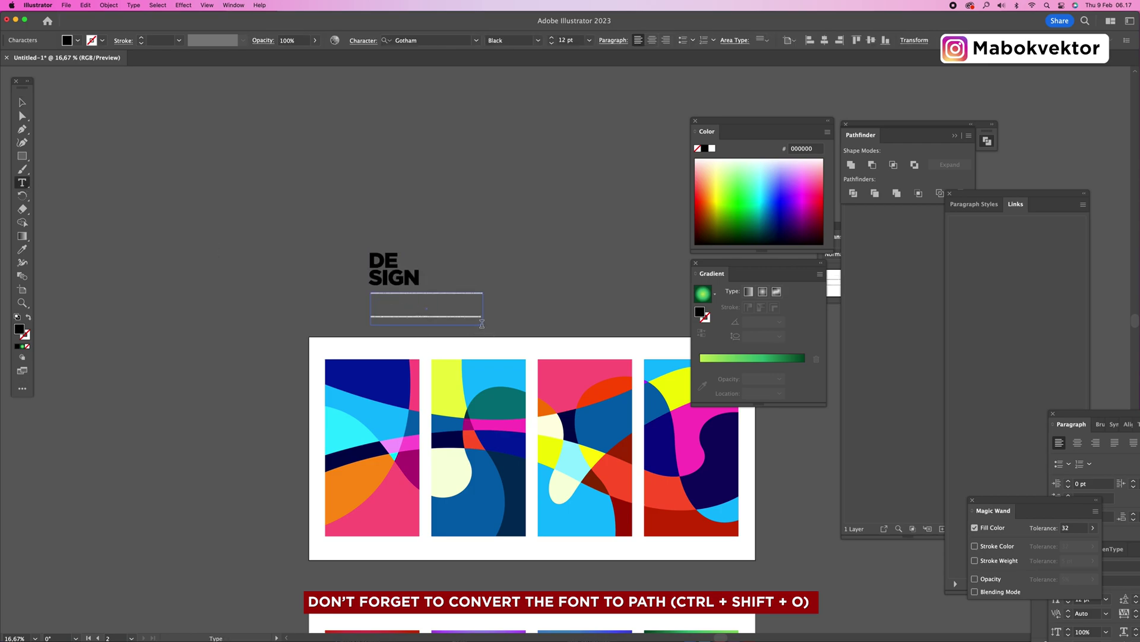
{"action": "key", "text": "super+z"}
{"action": "key", "text": "super+shift+o"}
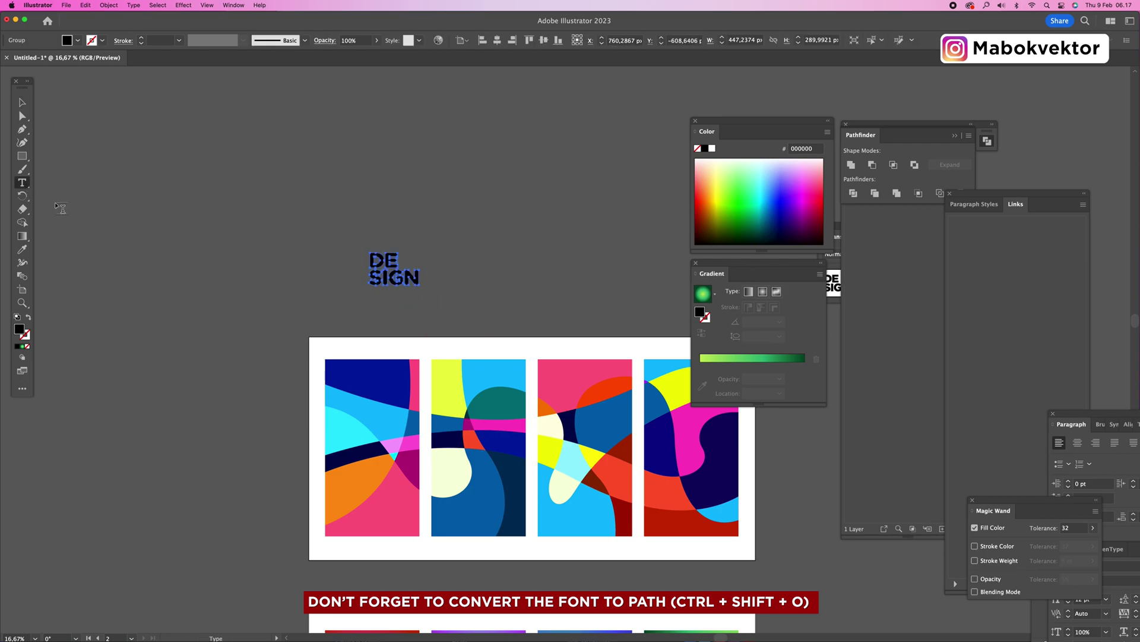
- Draw a large area-text frame of placeholder text beside the DE SIGN wordmark and set its font size to 24 pt
{"action": "left_click_drag", "start_coordinate": [127, 160], "coordinate": [365, 427]}
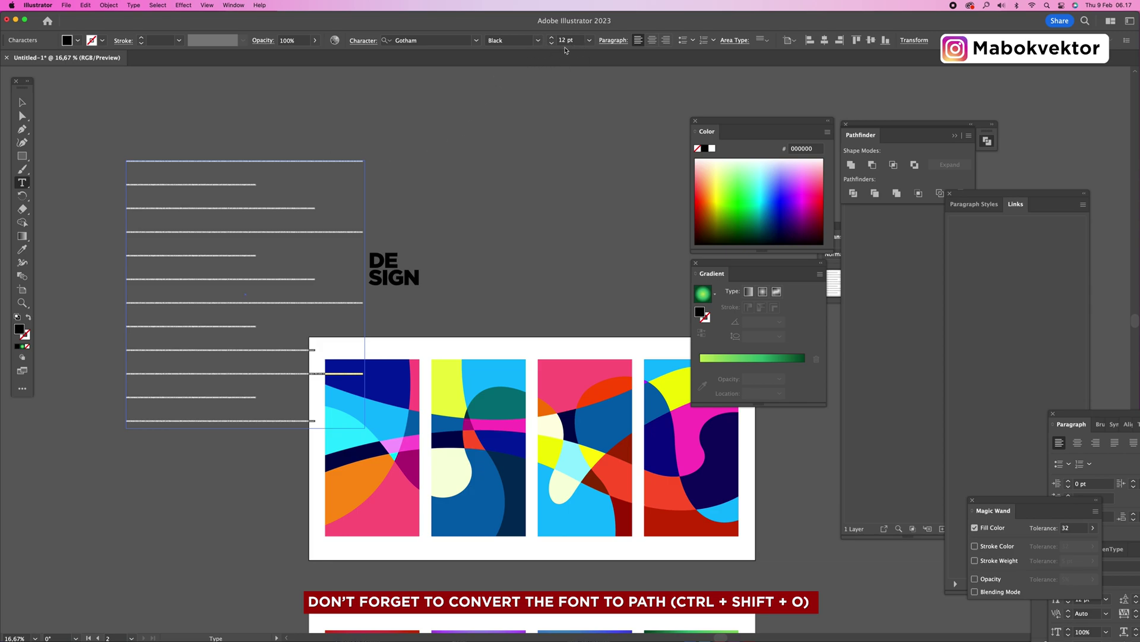
{"action": "left_click", "coordinate": [589, 39]}
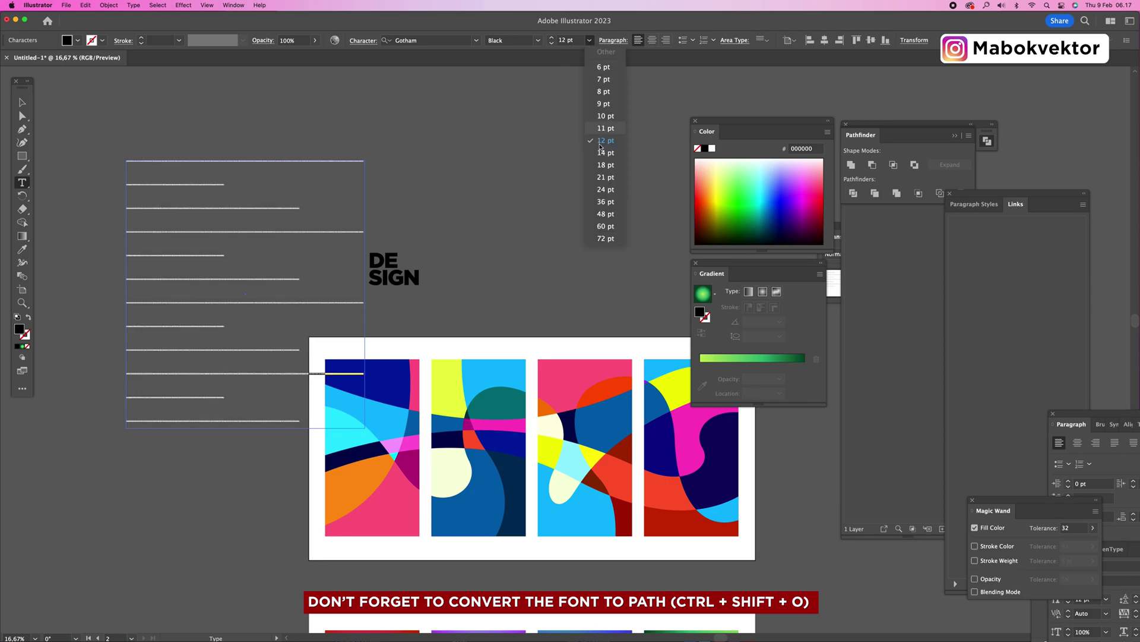
{"action": "left_click", "coordinate": [606, 190]}
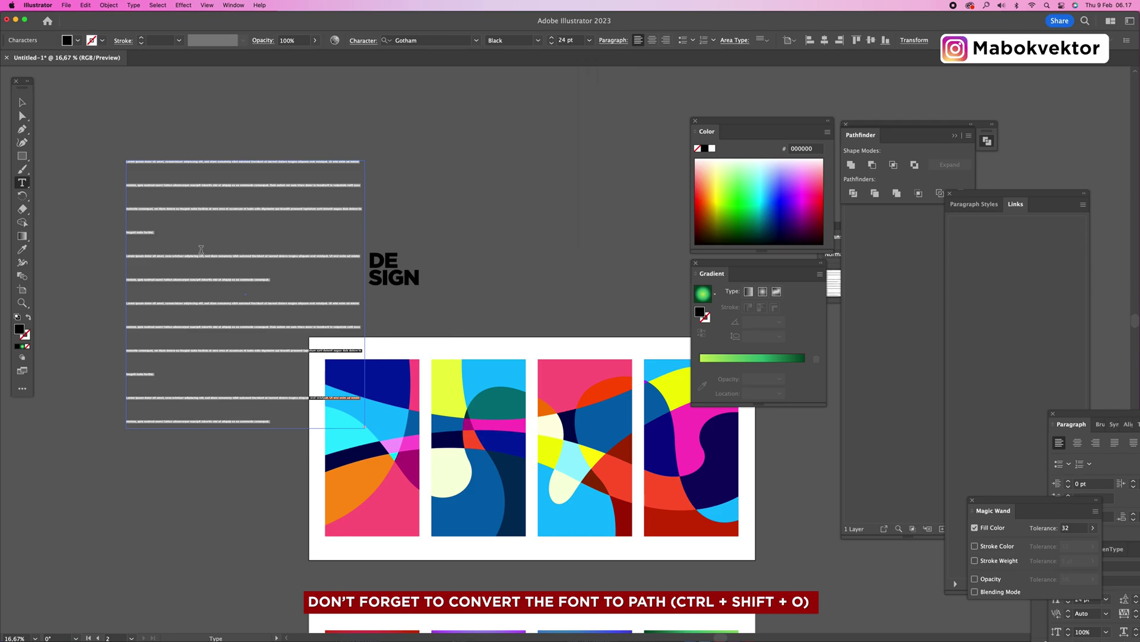
- Reduce the leading of all the placeholder text in steps to bring its widely spaced lines closer
{"action": "key", "text": "alt+Up"}
{"action": "key", "text": "alt+Up"}
{"action": "key", "text": "alt+Up"}
{"action": "key", "text": "alt+Up"}
{"action": "key", "text": "alt+Up"}
{"action": "key", "text": "alt+Up"}
{"action": "key", "text": "alt+Up"}
{"action": "key", "text": "alt+Up"}
{"action": "key", "text": "alt+Up"}
{"action": "key", "text": "alt+Up"}
{"action": "key", "text": "alt+Up"}
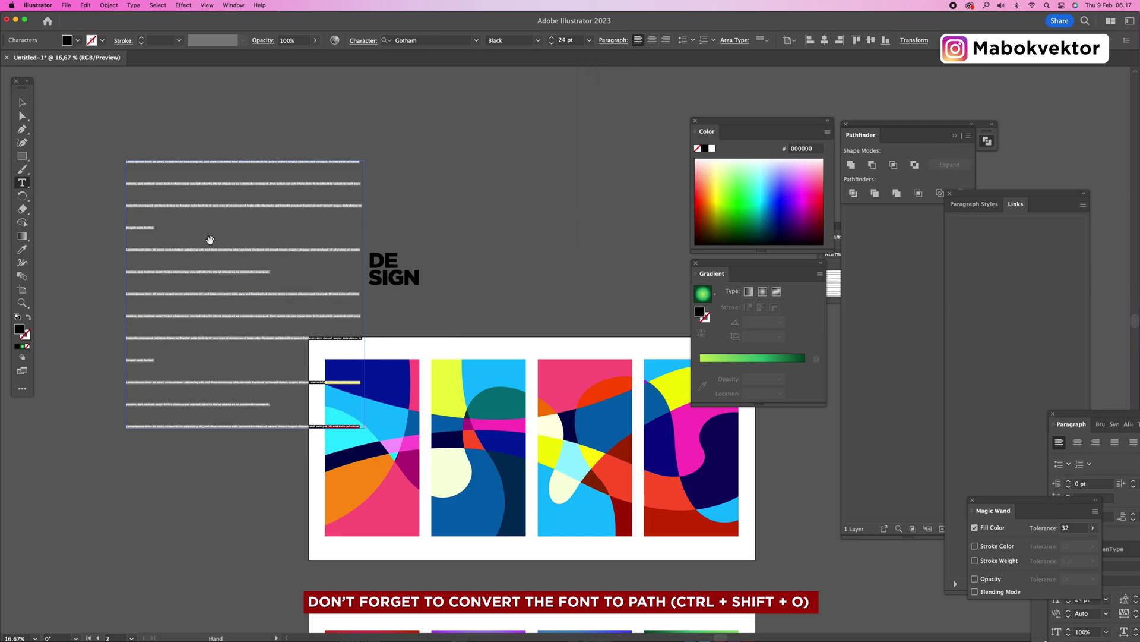
{"action": "key", "text": "alt+Up"}
{"action": "key", "text": "alt+Up"}
{"action": "key", "text": "alt+Up"}
{"action": "key", "text": "alt+Up"}
{"action": "key", "text": "alt+Up"}
{"action": "key", "text": "alt+Up"}
{"action": "key", "text": "alt+Up"}
{"action": "key", "text": "alt+Up"}
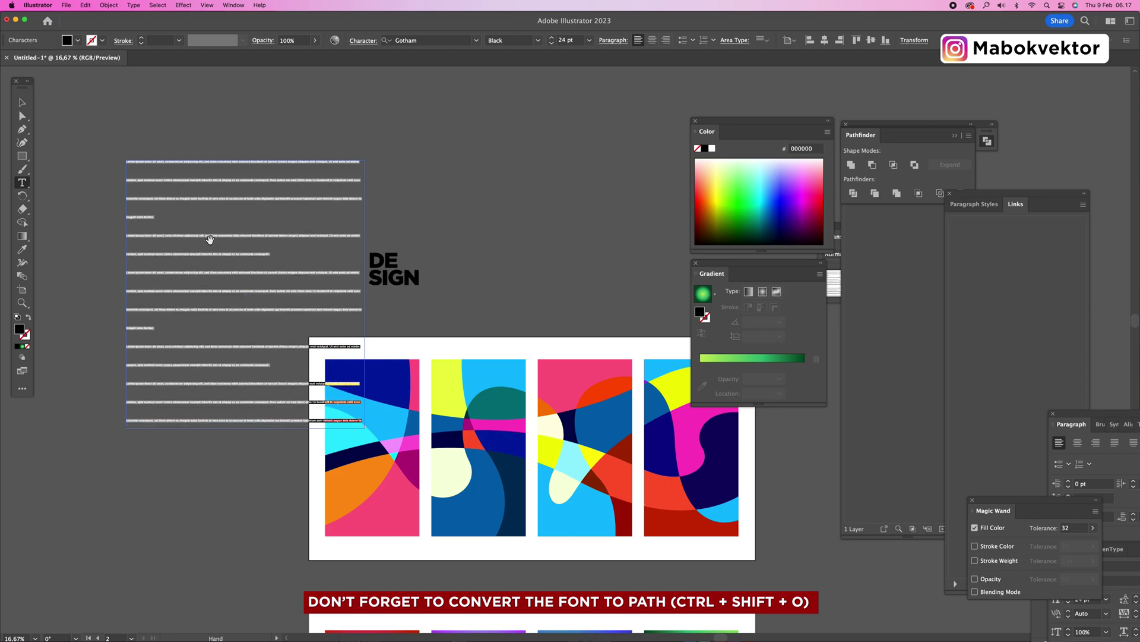
{"action": "key", "text": "alt+Up"}
{"action": "key", "text": "alt+Up"}
{"action": "key", "text": "alt+Up"}
{"action": "key", "text": "alt+Up"}
{"action": "key", "text": "alt+Up"}
{"action": "key", "text": "alt+Up"}
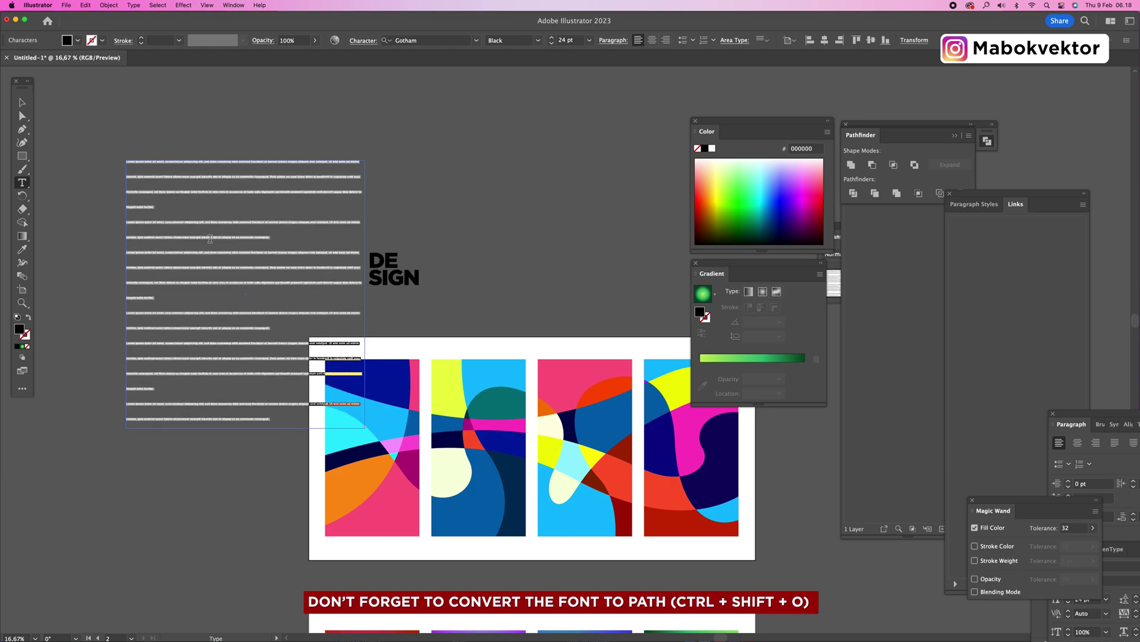
- Delete the surplus lines from the lower part of the placeholder text, keeping only the first seven lines
{"action": "left_click", "coordinate": [125, 219]}
{"action": "left_click_drag", "start_coordinate": [125, 219], "coordinate": [271, 419]}
{"action": "key", "text": "BackSpace"}
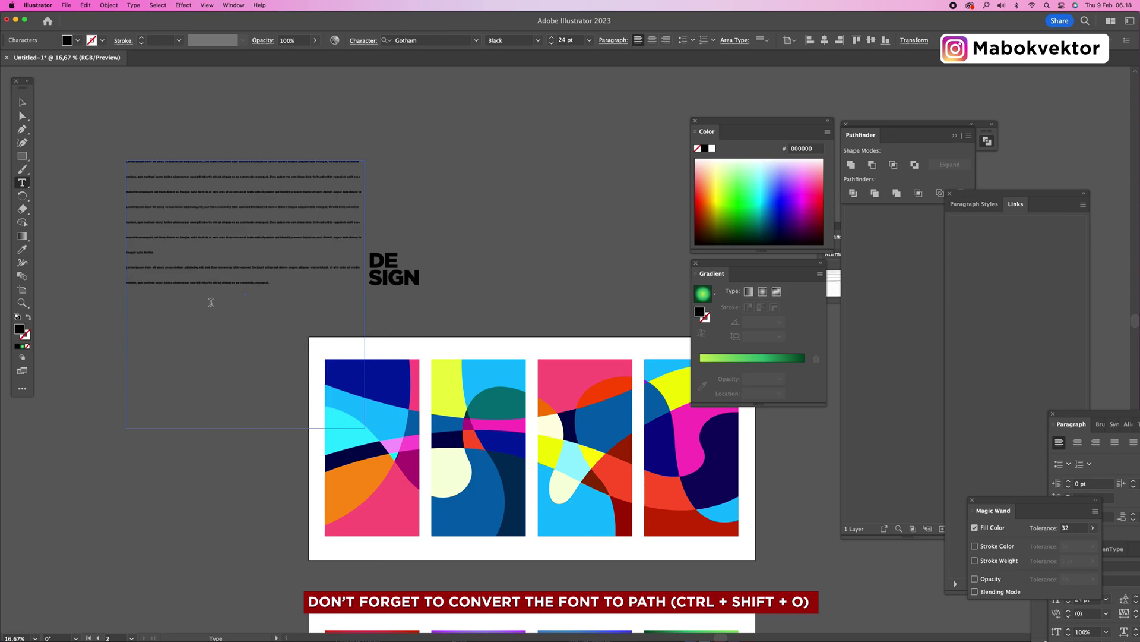
{"action": "left_click_drag", "start_coordinate": [127, 265], "coordinate": [234, 323]}
{"action": "key", "text": "BackSpace"}
- Reduce the leading of the remaining placeholder lines until they form a compact paragraph
{"action": "key", "text": "super+a"}
{"action": "key", "text": "alt+Up"}
{"action": "key", "text": "alt+Up"}
{"action": "key", "text": "alt+Up"}
{"action": "key", "text": "alt+Up"}
{"action": "key", "text": "alt+Up"}
{"action": "key", "text": "alt+Up"}
{"action": "key", "text": "alt+Up"}
{"action": "key", "text": "alt+Up"}
{"action": "key", "text": "alt+Up"}
{"action": "key", "text": "alt+Up"}
{"action": "key", "text": "alt+Up"}
{"action": "key", "text": "alt+Up"}
{"action": "key", "text": "alt+Up"}
{"action": "key", "text": "alt+Up"}
{"action": "key", "text": "alt+Up"}
{"action": "key", "text": "alt+Up"}
{"action": "key", "text": "alt+Up"}
{"action": "key", "text": "alt+Up"}
{"action": "key", "text": "alt+Up"}
{"action": "key", "text": "alt+Up"}
{"action": "key", "text": "alt+Up"}
{"action": "key", "text": "alt+Up"}
{"action": "key", "text": "alt+Up"}
{"action": "key", "text": "alt+Up"}
{"action": "key", "text": "alt+Up"}
{"action": "key", "text": "alt+Up"}
{"action": "key", "text": "alt+Up"}
{"action": "key", "text": "alt+Up"}
{"action": "key", "text": "alt+Up"}
{"action": "key", "text": "alt+Up"}
{"action": "key", "text": "alt+Up"}
{"action": "key", "text": "alt+Up"}
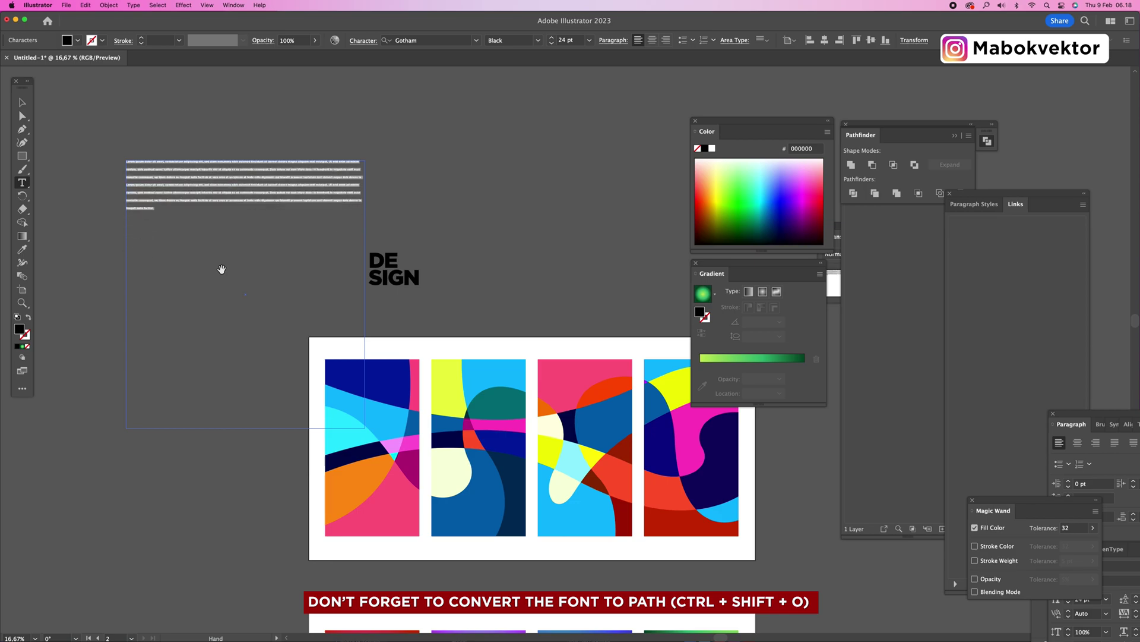
- Tighten the leading of the remaining placeholder lines further and set their font style to Book
{"action": "key", "text": "alt+Up"}
{"action": "key", "text": "alt+Up"}
{"action": "key", "text": "alt+Up"}
{"action": "key", "text": "alt+Up"}
{"action": "key", "text": "alt+Up"}
{"action": "key", "text": "alt+Up"}
{"action": "key", "text": "alt+Up"}
{"action": "key", "text": "alt+Up"}
{"action": "key", "text": "alt+Up"}
{"action": "key", "text": "alt+Up"}
{"action": "key", "text": "alt+Up"}
{"action": "key", "text": "alt+Up"}
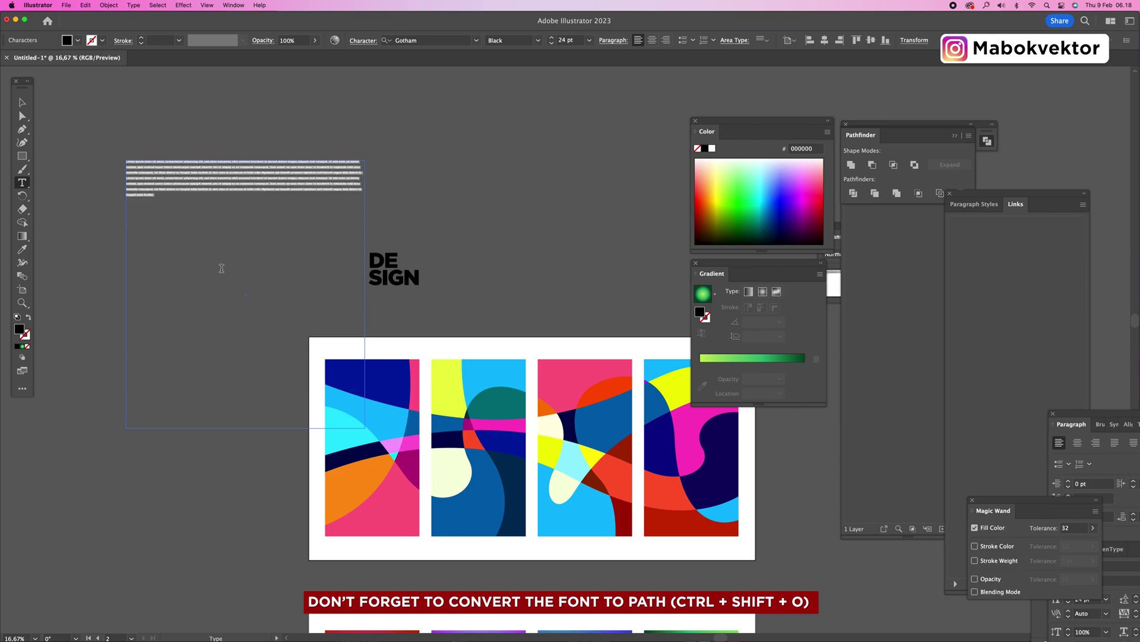
{"action": "left_click", "coordinate": [537, 40]}
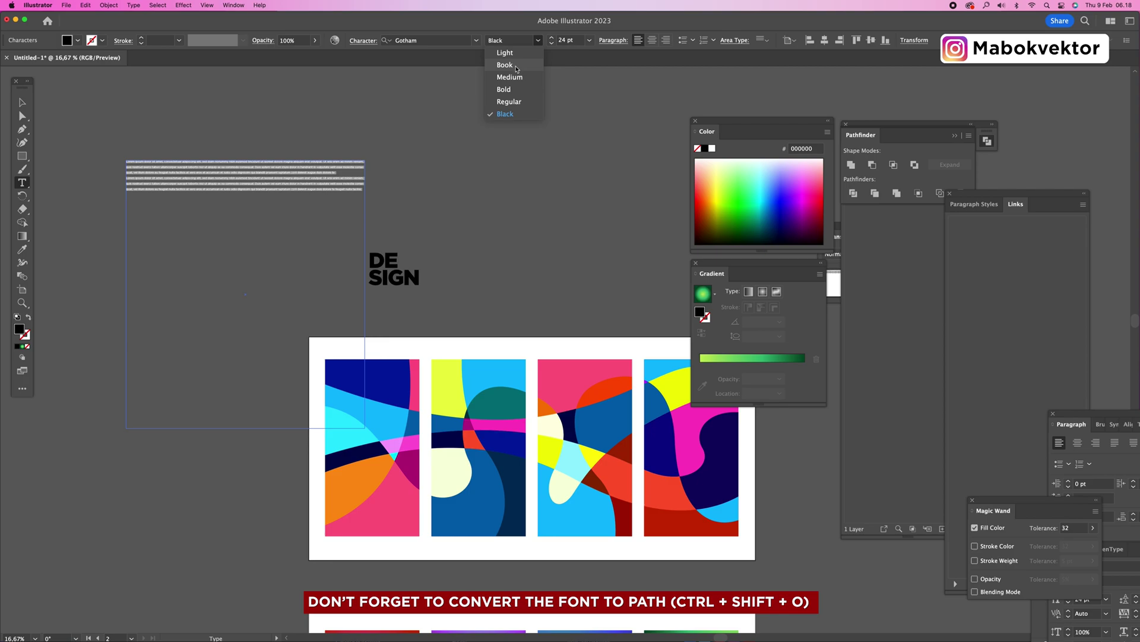
{"action": "left_click", "coordinate": [504, 65]}
{"action": "key", "text": "Escape"}
- Narrow the placeholder text frame to roughly half its width and delete the surplus second paragraph
{"action": "left_click_drag", "start_coordinate": [367, 296], "coordinate": [262, 282]}
{"action": "double_click", "coordinate": [147, 196]}
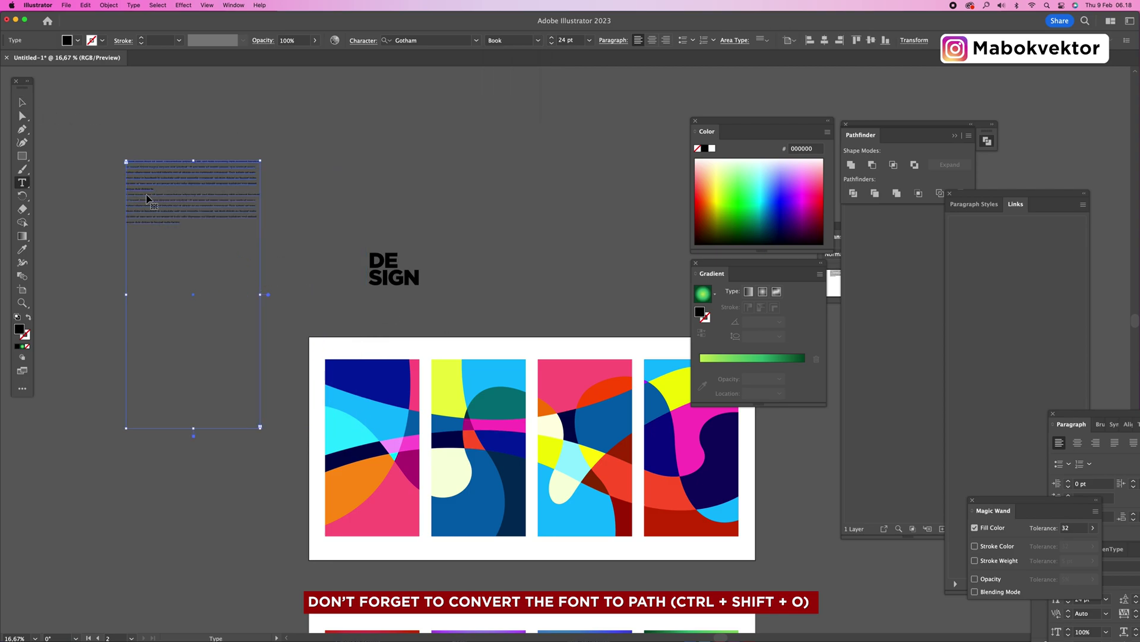
{"action": "left_click_drag", "start_coordinate": [126, 194], "coordinate": [205, 267]}
{"action": "key", "text": "BackSpace"}
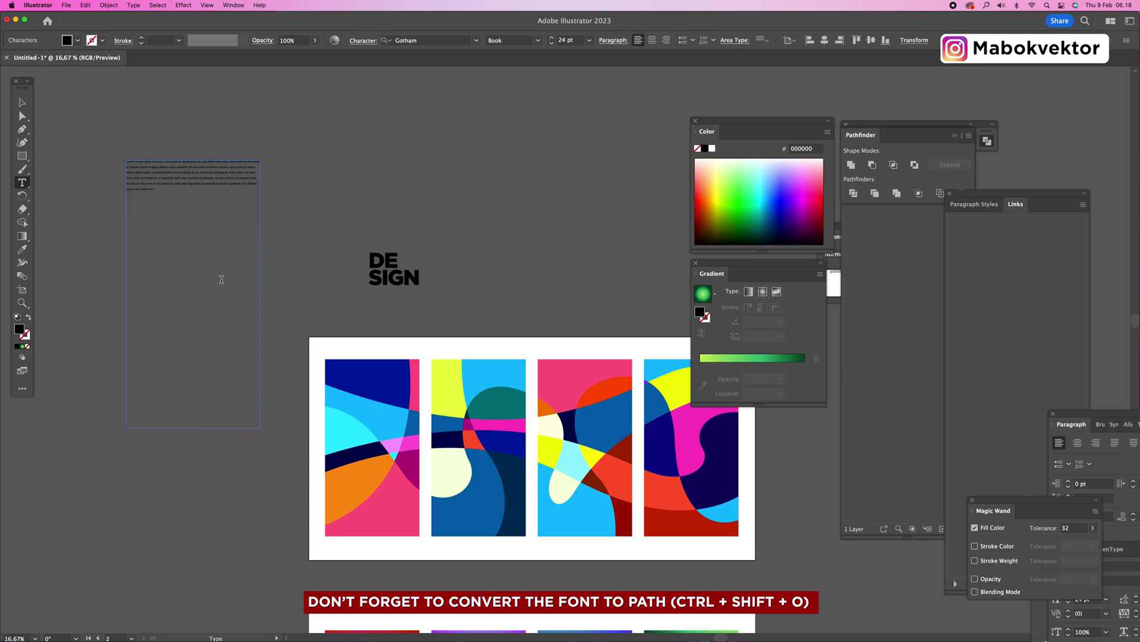
- Shrink the text frame to a small block around the paragraph and justify it with the last line aligned left
{"action": "left_click", "coordinate": [22, 103]}
{"action": "left_click_drag", "start_coordinate": [259, 429], "coordinate": [228, 348]}
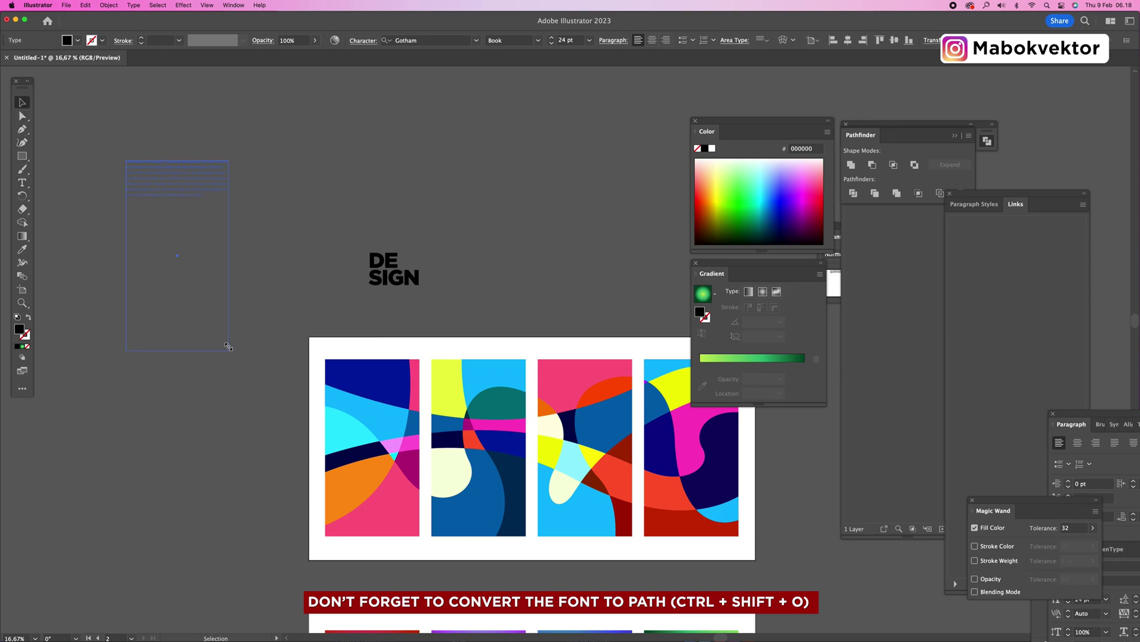
{"action": "left_click_drag", "start_coordinate": [221, 246], "coordinate": [221, 244]}
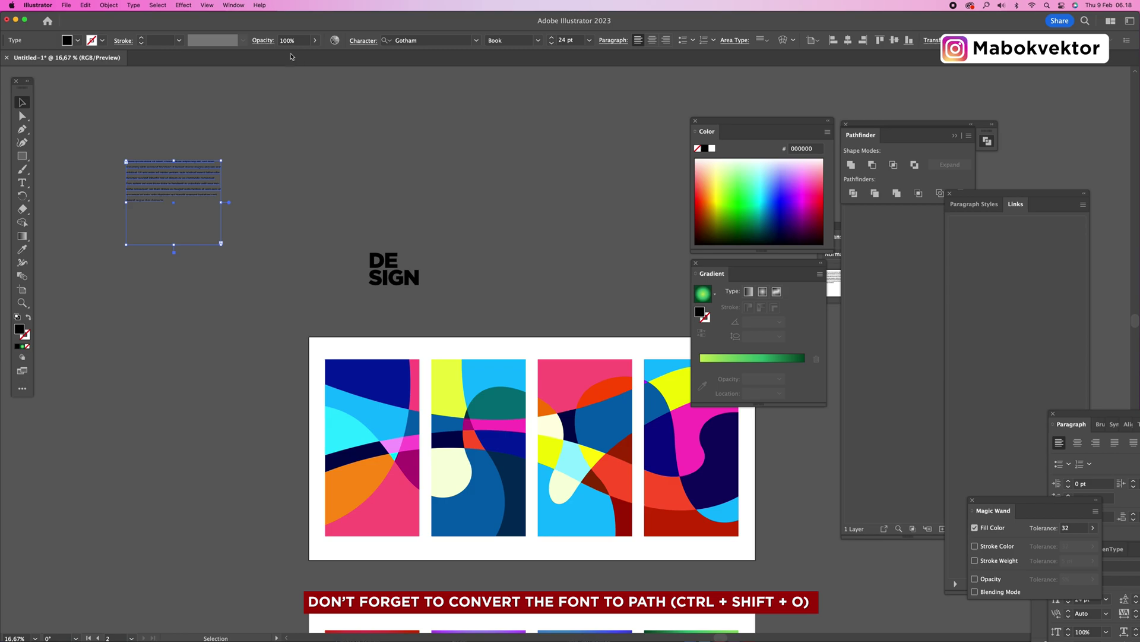
{"action": "left_click_drag", "start_coordinate": [1085, 428], "coordinate": [922, 254]}
{"action": "left_click", "coordinate": [937, 264]}
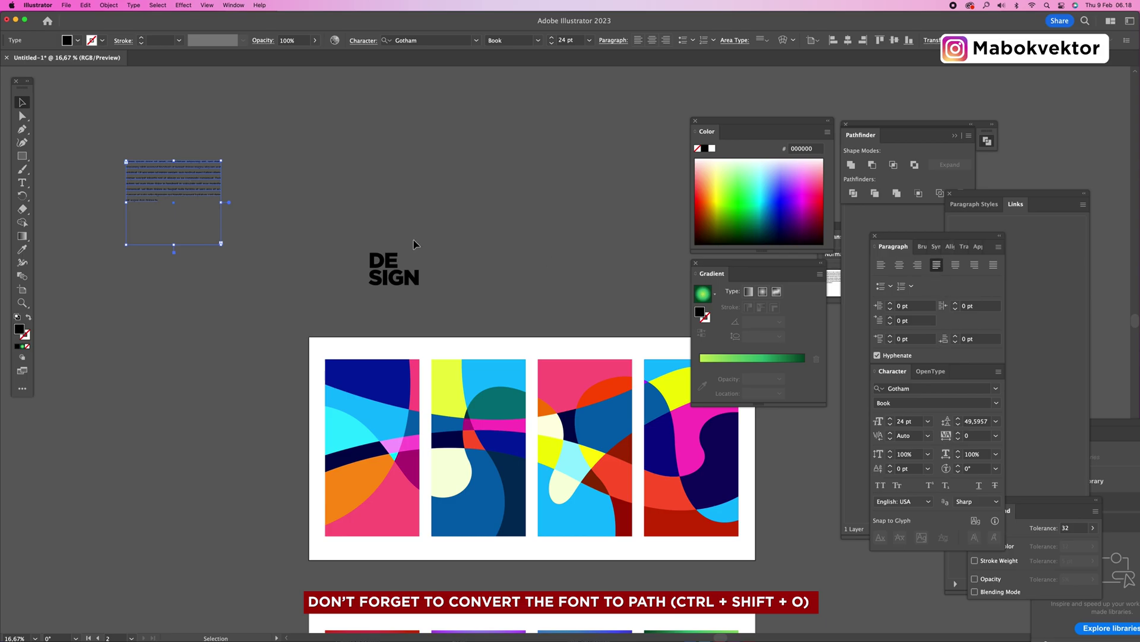
- Place the placeholder paragraph directly beneath the DE SIGN wordmark and scale the text down to about 16 pt
{"action": "left_click_drag", "start_coordinate": [435, 305], "coordinate": [456, 317]}
{"action": "left_click", "coordinate": [434, 220]}
{"action": "left_click_drag", "start_coordinate": [187, 182], "coordinate": [431, 312]}
{"action": "key", "text": "e"}
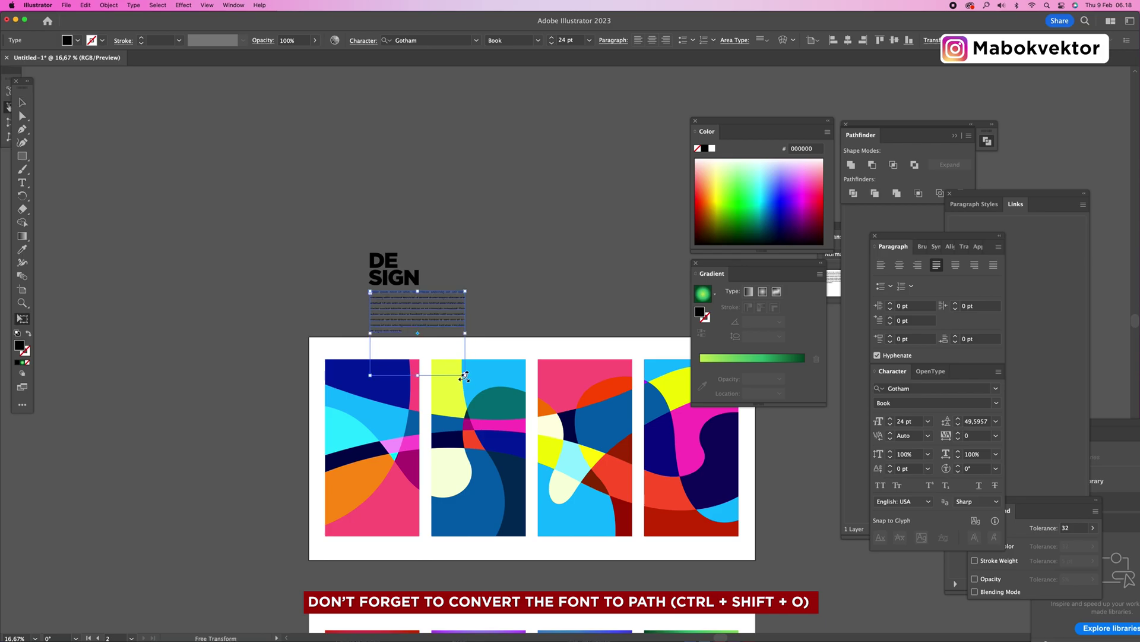
{"action": "left_click_drag", "start_coordinate": [466, 375], "coordinate": [446, 346]}
{"action": "key", "text": "v"}
- Narrow the scaled placeholder text frame so it extends only slightly beyond the wordmark's width
{"action": "left_click", "coordinate": [484, 302]}
{"action": "key", "text": "z"}
{"action": "left_click", "coordinate": [487, 303]}
{"action": "key", "text": "v"}
{"action": "left_click_drag", "start_coordinate": [503, 365], "coordinate": [484, 305]}
{"action": "left_click_drag", "start_coordinate": [481, 499], "coordinate": [471, 461]}
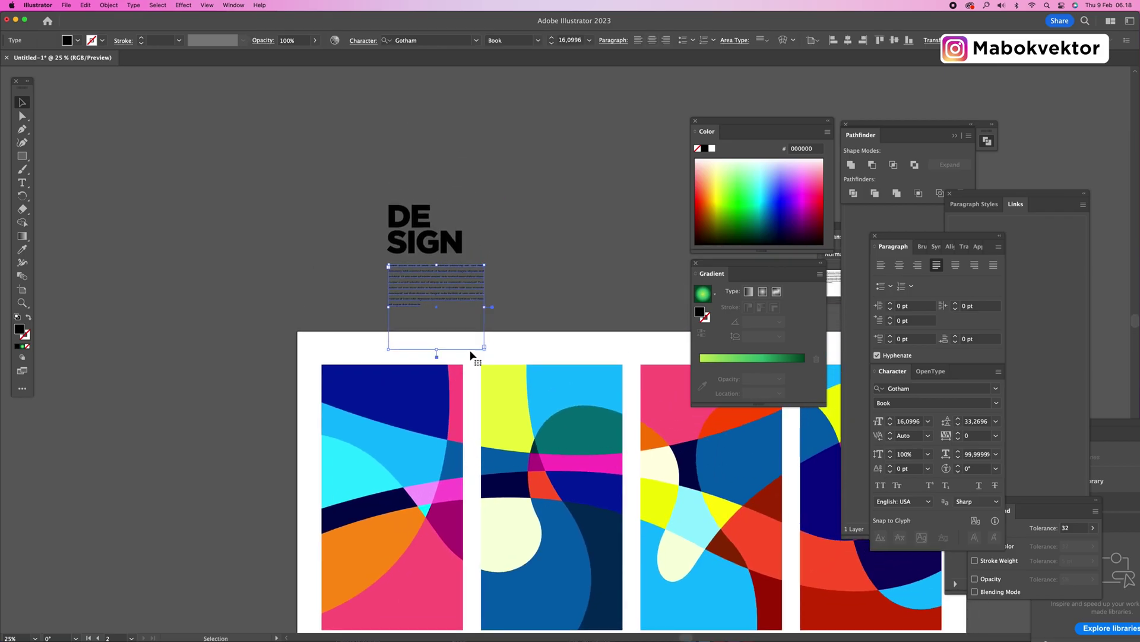
- Set the font size of the whole placeholder paragraph to 21 pt
{"action": "key", "text": "e"}
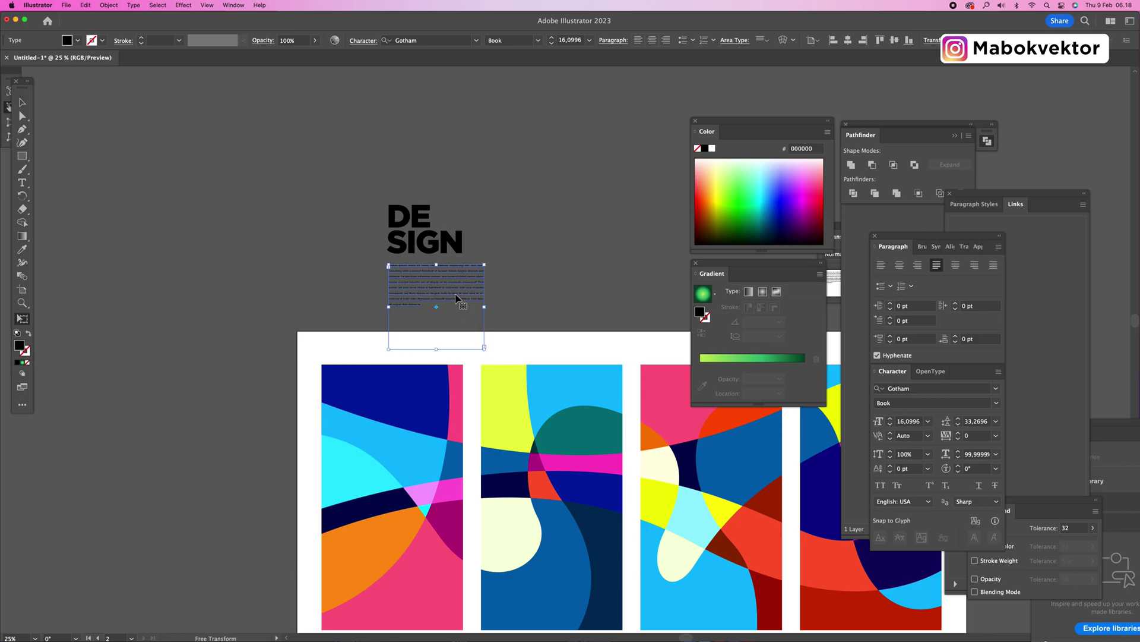
{"action": "key", "text": "t"}
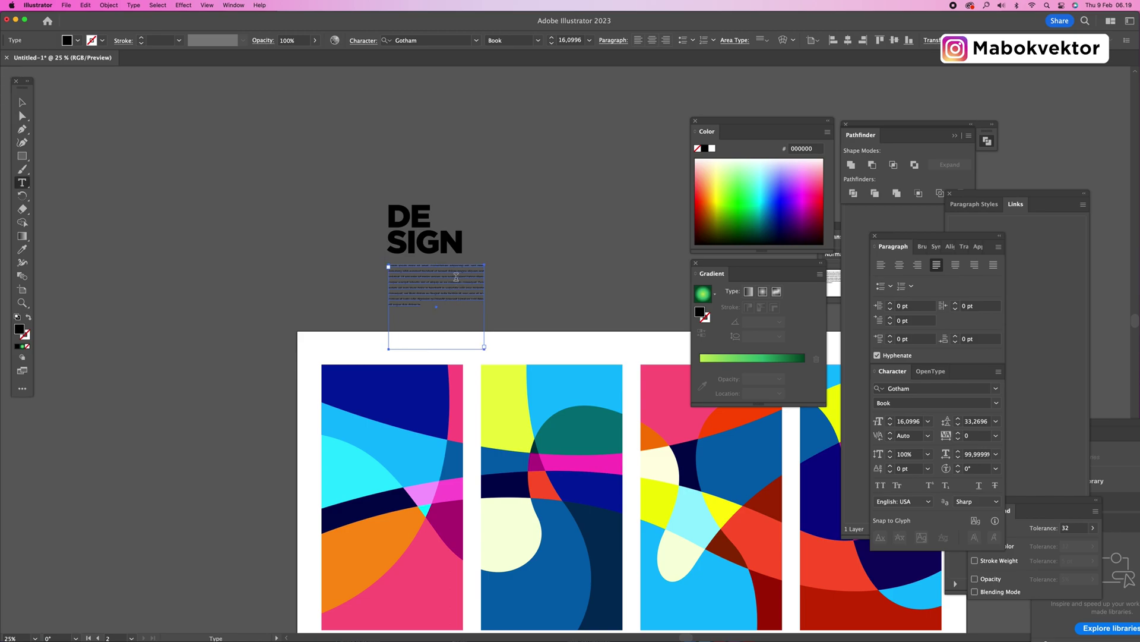
{"action": "left_click", "coordinate": [456, 276]}
{"action": "key", "text": "super+a"}
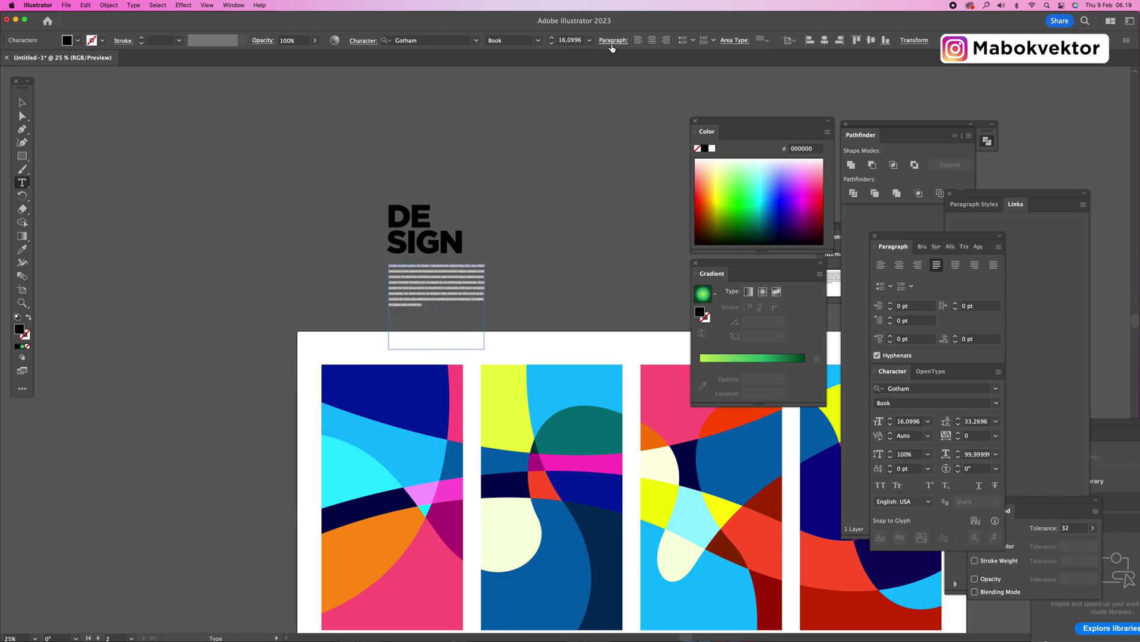
{"action": "left_click", "coordinate": [590, 40]}
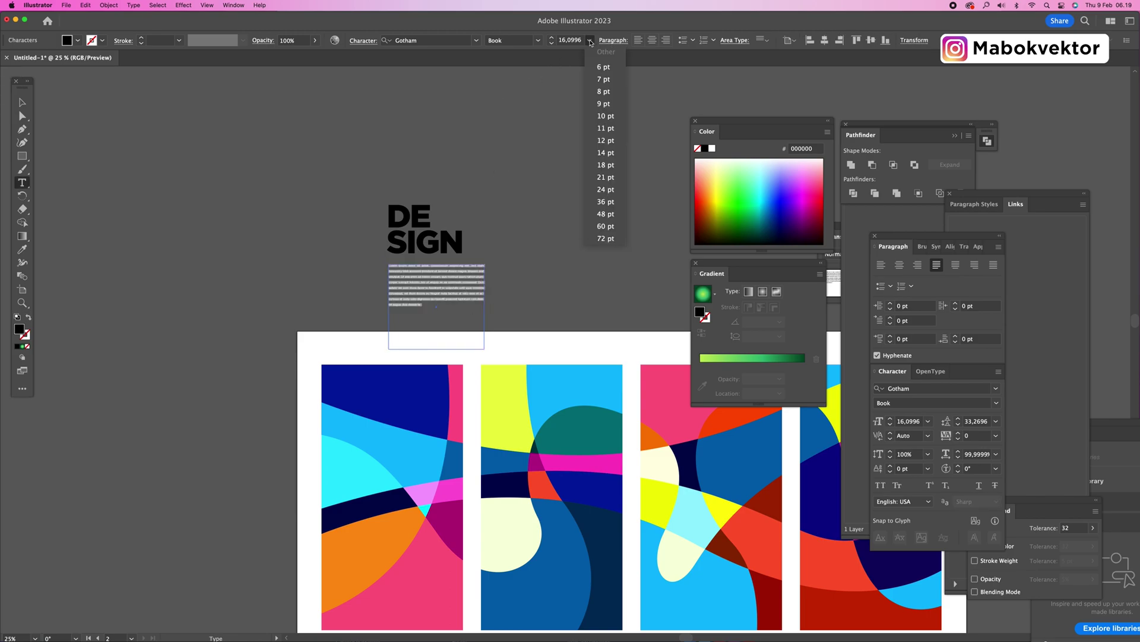
{"action": "left_click", "coordinate": [603, 165]}
{"action": "left_click", "coordinate": [589, 41]}
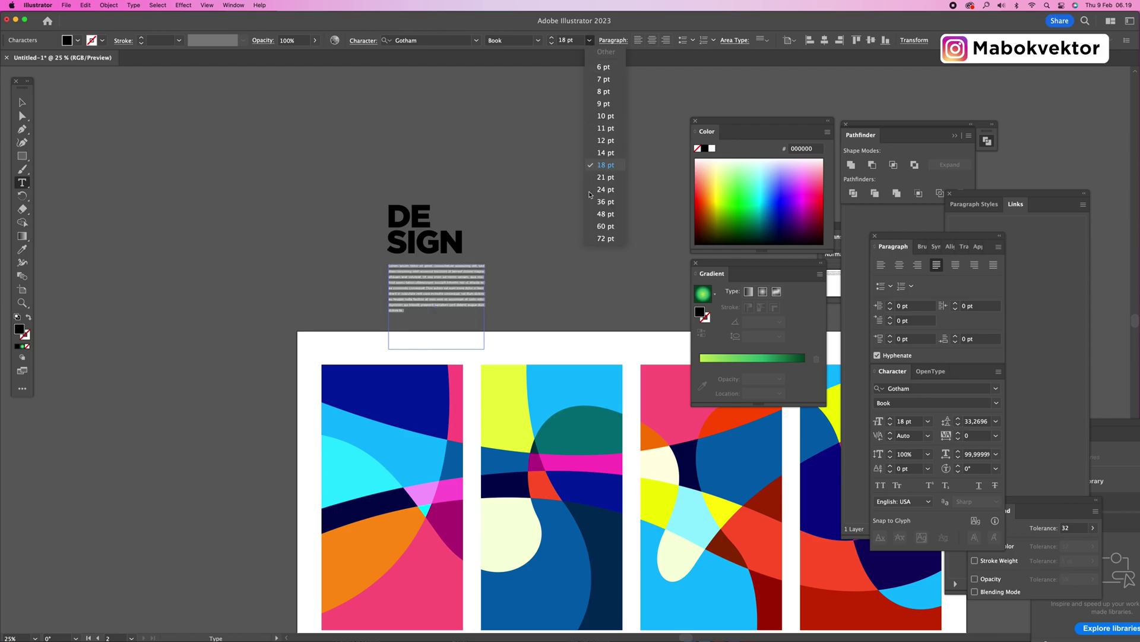
{"action": "left_click", "coordinate": [602, 179]}
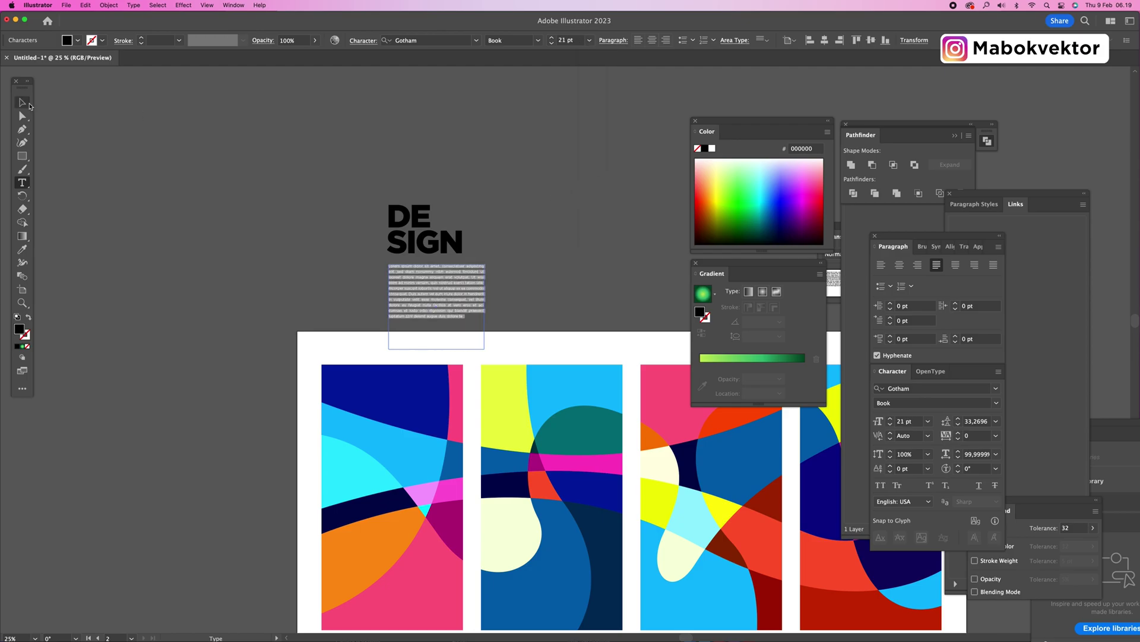
- Move the placeholder paragraph slightly up, closer to the DE SIGN wordmark
{"action": "left_click", "coordinate": [23, 102]}
{"action": "left_click", "coordinate": [111, 113]}
{"action": "left_click_drag", "start_coordinate": [434, 306], "coordinate": [453, 300]}
{"action": "left_click", "coordinate": [433, 302]}
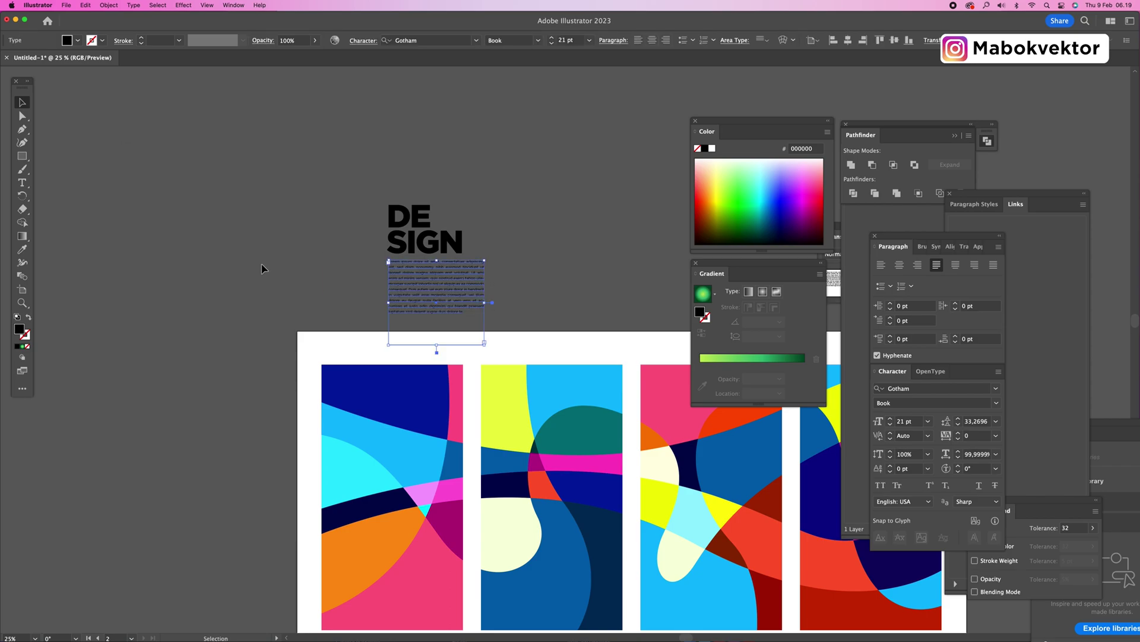
- Draw a small black dot at the wordmark's upper left and a smaller one beneath the placeholder paragraph
{"action": "left_click", "coordinate": [22, 157]}
{"action": "left_click", "coordinate": [74, 169]}
{"action": "left_click_drag", "start_coordinate": [376, 205], "coordinate": [381, 210]}
{"action": "key", "text": "v"}
{"action": "left_click", "coordinate": [461, 195]}
{"action": "left_click", "coordinate": [22, 157]}
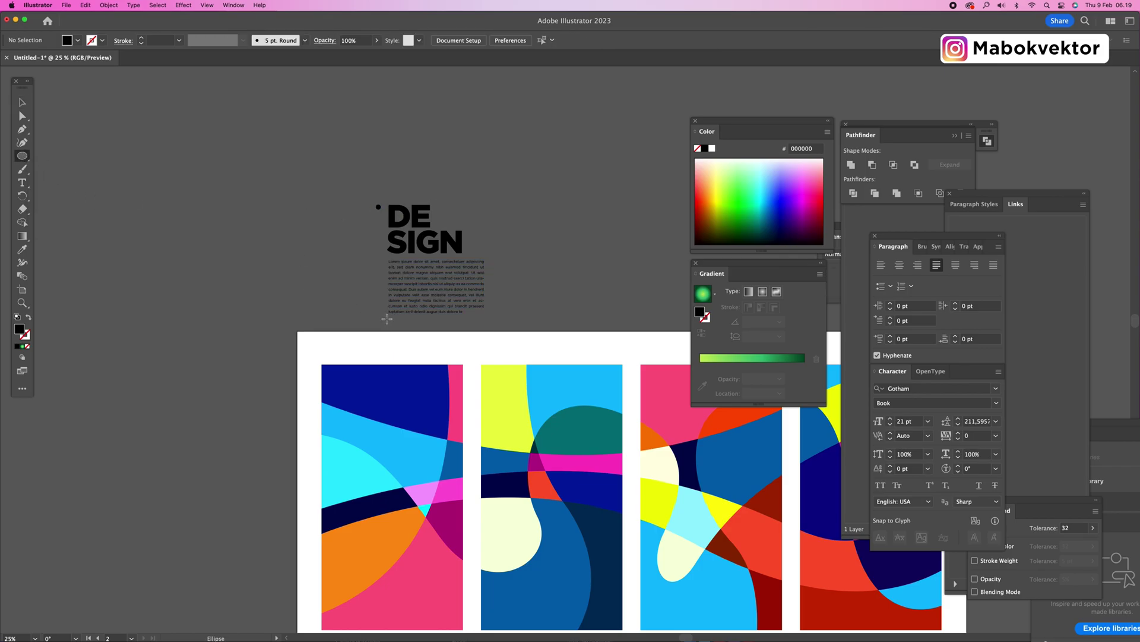
{"action": "left_click_drag", "start_coordinate": [389, 320], "coordinate": [391, 322]}
{"action": "key", "text": "v"}
{"action": "left_click", "coordinate": [507, 323]}
- Move the wordmark, paragraph and dots up together, convert the text to outlines and group everything
{"action": "left_click_drag", "start_coordinate": [362, 187], "coordinate": [362, 187]}
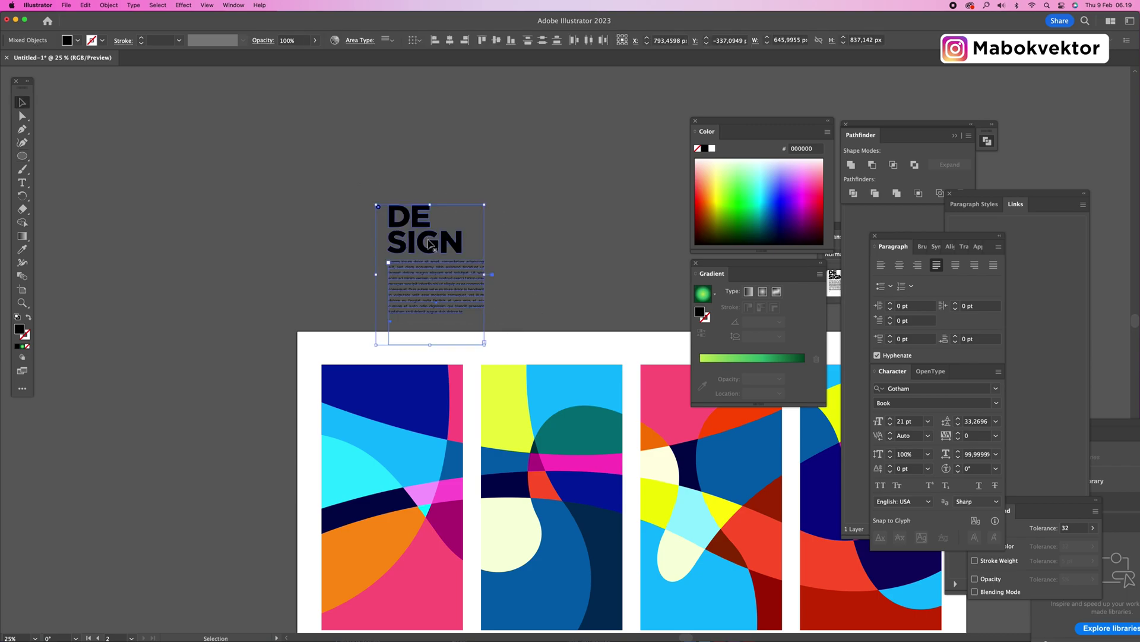
{"action": "left_click_drag", "start_coordinate": [410, 237], "coordinate": [415, 182]}
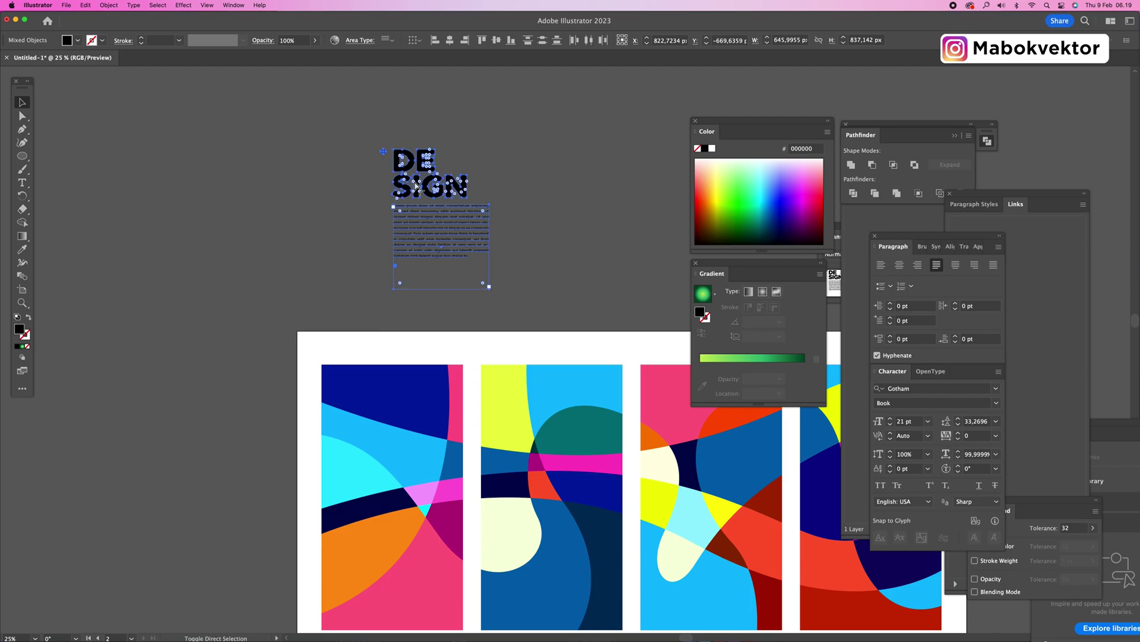
{"action": "key", "text": "super+shift+o"}
{"action": "key", "text": "super+g"}
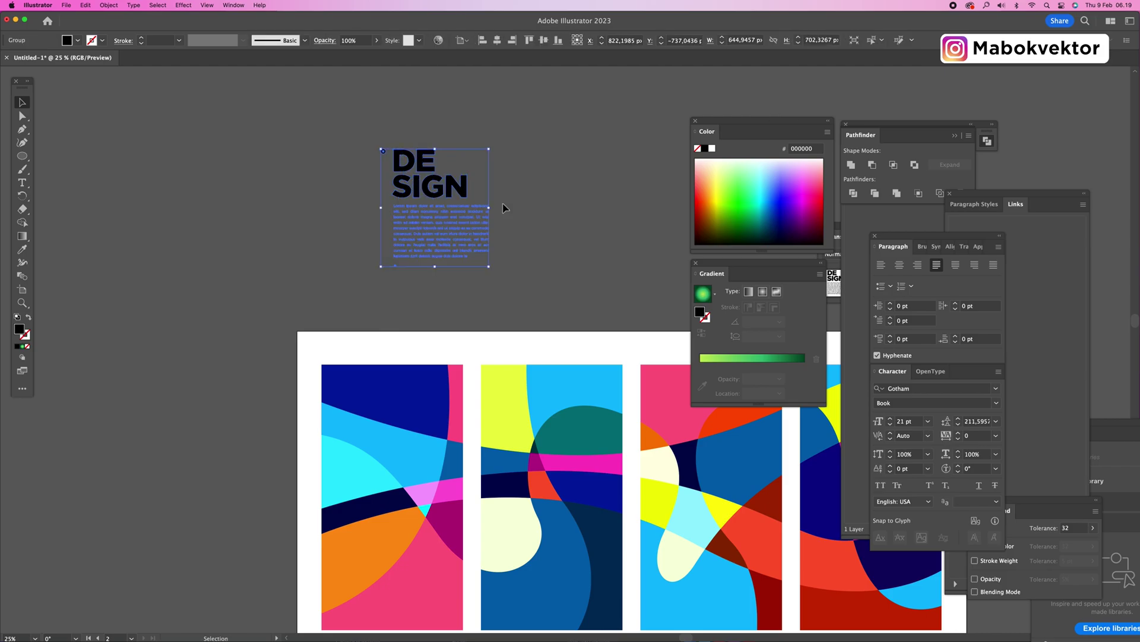
- Scale the text group down to about 313 px wide and colour it white by sampling the artboard background
{"action": "left_click", "coordinate": [533, 211]}
{"action": "left_click_drag", "start_coordinate": [540, 237], "coordinate": [567, 196]}
{"action": "left_click", "coordinate": [511, 211]}
{"action": "left_click_drag", "start_coordinate": [517, 109], "coordinate": [468, 171]}
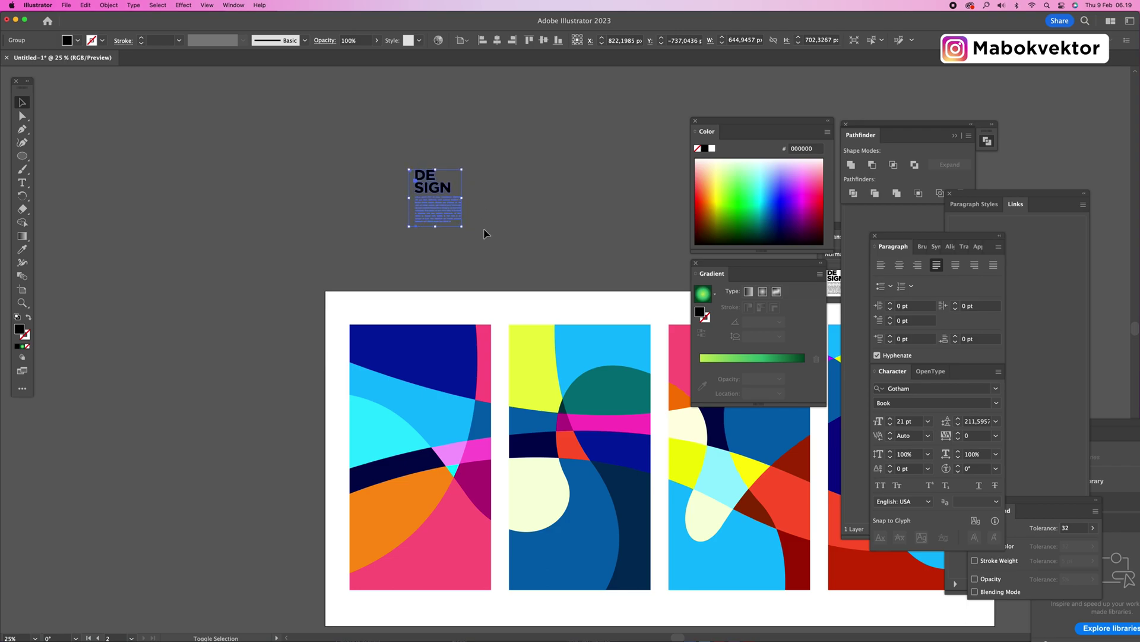
{"action": "key", "text": "i"}
{"action": "left_click", "coordinate": [501, 299]}
{"action": "key", "text": "v"}
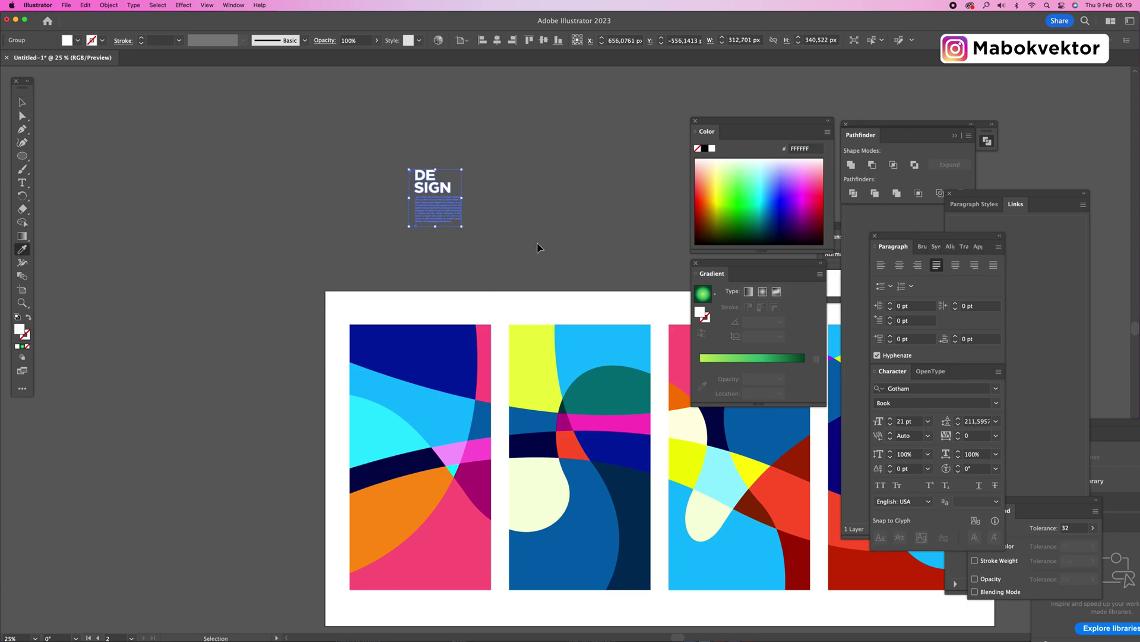
- Place the white text group in the lower-right corner of the first flat panel, scaled to about 279 px wide
{"action": "left_click", "coordinate": [537, 246]}
{"action": "left_click_drag", "start_coordinate": [438, 208], "coordinate": [457, 559]}
{"action": "left_click_drag", "start_coordinate": [431, 517], "coordinate": [437, 524]}
{"action": "scroll", "coordinate": [285, 410], "scroll_direction": "down", "scroll_amount": 3}
{"action": "left_click", "coordinate": [274, 399]}
{"action": "left_click_drag", "start_coordinate": [470, 469], "coordinate": [474, 474]}
{"action": "left_click", "coordinate": [258, 409]}
{"action": "left_click_drag", "start_coordinate": [512, 432], "coordinate": [364, 410]}
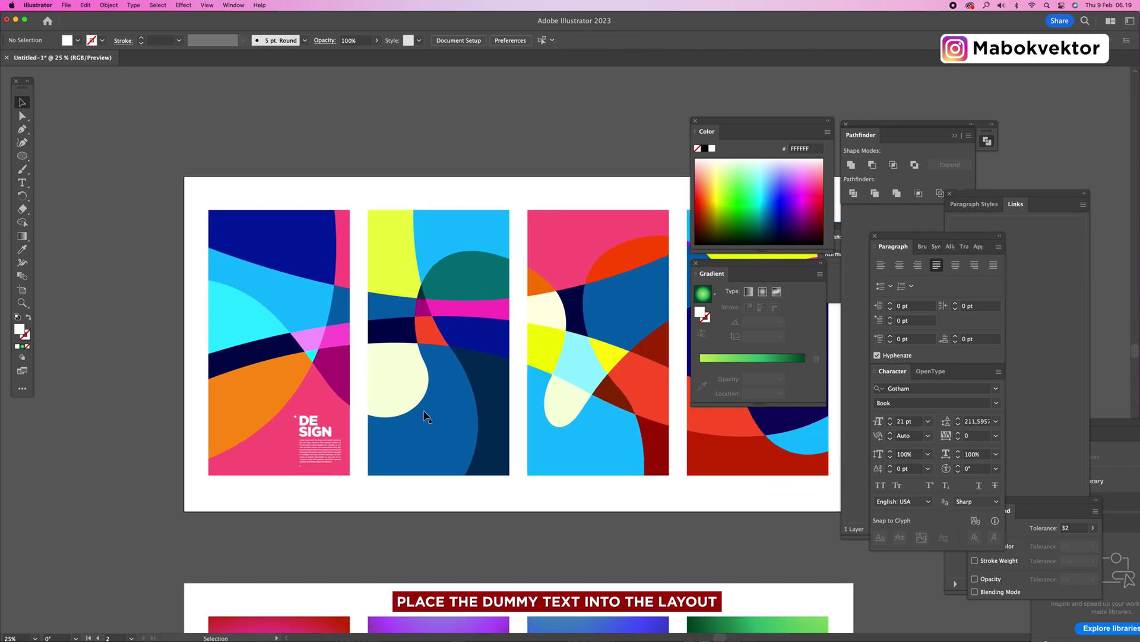
- Draw a white rectangle of about 645 × 919 px over the middle of the second flat panel
{"action": "left_click", "coordinate": [329, 455]}
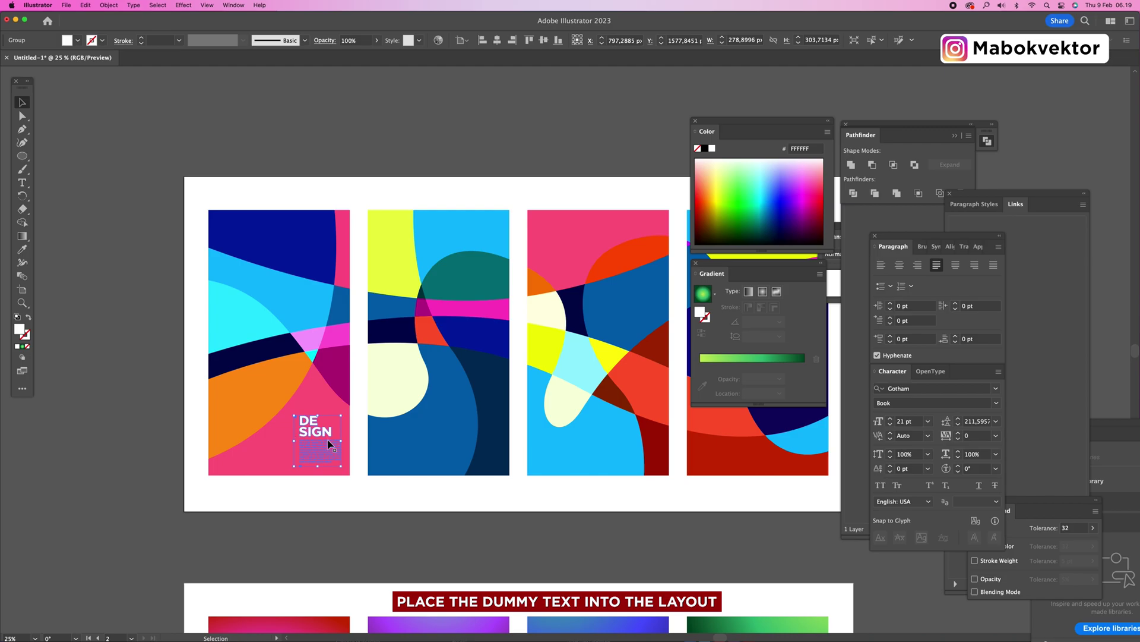
{"action": "left_click_drag", "start_coordinate": [22, 156], "coordinate": [57, 158]}
{"action": "left_click_drag", "start_coordinate": [393, 269], "coordinate": [494, 417]}
{"action": "key", "text": "v"}
{"action": "left_click_drag", "start_coordinate": [393, 418], "coordinate": [386, 424]}
- Move the white rectangle onto the first flat panel and widen it to about 681 px
{"action": "left_click", "coordinate": [183, 340]}
{"action": "left_click_drag", "start_coordinate": [480, 337], "coordinate": [480, 339]}
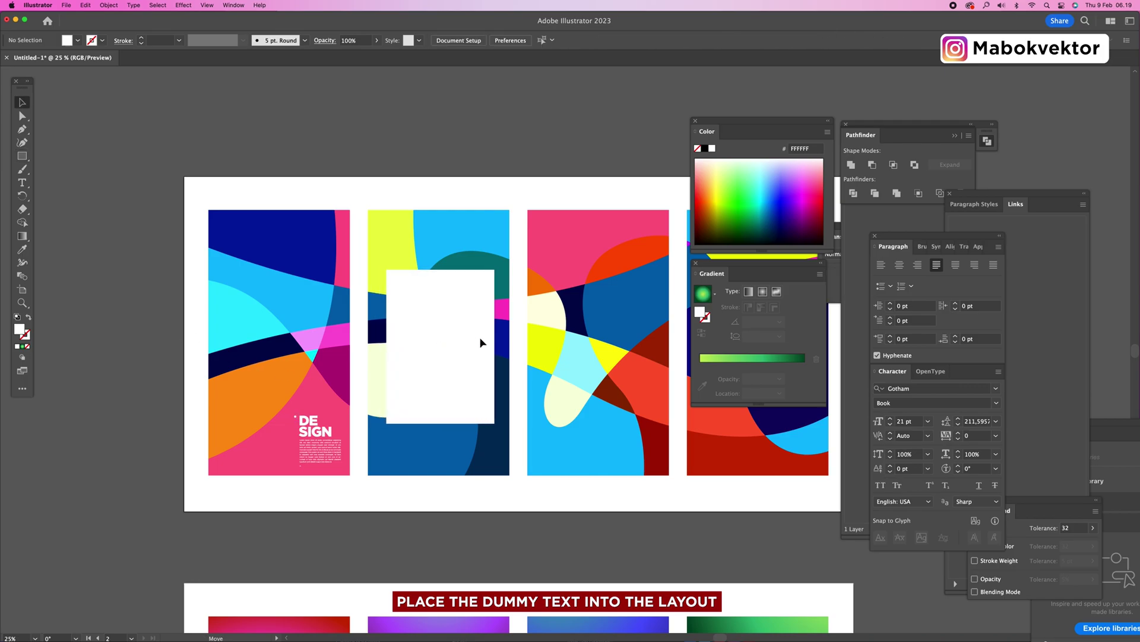
{"action": "left_click", "coordinate": [480, 338]}
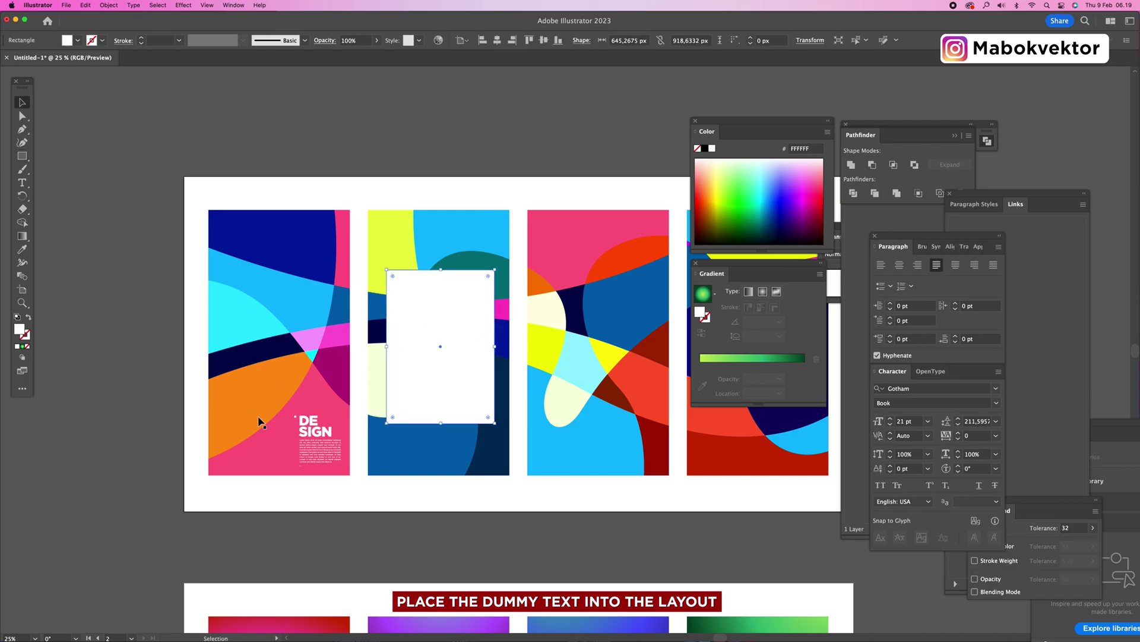
{"action": "left_click_drag", "start_coordinate": [441, 323], "coordinate": [278, 291]}
{"action": "left_click_drag", "start_coordinate": [333, 316], "coordinate": [337, 316]}
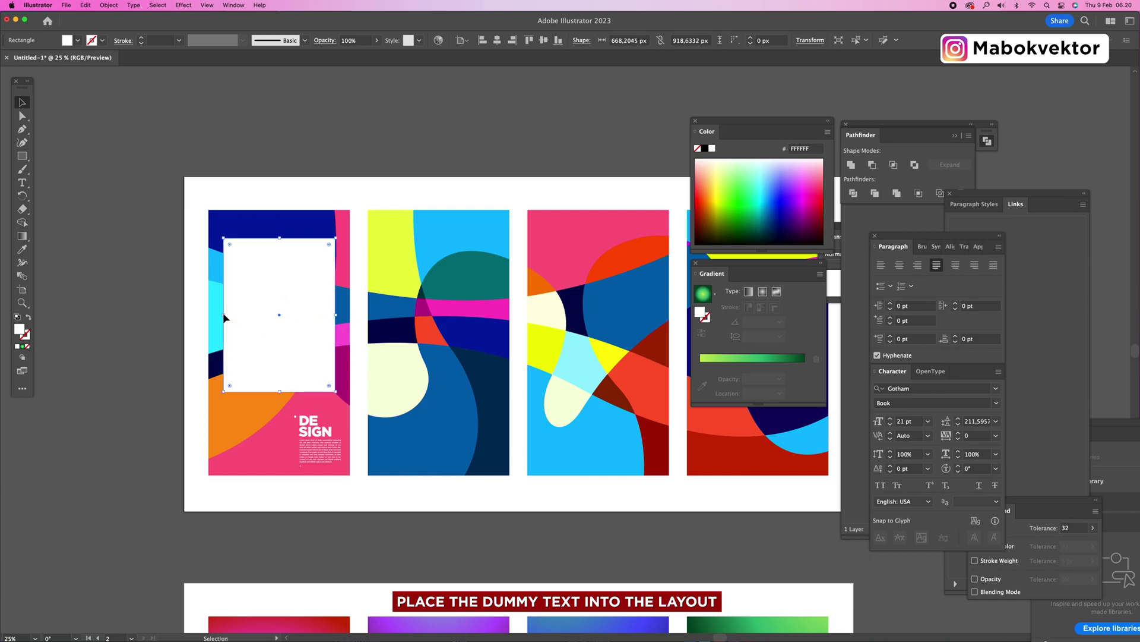
{"action": "left_click_drag", "start_coordinate": [224, 315], "coordinate": [221, 315]}
- Bring the text group to the front, place it on the first panel's white rectangle and fill it black
{"action": "left_click", "coordinate": [325, 451]}
{"action": "key", "text": "shift+super+bracketright"}
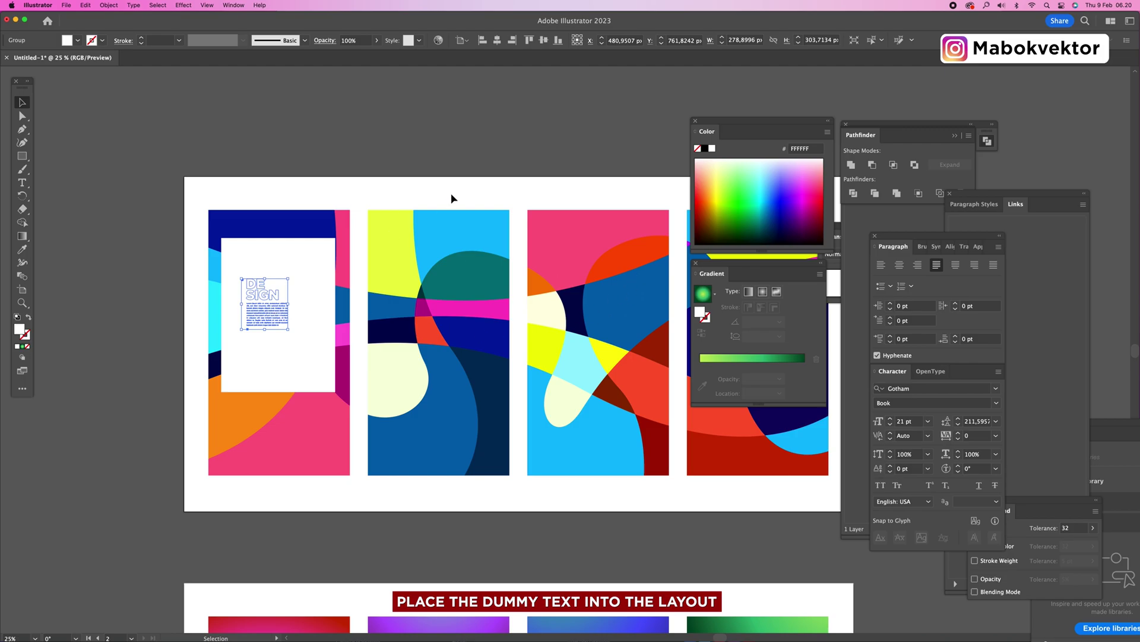
{"action": "left_click", "coordinate": [705, 148]}
- Copy the white rectangle and black text group onto the second panel, stretching the rectangle copy to about 1207 px tall
{"action": "left_click_drag", "start_coordinate": [262, 314], "coordinate": [428, 424]}
{"action": "left_click_drag", "start_coordinate": [434, 294], "coordinate": [435, 248]}
{"action": "left_click_drag", "start_coordinate": [271, 316], "coordinate": [411, 295], "text": "alt"}
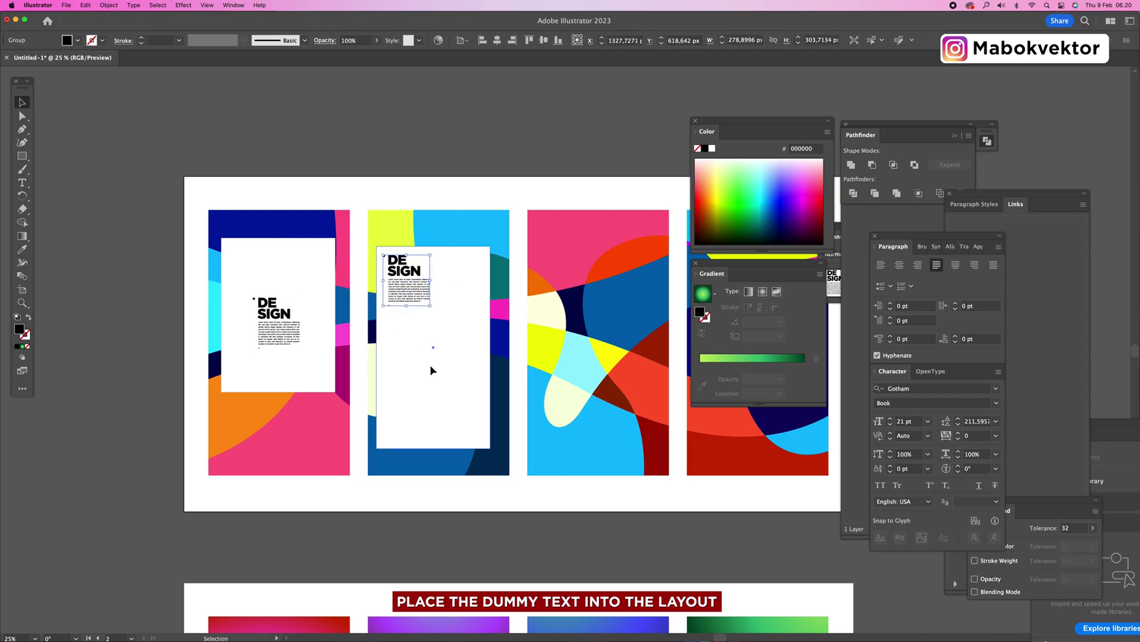
- Copy the white rectangle onto the third panel, resize it to about 723 × 818 px and fill it black
{"action": "left_click", "coordinate": [425, 368]}
{"action": "left_click_drag", "start_coordinate": [465, 364], "coordinate": [509, 330]}
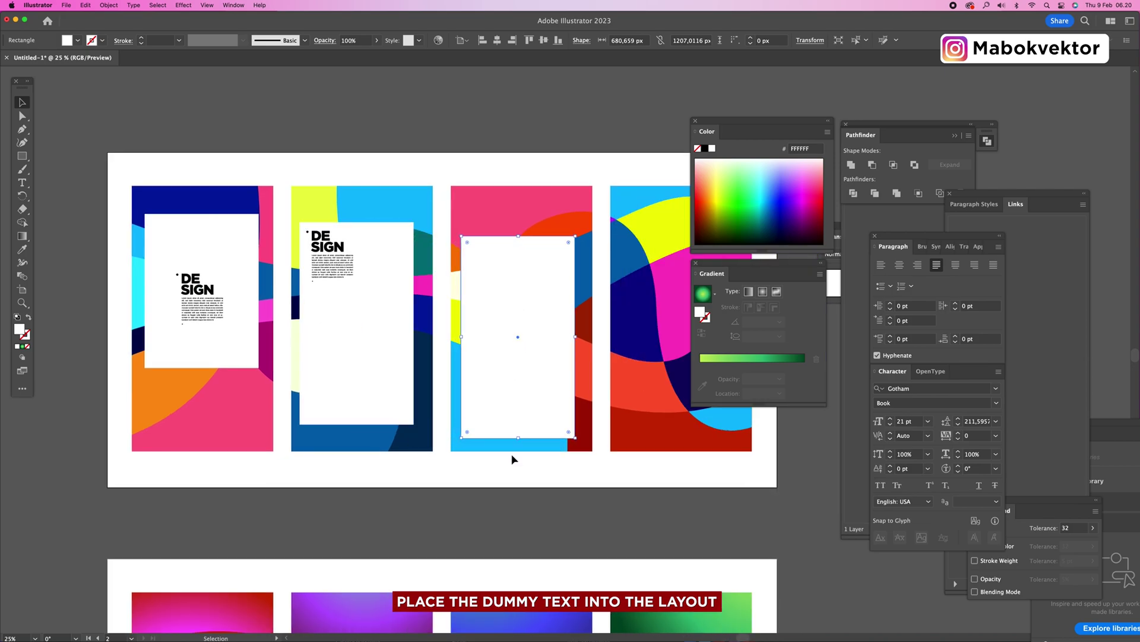
{"action": "left_click_drag", "start_coordinate": [518, 438], "coordinate": [532, 373]}
{"action": "left_click_drag", "start_coordinate": [577, 305], "coordinate": [554, 360]}
{"action": "left_click", "coordinate": [705, 149]}
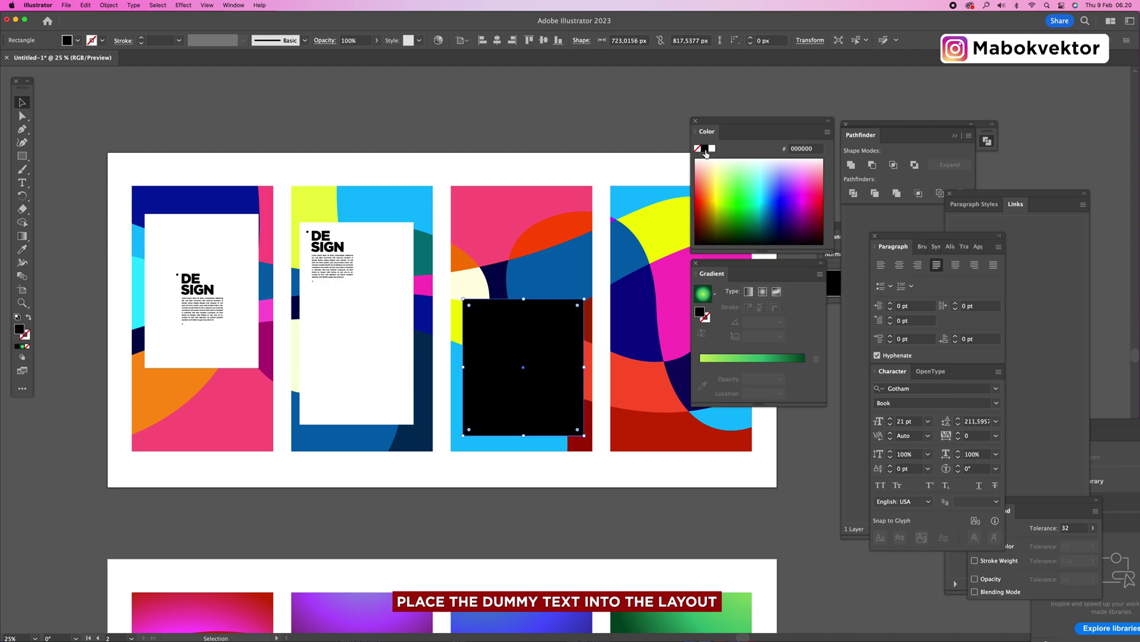
- Copy the text group onto the third panel's black rectangle and colour it white using the artboard background
{"action": "left_click", "coordinate": [357, 261]}
{"action": "left_click_drag", "start_coordinate": [334, 264], "coordinate": [434, 336]}
{"action": "key", "text": "i"}
{"action": "left_click", "coordinate": [439, 179]}
{"action": "key", "text": "v"}
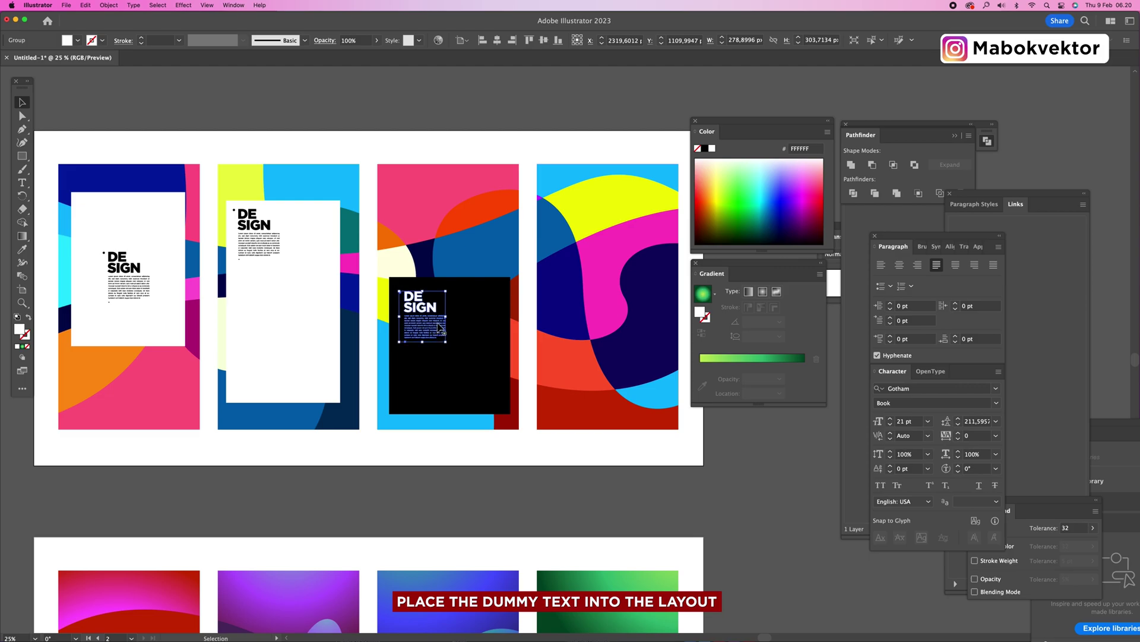
{"action": "left_click", "coordinate": [384, 144]}
- Copy the third panel's black rectangle and white text group onto the upper part of the fourth panel
{"action": "scroll", "coordinate": [434, 202], "scroll_direction": "right", "scroll_amount": 3}
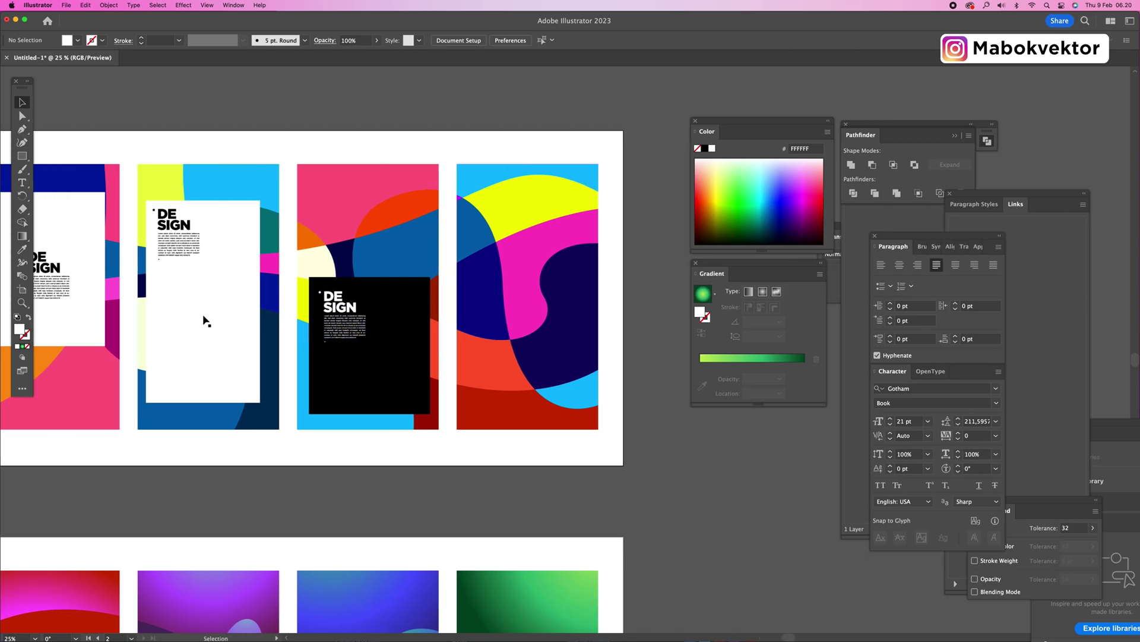
{"action": "left_click", "coordinate": [346, 352]}
{"action": "left_click_drag", "start_coordinate": [364, 384], "coordinate": [521, 299]}
{"action": "left_click", "coordinate": [337, 331]}
{"action": "left_click_drag", "start_coordinate": [337, 330], "coordinate": [494, 247]}
- Examine the flat and gradient four-panel artboards side by side
{"action": "key", "text": "z"}
{"action": "left_click", "coordinate": [540, 347], "text": "alt"}
{"action": "left_click", "coordinate": [539, 346], "text": "alt"}
{"action": "left_click", "coordinate": [461, 343], "text": "alt"}
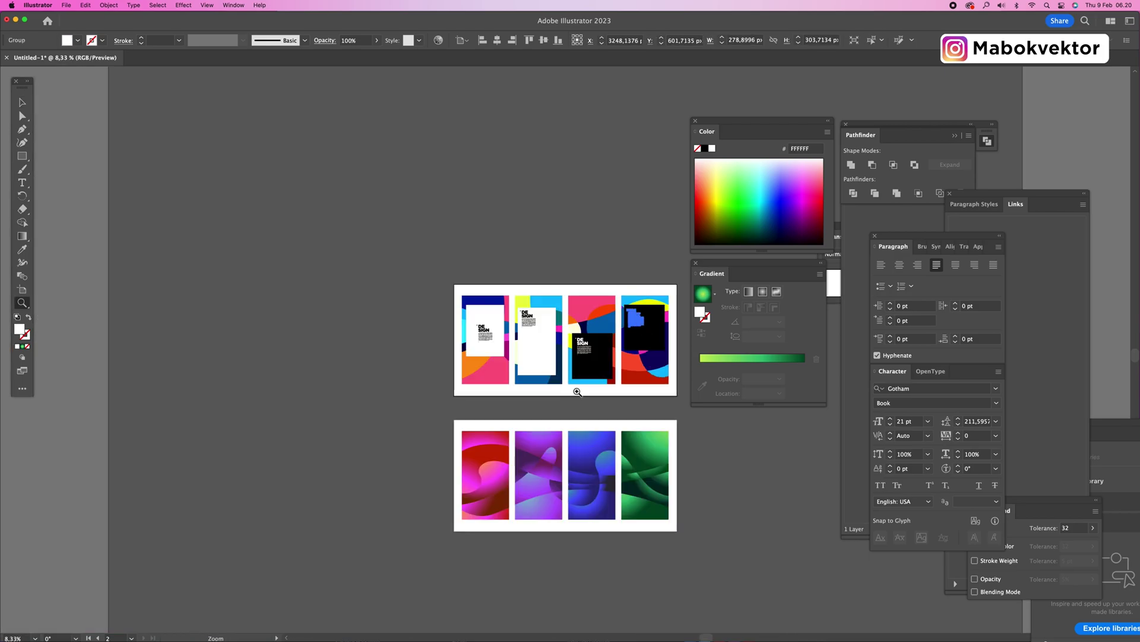
{"action": "key", "text": "v"}
{"action": "left_click", "coordinate": [666, 467]}
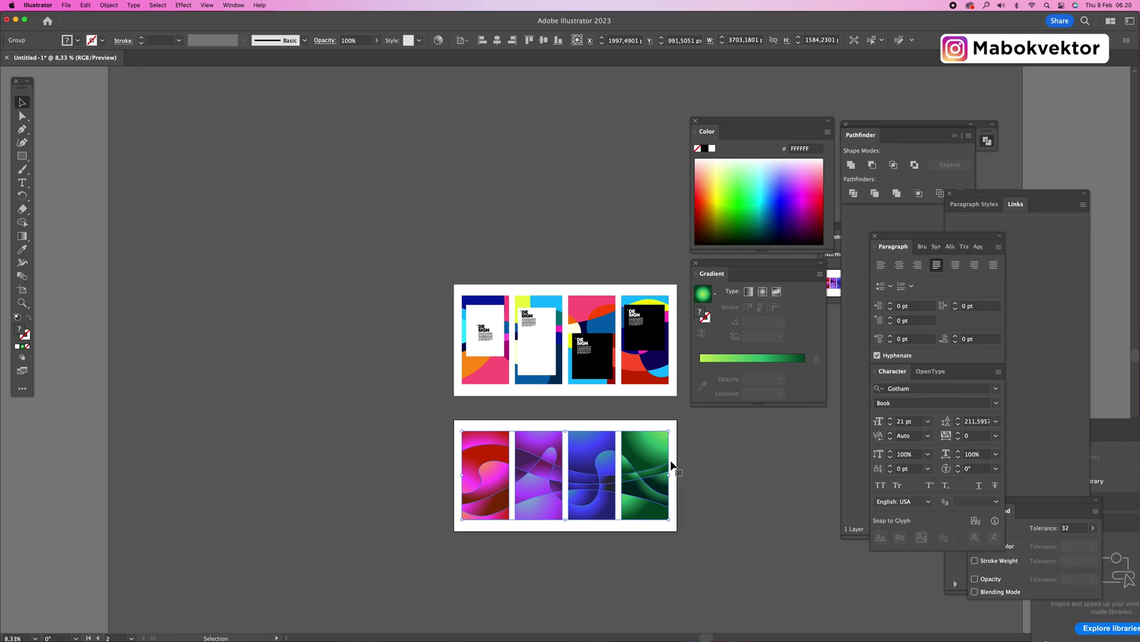
{"action": "left_click", "coordinate": [412, 456]}
{"action": "key", "text": "z"}
{"action": "left_click", "coordinate": [548, 414]}
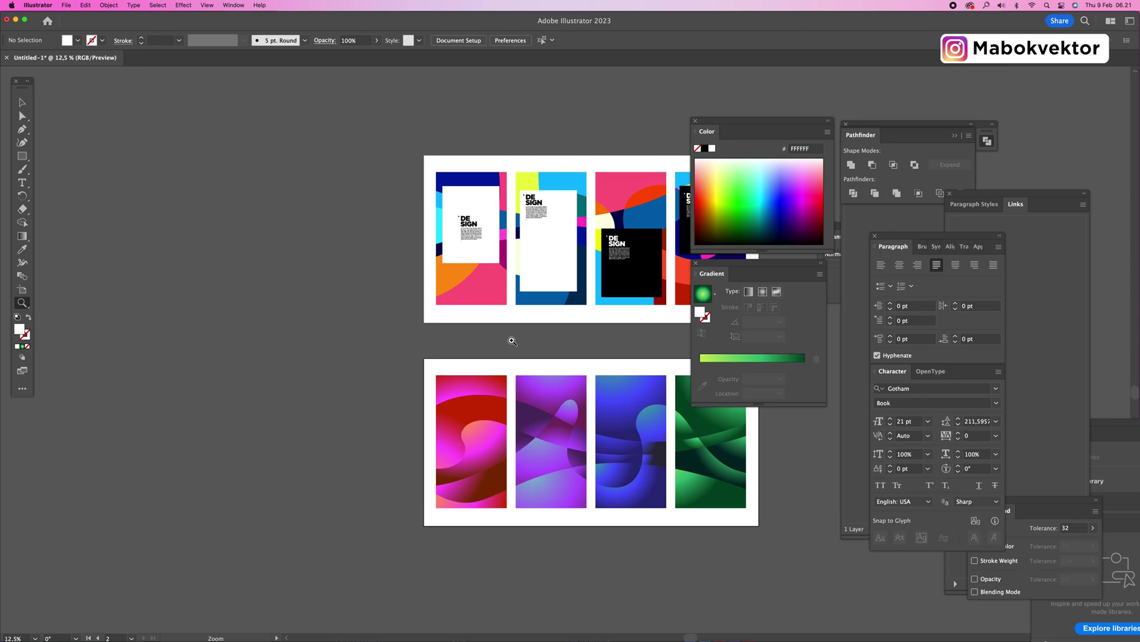
- Copy a black DESIGN text group from the flat artboard onto the first gradient panel and colour it white using the artboard background
{"action": "left_click", "coordinate": [497, 330]}
{"action": "left_click", "coordinate": [497, 331]}
{"action": "left_click_drag", "start_coordinate": [588, 321], "coordinate": [250, 327]}
{"action": "key", "text": "v"}
{"action": "left_click", "coordinate": [276, 197]}
{"action": "left_click_drag", "start_coordinate": [288, 198], "coordinate": [427, 430]}
{"action": "key", "text": "i"}
{"action": "left_click", "coordinate": [298, 464]}
- Move the white text group to the lower-right area of the red and pink gradient panel and deselect it
{"action": "key", "text": "v"}
{"action": "left_click", "coordinate": [353, 422]}
{"action": "left_click_drag", "start_coordinate": [354, 415], "coordinate": [349, 468]}
{"action": "left_click", "coordinate": [370, 517]}
{"action": "left_click_drag", "start_coordinate": [370, 517], "coordinate": [419, 577]}
{"action": "left_click_drag", "start_coordinate": [242, 529], "coordinate": [190, 360]}
{"action": "left_click", "coordinate": [193, 361]}
- Copy the white text group to the purple panel's upper-left corner and to the blue panel's upper-left area
{"action": "left_click_drag", "start_coordinate": [364, 418], "coordinate": [452, 255]}
{"action": "left_click", "coordinate": [456, 502]}
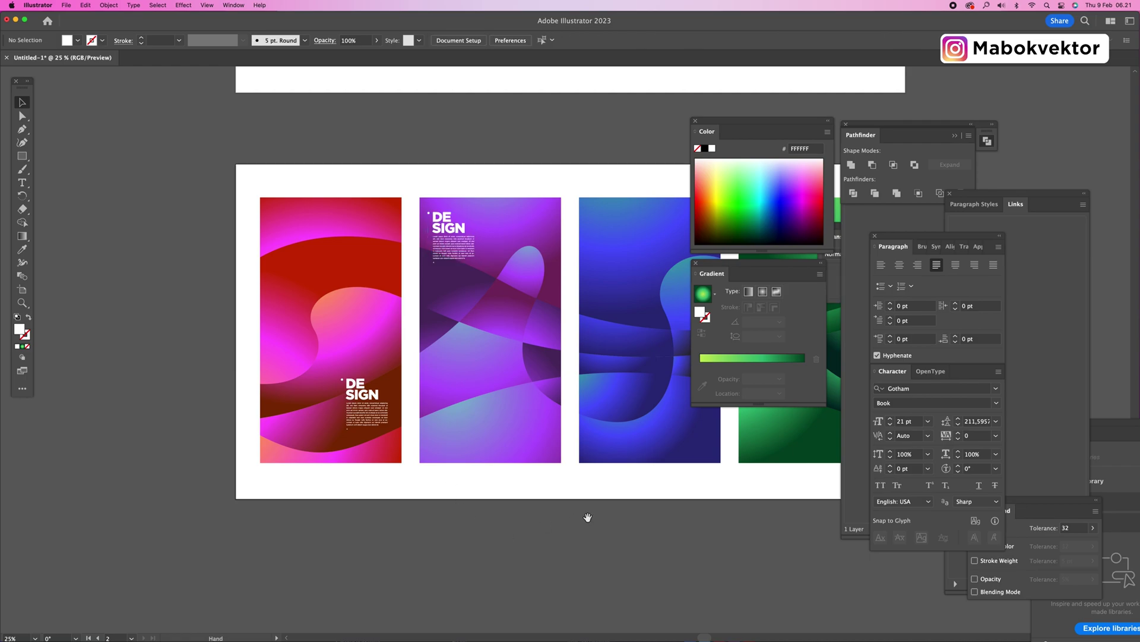
{"action": "left_click_drag", "start_coordinate": [587, 518], "coordinate": [488, 538]}
{"action": "left_click_drag", "start_coordinate": [308, 289], "coordinate": [448, 322]}
{"action": "left_click", "coordinate": [486, 569]}
- Copy the blue panel's white text group to the lower-left corner of the green panel and deselect everything
{"action": "left_click_drag", "start_coordinate": [517, 432], "coordinate": [420, 433]}
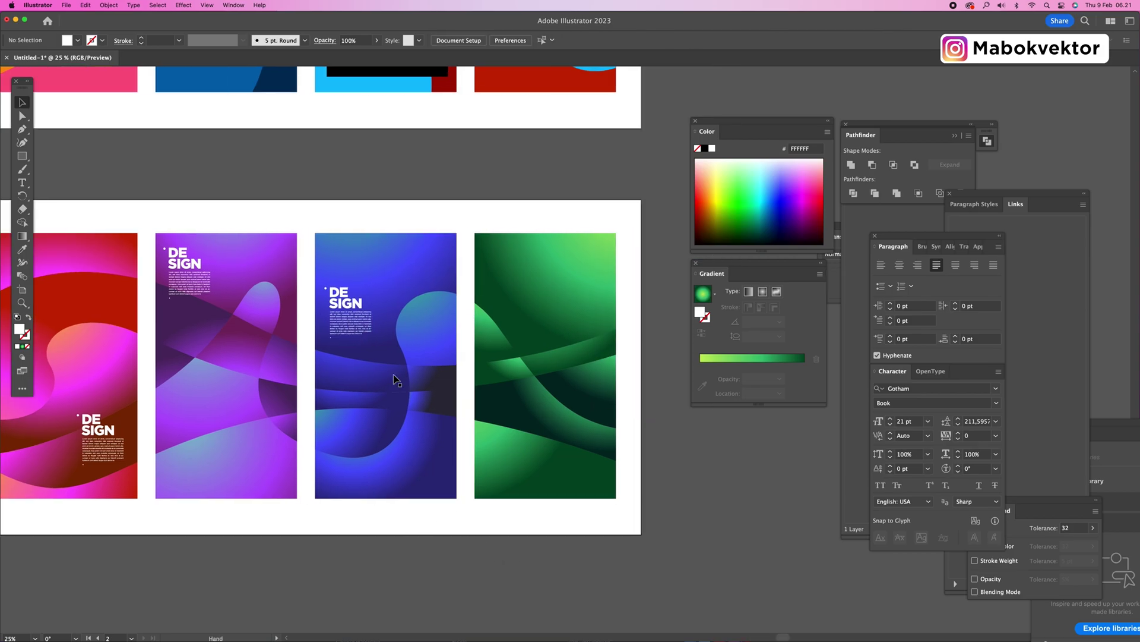
{"action": "left_click_drag", "start_coordinate": [364, 327], "coordinate": [521, 477]}
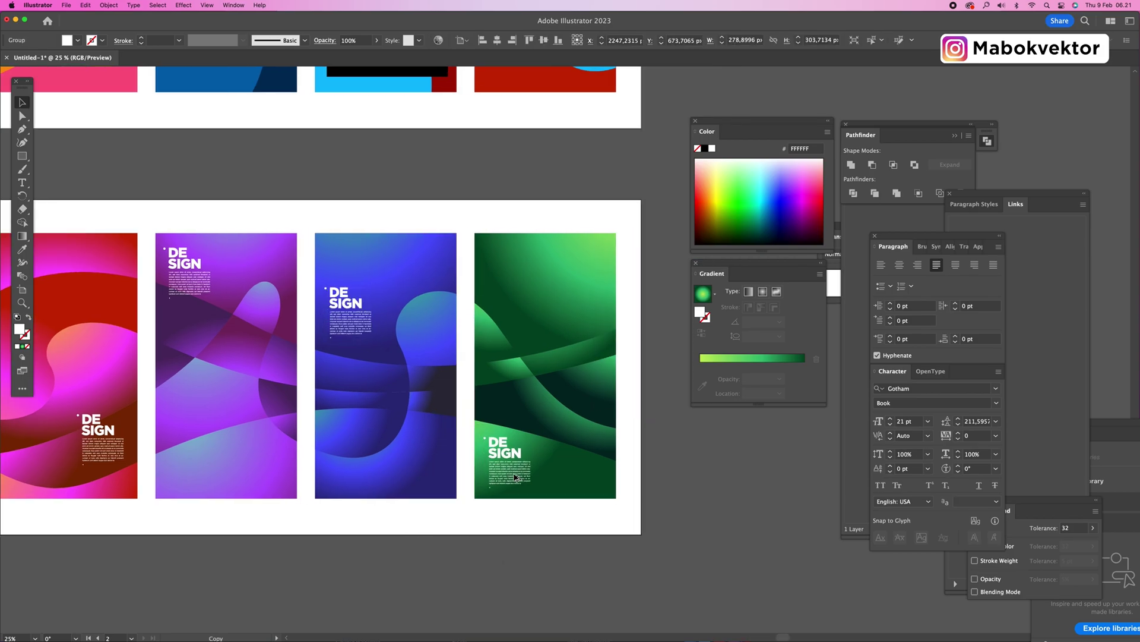
{"action": "key", "text": "z"}
{"action": "left_click", "coordinate": [600, 384], "text": "alt"}
{"action": "key", "text": "v"}
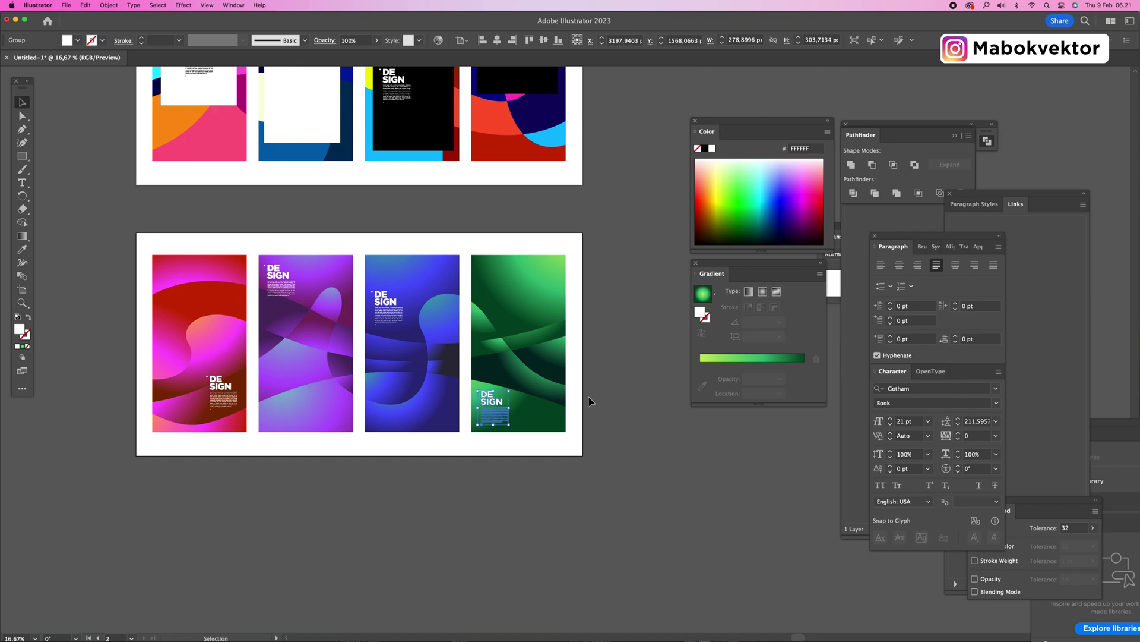
{"action": "scroll", "coordinate": [589, 396], "scroll_direction": "up", "scroll_amount": 5}
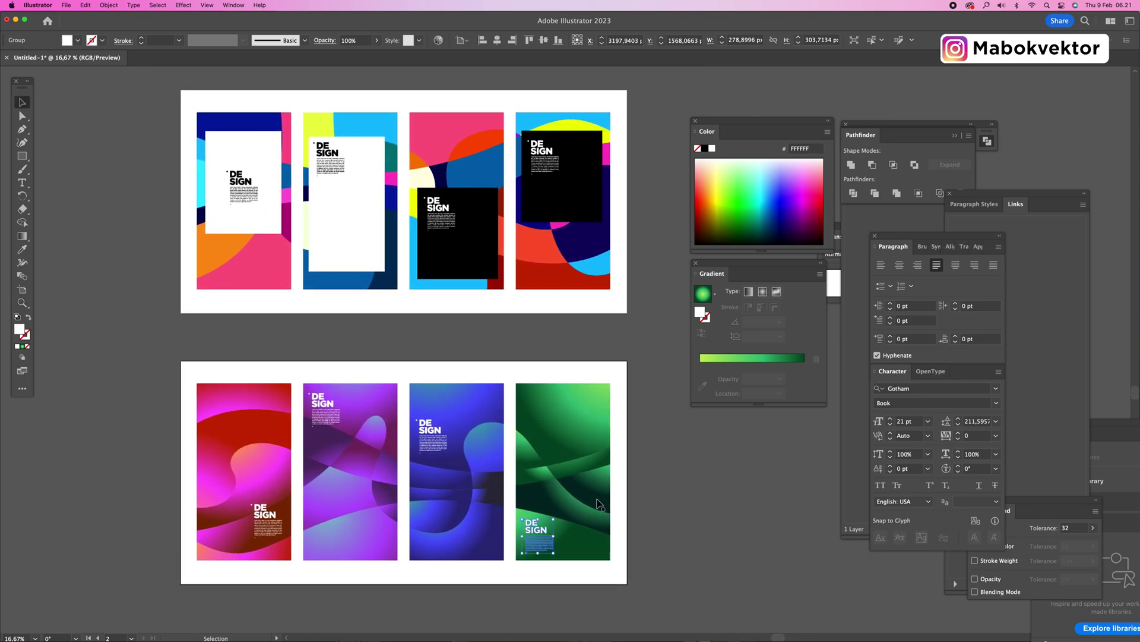
{"action": "left_click", "coordinate": [499, 370]}
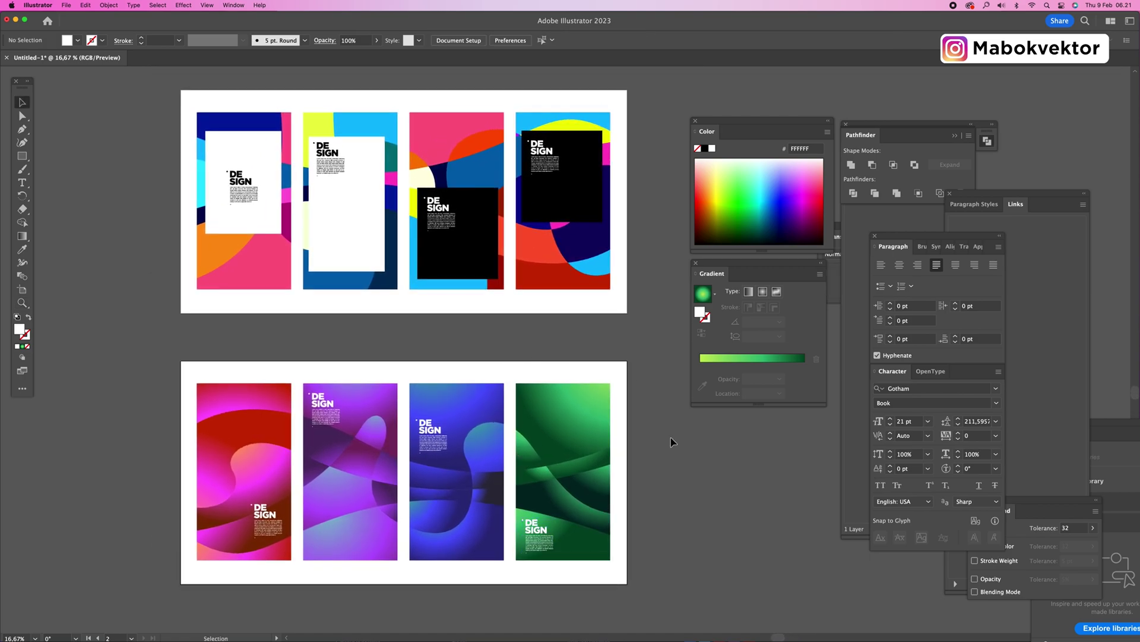